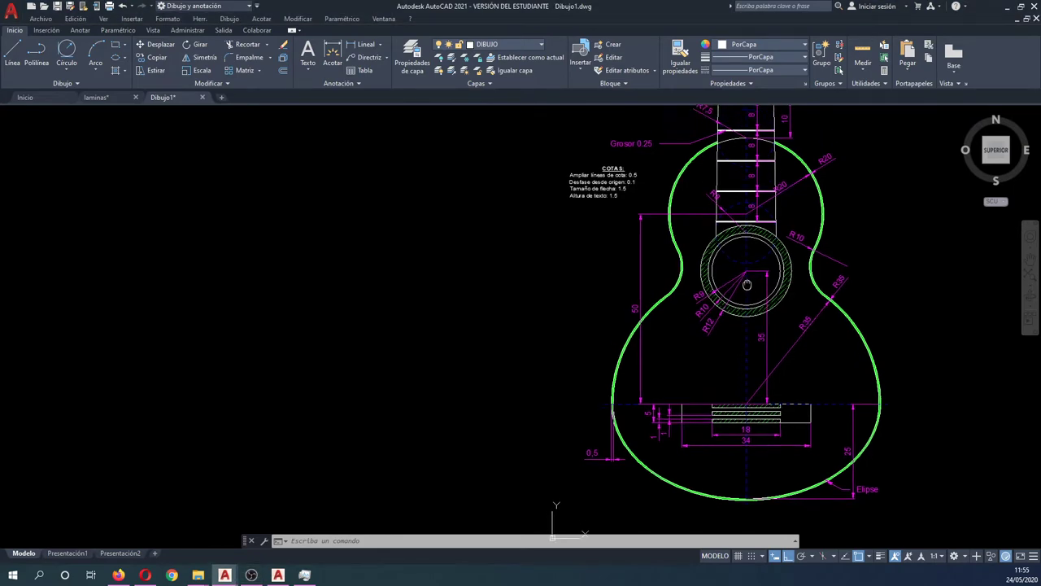
- Pan and zoom the view to read the assignment text above the guitar
middle_click_drag(705, 106, 717, 250)
scroll(797, 191, "up", 1)
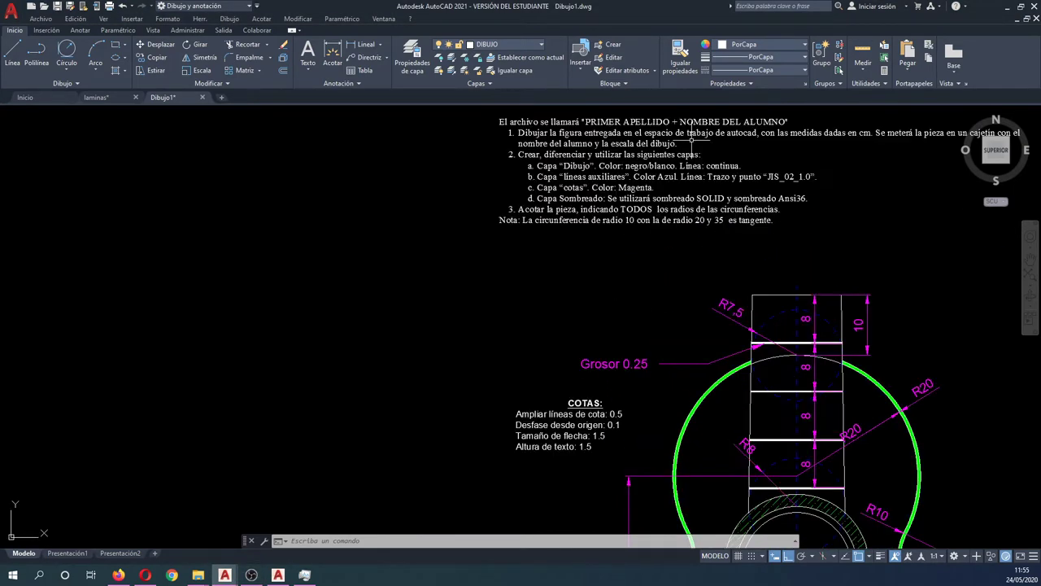
scroll(537, 220, "up", 3)
middle_click_drag(537, 219, 406, 222)
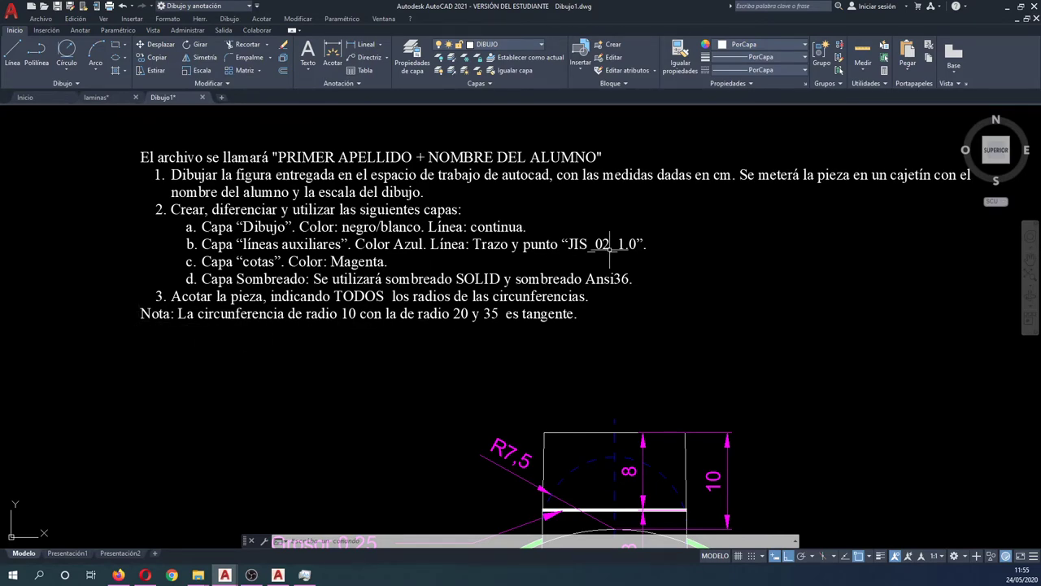
scroll(614, 244, "down", 3)
scroll(634, 244, "down", 1)
scroll(570, 390, "up", 5)
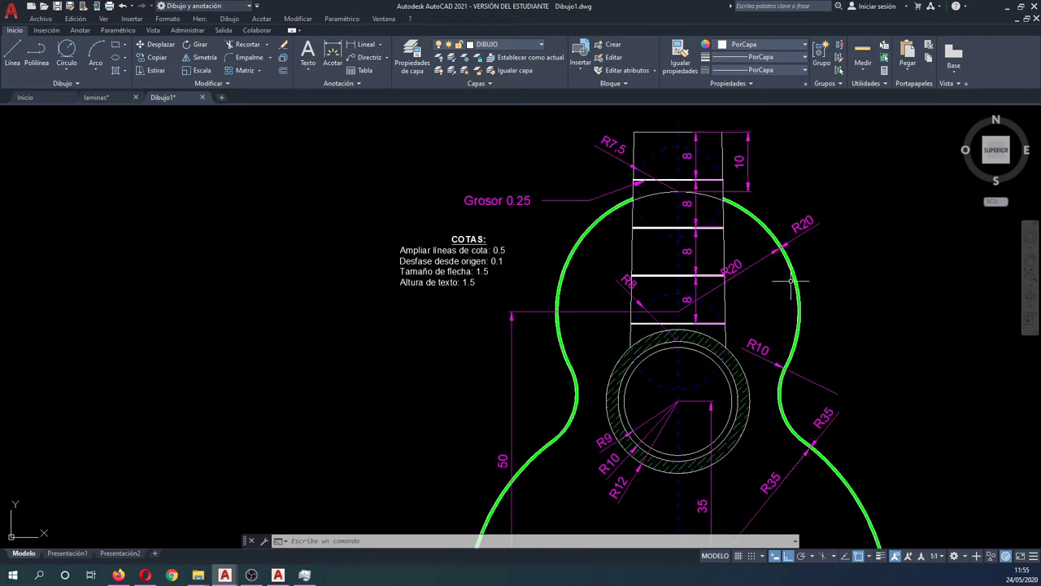
scroll(740, 260, "down", 5)
scroll(648, 311, "up", 1)
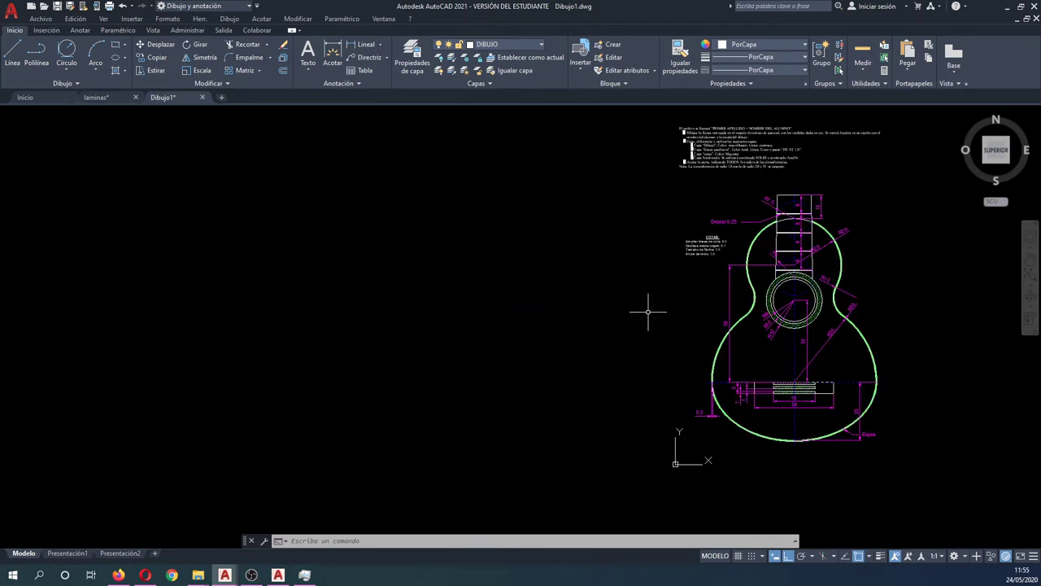
scroll(844, 285, "up", 2)
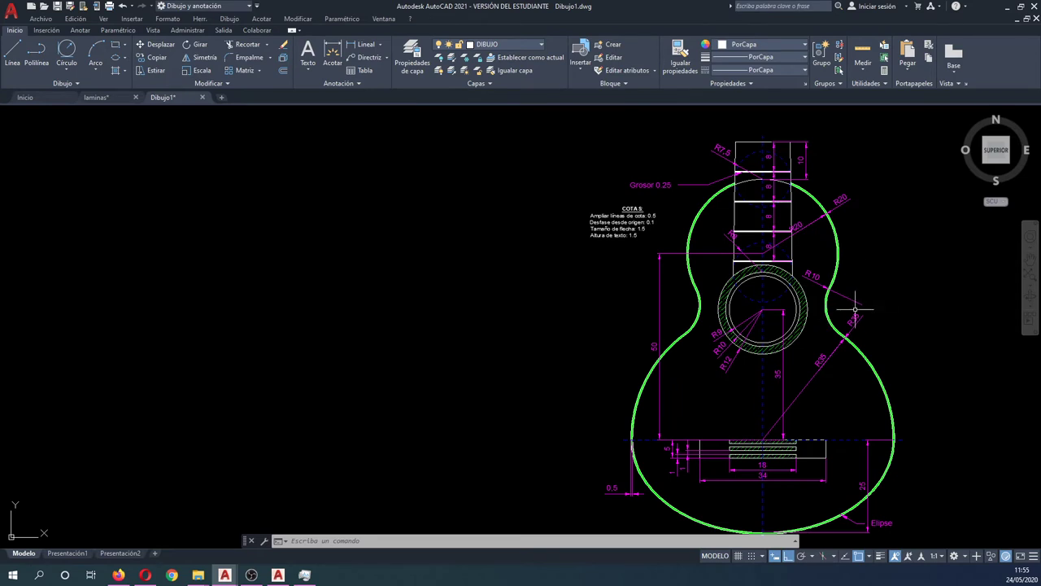
scroll(855, 309, "down", 2)
scroll(770, 343, "up", 2)
scroll(771, 344, "down", 1)
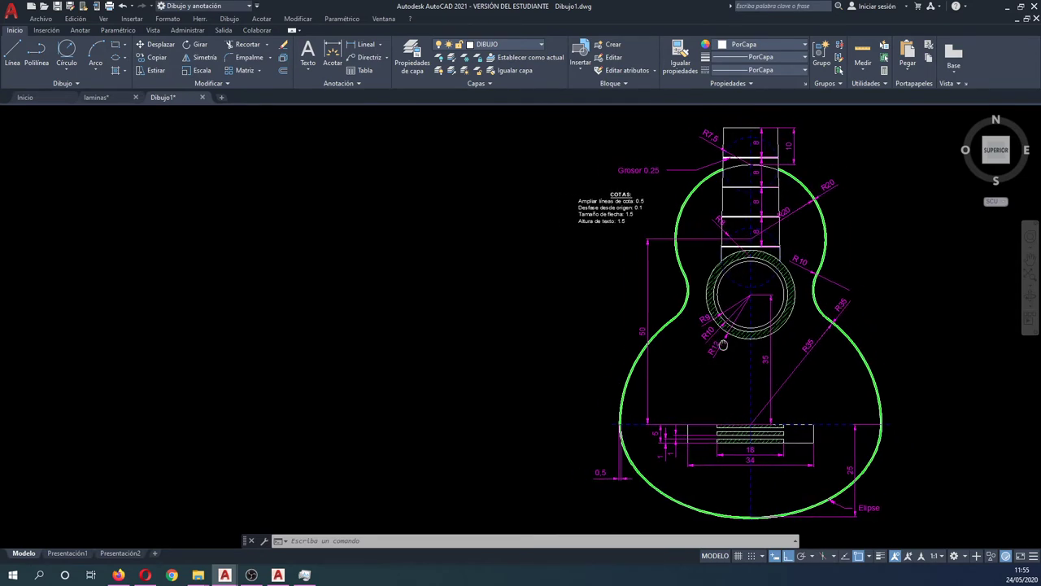
scroll(739, 342, "up", 1)
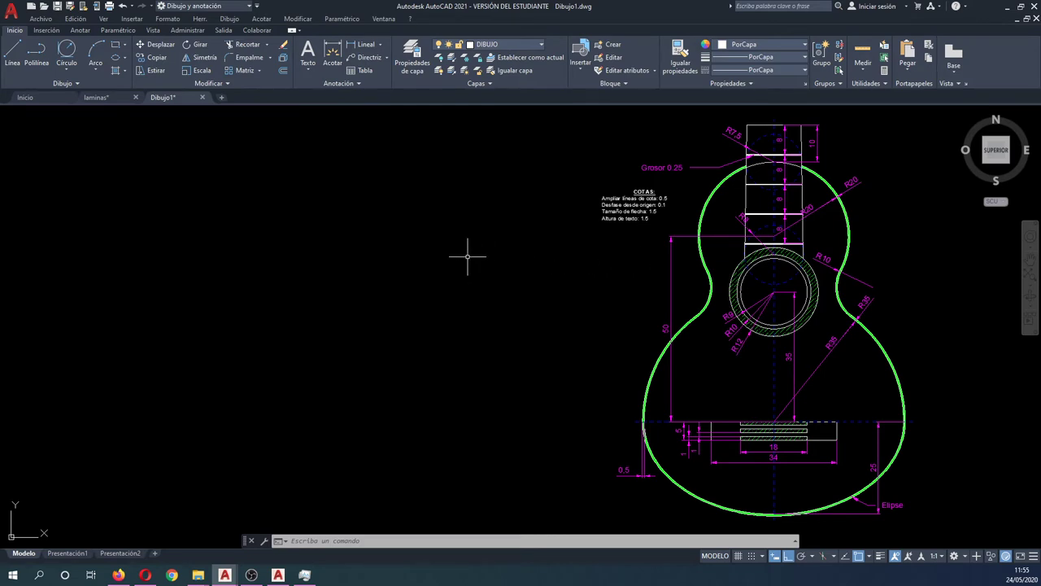
- Make AUXILIAR the current layer and draw a vertical guide polyline left of the guitar
left_click(509, 45)
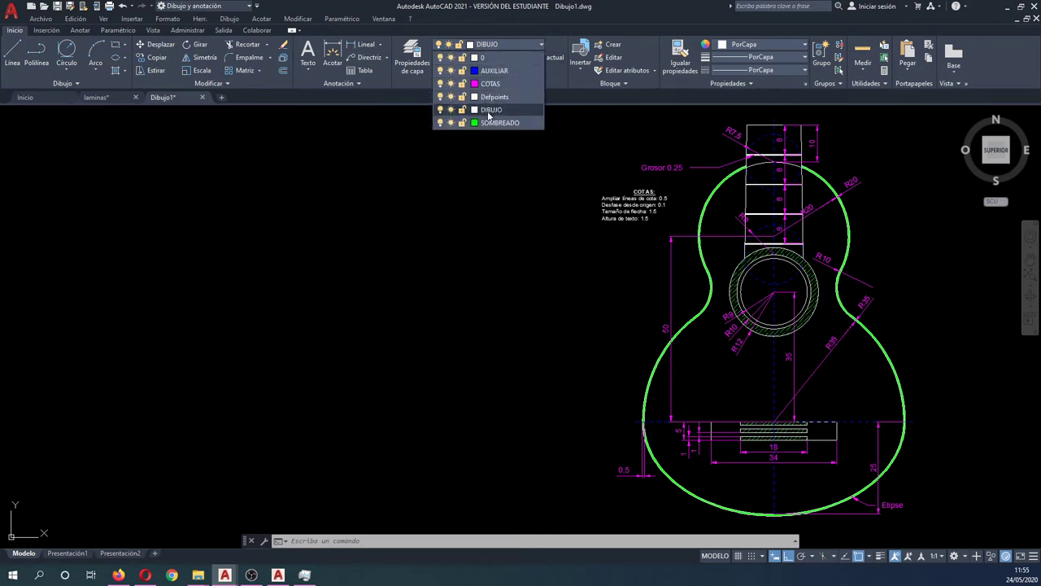
left_click(494, 70)
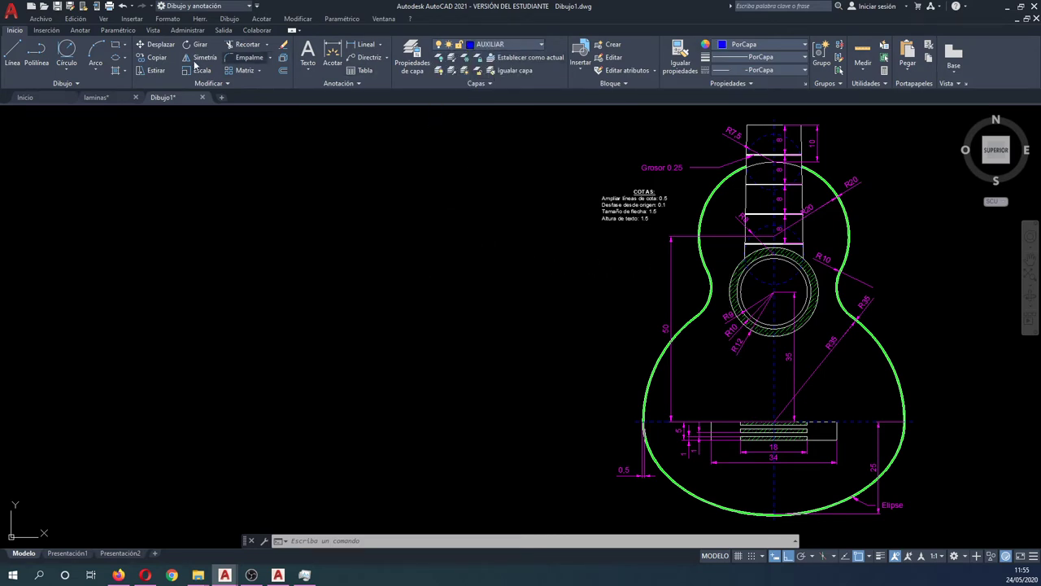
left_click(45, 65)
left_click(201, 522)
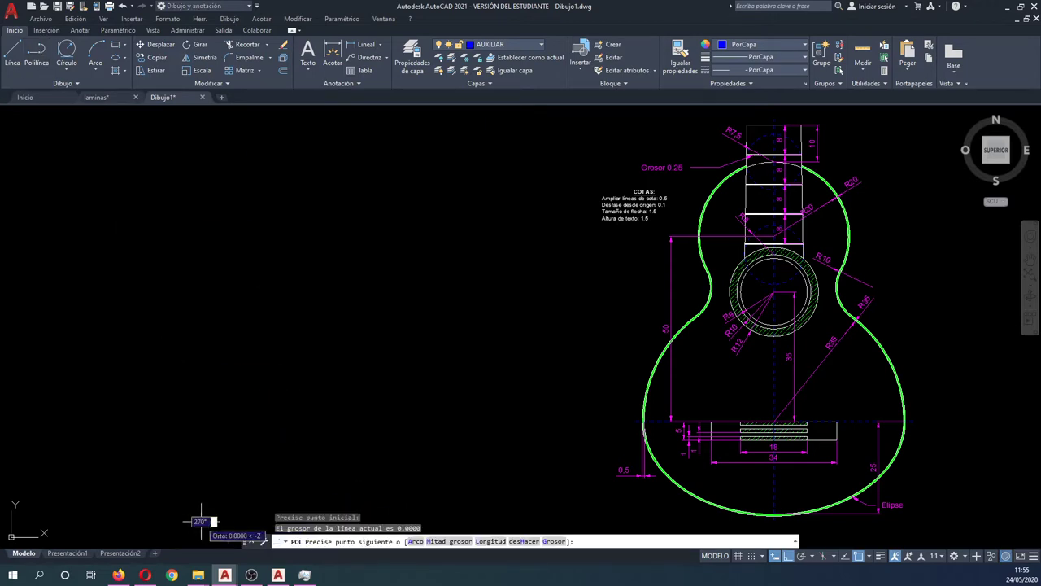
left_click(200, 115)
key("Return")
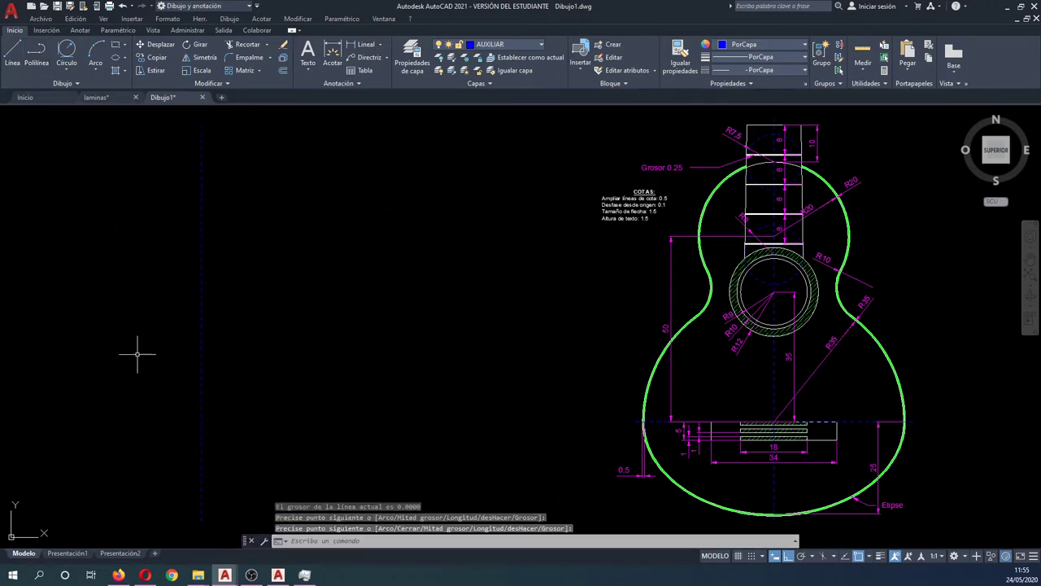
- Draw a horizontal guide polyline and move it left to cross the vertical guide
type("pol")
key("Return")
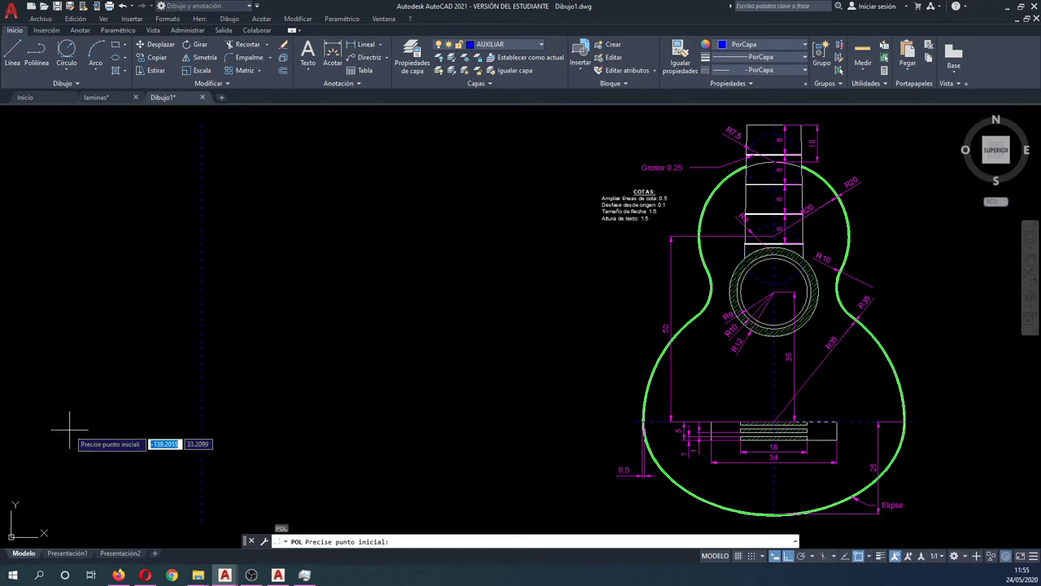
left_click(63, 430)
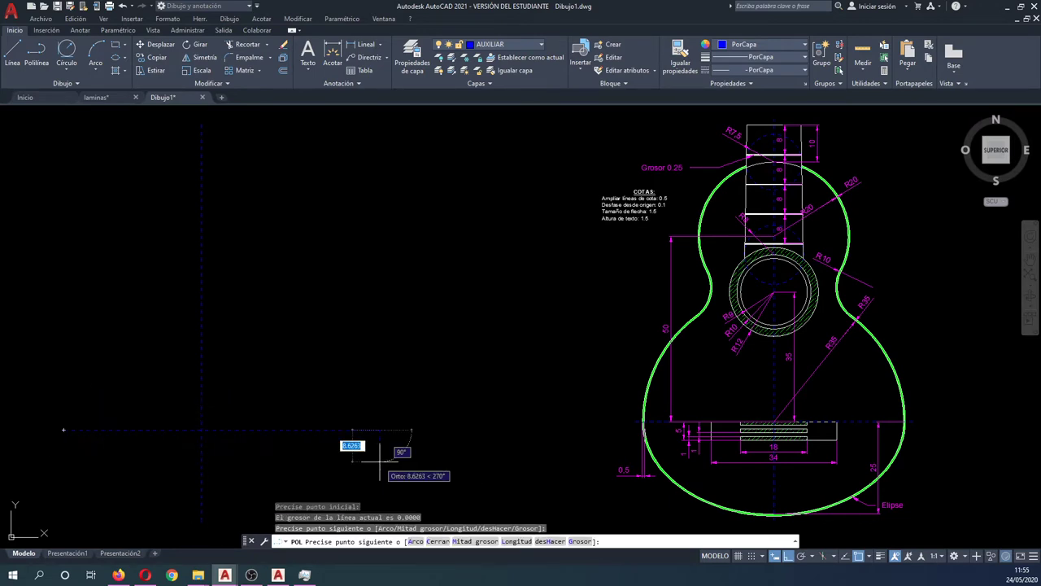
key("Escape")
type("m")
key("Return")
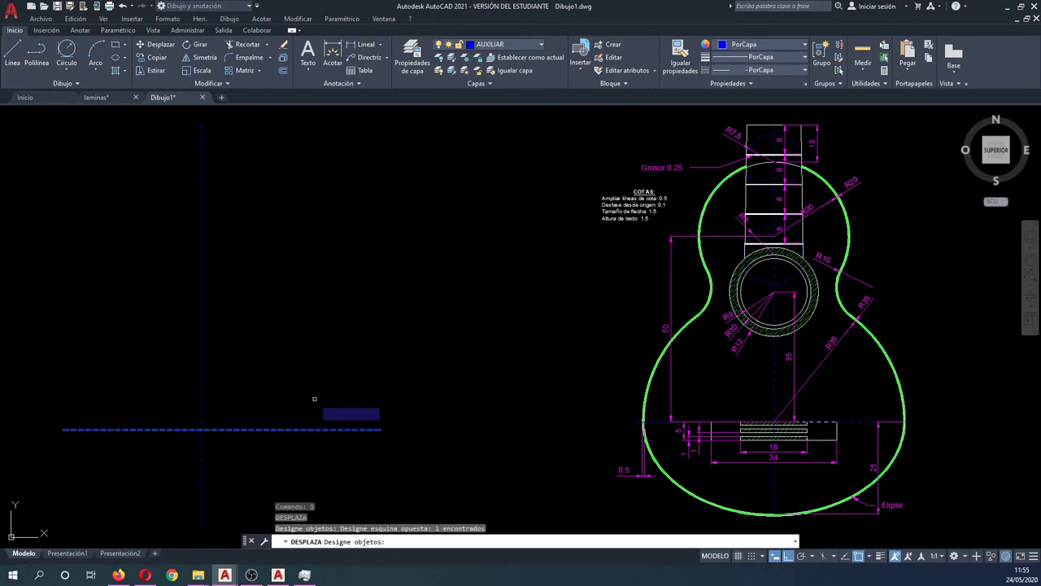
left_click_drag(379, 424, 314, 401)
key("Return")
left_click(222, 425)
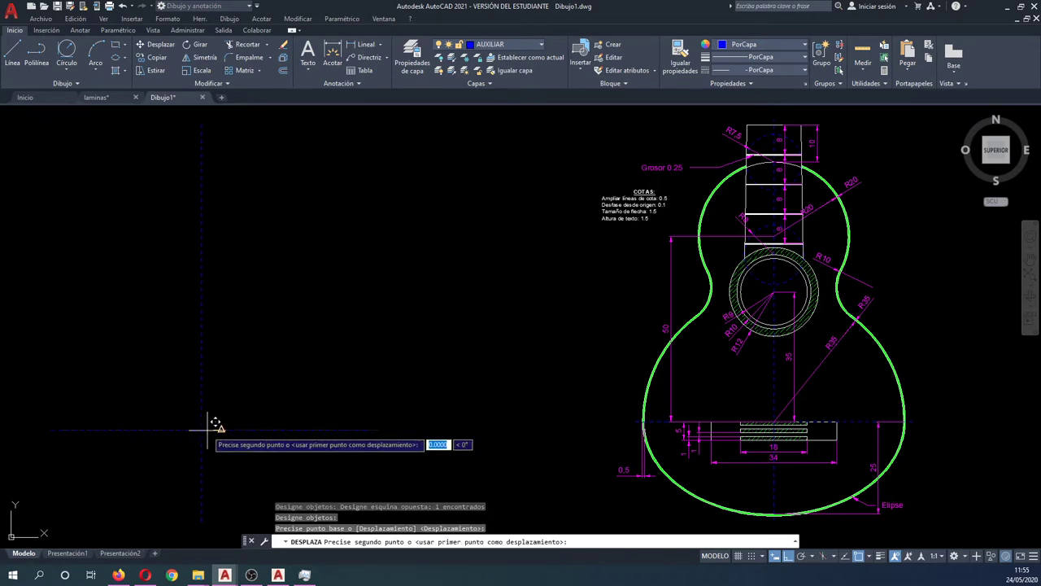
left_click(204, 425)
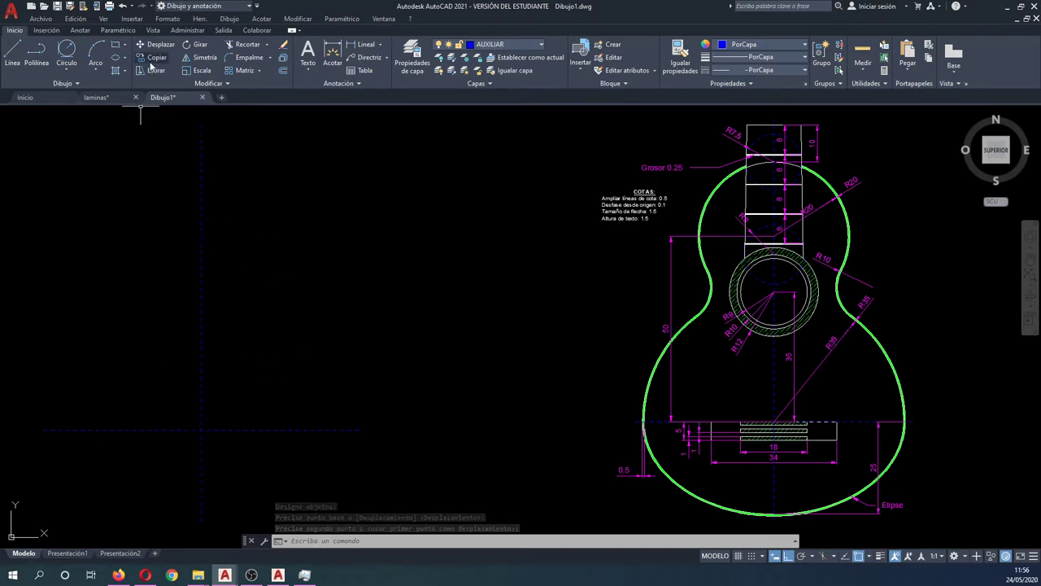
- On layer DIBUJO, draw circles of radius 25 and 35 centred at the guide intersection
left_click(504, 44)
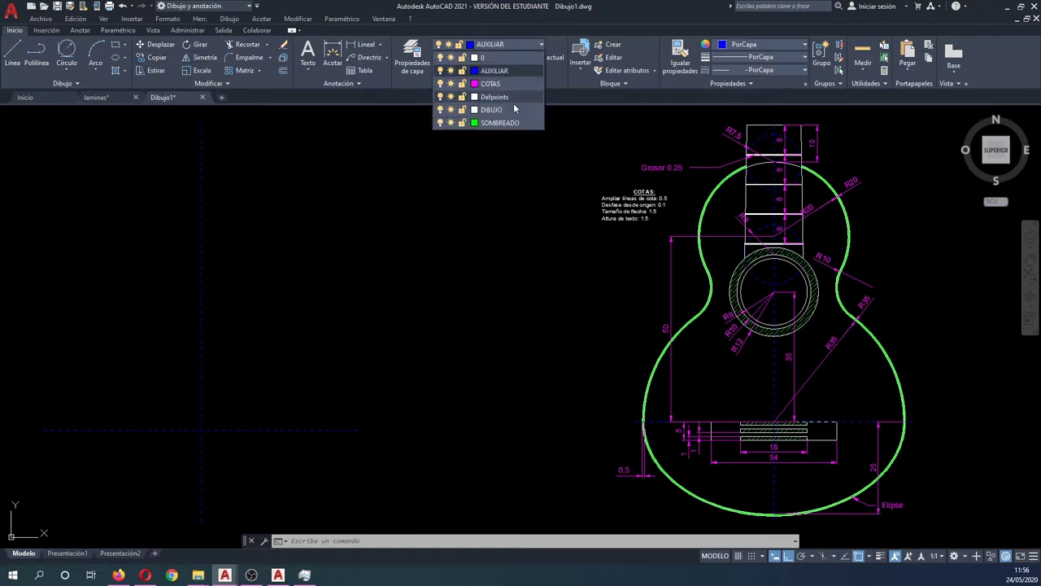
left_click(514, 109)
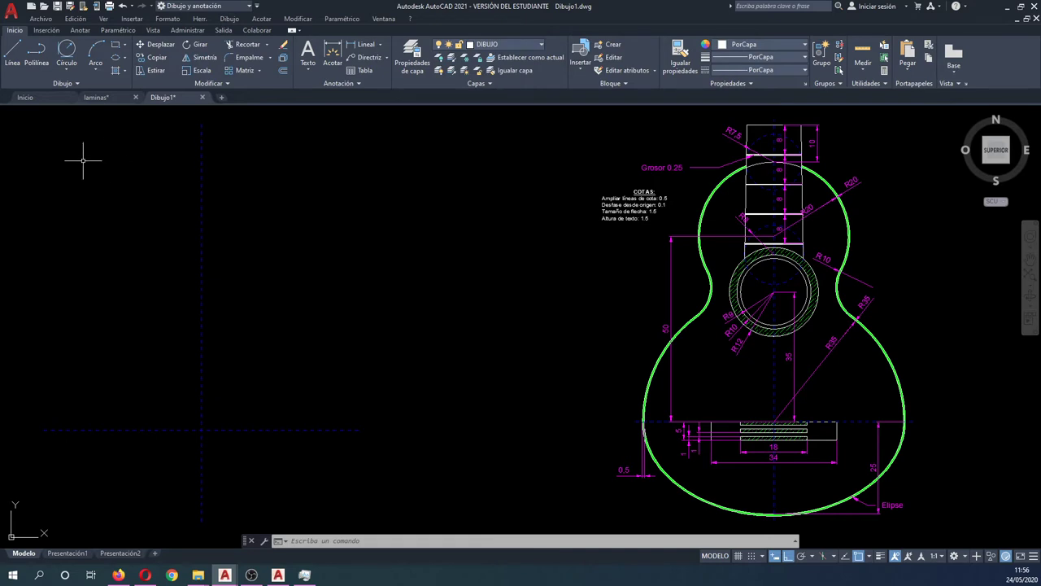
left_click(67, 70)
left_click(82, 89)
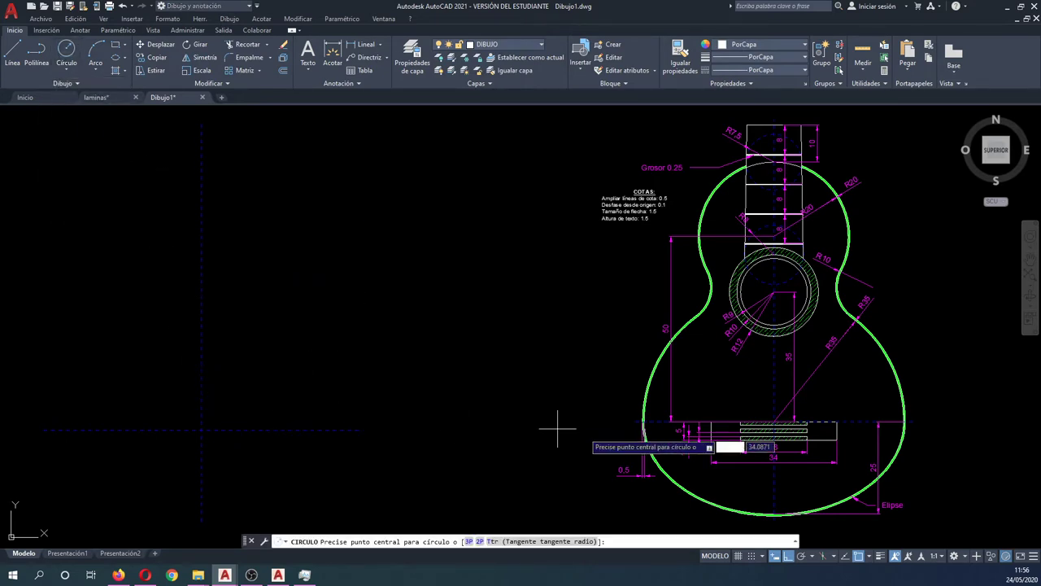
left_click(201, 430)
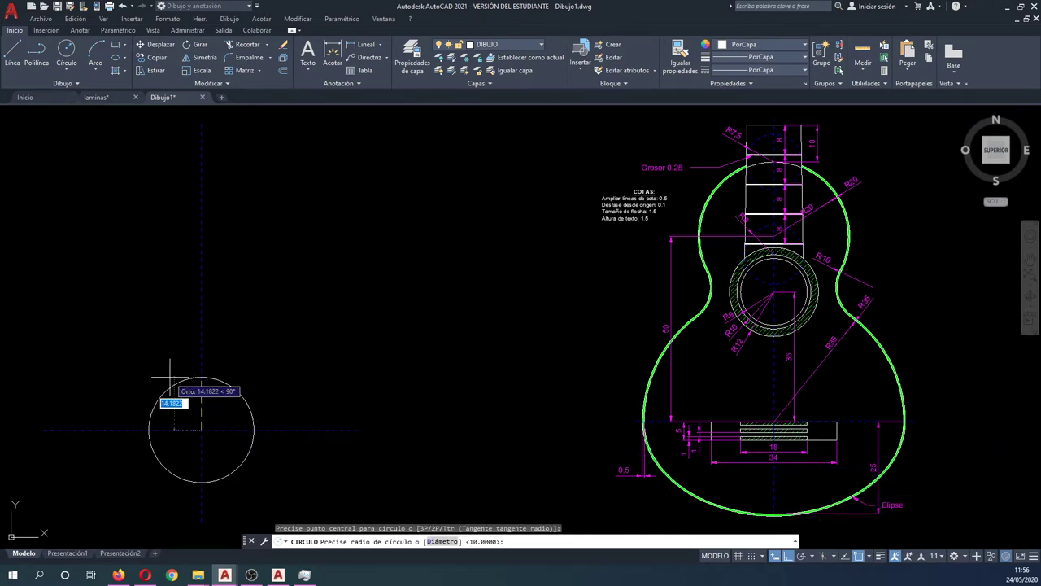
type("25")
key("Return")
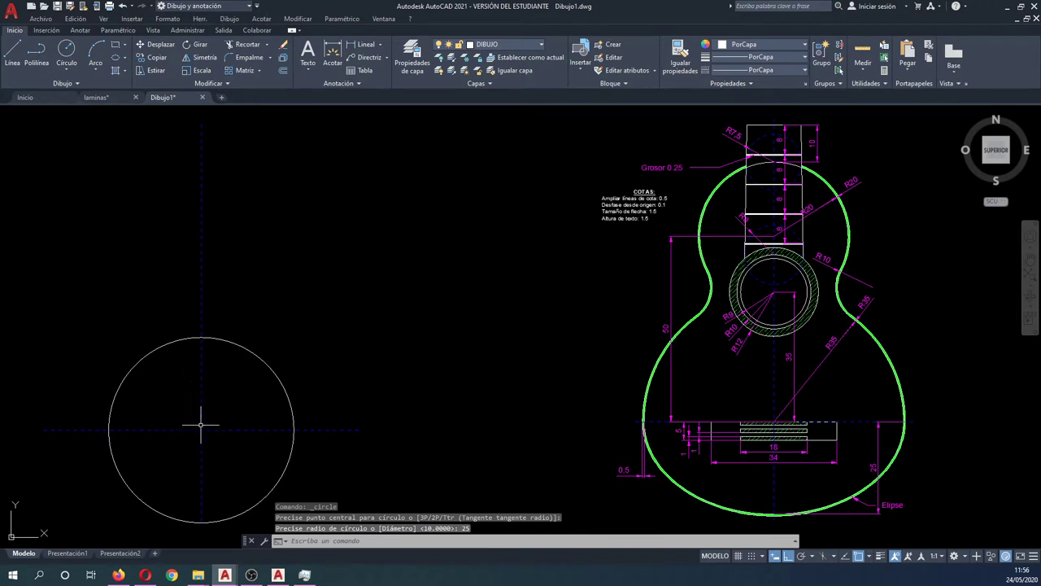
key("Return")
left_click(201, 430)
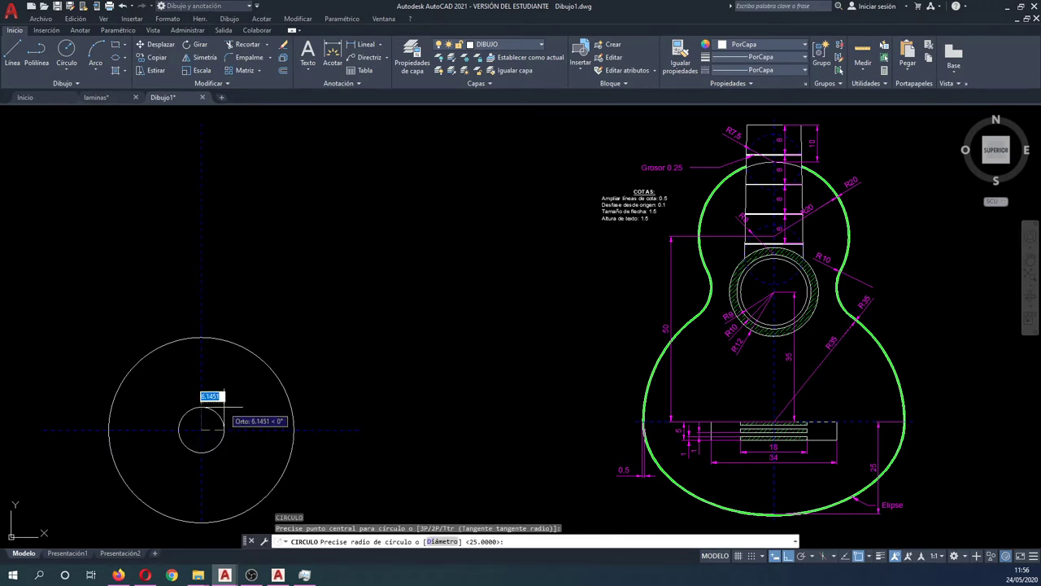
type("35")
key("Return")
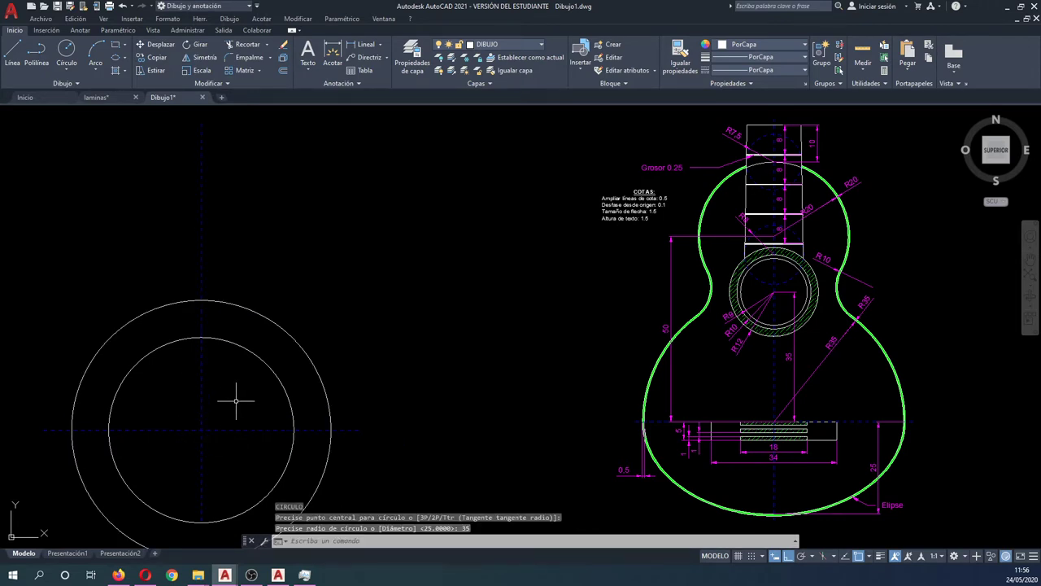
- Move the vertical guide line slightly down
type("d")
key("Return")
left_click(260, 254)
left_click(195, 223)
key("Return")
left_click(249, 215)
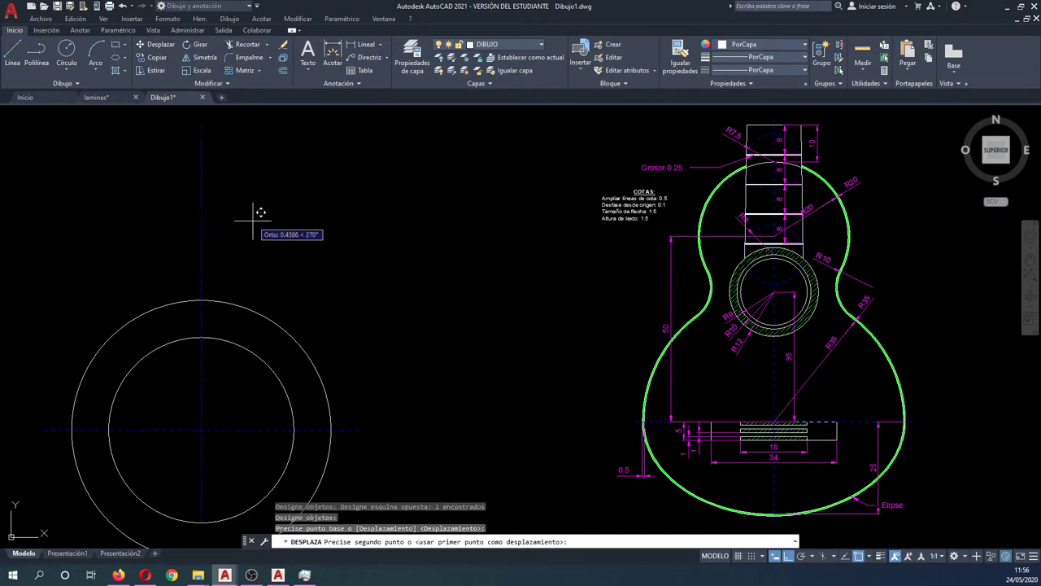
left_click(252, 228)
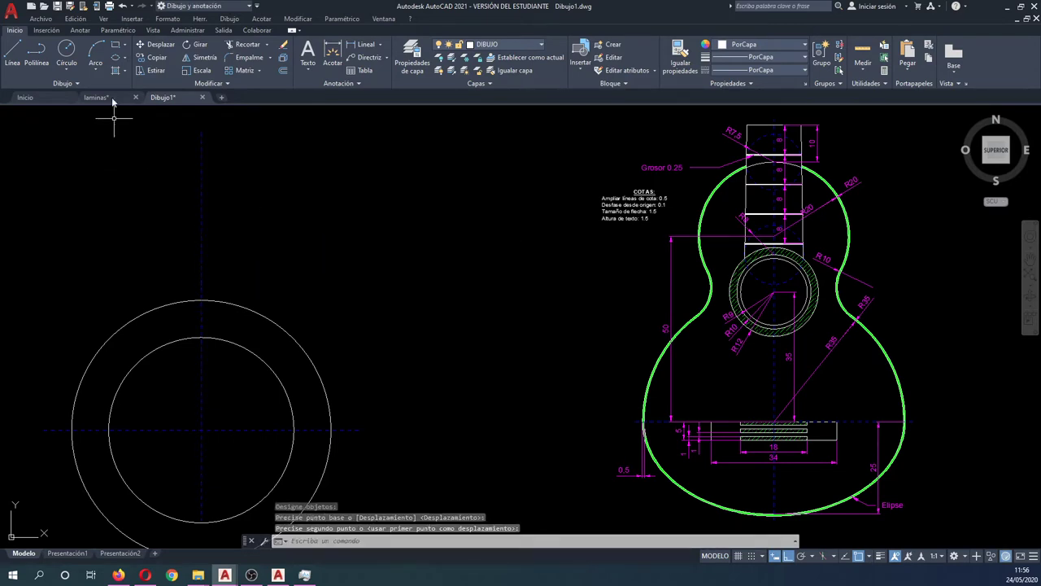
- Draw an axis-end ellipse spanning the outer circle's width, replacing an undone centre-based attempt
left_click(126, 57)
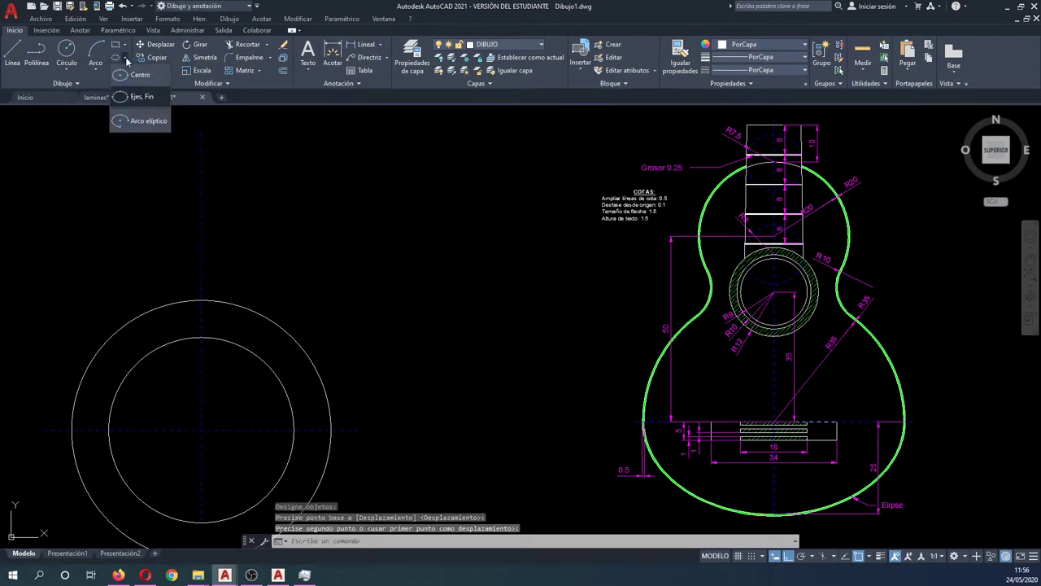
left_click(114, 114)
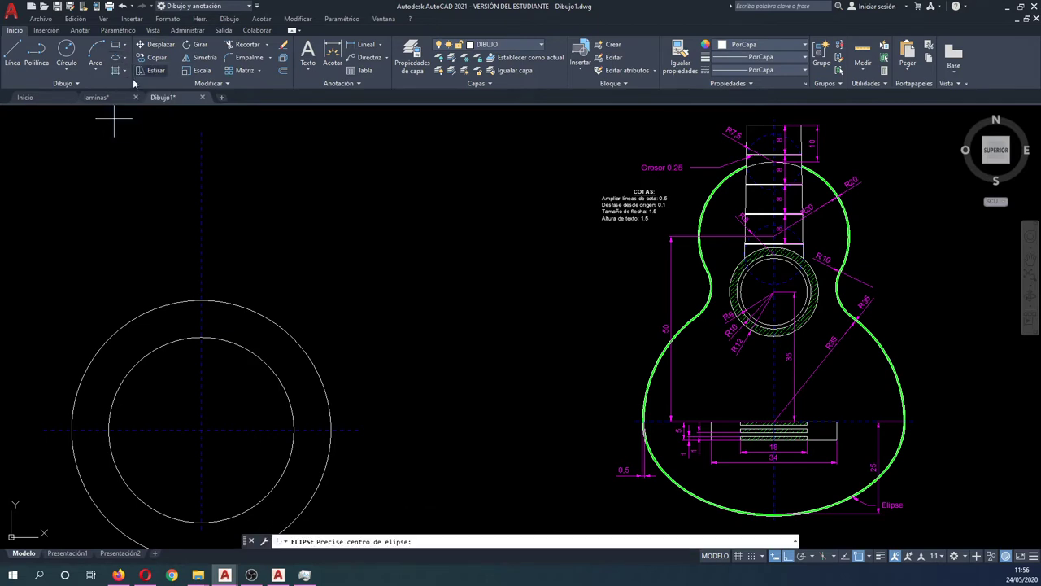
left_click(201, 429)
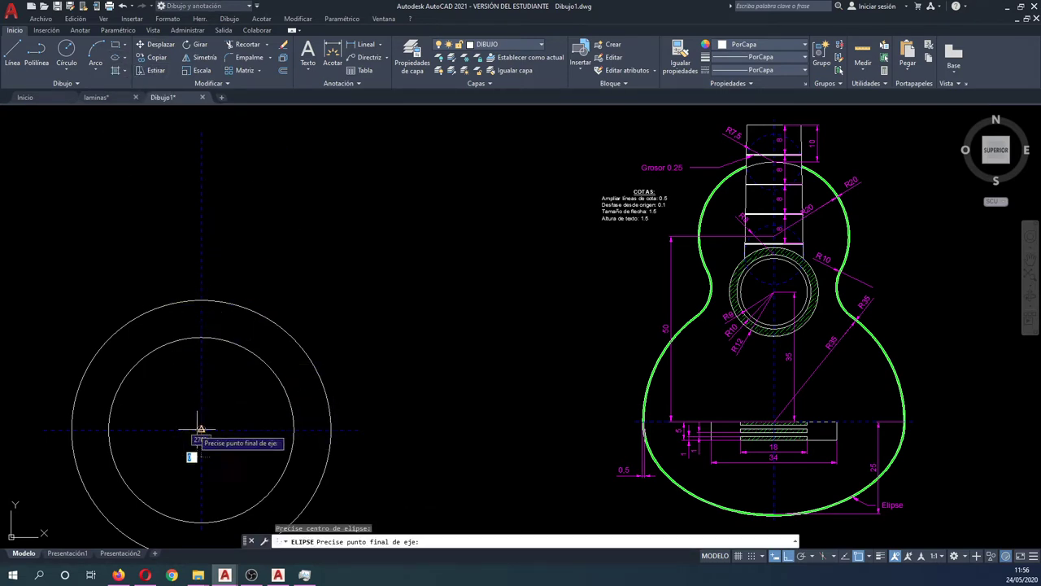
left_click(71, 429)
left_click(202, 337)
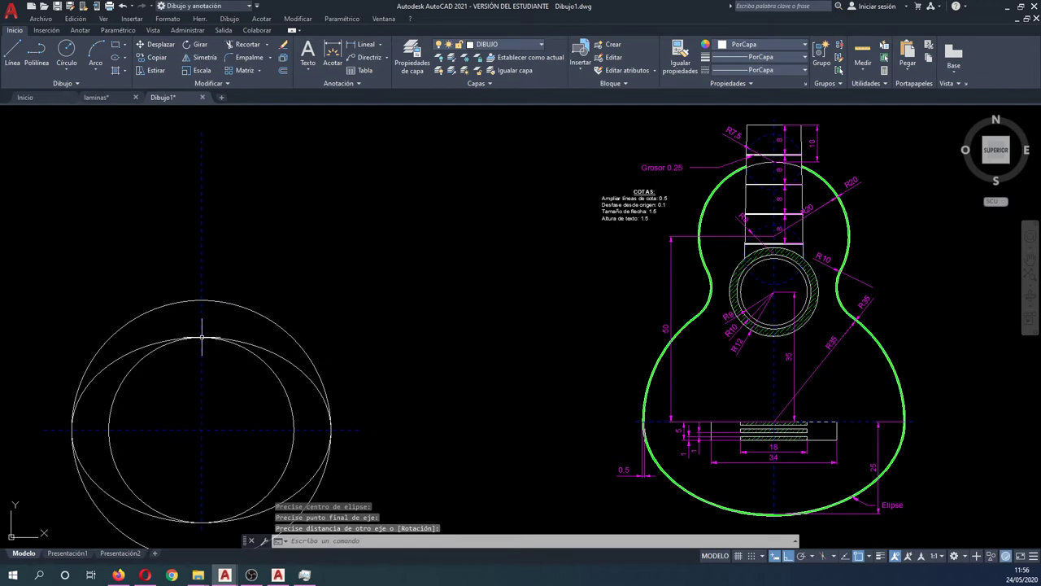
left_click(202, 336)
key("ctrl+z")
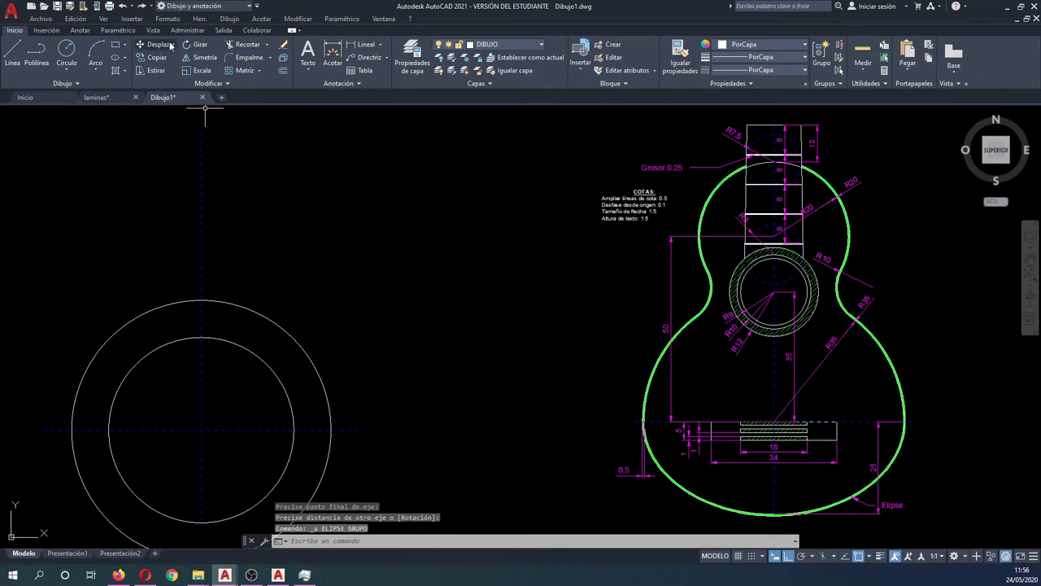
left_click(126, 59)
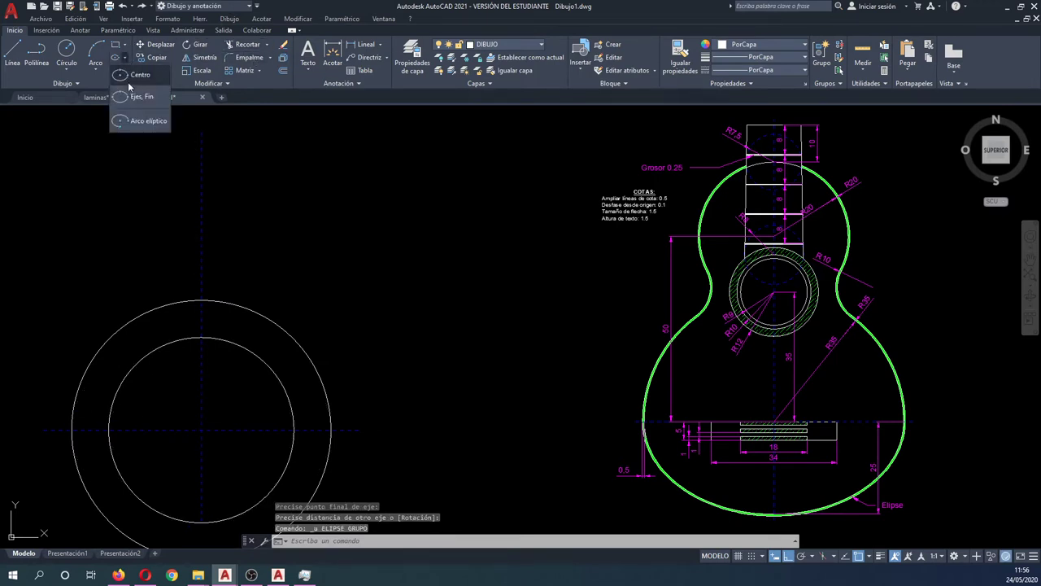
left_click(139, 112)
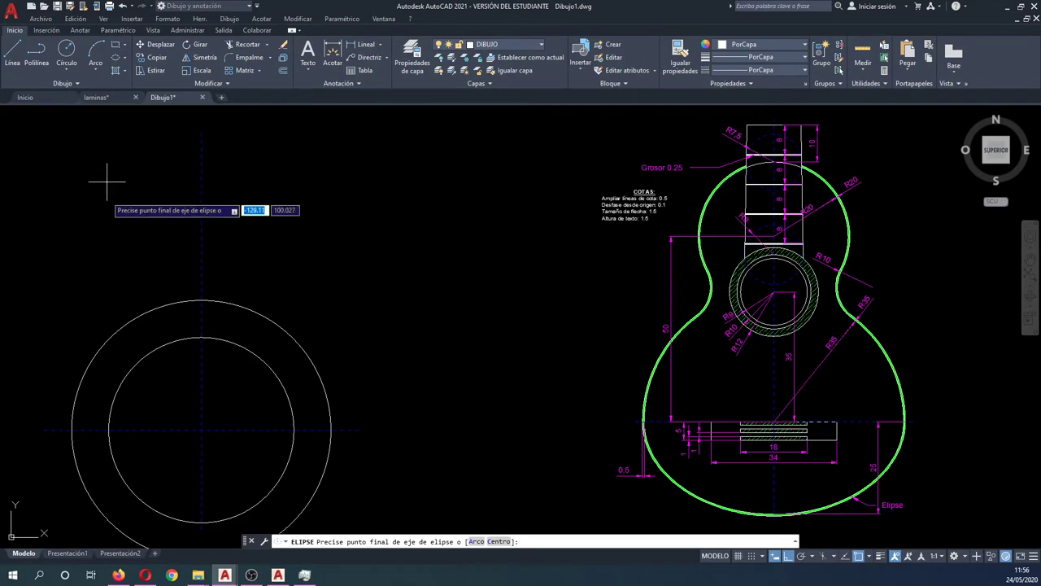
left_click(72, 430)
left_click(330, 429)
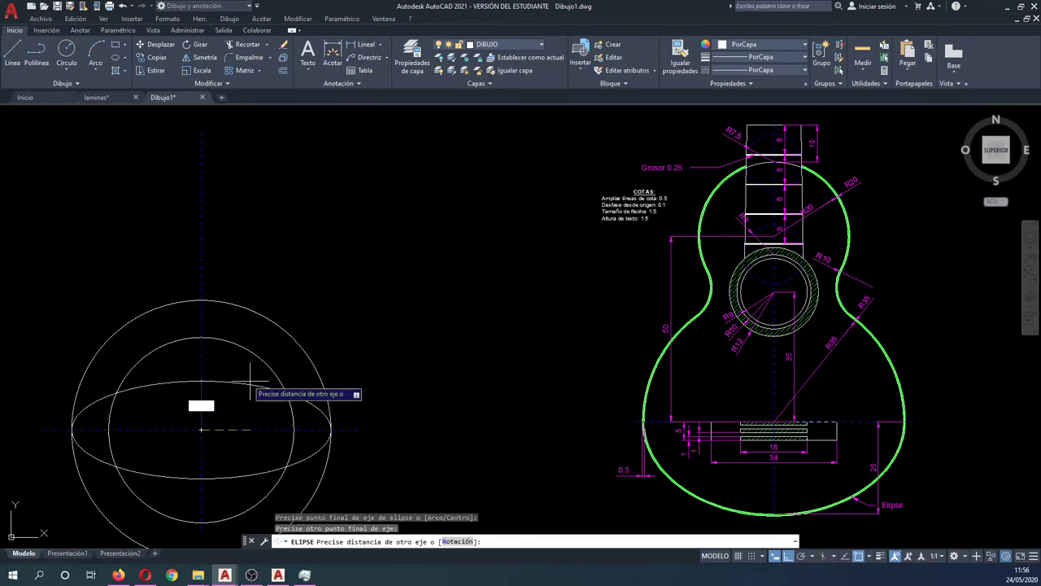
left_click(203, 338)
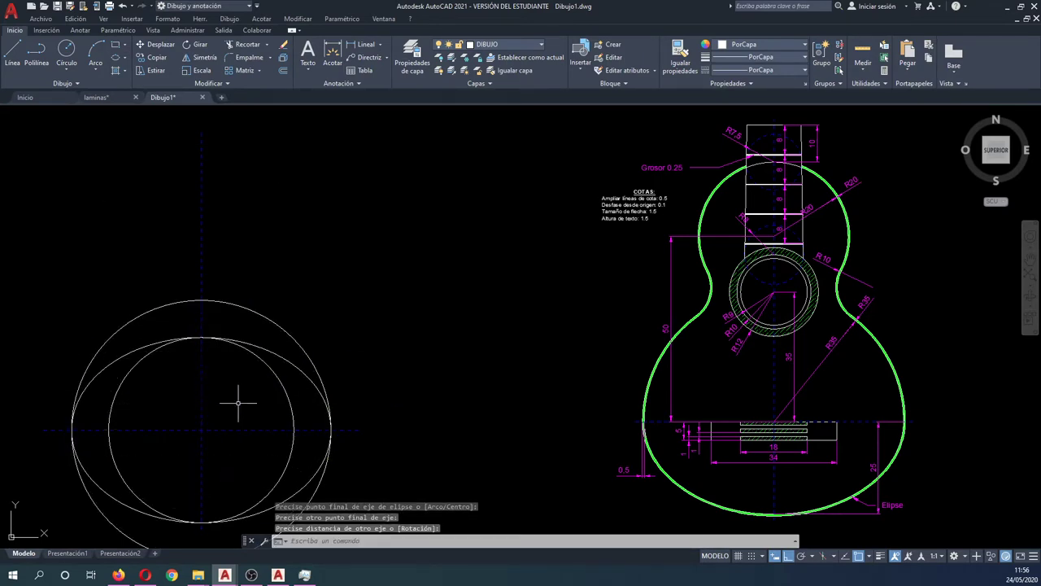
- Erase the inner circle, then trim the ellipse's upper arc and the circle's lower half
left_click(122, 378)
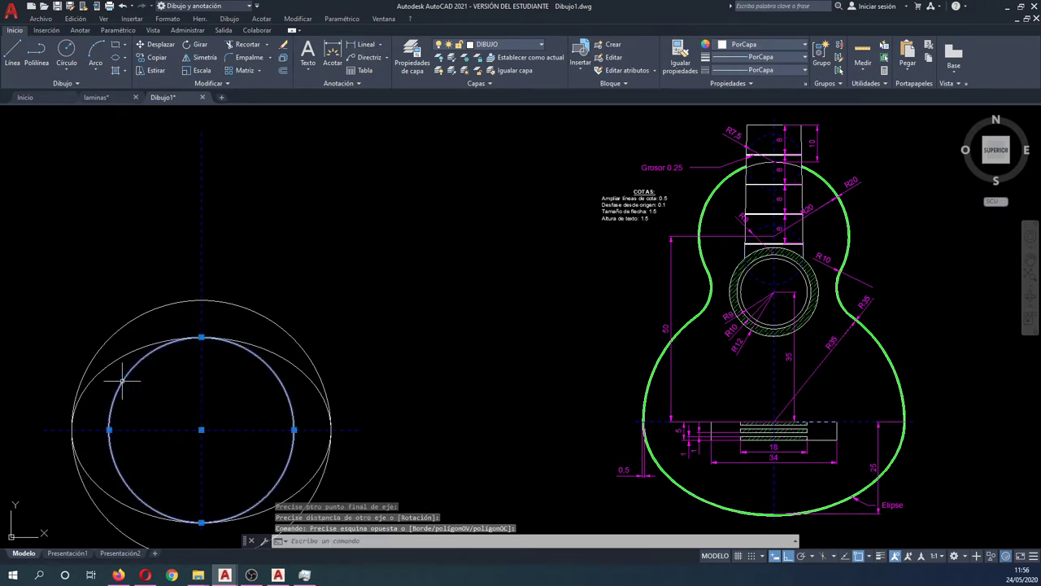
key("Delete")
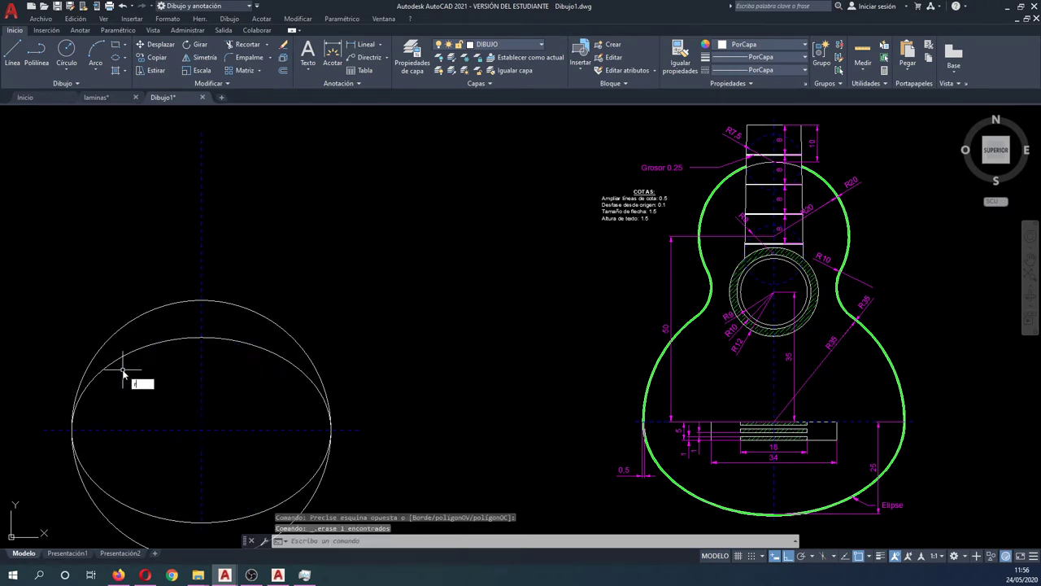
type("tr")
key("Return")
left_click(240, 443)
left_click(257, 367)
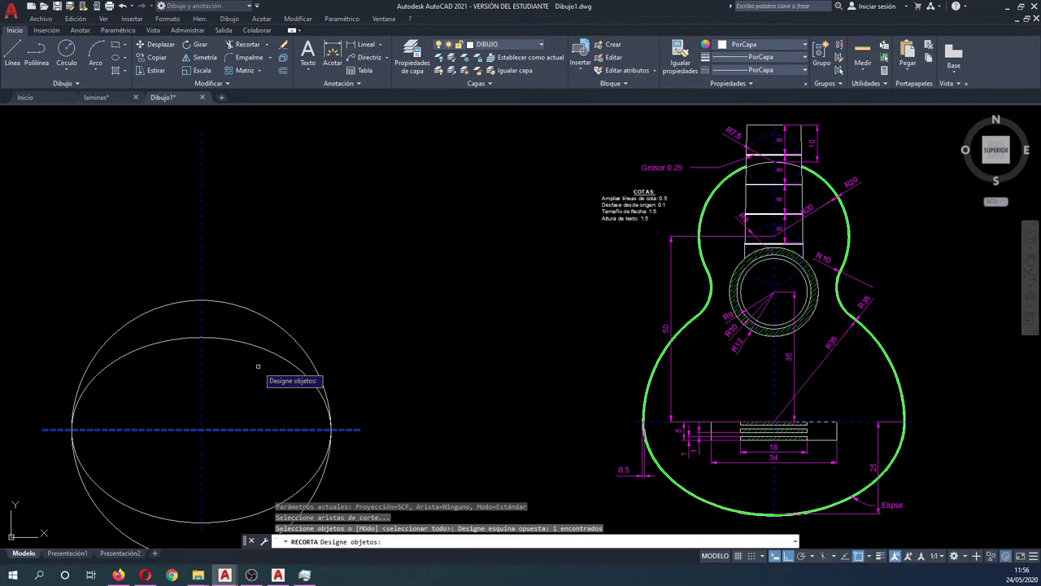
key("Return")
left_click(248, 345)
left_click(333, 476)
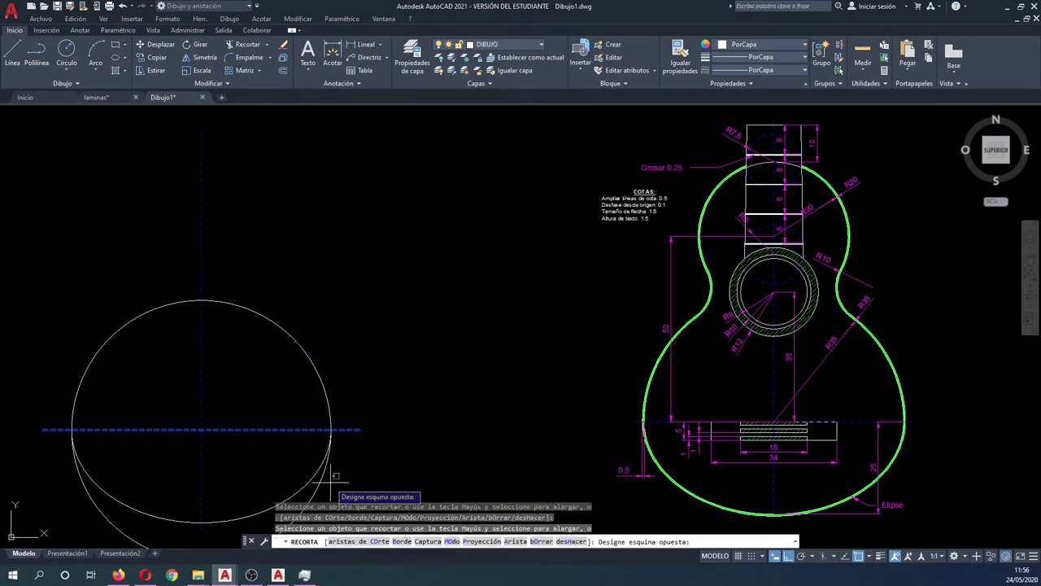
left_click(321, 481)
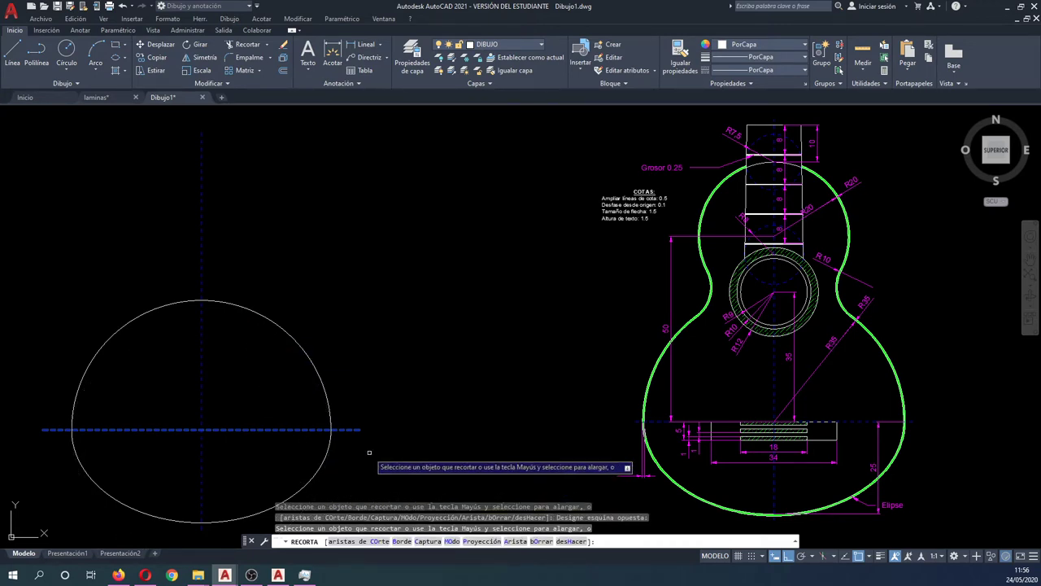
key("Escape")
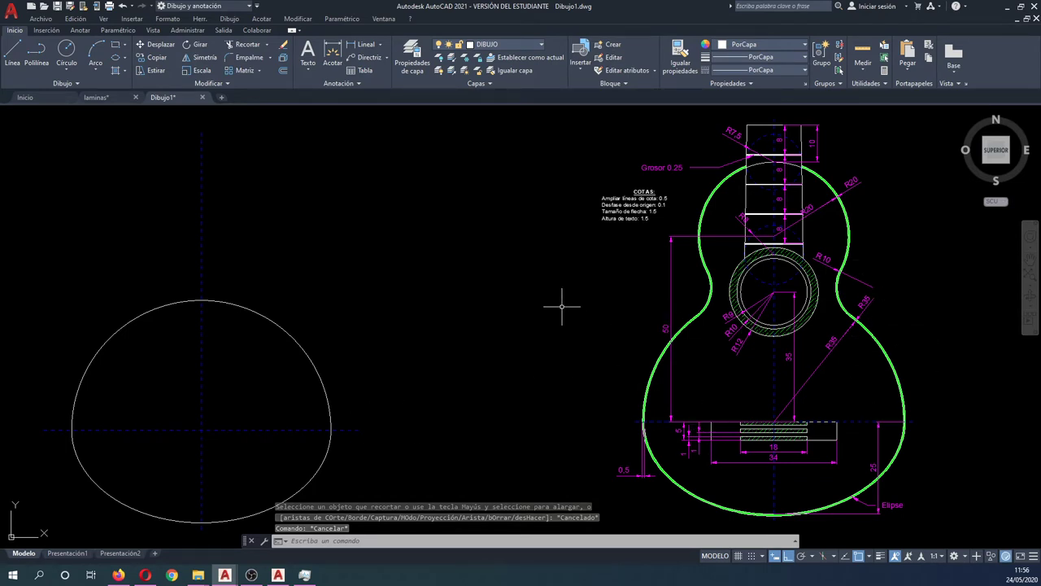
- Draw a radius-50 circle centred at the axes intersection
type("c")
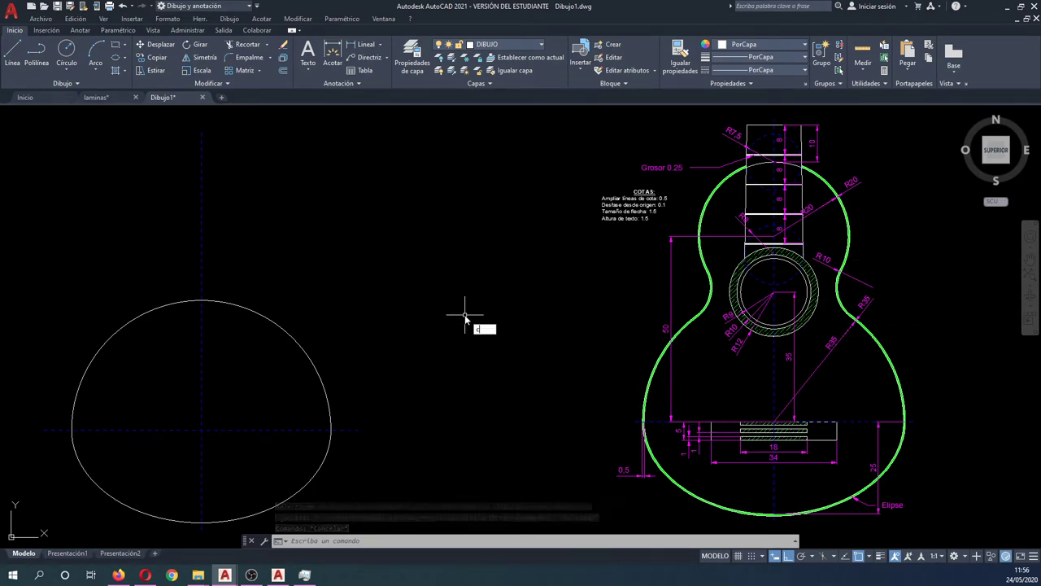
key("Return")
left_click(201, 430)
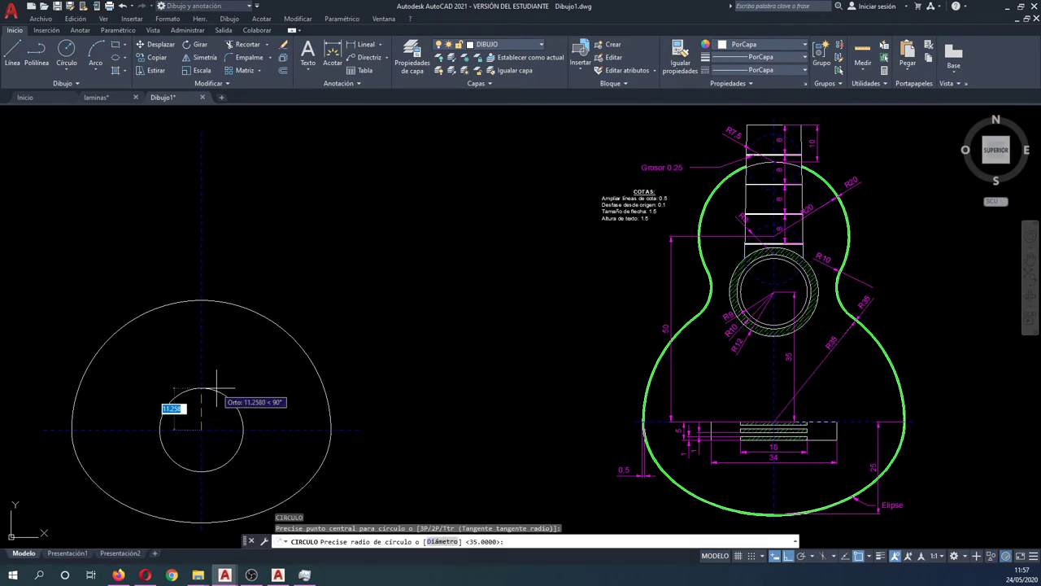
type("50")
key("Return")
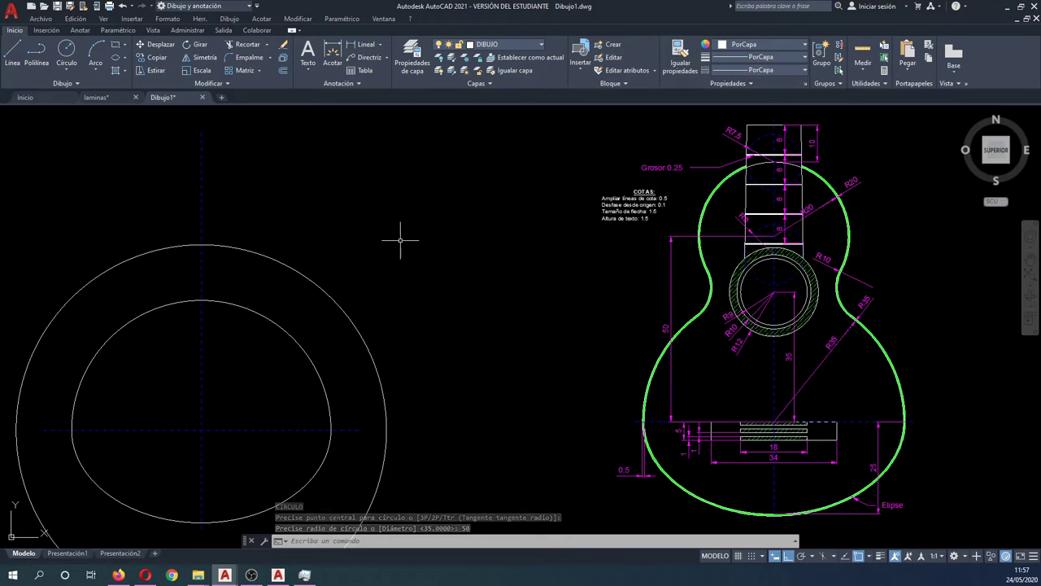
- Draw a radius-20 circle centred on the radius-50 circle's top point
type("c")
key("Return")
left_click(209, 248)
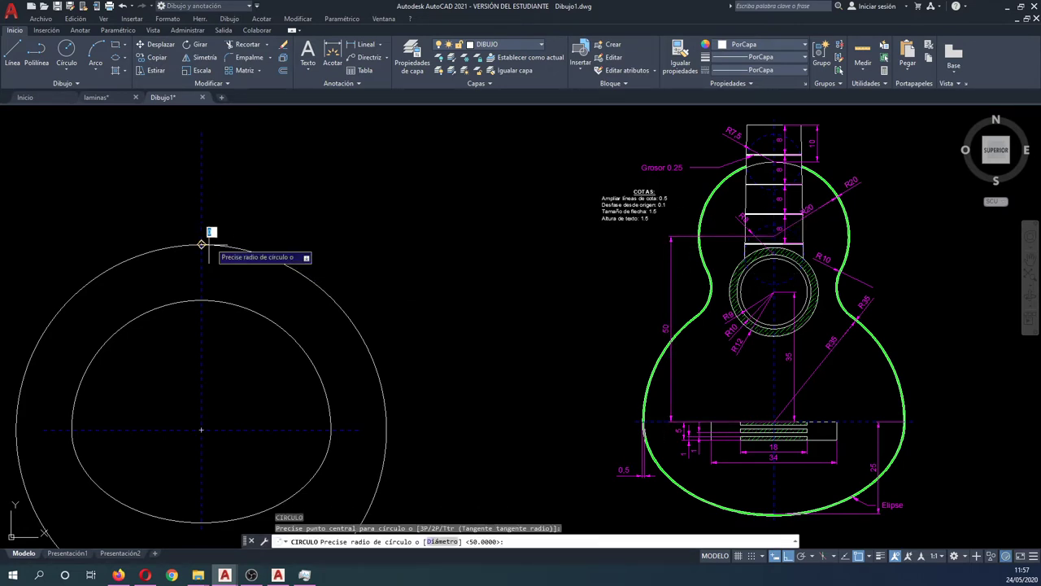
type("20")
key("Return")
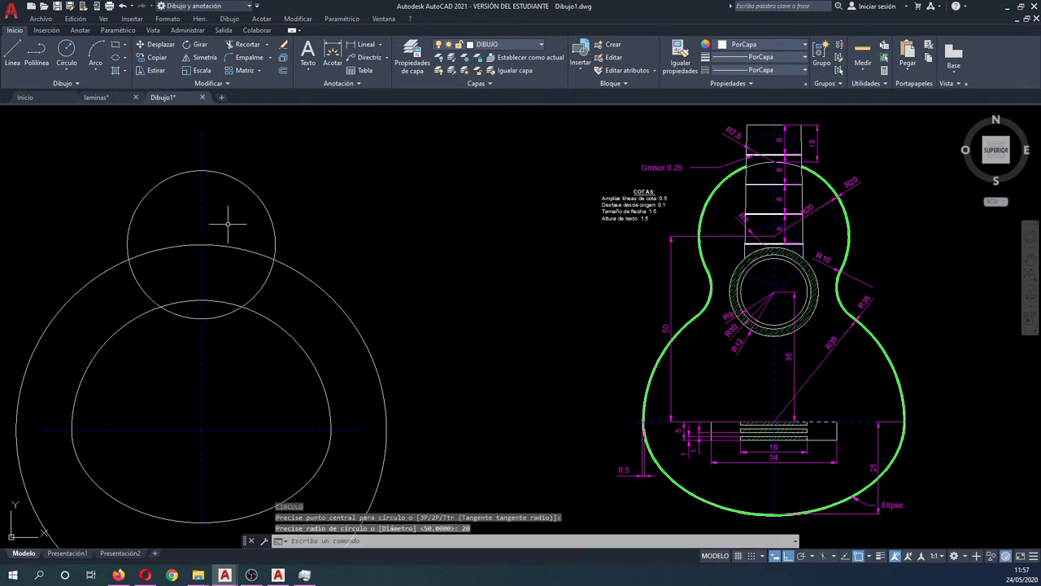
left_click(233, 248)
left_click(201, 219)
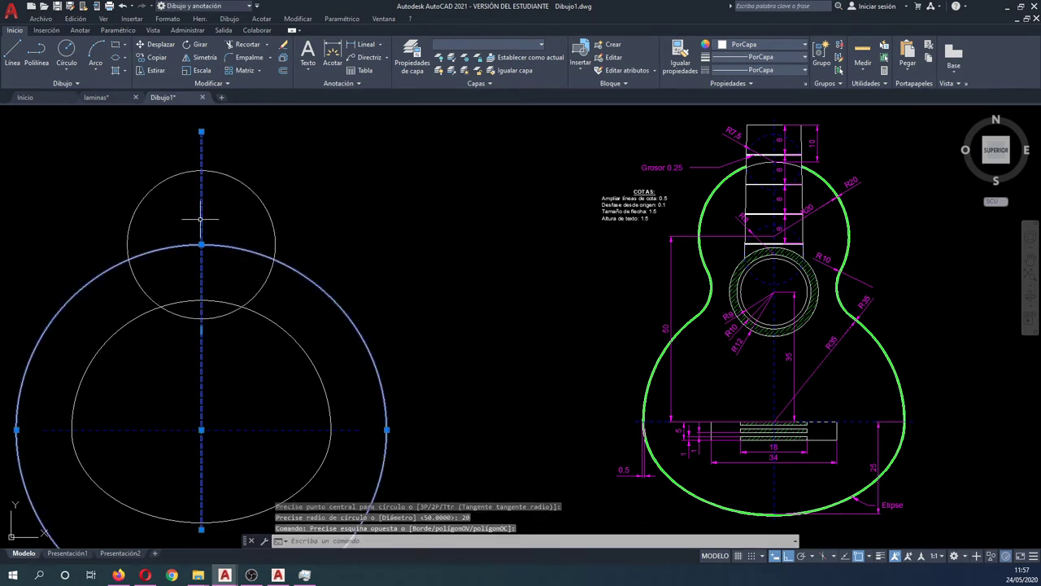
- Delete the radius-50 circle and add a radius-10 circle tangent to upper circle and body on the right
key("Escape")
left_click(234, 247)
key("Delete")
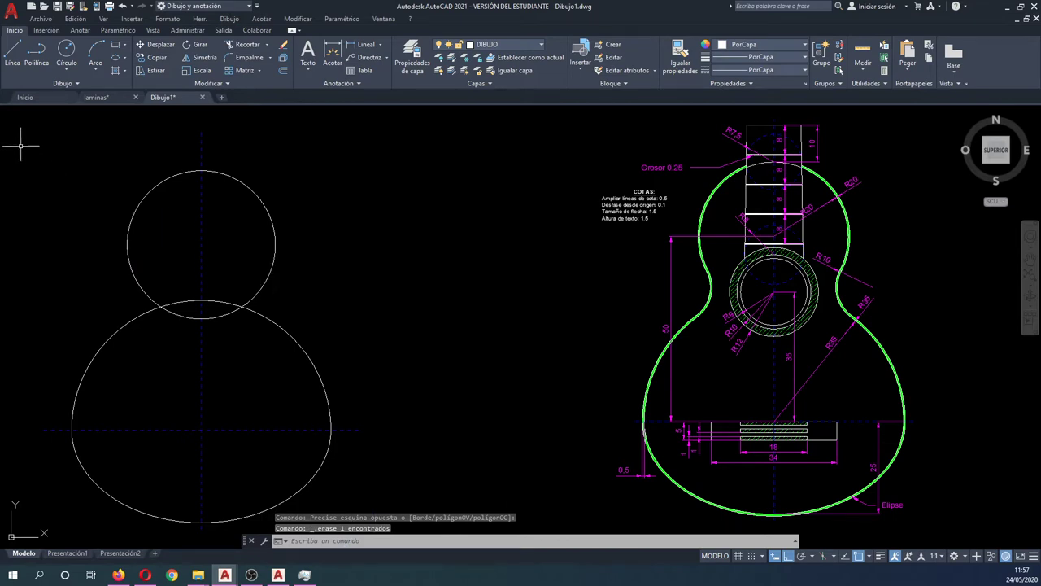
left_click(66, 71)
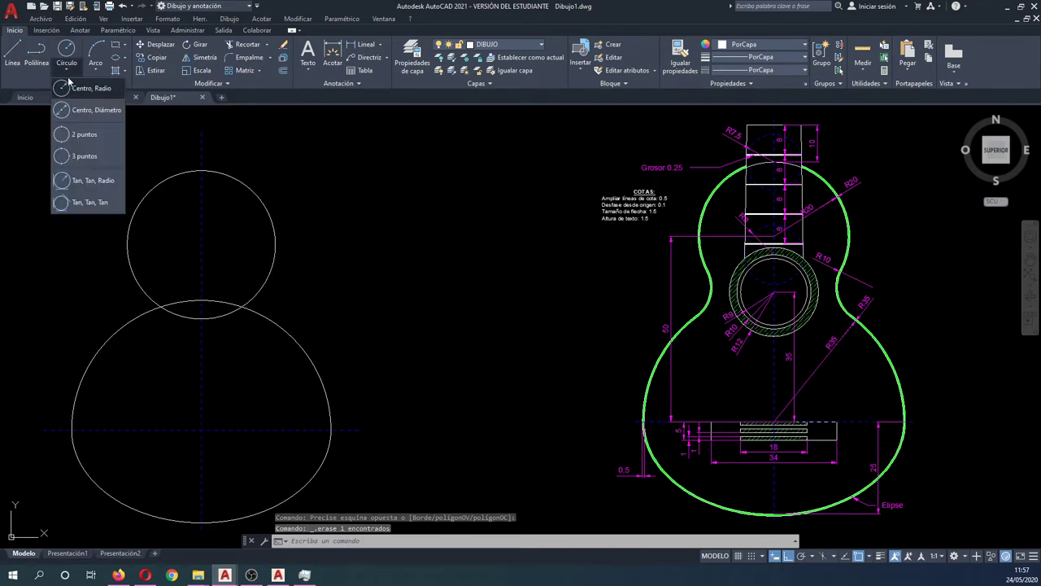
left_click(91, 179)
left_click(272, 268)
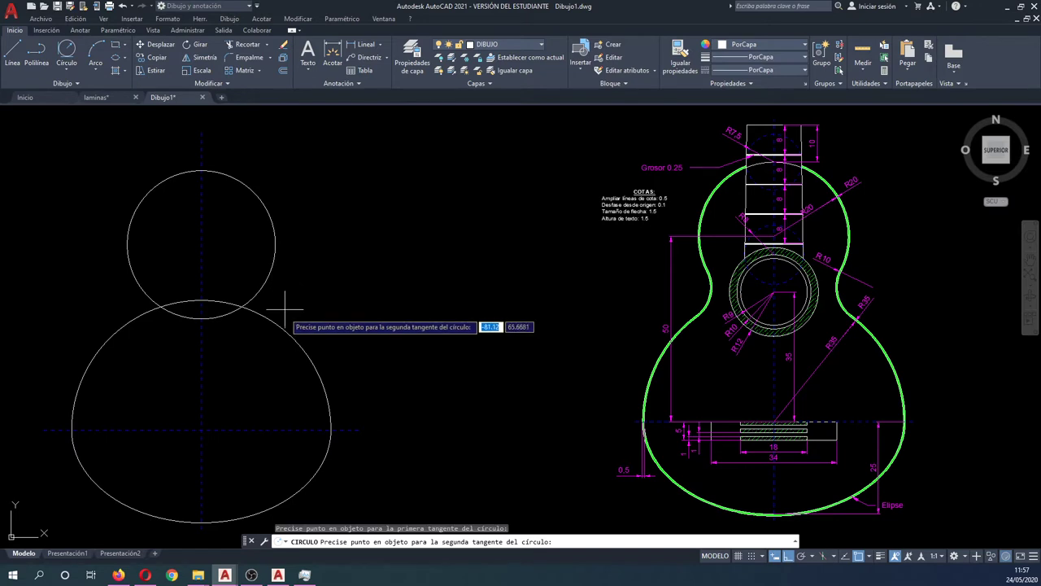
left_click(289, 307)
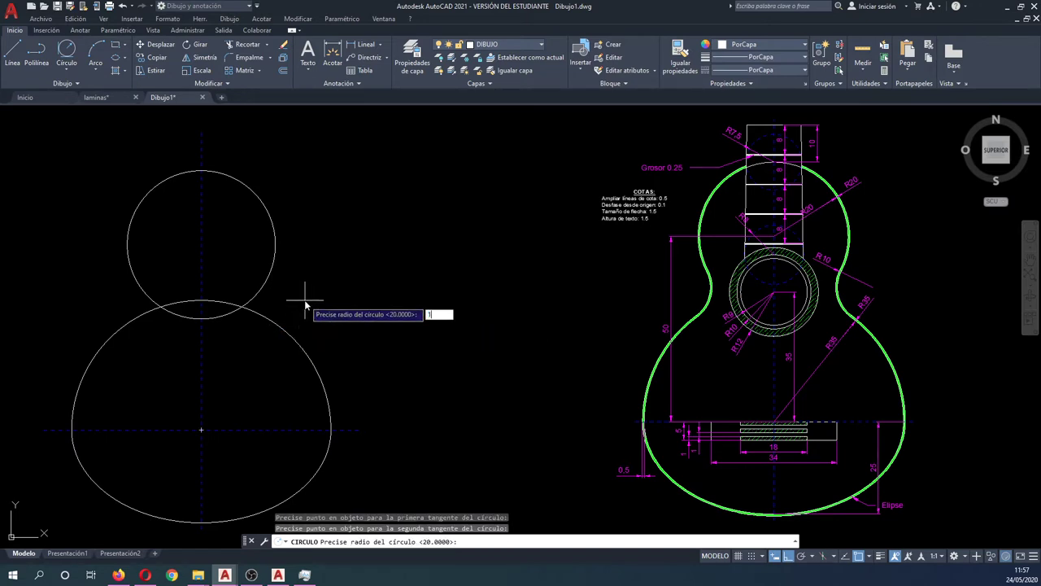
type("0")
key("Return")
key("Return")
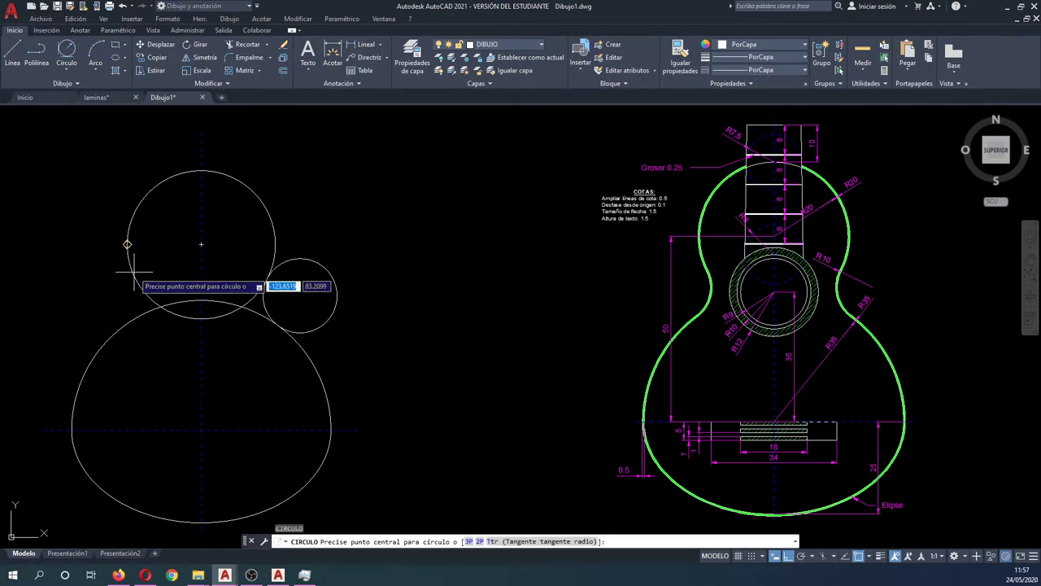
key("Escape")
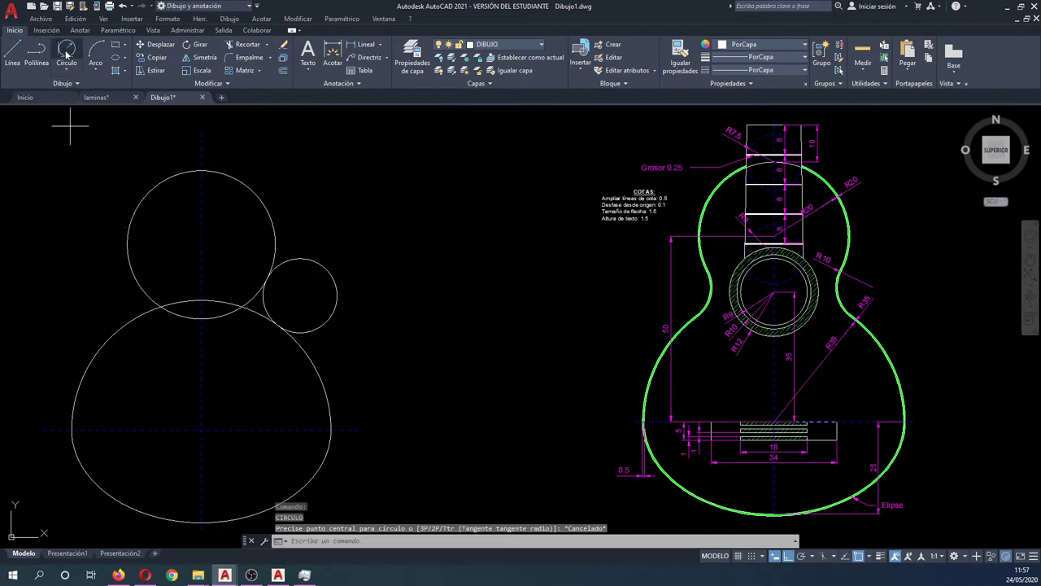
- Add a matching radius-10 tangent circle between the upper circle and body on the left
left_click(66, 52)
left_click(139, 282)
left_click(123, 309)
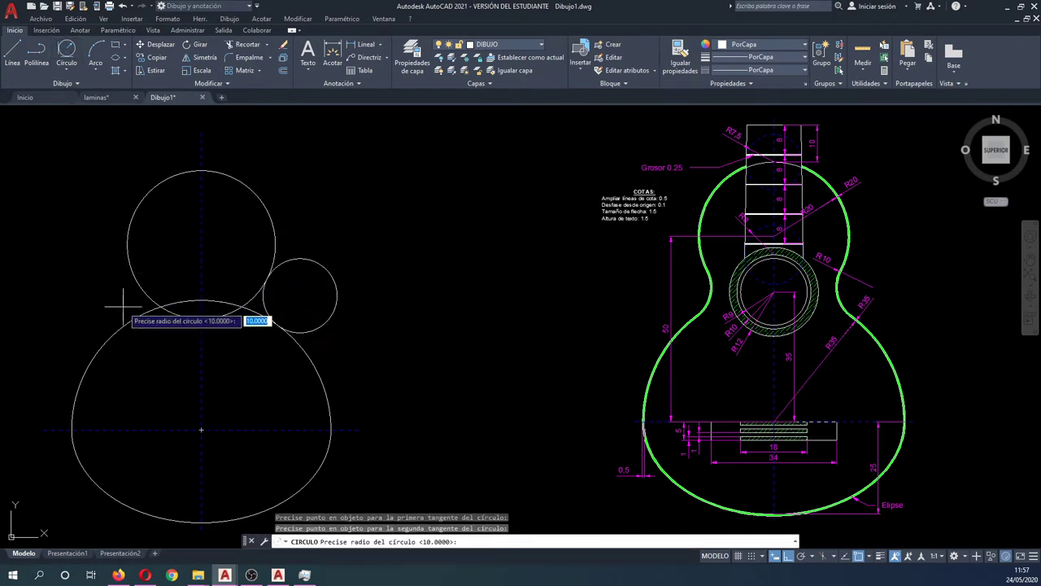
type("10")
key("Return")
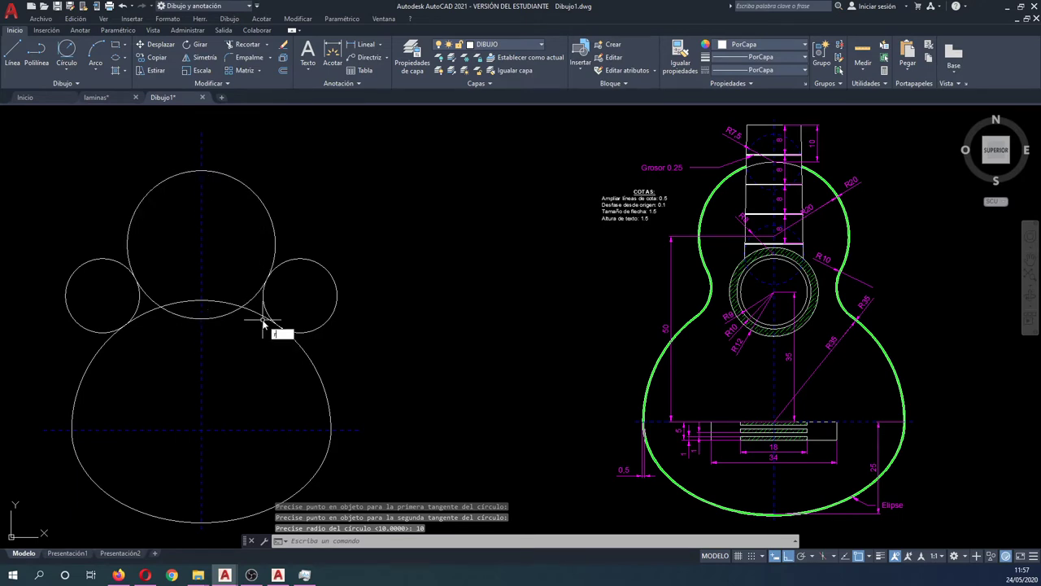
type("rr")
key("Return")
- Trim with all circles as cutting edges, removing the inner arcs near the centre line
left_click(349, 326)
left_click(57, 239)
key("Return")
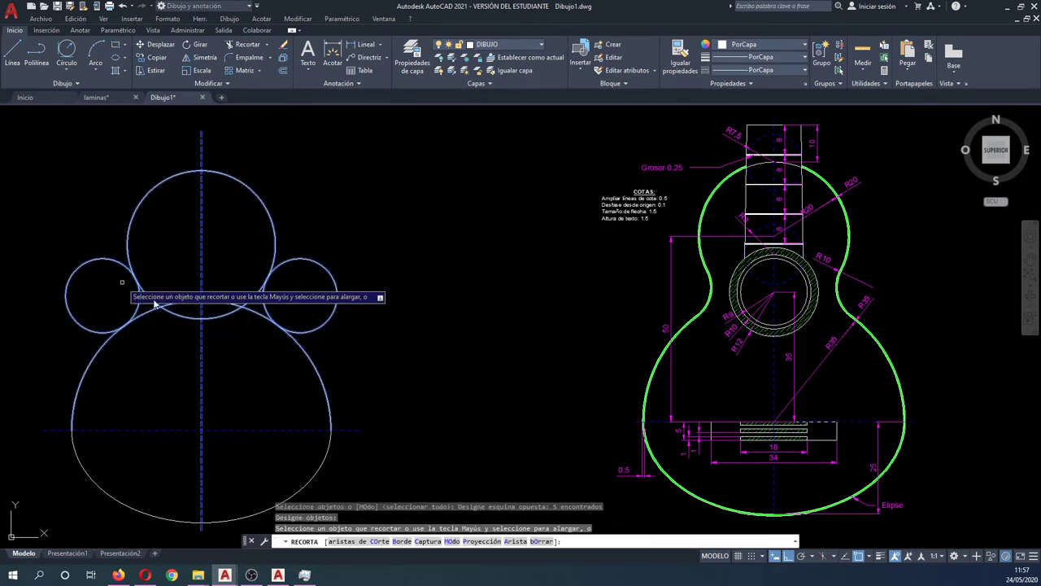
left_click(172, 332)
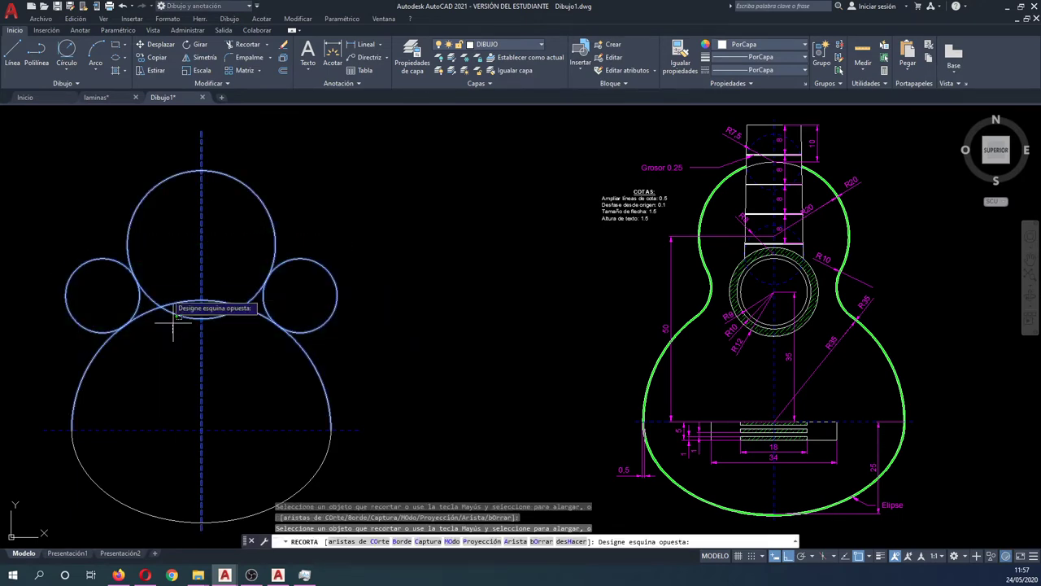
left_click(167, 271)
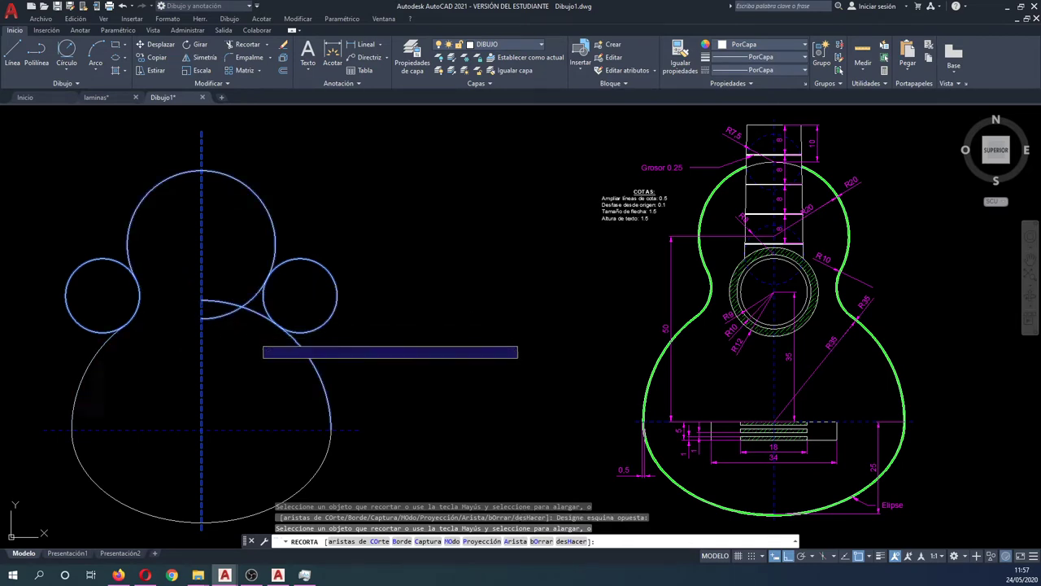
left_click(253, 337)
- Trim the outer parts of the right and left waist circles to smooth the outline
left_click(224, 283)
left_click(336, 290)
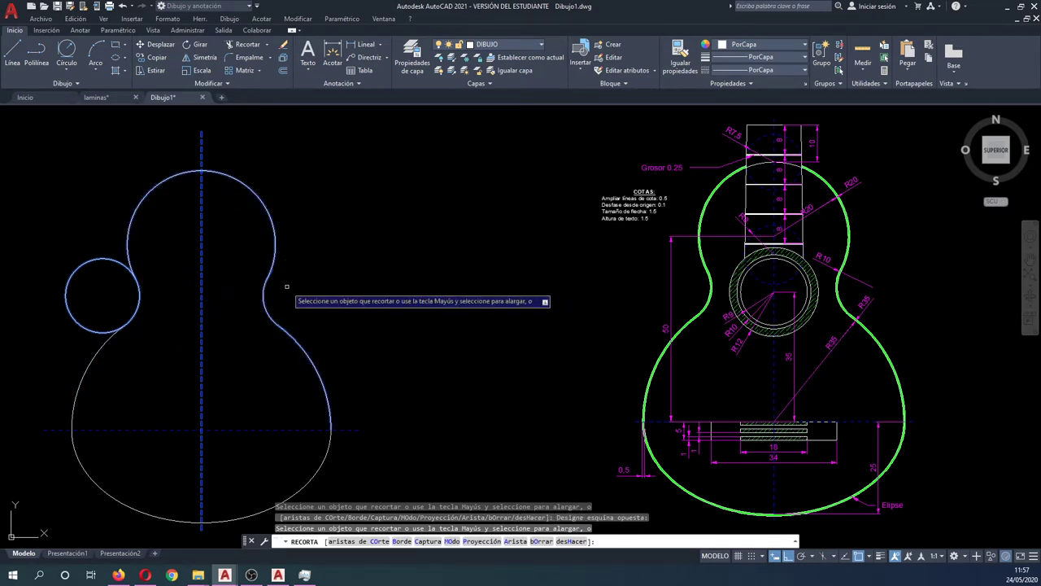
left_click(89, 284)
key("Return")
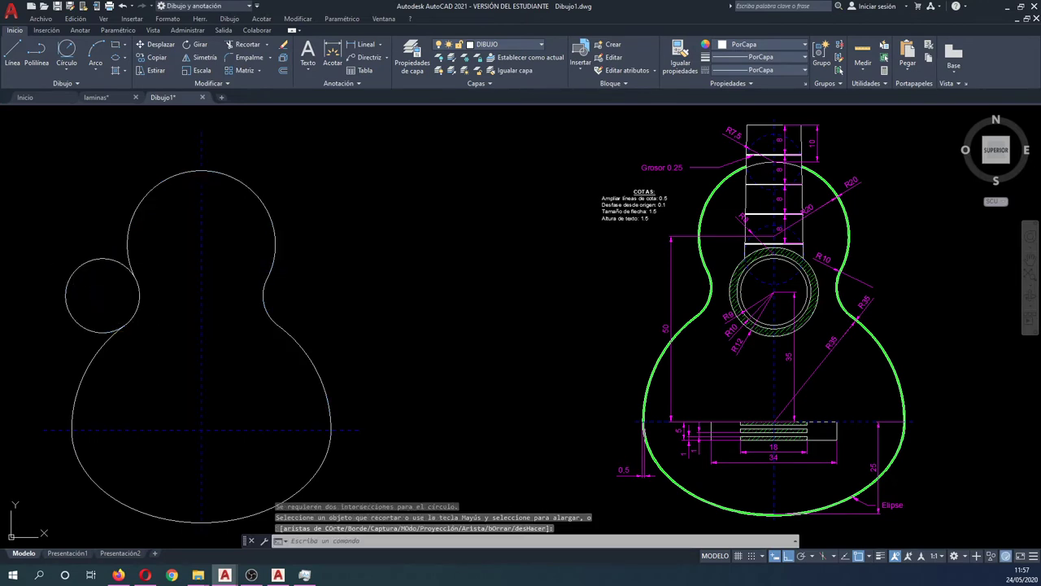
key("Return")
left_click(156, 260)
left_click(104, 241)
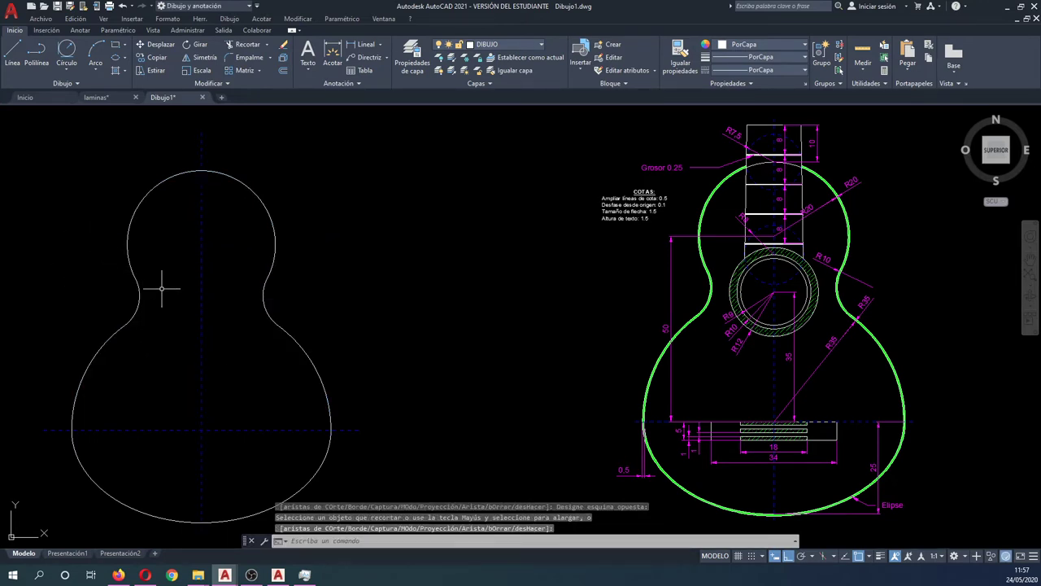
- Convert an outline arc to a polyline with PEDIT and choose the Join option
type("pe")
key("Return")
left_click(137, 296)
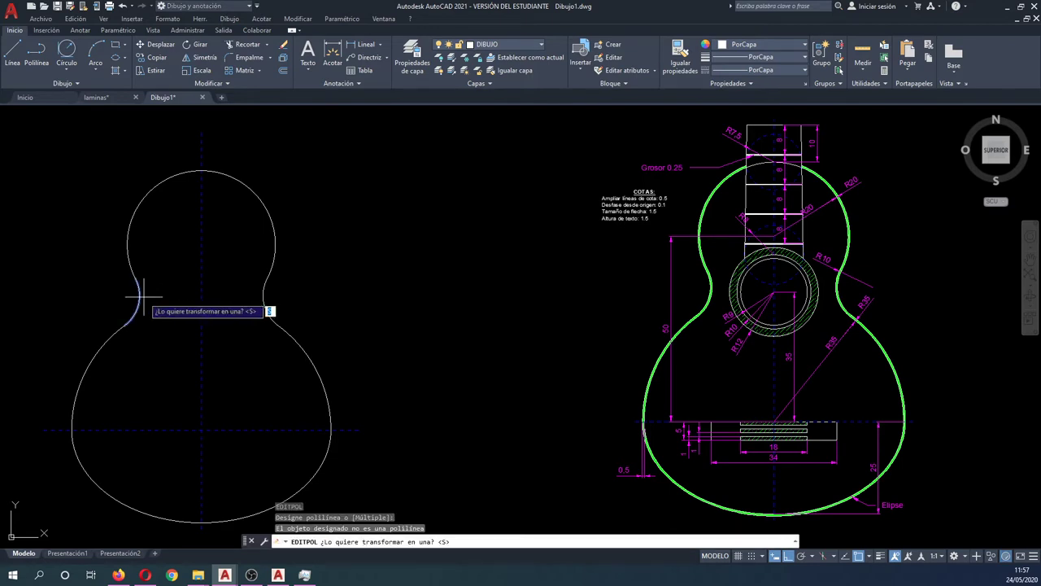
key("Return")
key("Down")
key("Down")
key("Return")
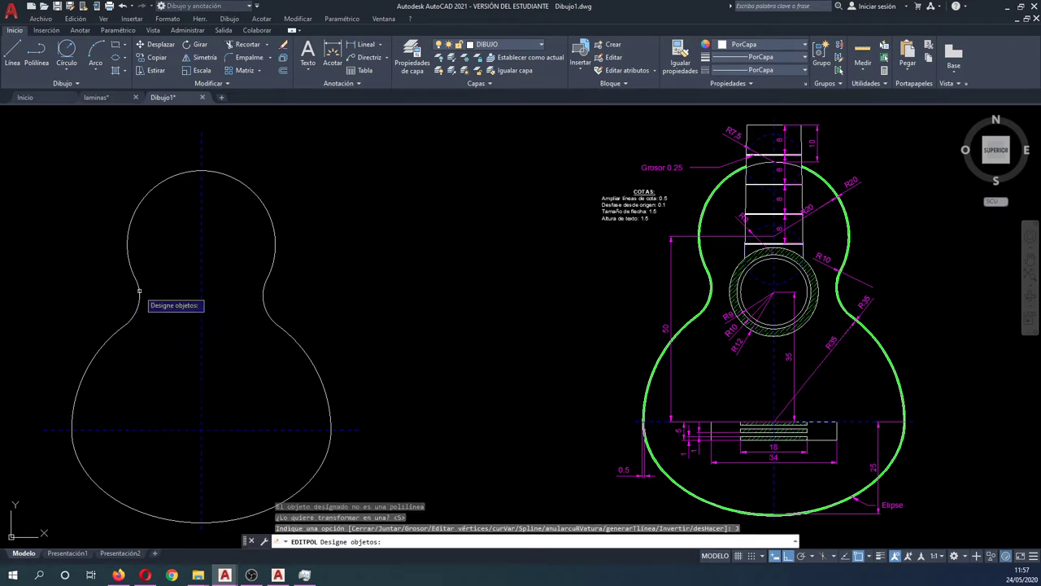
- Join the upper and side arcs into the polyline, then select the lower ellipse arc
left_click(139, 290)
left_click(147, 338)
left_click(124, 313)
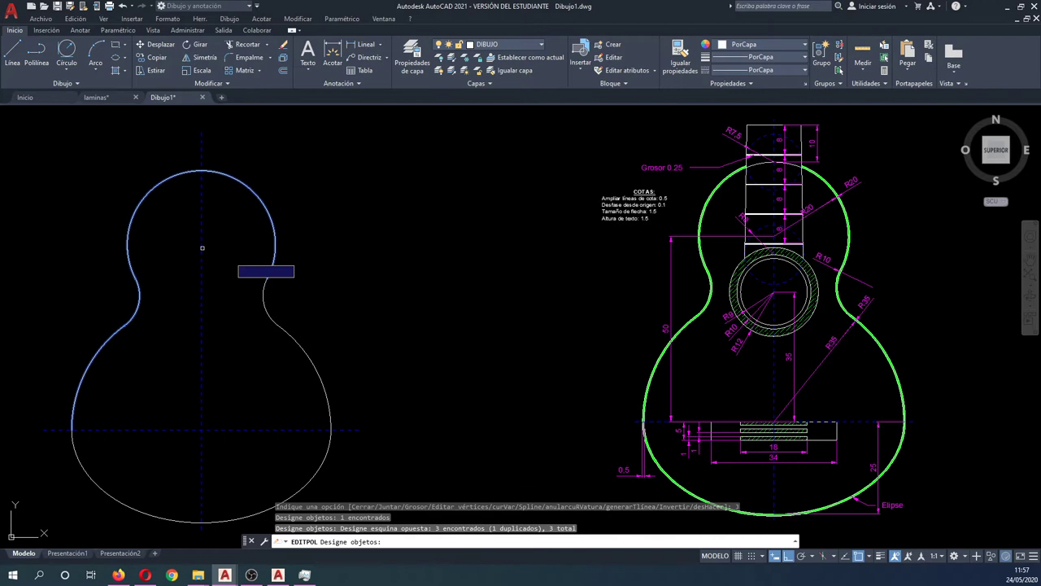
left_click(324, 328)
left_click(312, 330)
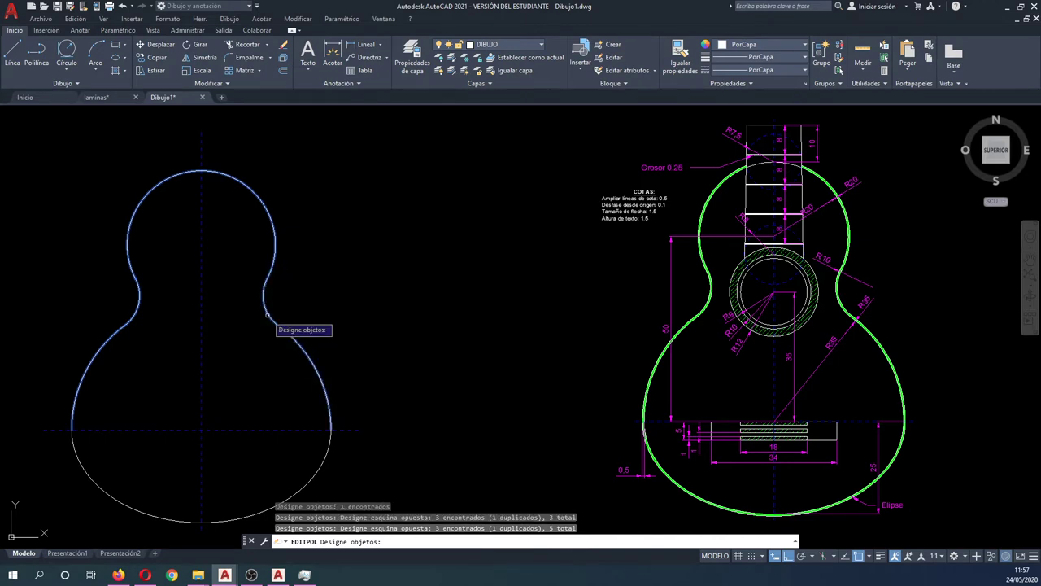
key("Return")
key("Escape")
key("Escape")
key("Escape")
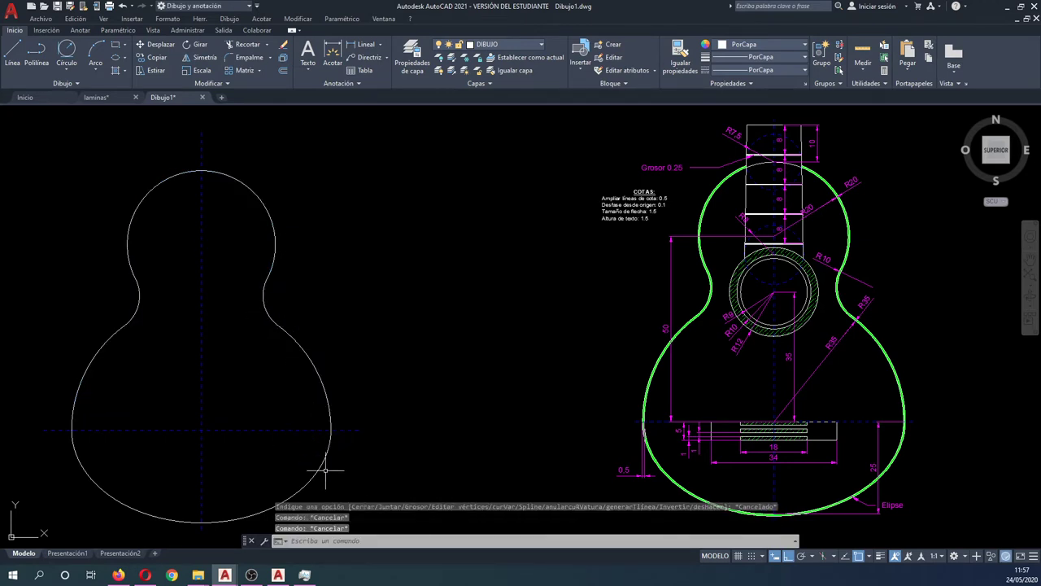
left_click(323, 469)
left_click(289, 461)
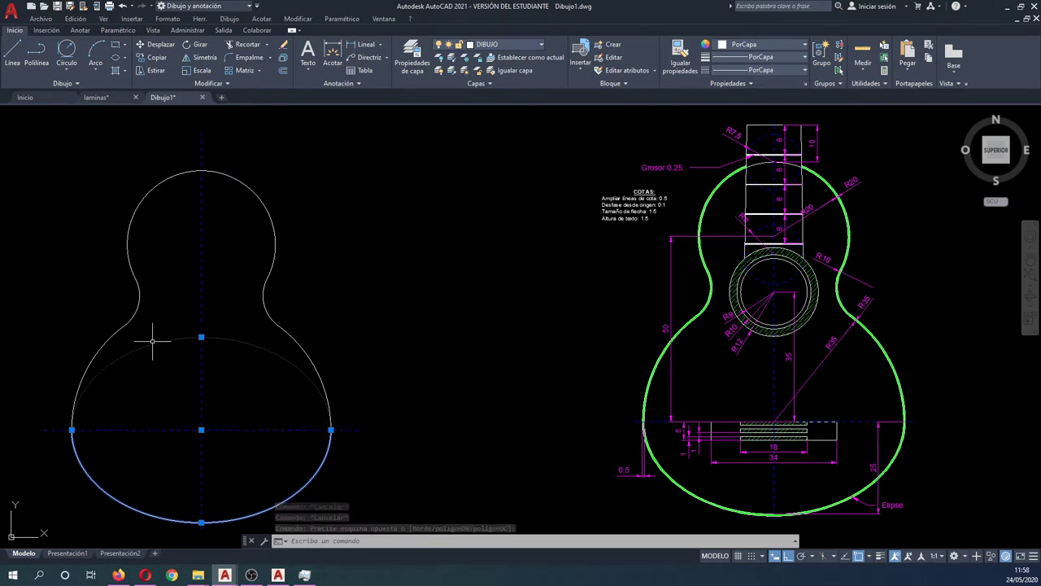
key("Escape")
key("Escape")
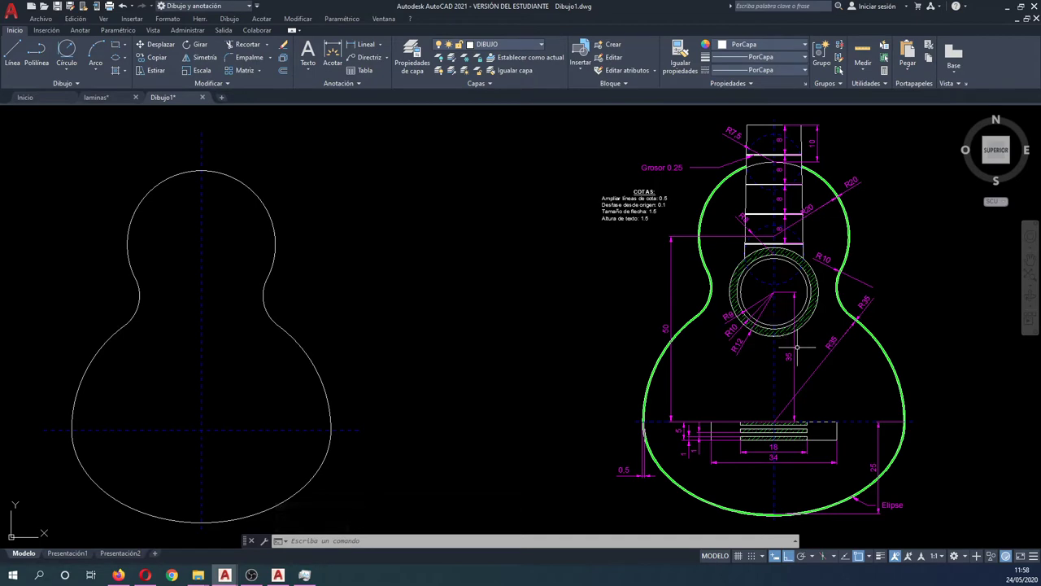
scroll(827, 192, "up", 8)
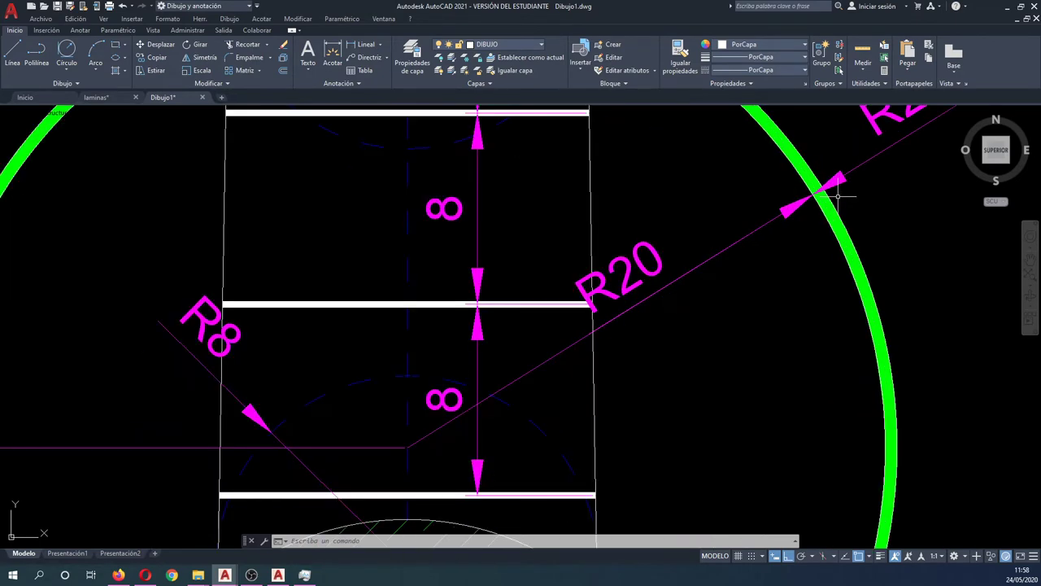
scroll(814, 199, "down", 2)
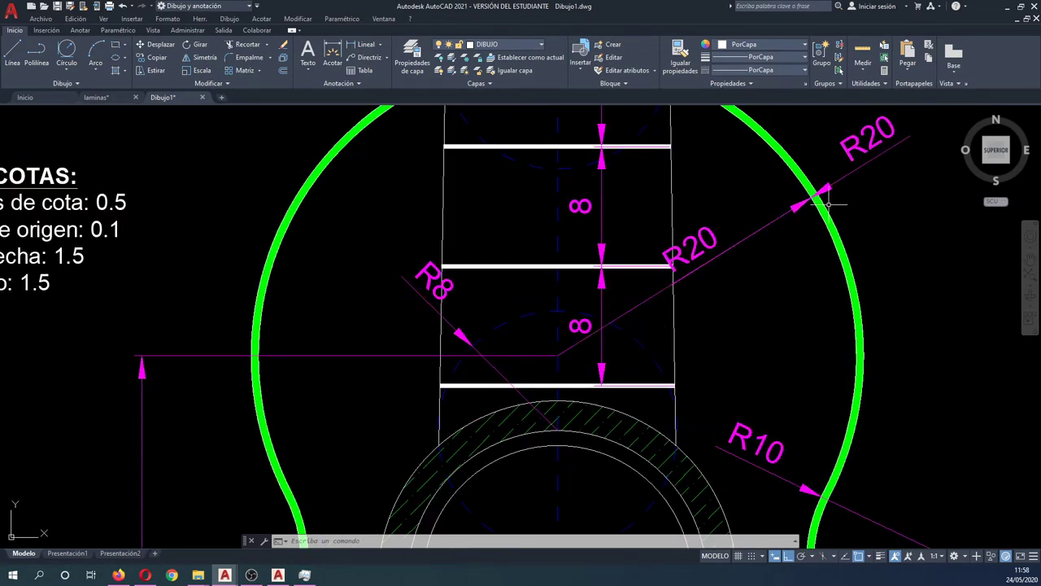
scroll(811, 200, "down", 2)
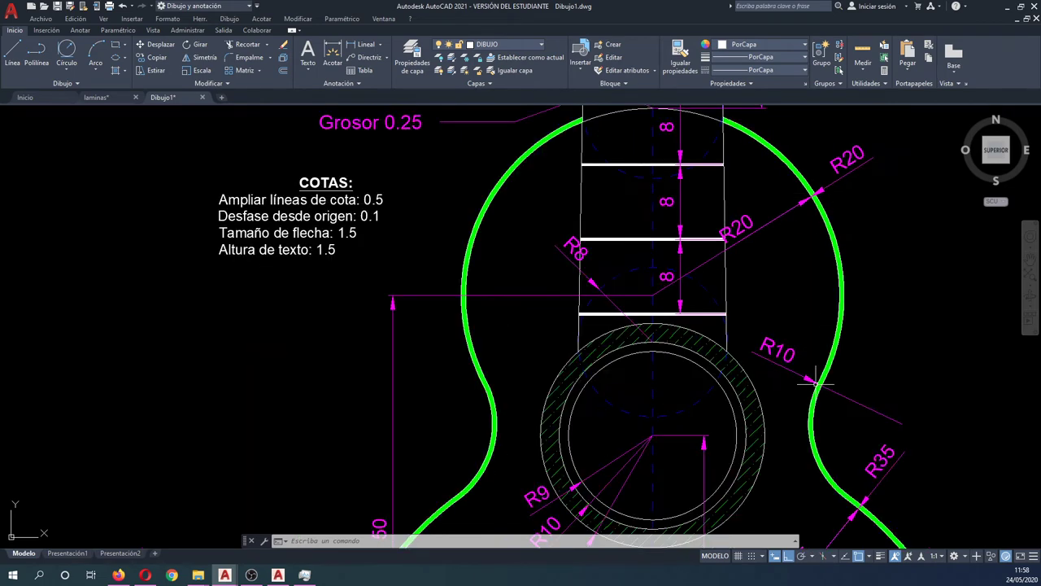
scroll(854, 273, "down", 2)
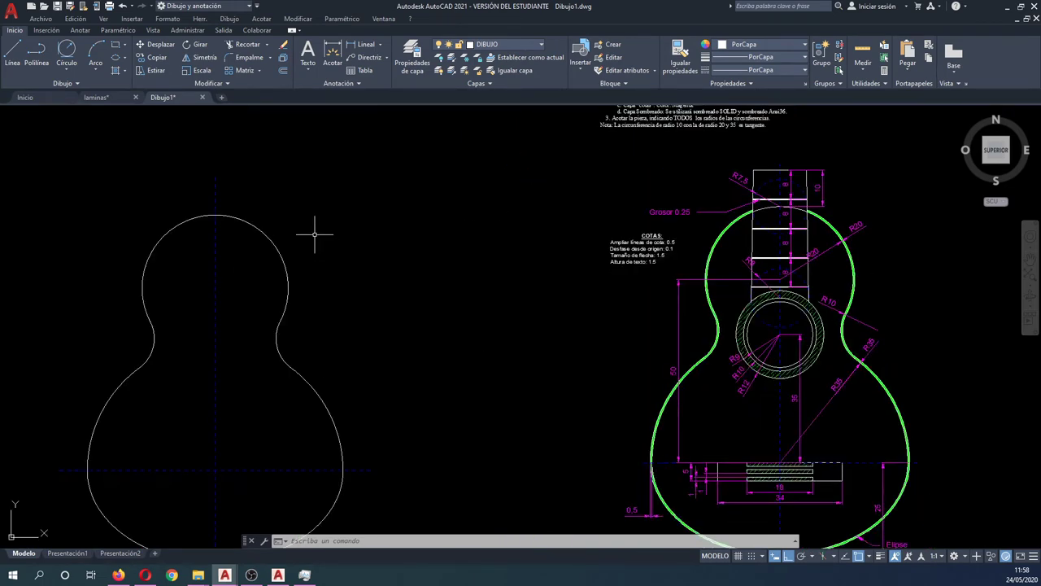
scroll(309, 280, "down", 2)
scroll(289, 322, "up", 2)
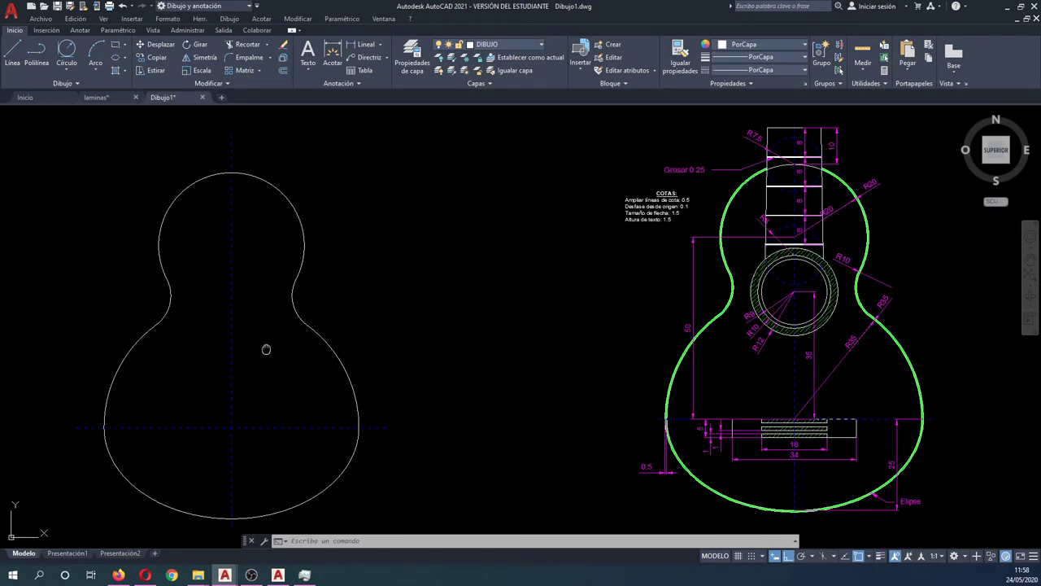
middle_click_drag(266, 349, 298, 343)
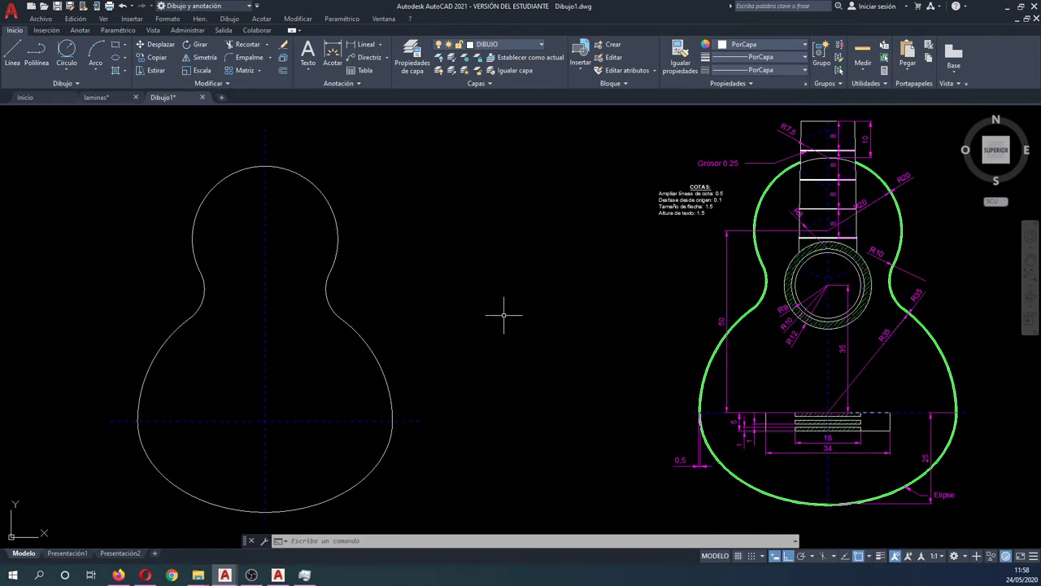
scroll(788, 301, "up", 2)
scroll(773, 313, "down", 2)
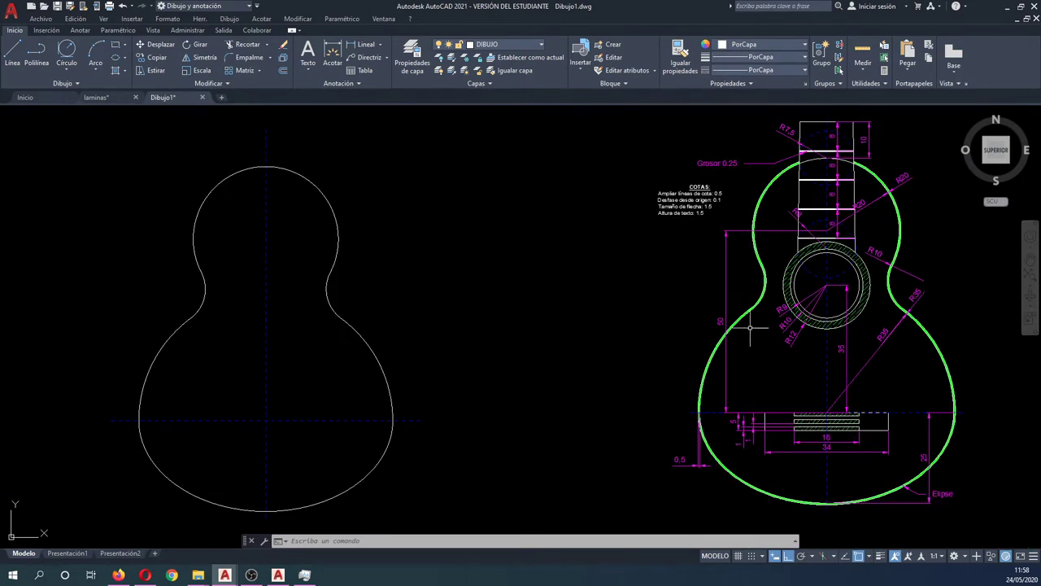
scroll(697, 365, "down", 1)
scroll(642, 391, "up", 1)
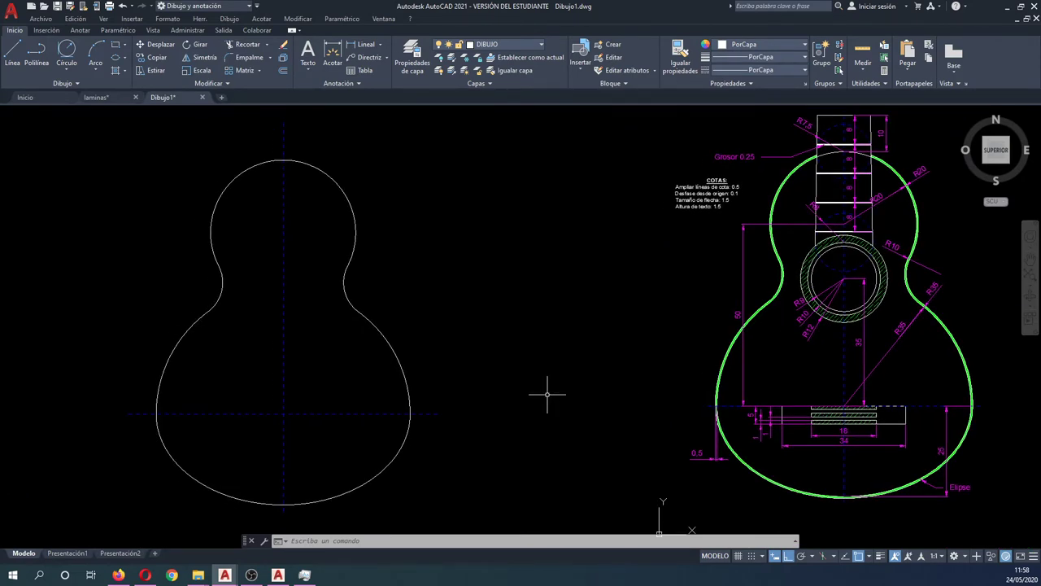
type("cc")
- Draw a trial radius-35 circle at the body axis crossing, then erase it
key("Return")
left_click(283, 413)
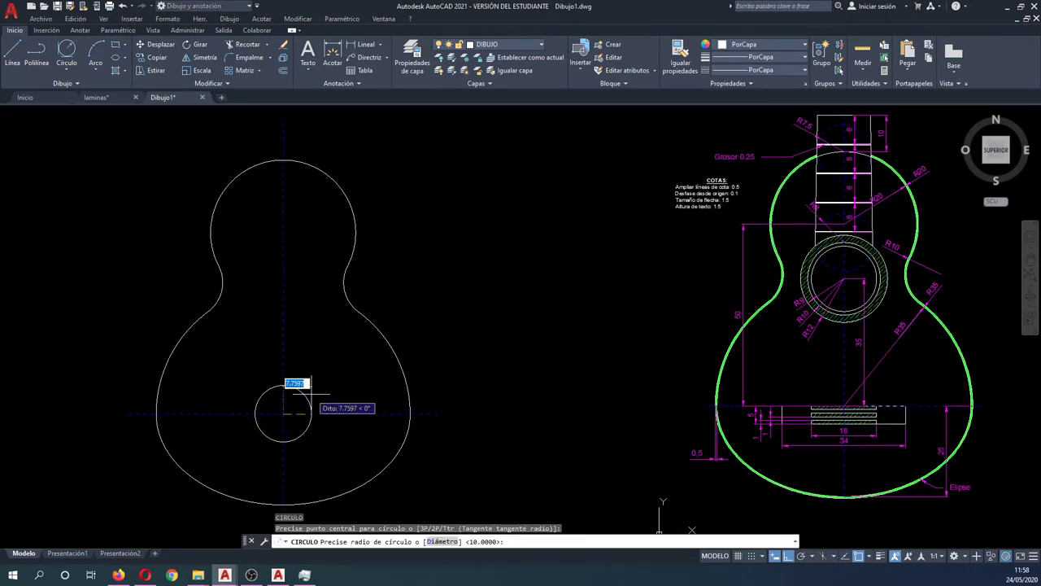
type("35")
key("Return")
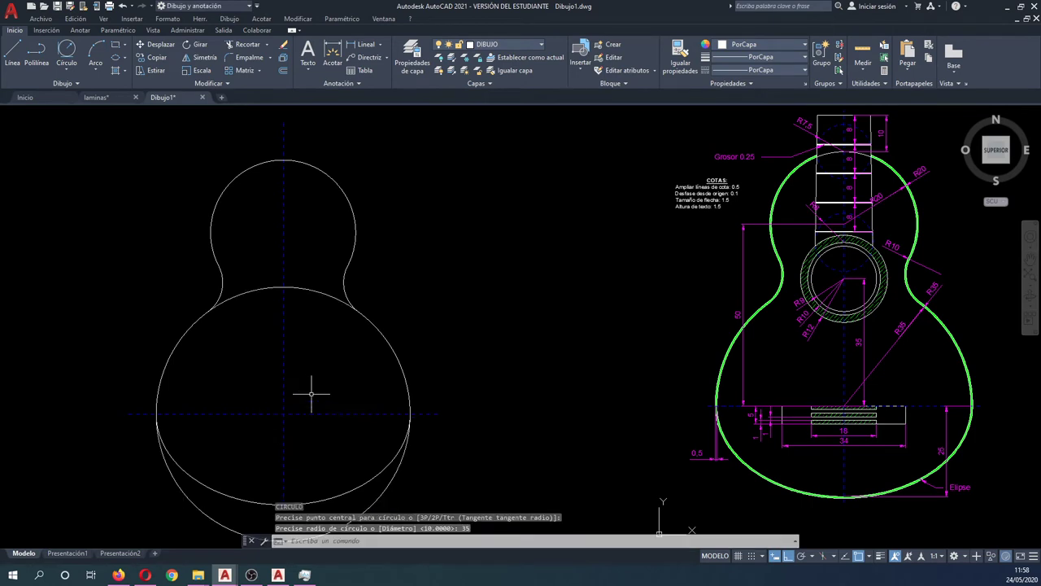
left_click(319, 327)
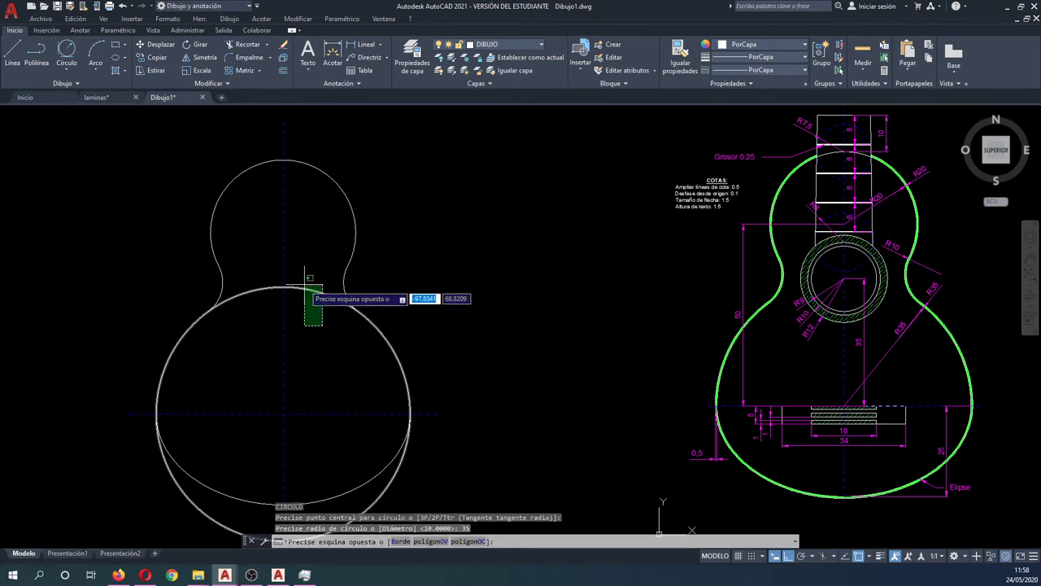
left_click(305, 285)
key("Delete")
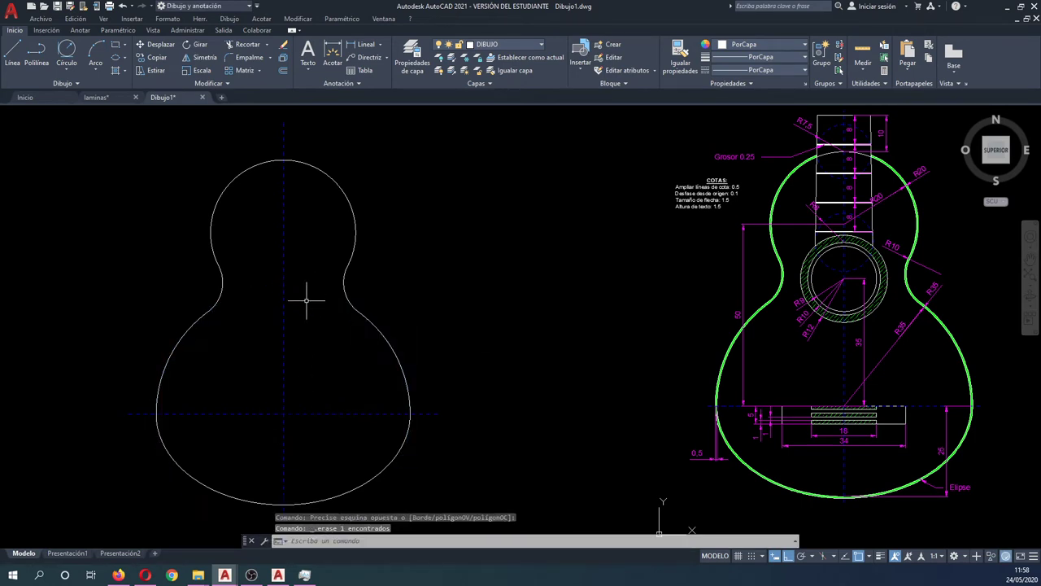
- Copy the horizontal body axis line 35 units upward
type("co")
key("Return")
left_click(314, 414)
key("Return")
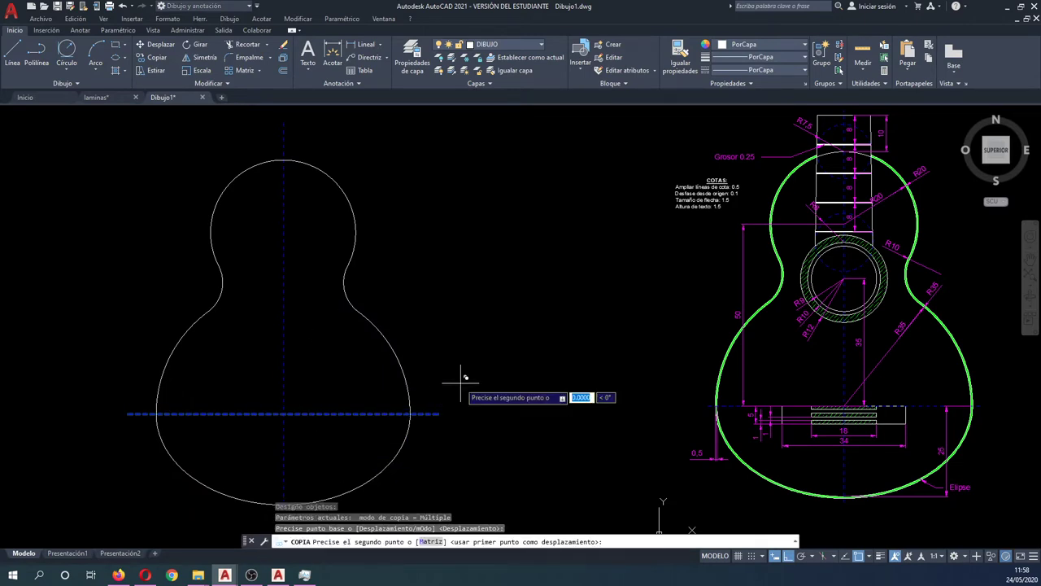
left_click(461, 382)
type("35")
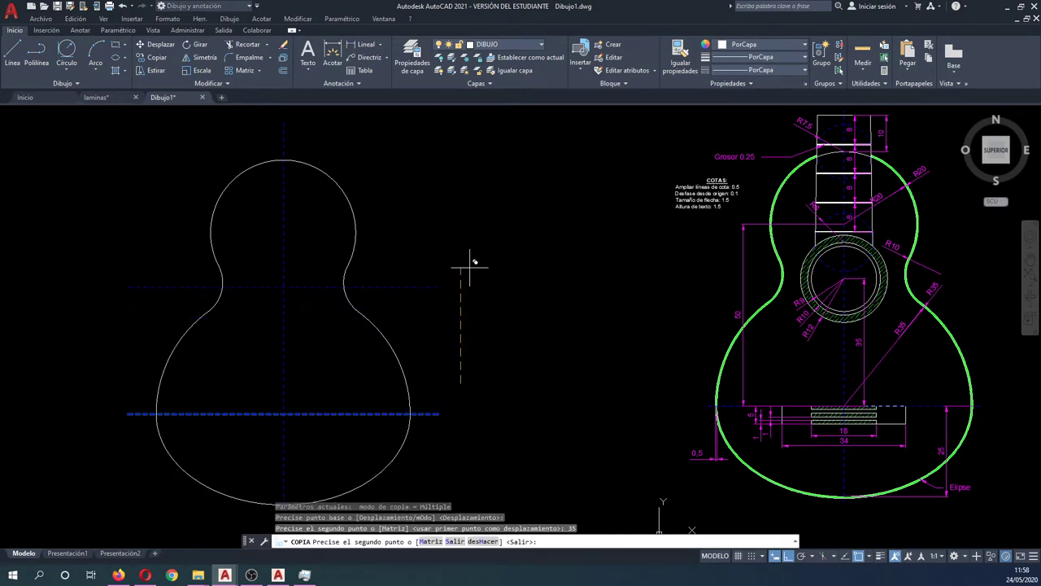
key("Return")
key("Escape")
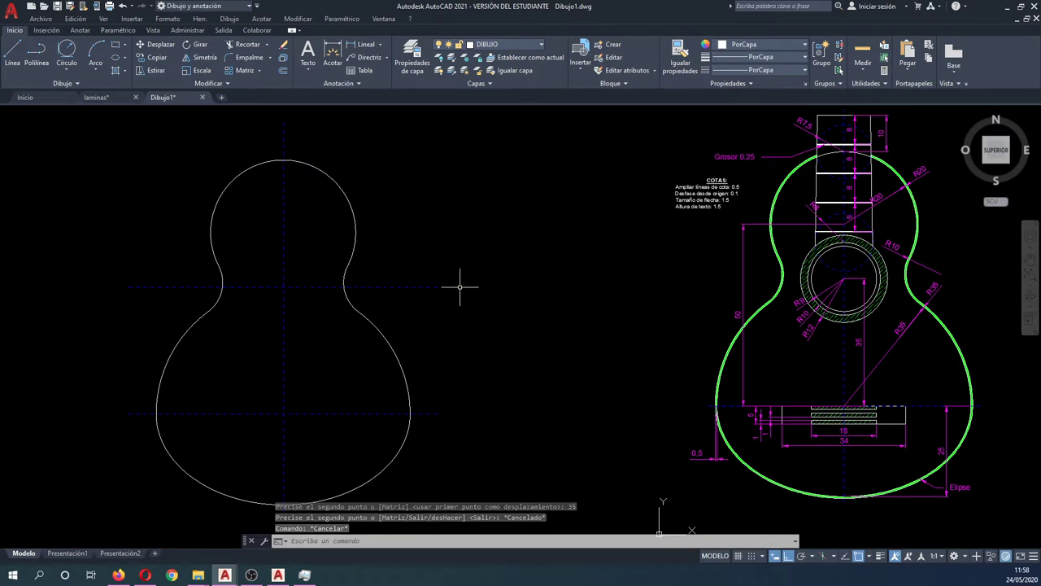
- Move the whole redrawn guitar rightwards, closer to the reference drawing
type("d")
key("Return")
left_click(482, 433)
left_click(88, 232)
key("Return")
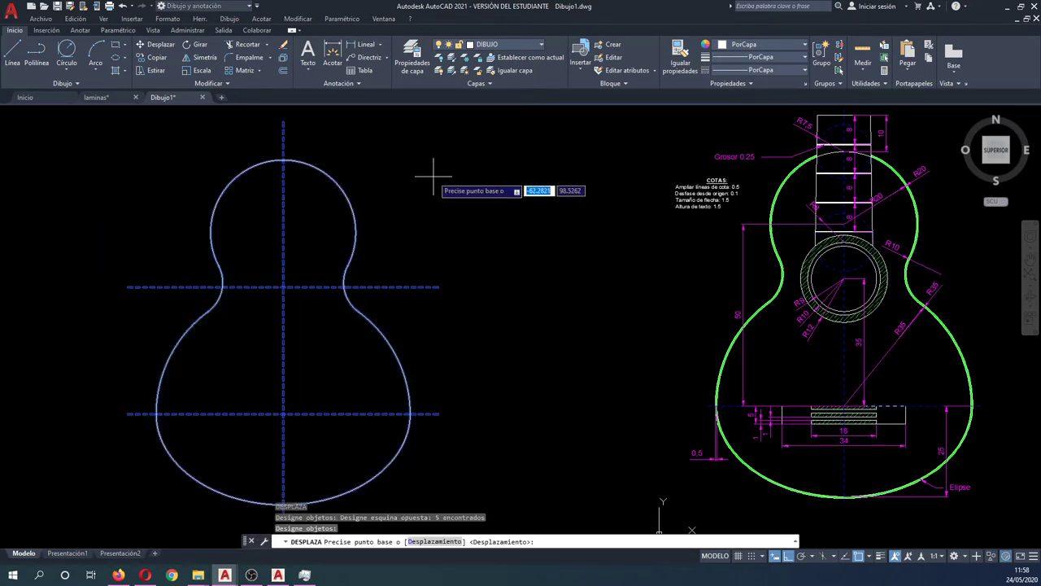
left_click(432, 174)
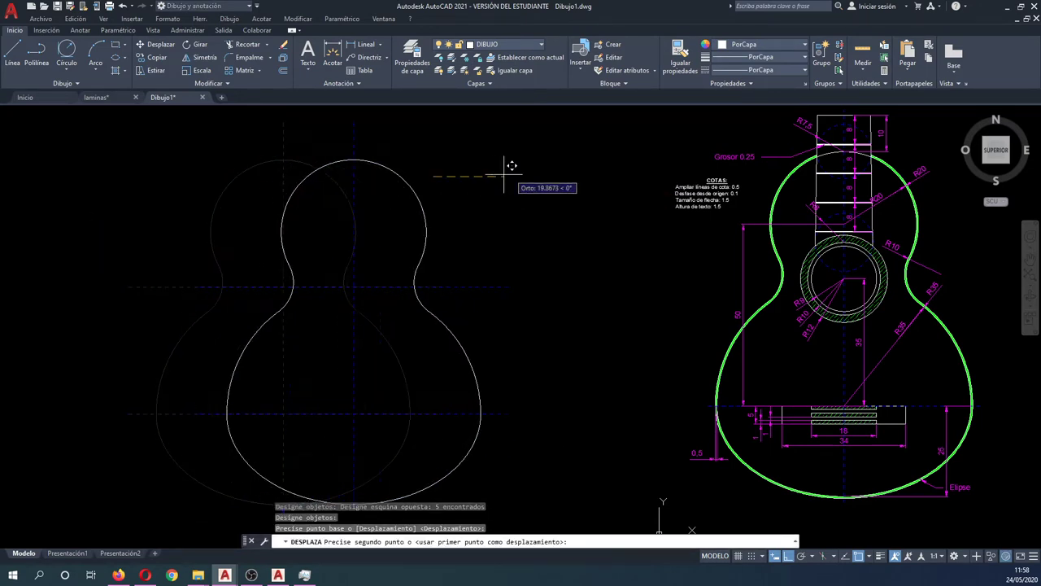
left_click(598, 164)
scroll(553, 268, "up", 2)
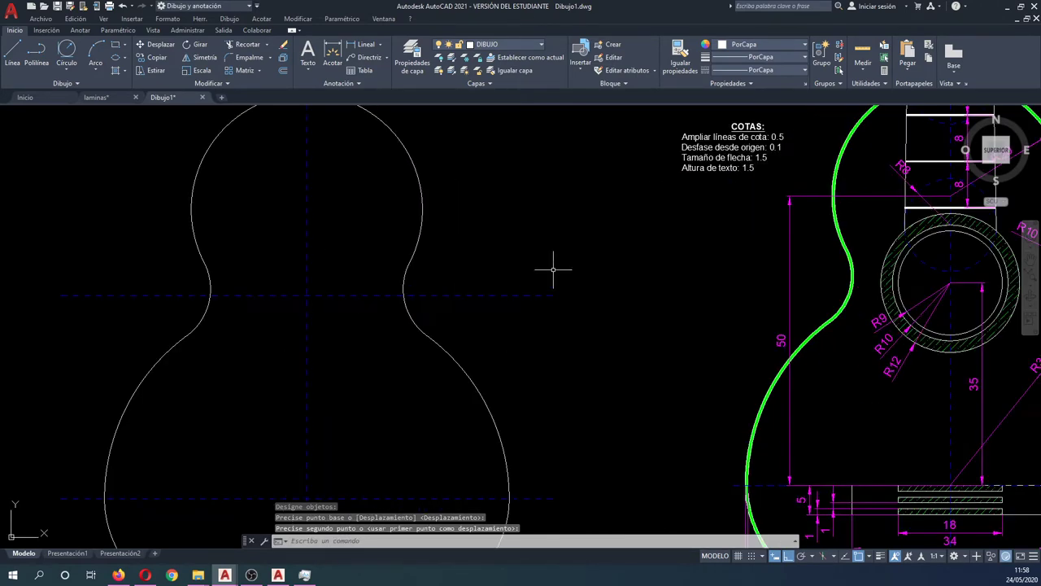
middle_click_drag(553, 270, 433, 245)
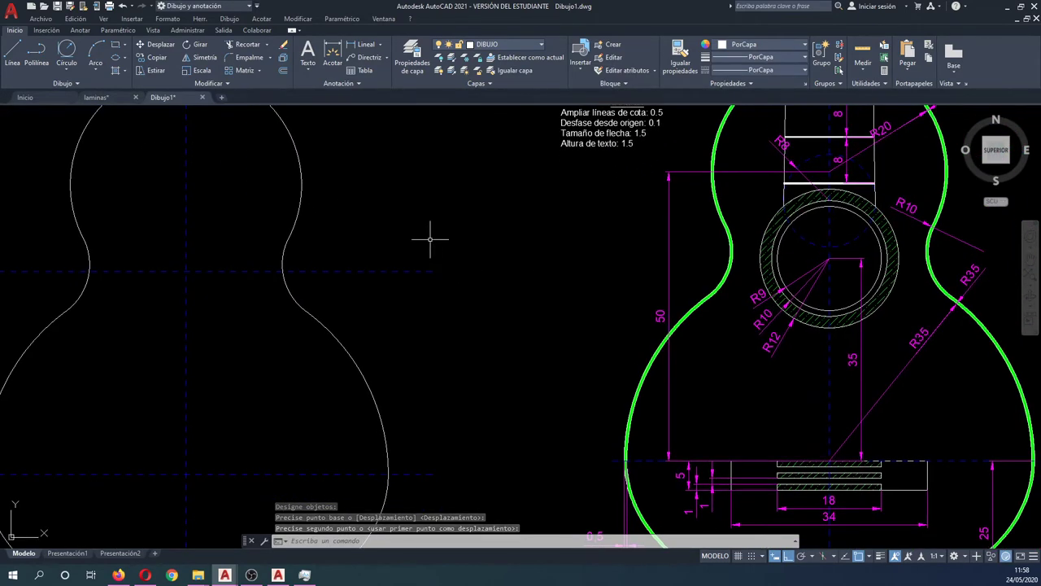
type("c")
- Draw concentric soundhole circles of radius 9, 10 and 12 on the new axis crossing
key("Return")
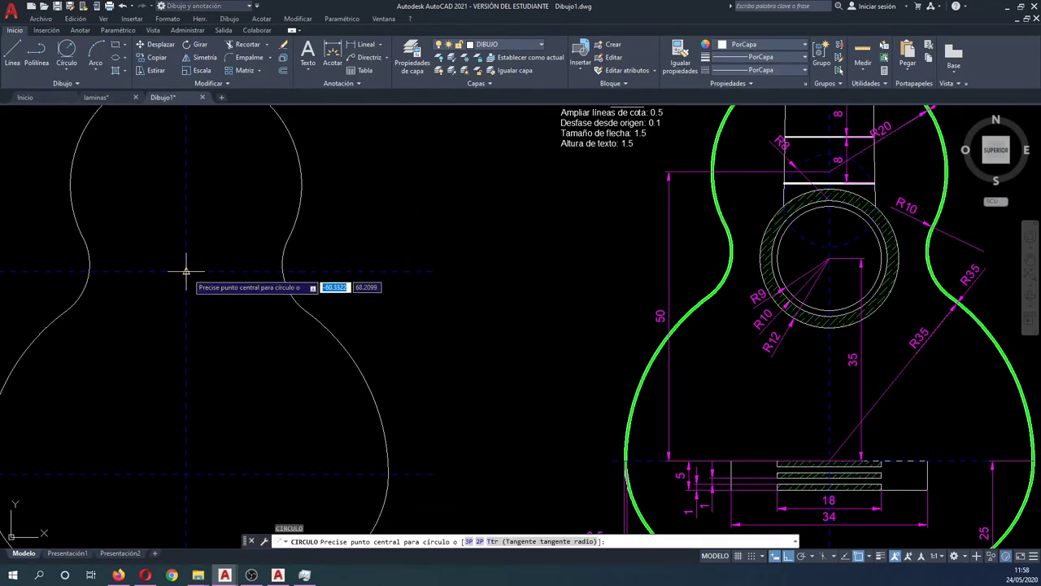
left_click(186, 270)
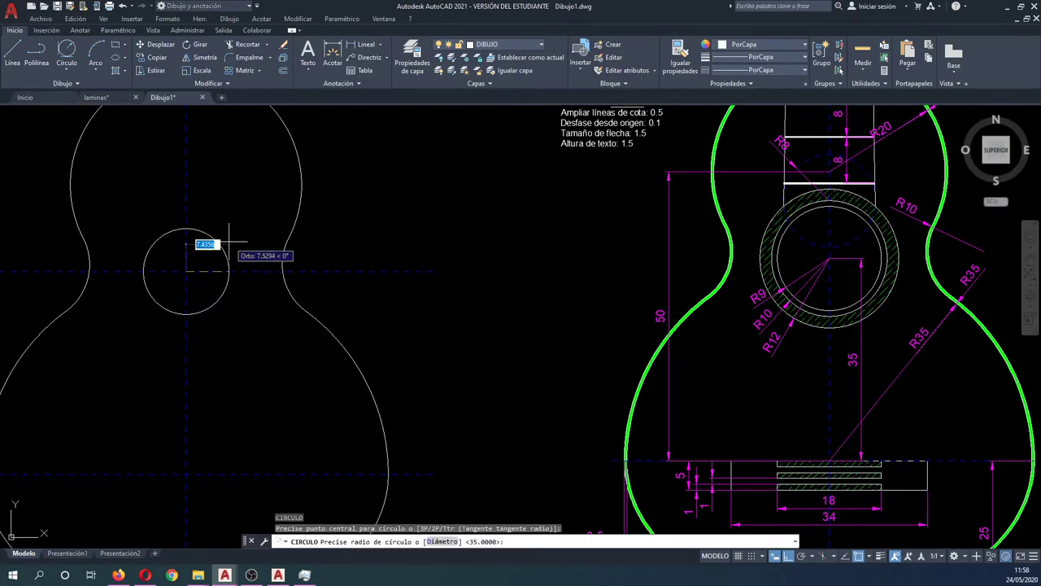
type("9")
key("Return")
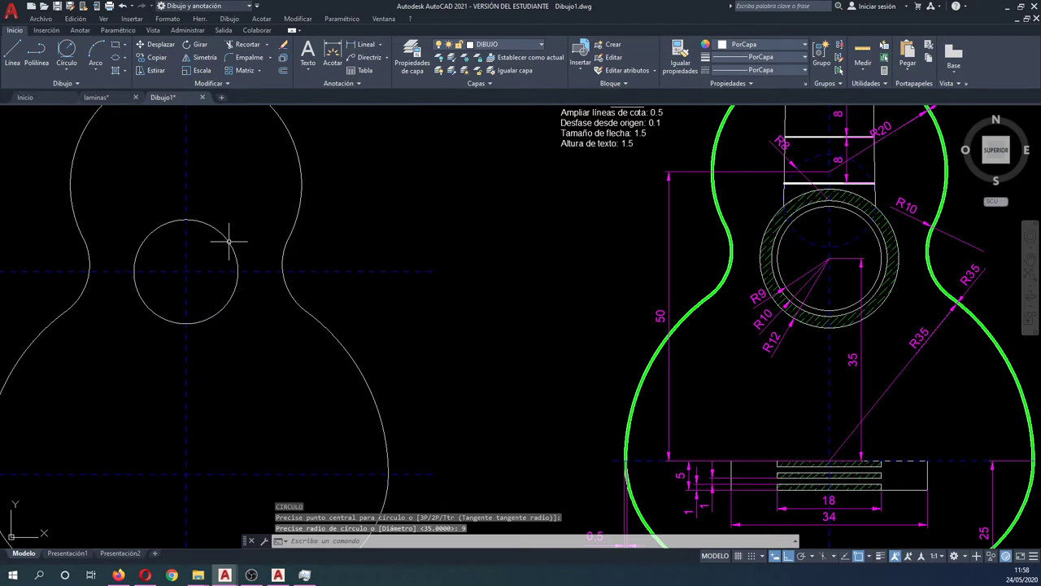
type("c")
key("Return")
left_click(186, 271)
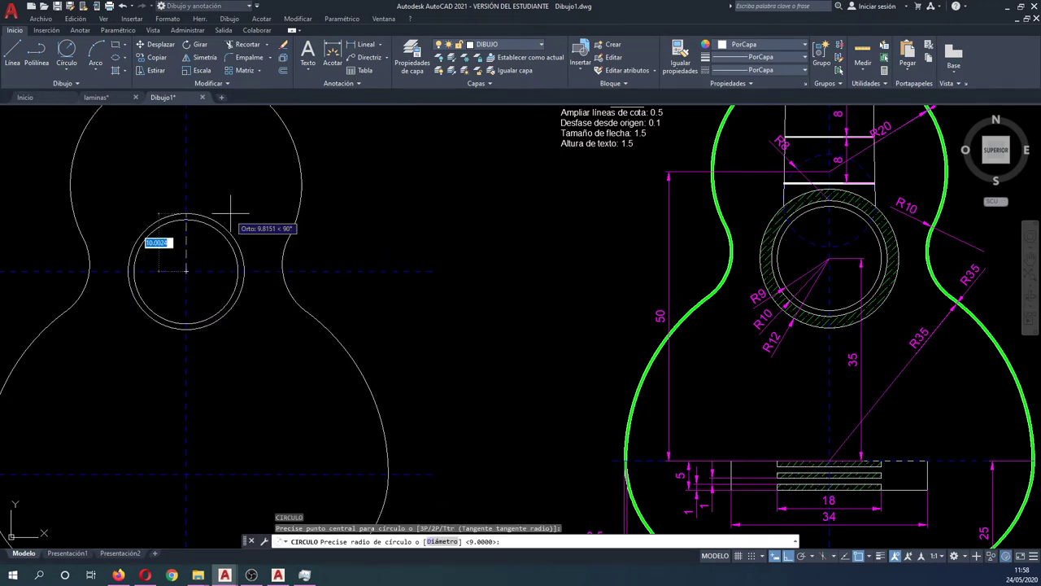
type("10")
key("Return")
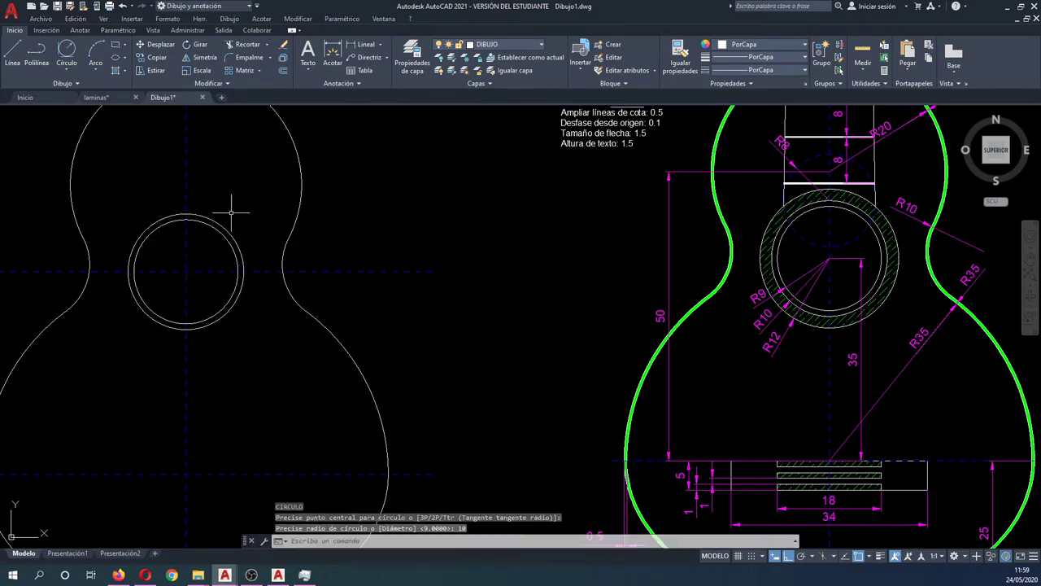
type("cc")
key("Return")
left_click(186, 271)
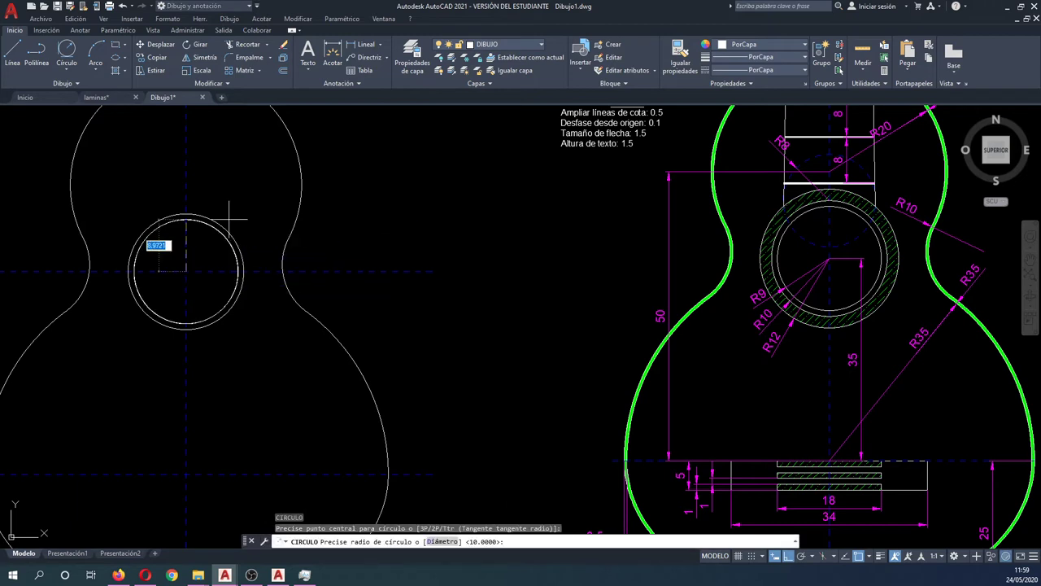
type("12")
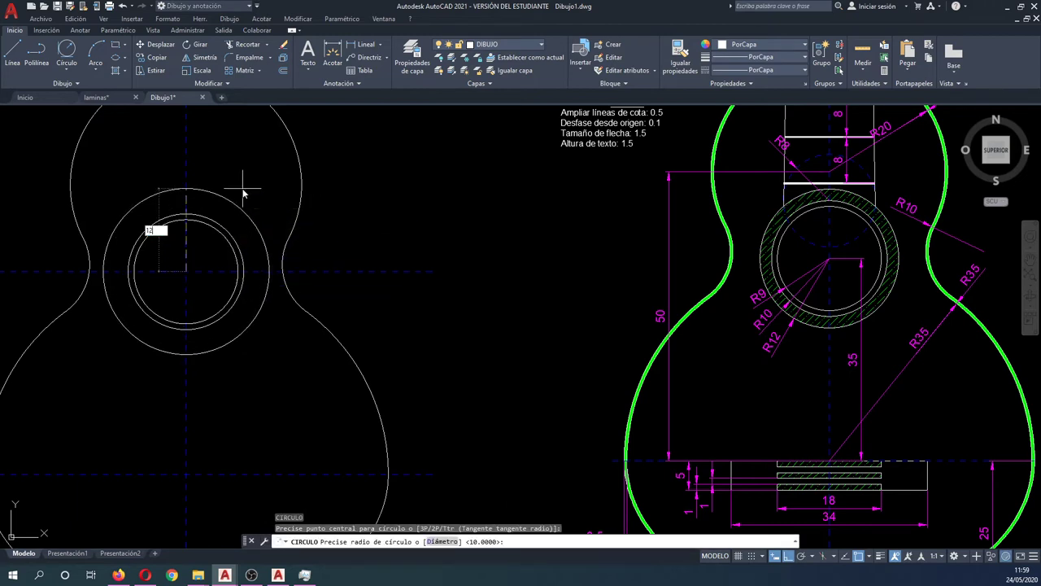
key("Return")
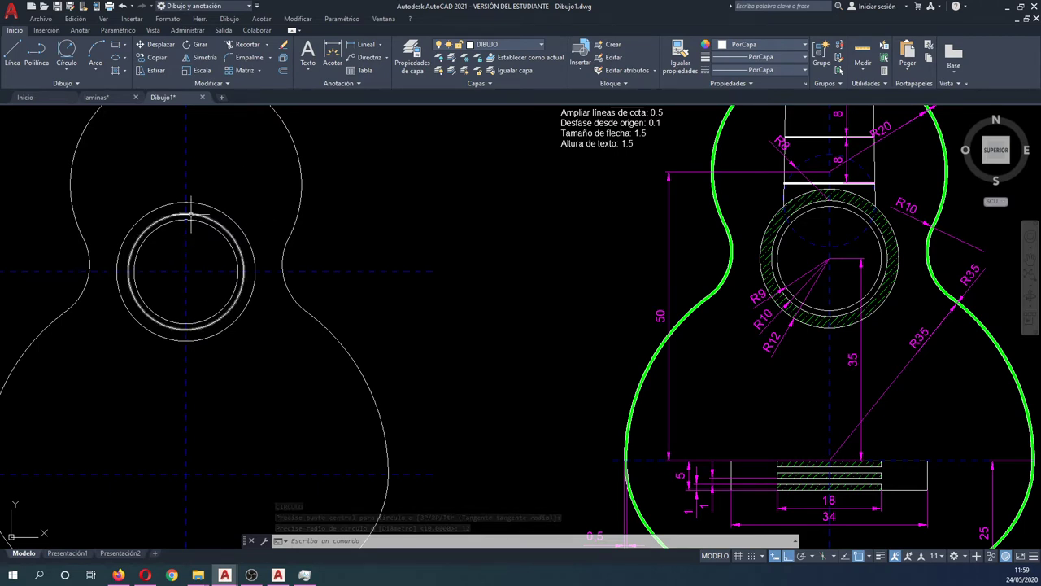
- Erase the horizontal centreline through the soundhole and frame the redrawn lower body
left_click(305, 271)
left_click(336, 275)
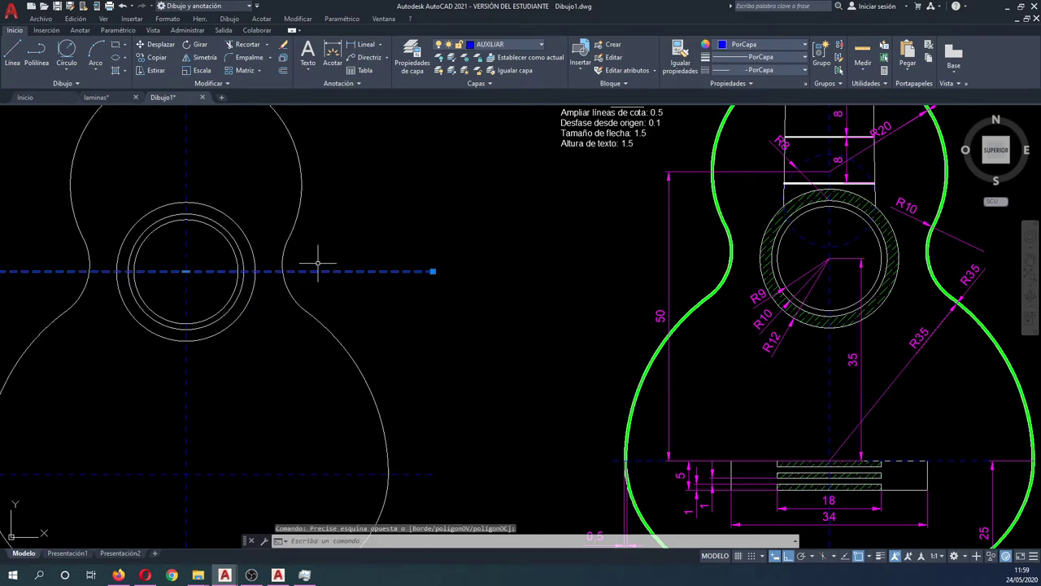
key("Delete")
middle_click_drag(633, 406, 632, 277)
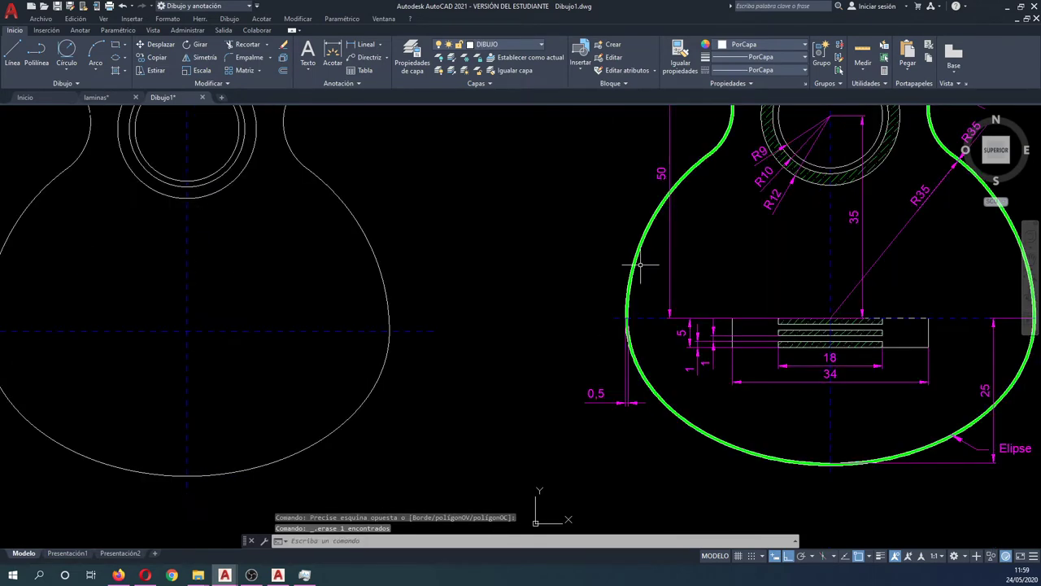
scroll(789, 374, "up", 2)
scroll(789, 374, "down", 2)
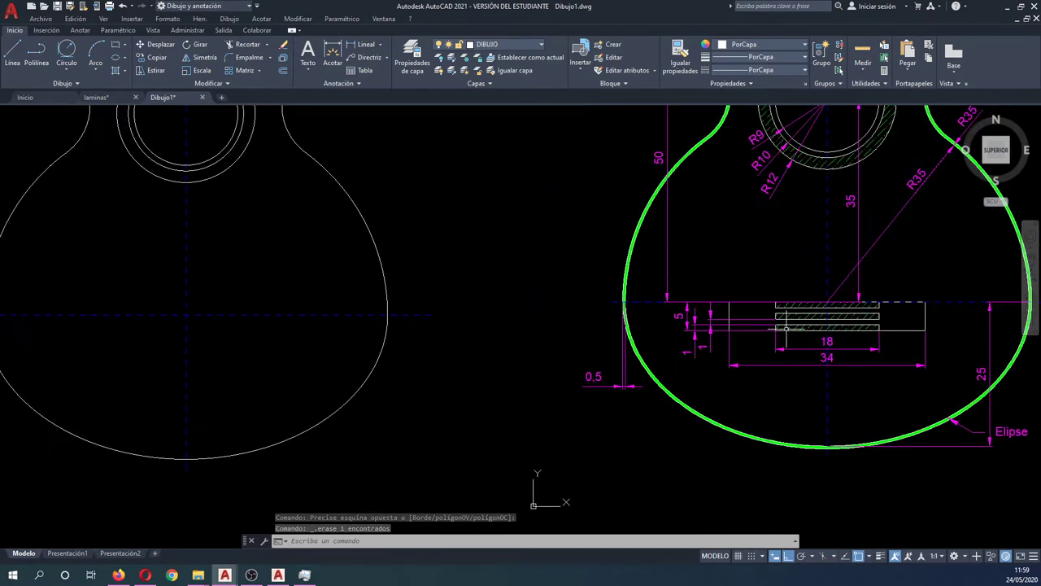
middle_click_drag(728, 334, 755, 332)
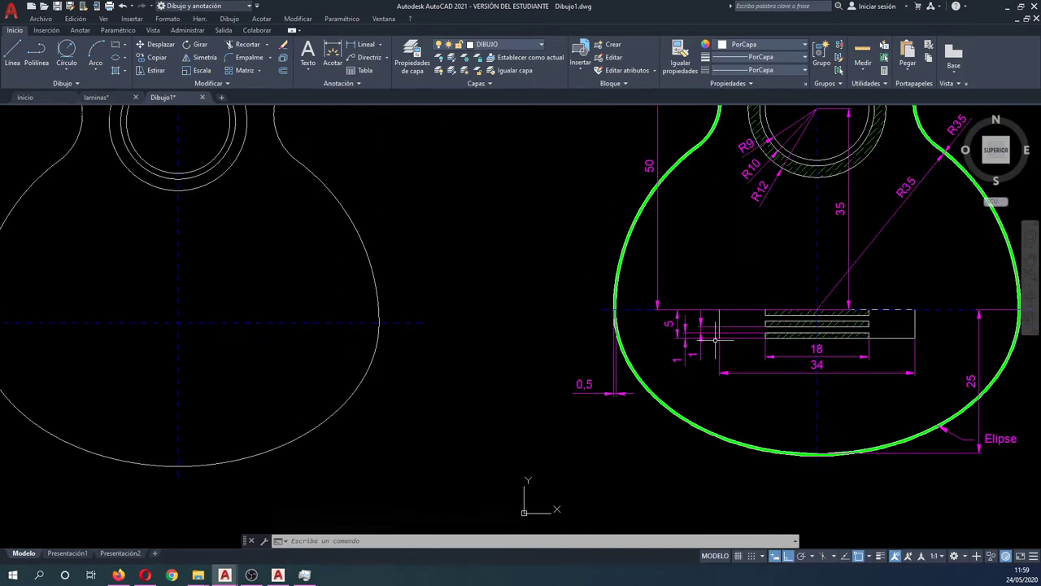
scroll(730, 329, "up", 2)
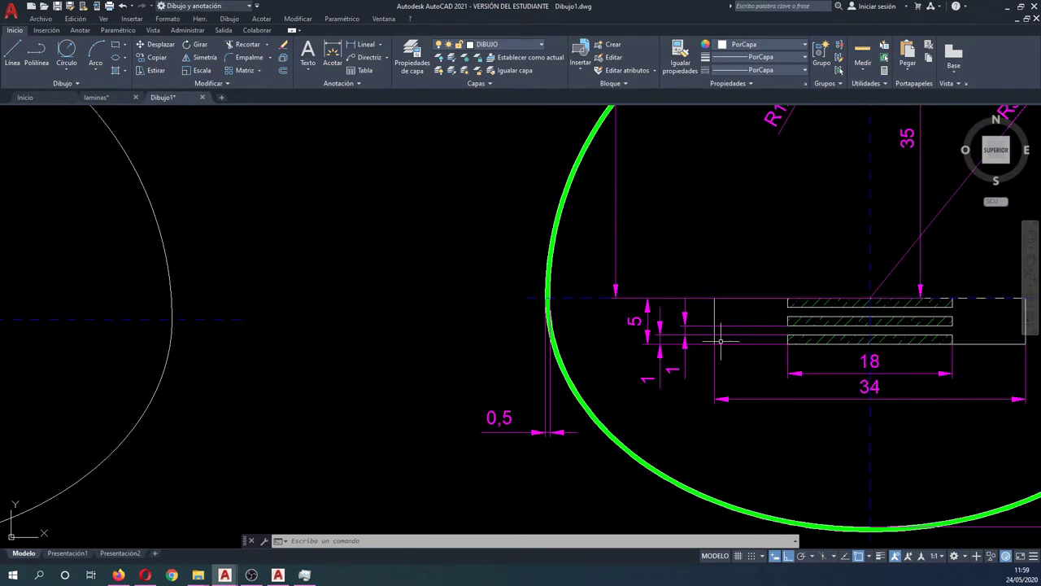
scroll(720, 342, "up", 2)
scroll(726, 348, "down", 3)
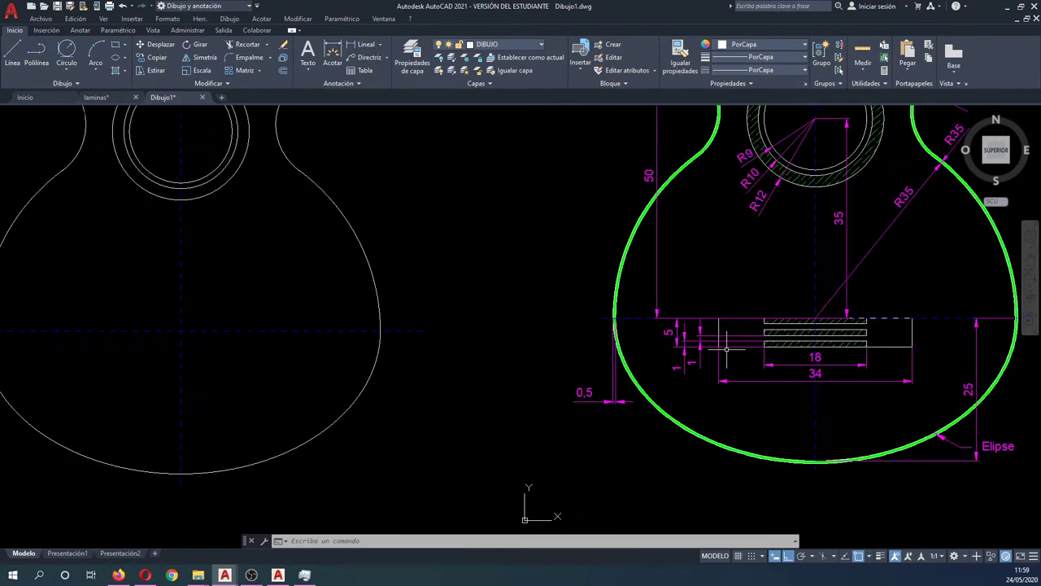
middle_click_drag(535, 353, 602, 361)
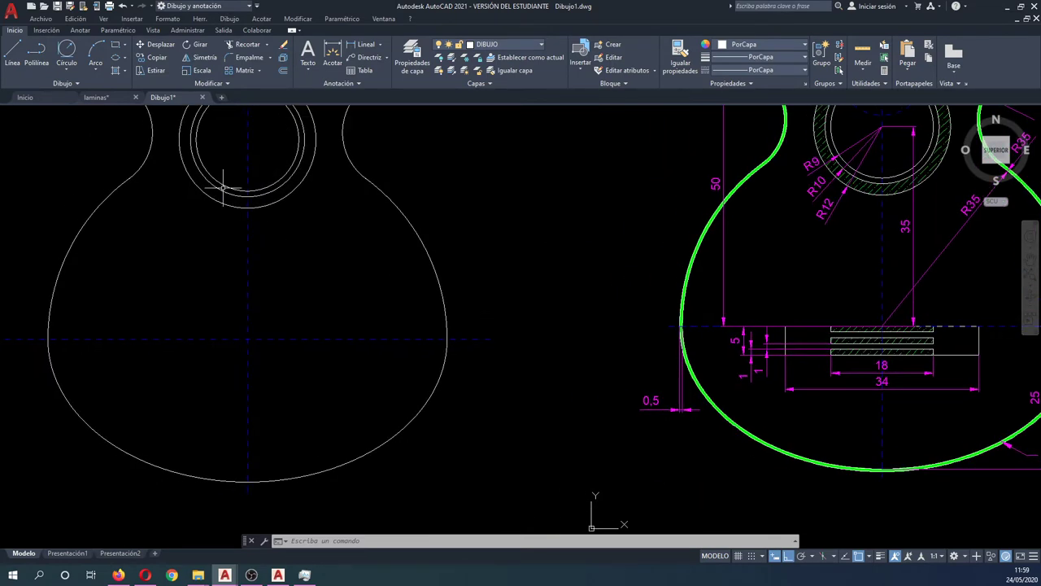
- Draw a 34 by 5 bridge rectangle in the lower body
left_click(114, 47)
left_click(143, 390)
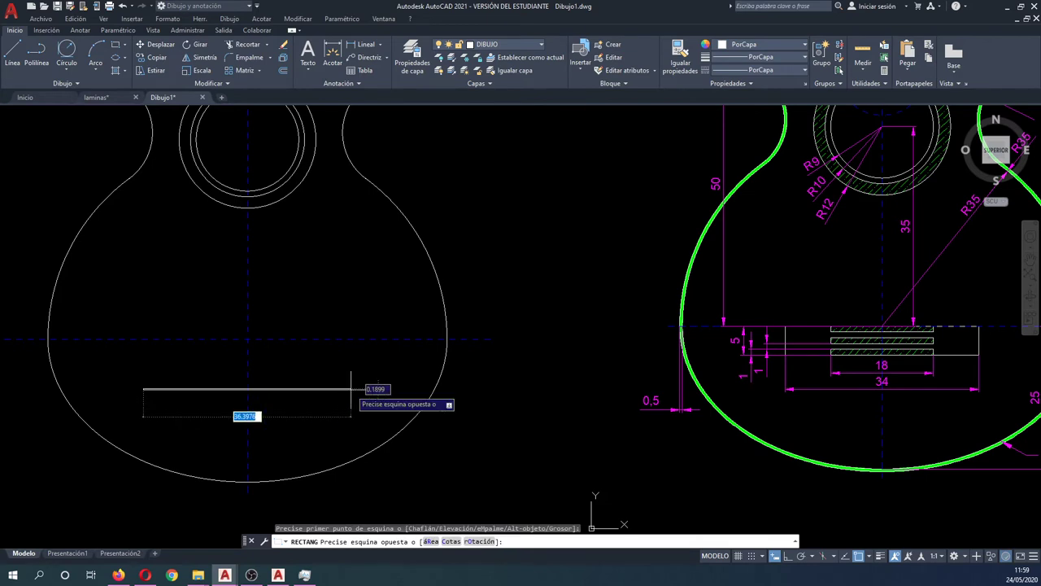
type("34")
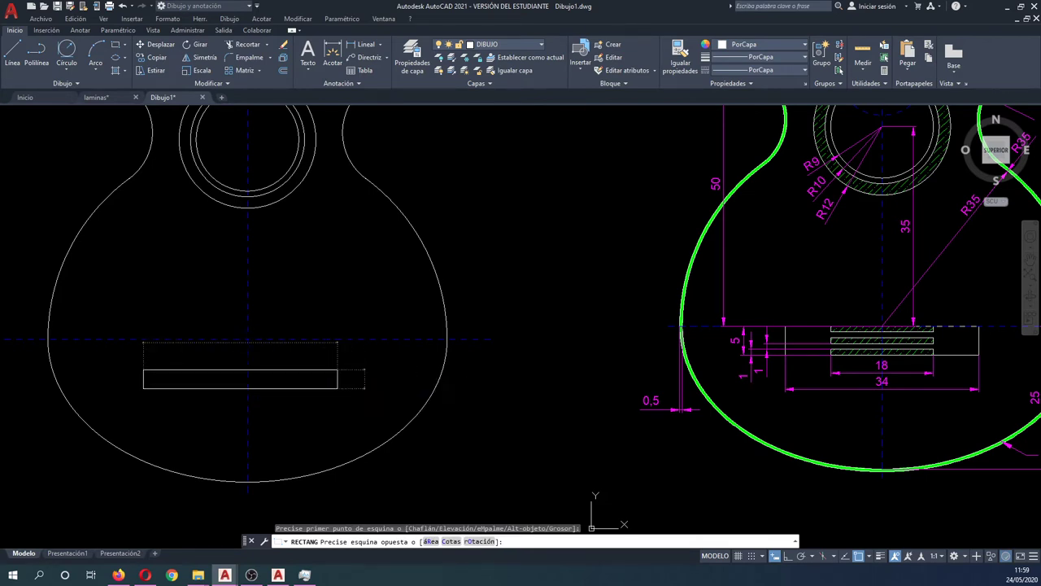
key("Tab")
type("5")
key("Return")
- Move the bridge rectangle onto the lower body's horizontal centre line
type("m")
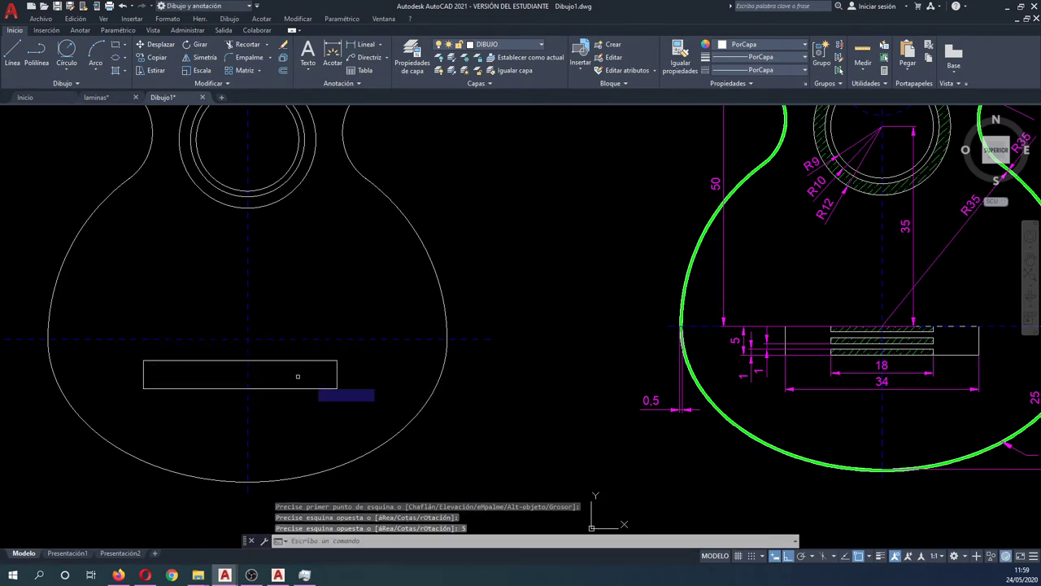
key("Return")
left_click(337, 407)
left_click(298, 365)
key("Return")
left_click(240, 359)
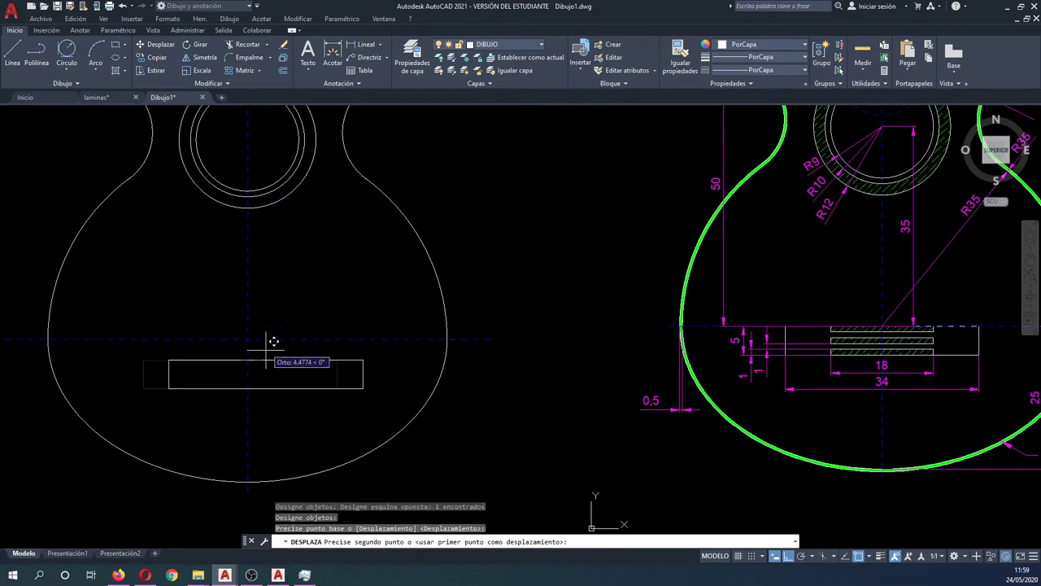
left_click(247, 338)
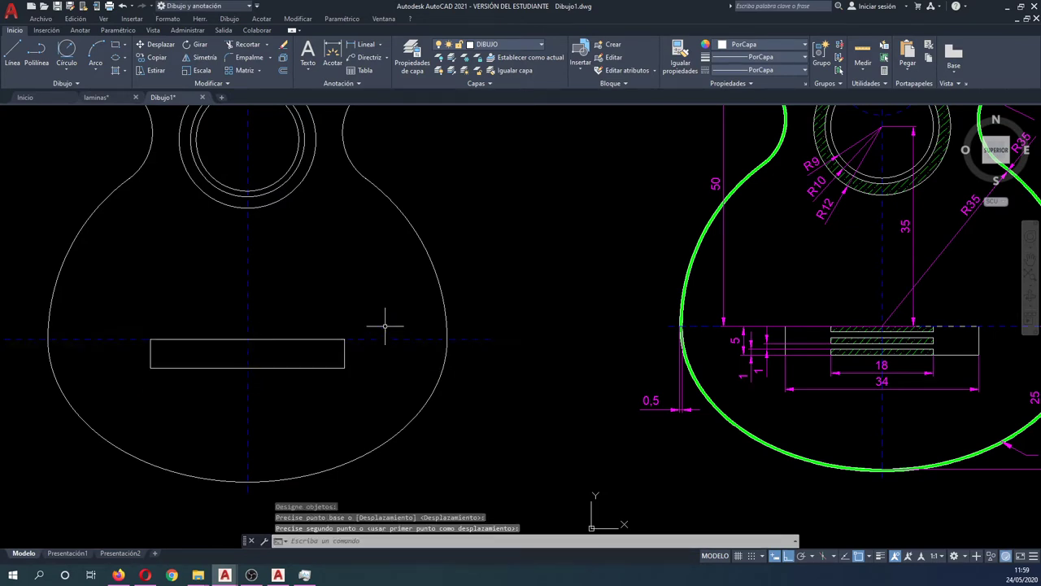
type("gal")
key("Return")
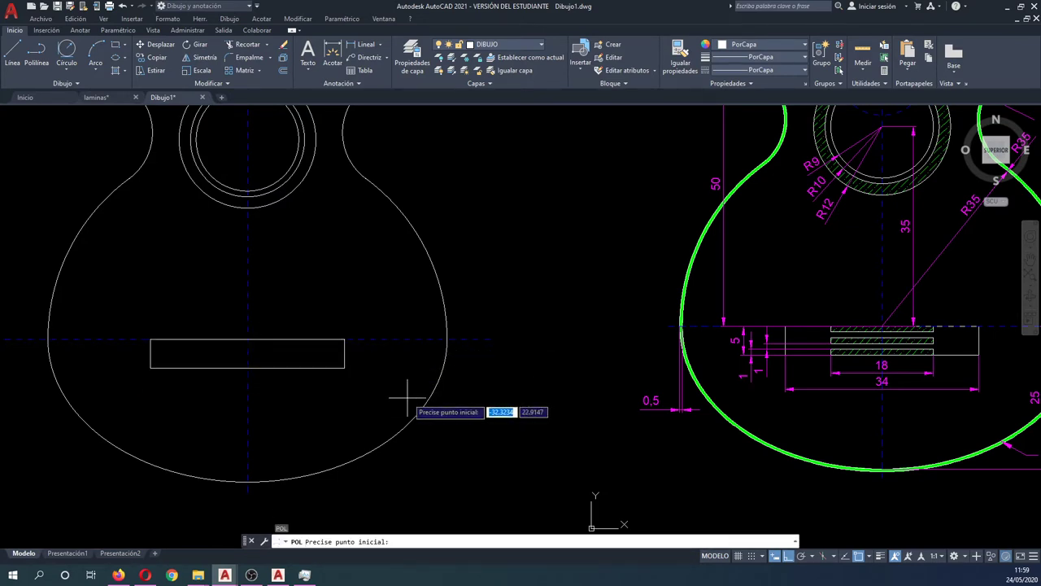
- Draw an 18 by 1 slot rectangle for the bridge
left_click(291, 420)
key("Escape")
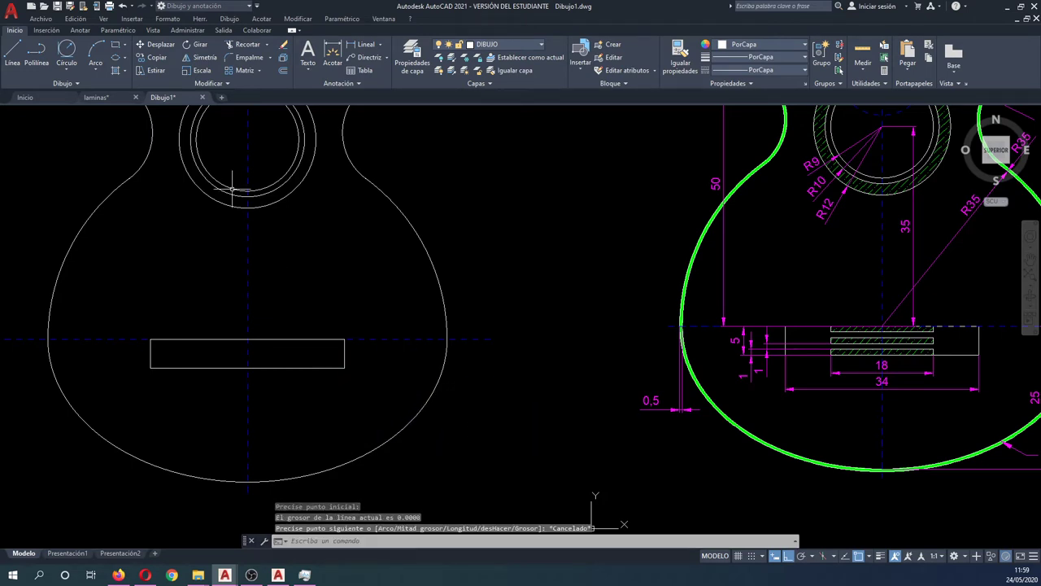
left_click(116, 45)
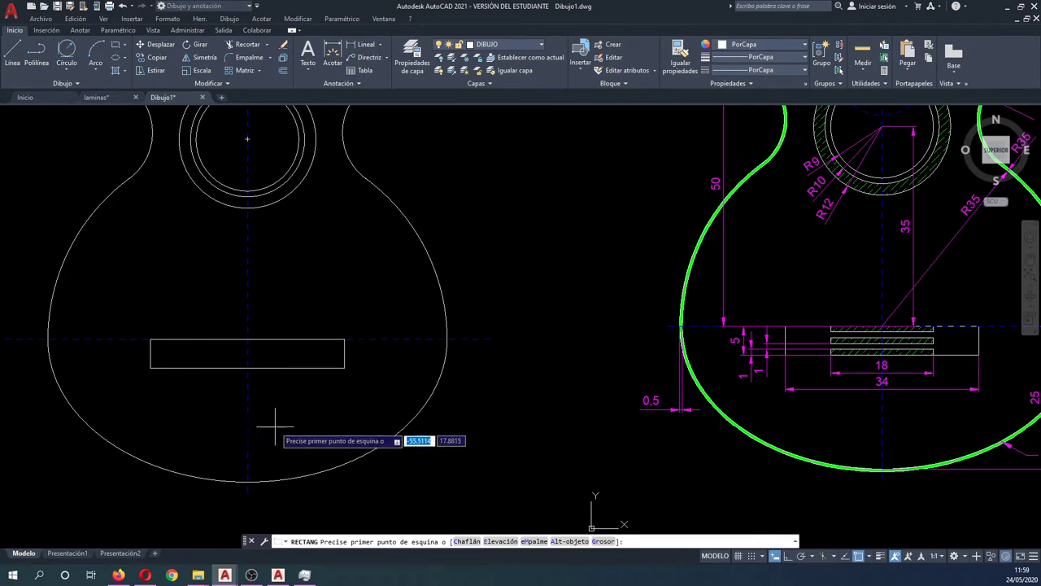
left_click(275, 425)
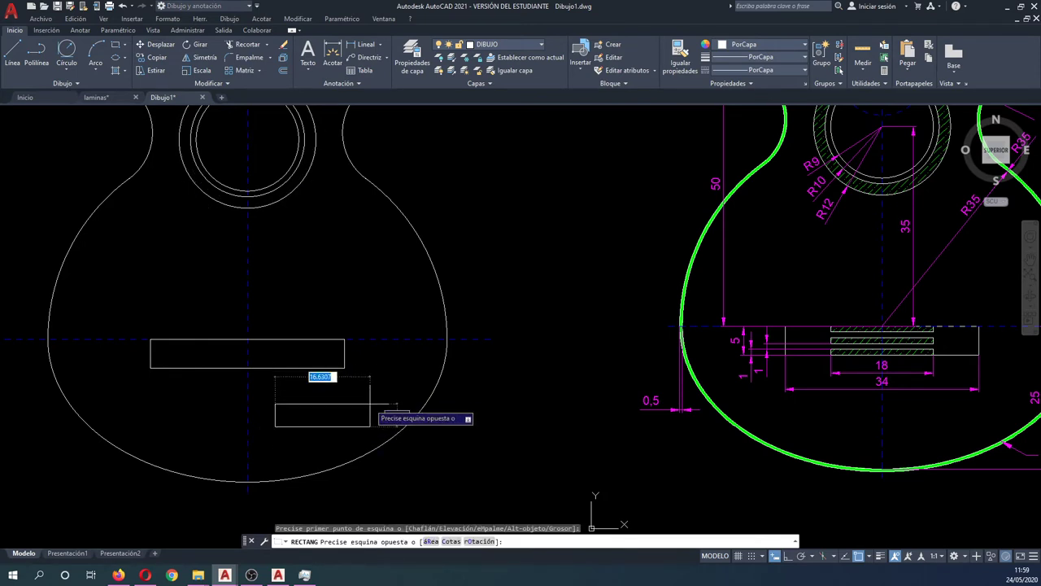
key("Tab")
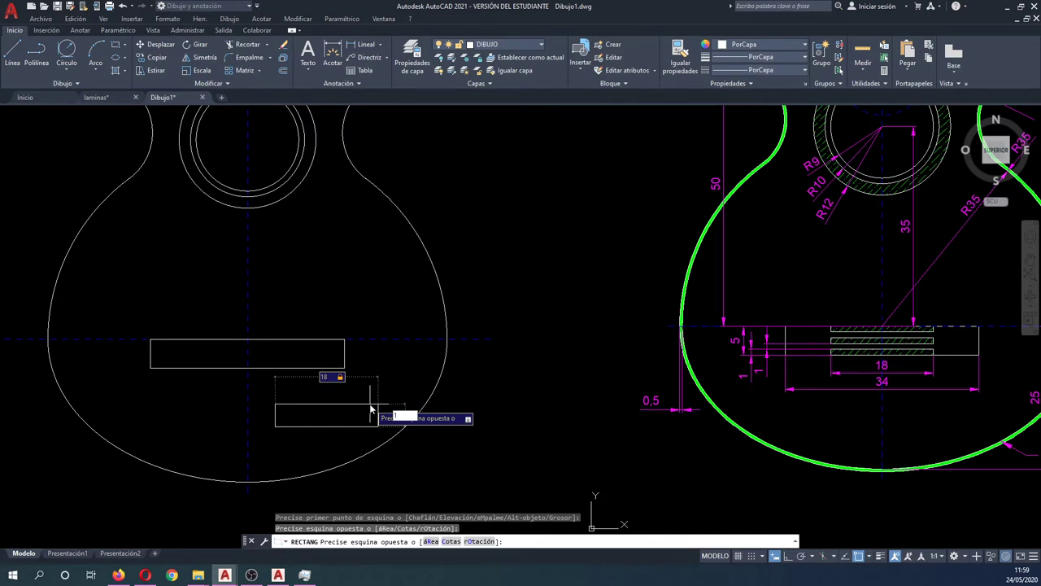
key("Return")
- Move the slot bar so its bottom midpoint meets the bridge's bottom midpoint
type("d")
key("Return")
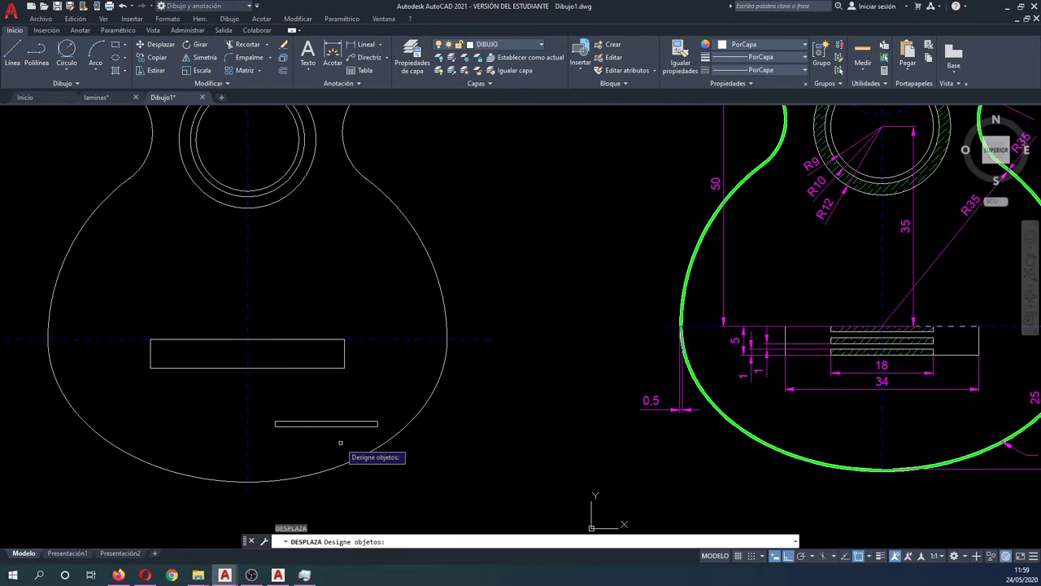
left_click(273, 415)
left_click(383, 431)
key("Return")
scroll(325, 425, "up", 2)
left_click(324, 424)
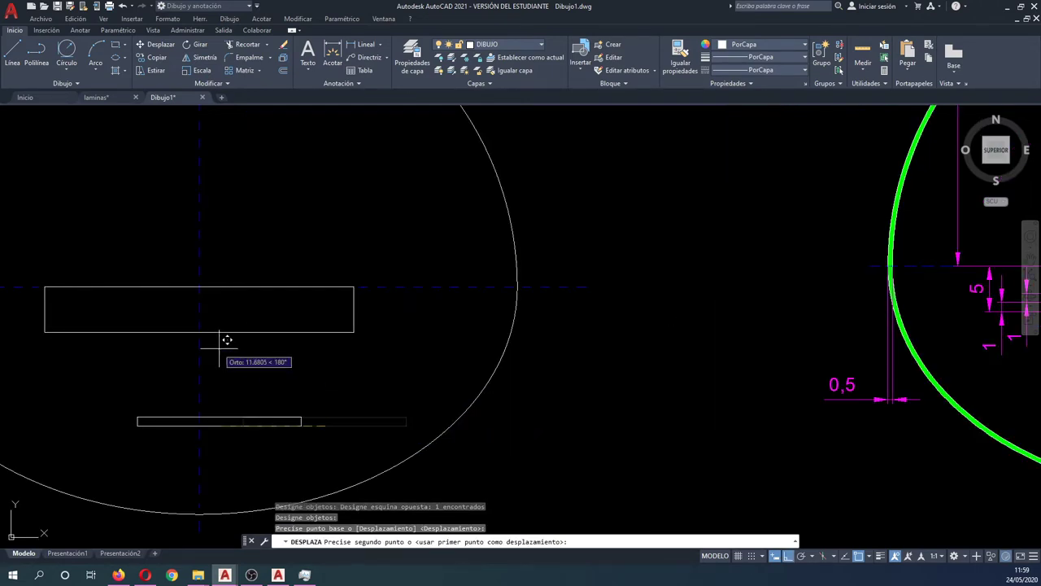
left_click(199, 332)
scroll(207, 354, "down", 2)
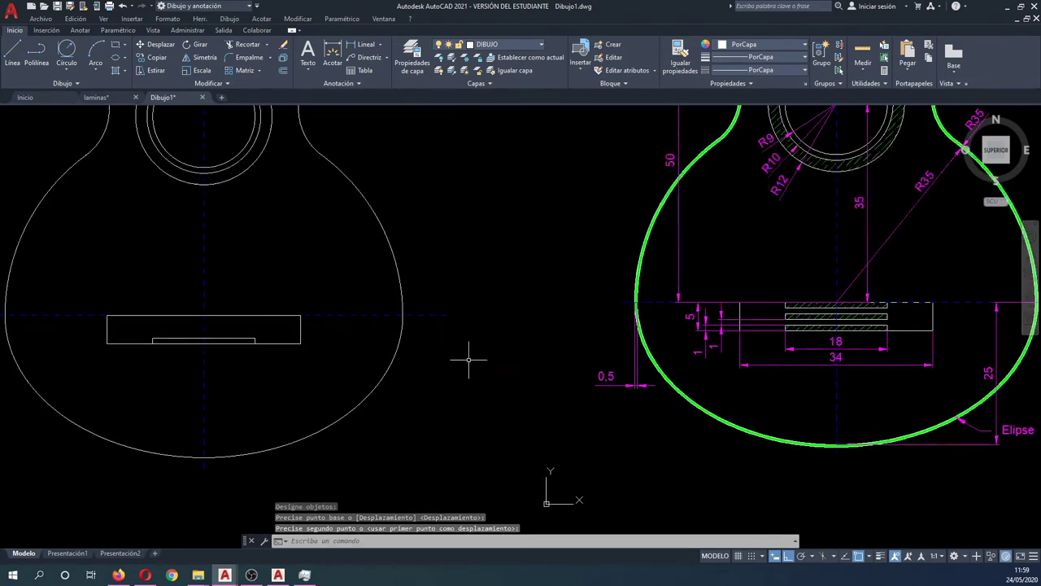
scroll(866, 315, "up", 3)
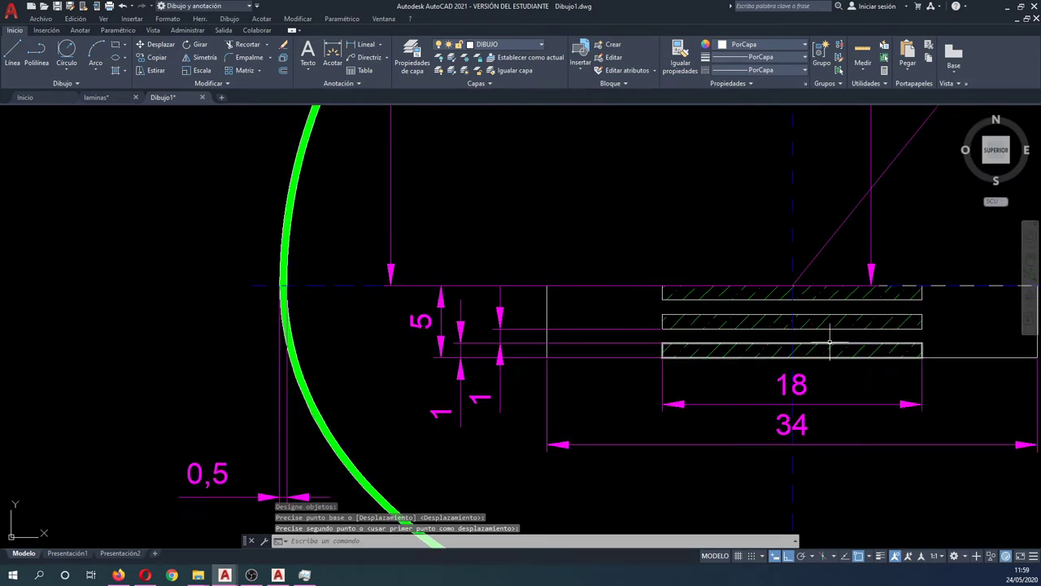
scroll(765, 334, "down", 2)
scroll(732, 325, "down", 3)
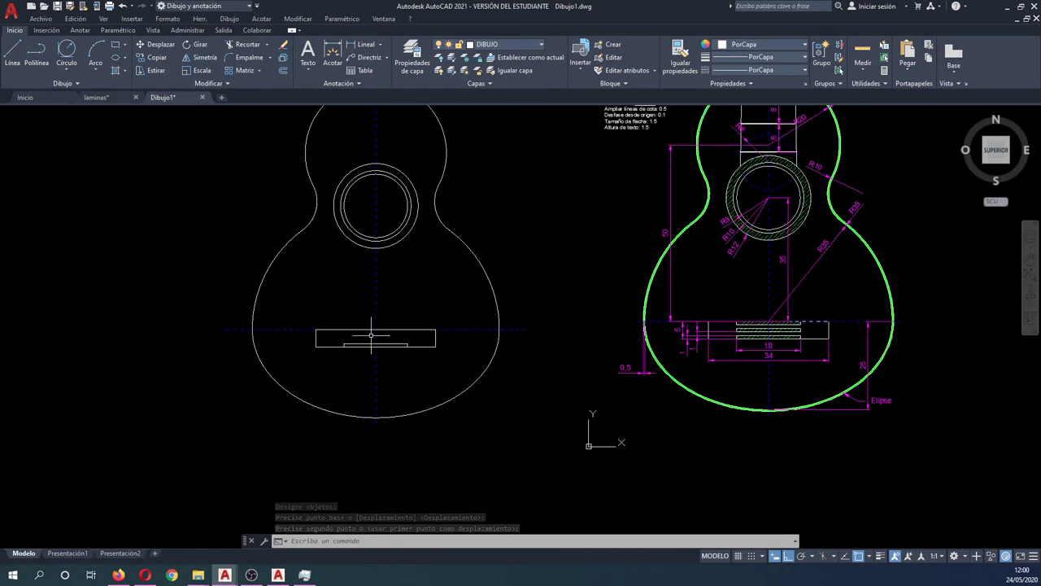
- Copy the slot bar upward at distances 2 and 4
type("co")
key("Return")
scroll(372, 335, "up", 4)
left_click(521, 381)
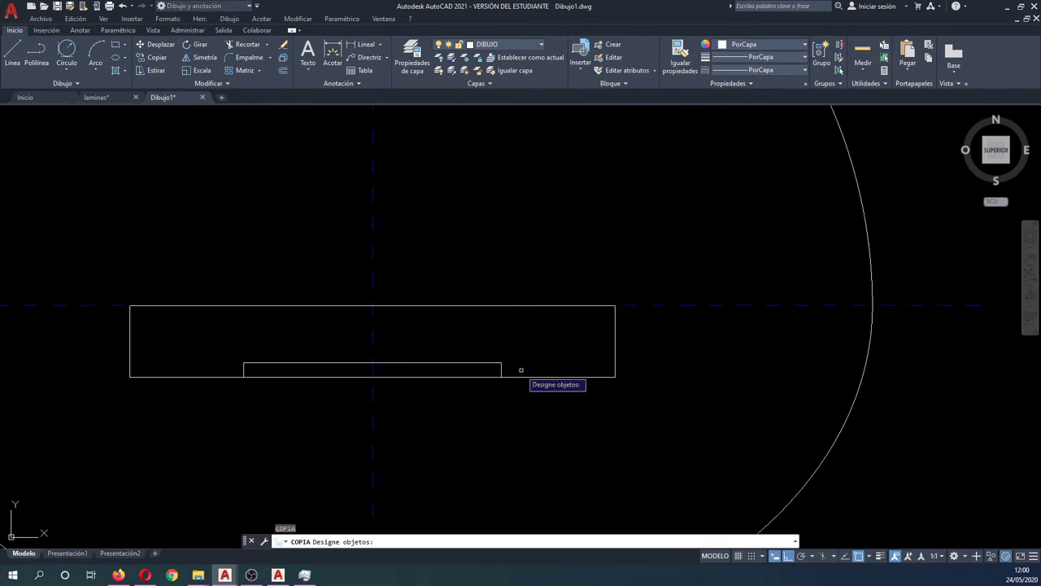
left_click(493, 364)
key("Return")
scroll(492, 394, "down", 2)
left_click(508, 440)
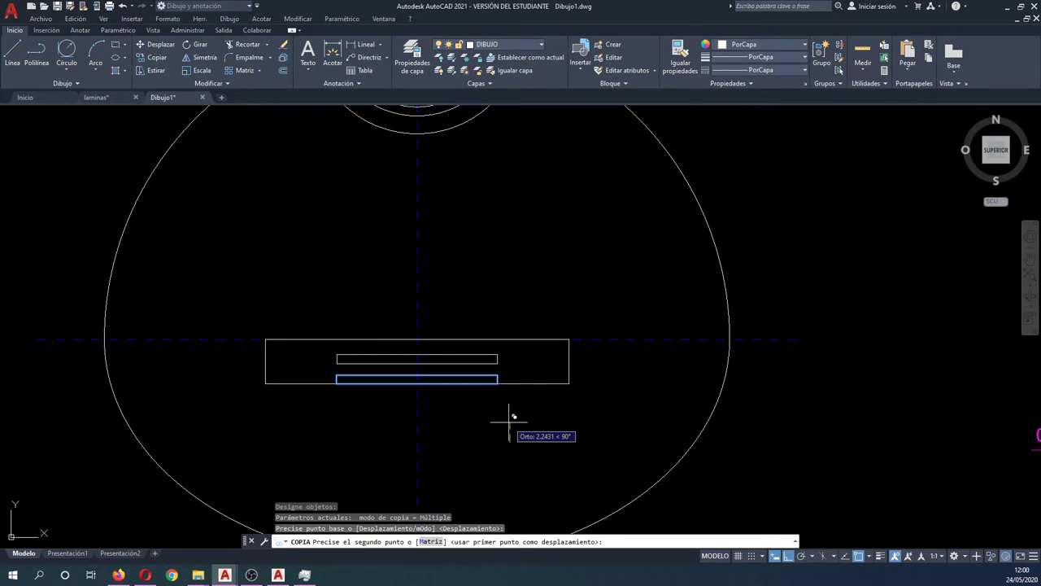
type("2")
key("Return")
type("4")
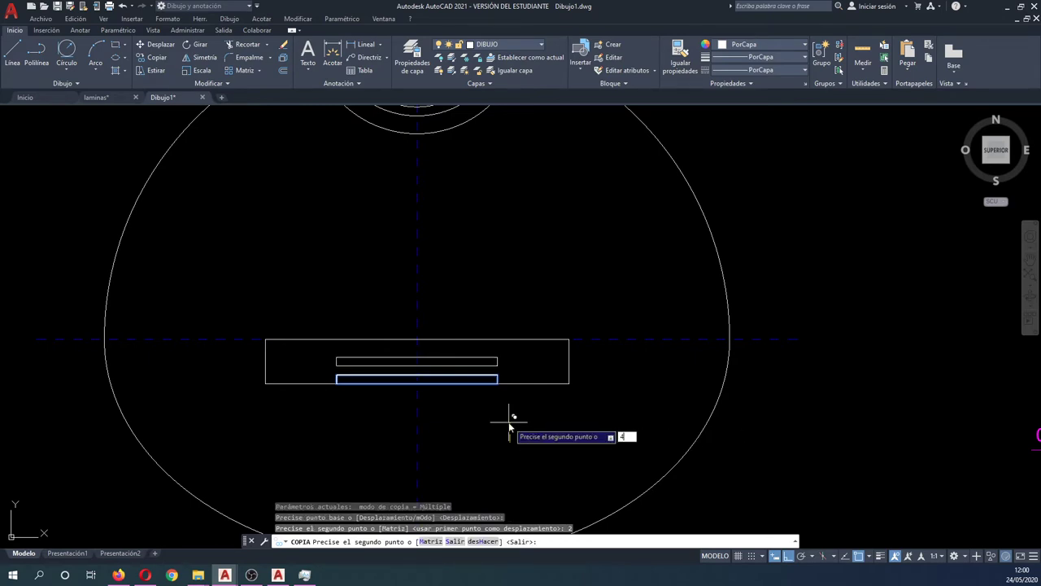
key("Return")
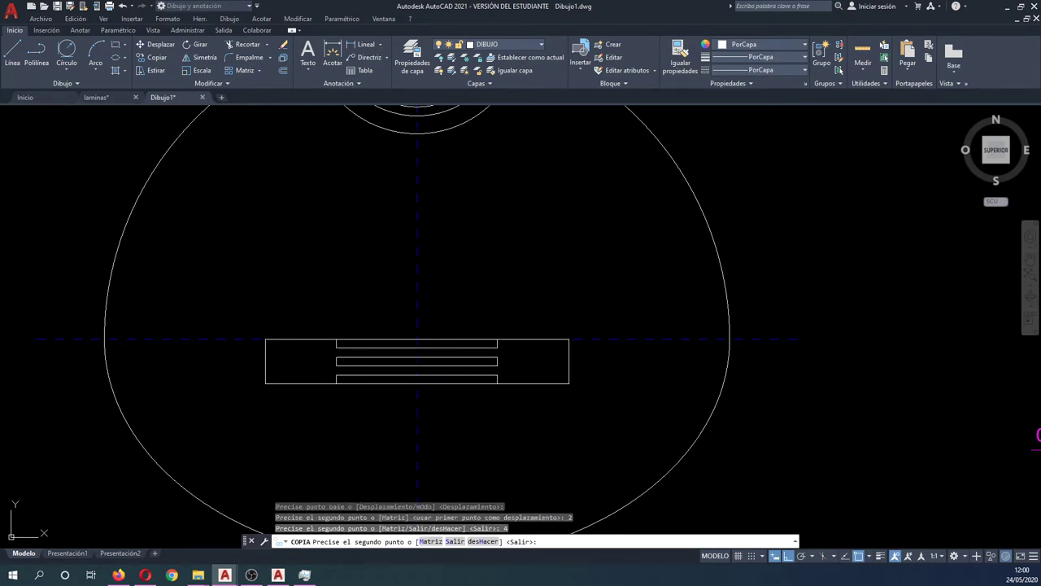
key("Escape")
scroll(477, 387, "down", 2)
middle_click_drag(732, 342, 540, 330)
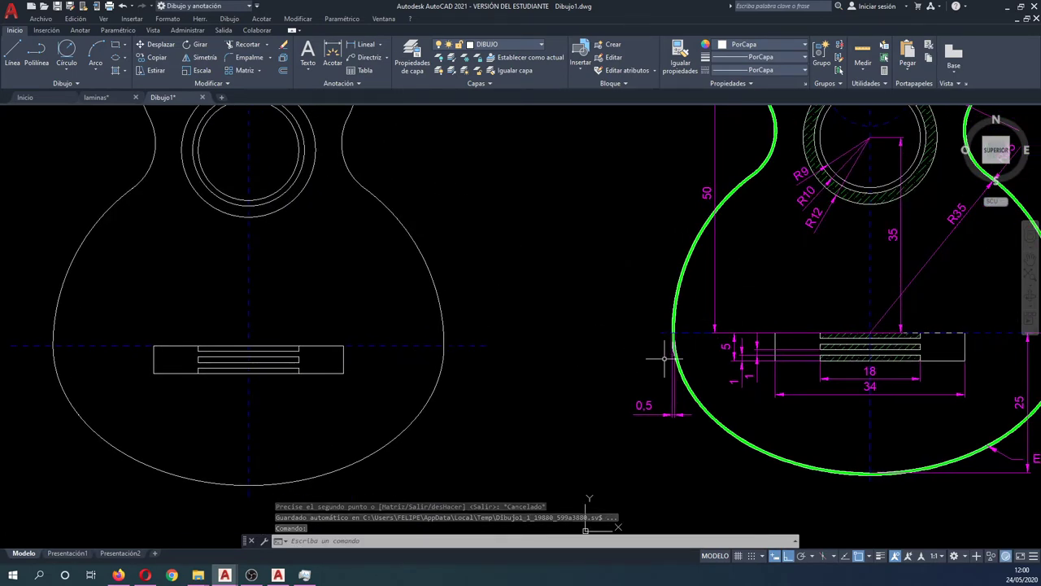
middle_click_drag(442, 290, 462, 322)
scroll(481, 344, "down", 1)
scroll(482, 348, "down", 1)
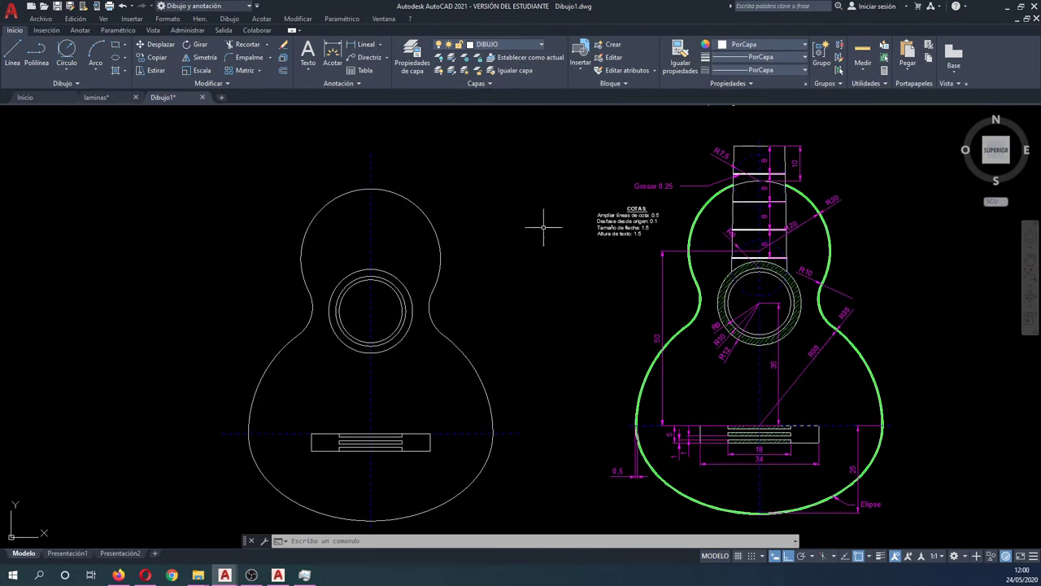
middle_click_drag(543, 226, 563, 266)
scroll(829, 333, "up", 2)
scroll(813, 321, "up", 2)
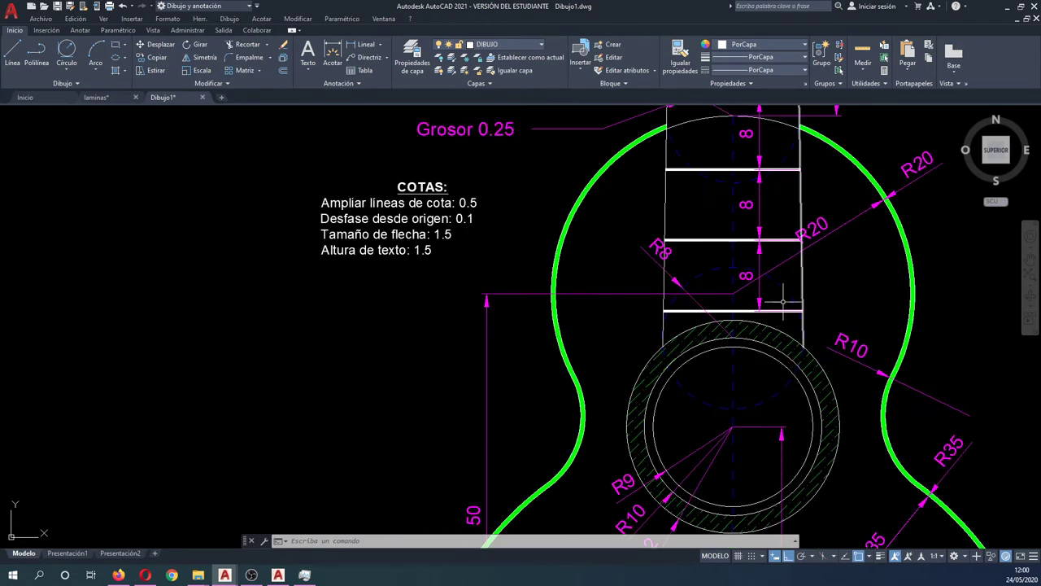
scroll(789, 303, "down", 2)
scroll(753, 320, "up", 6)
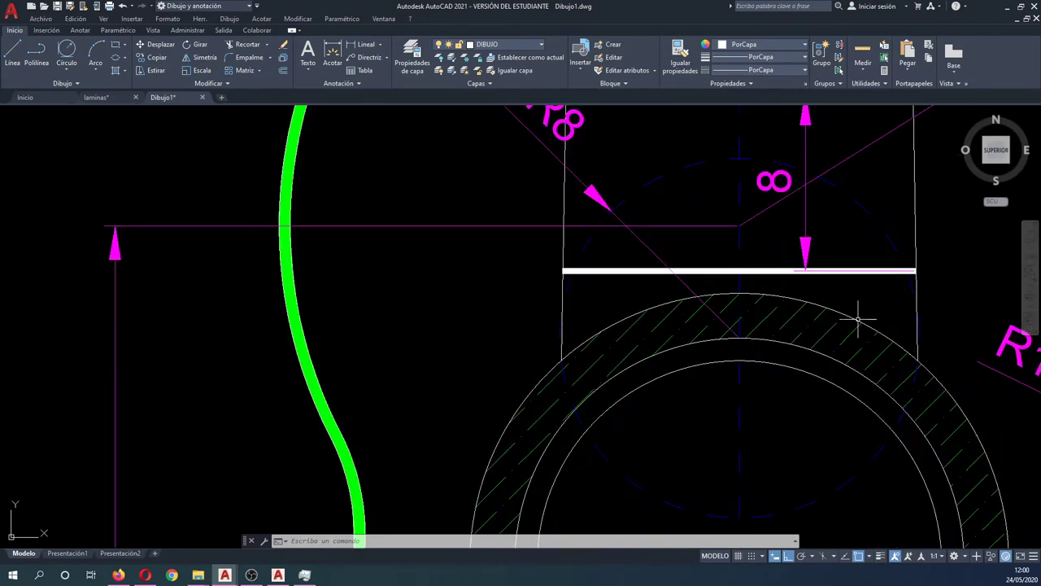
scroll(768, 332, "down", 2)
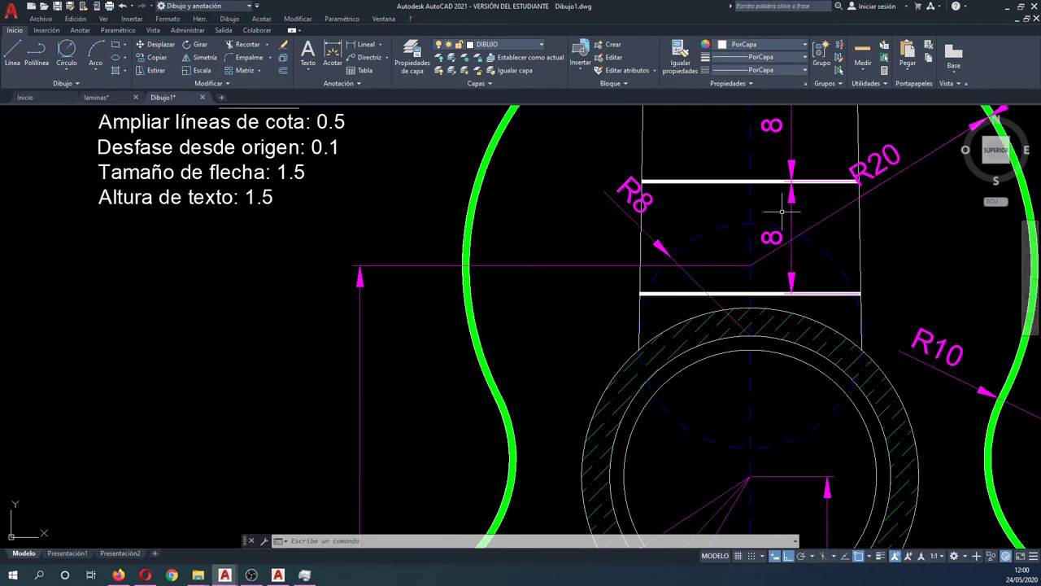
scroll(748, 336, "up", 5)
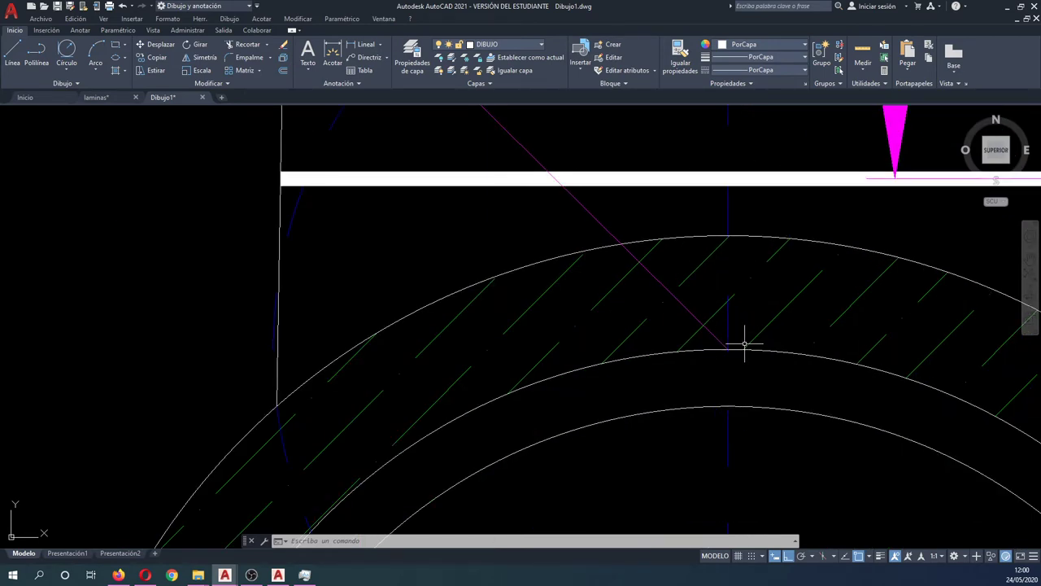
scroll(743, 345, "down", 4)
scroll(716, 355, "down", 3)
middle_click_drag(289, 336, 415, 301)
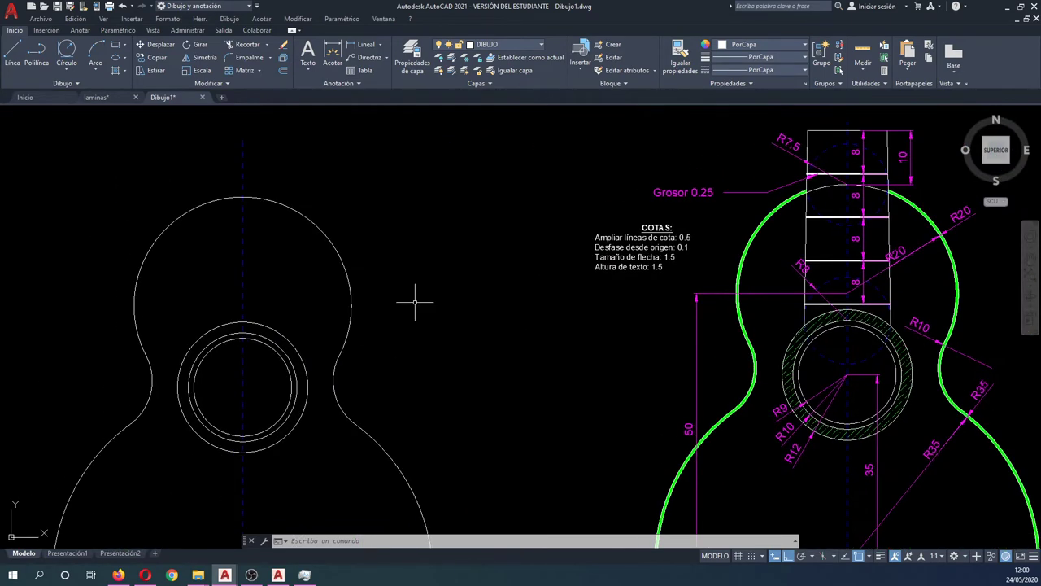
- Draw a radius-8 circle above the soundhole and give it the centre line's dashed style
type("c")
key("Return")
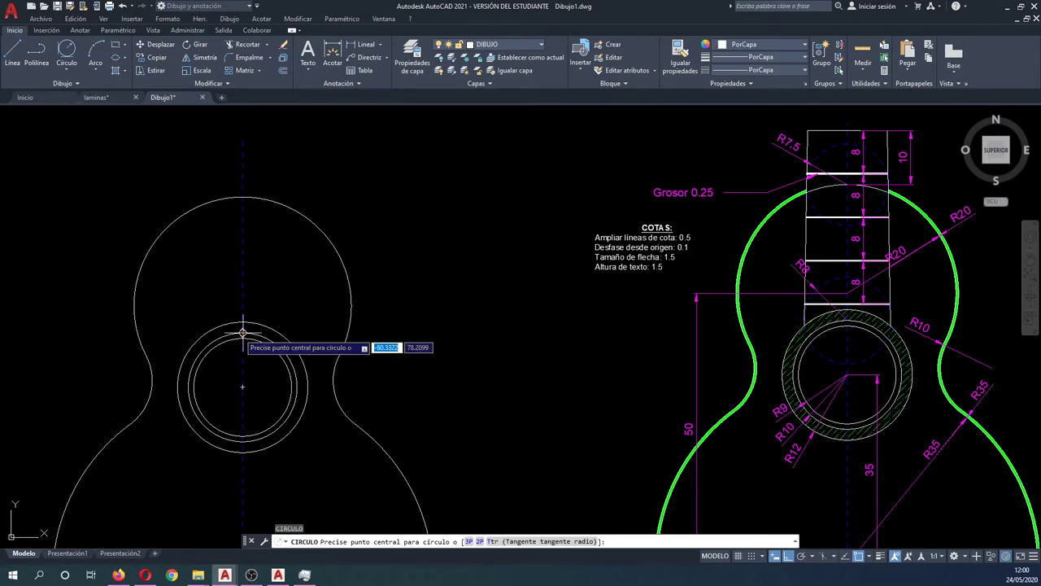
left_click(242, 332)
type("8")
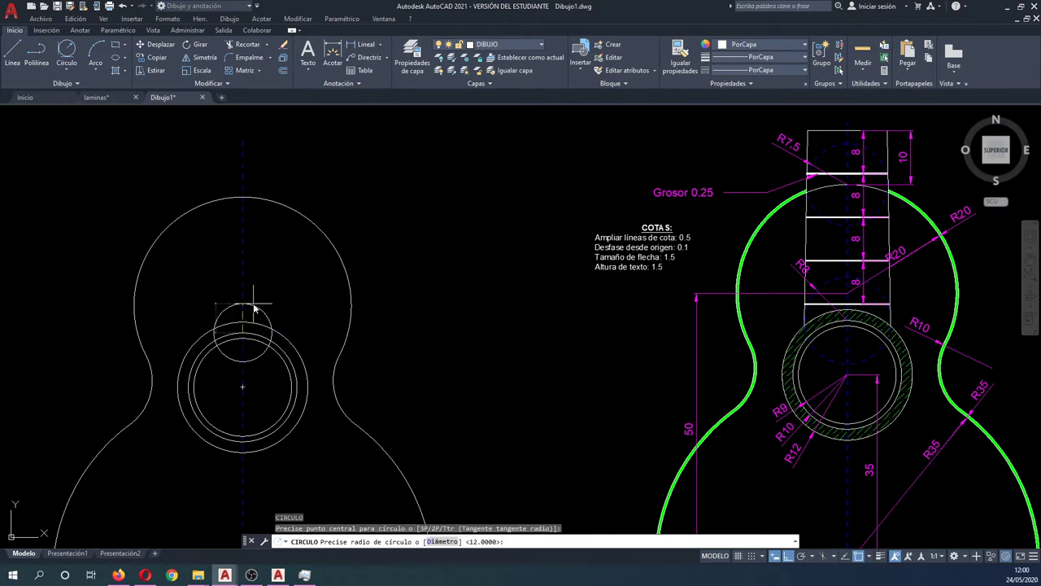
key("Return")
type("ig")
key("Return")
left_click(244, 289)
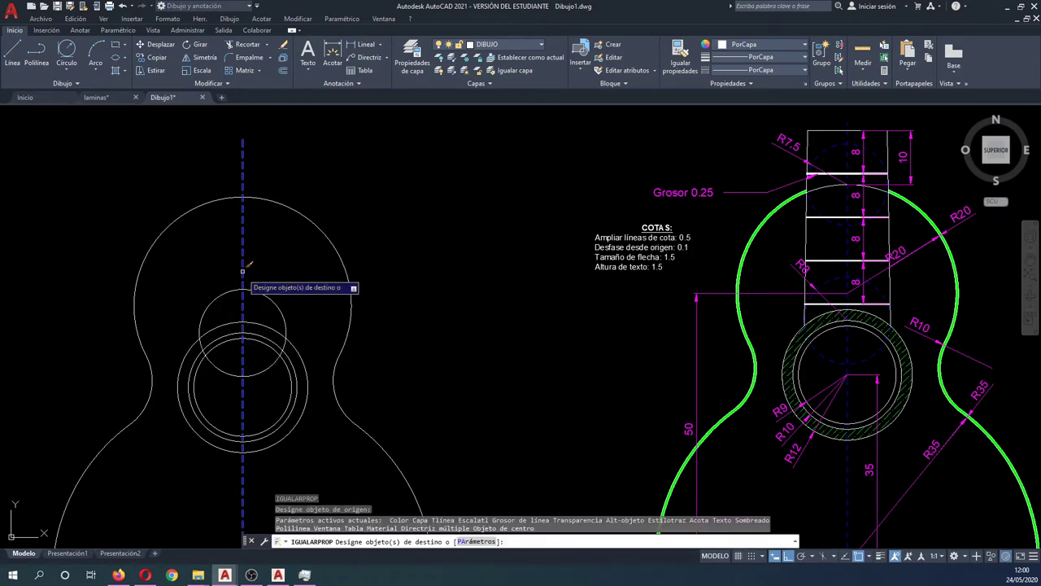
left_click(220, 298)
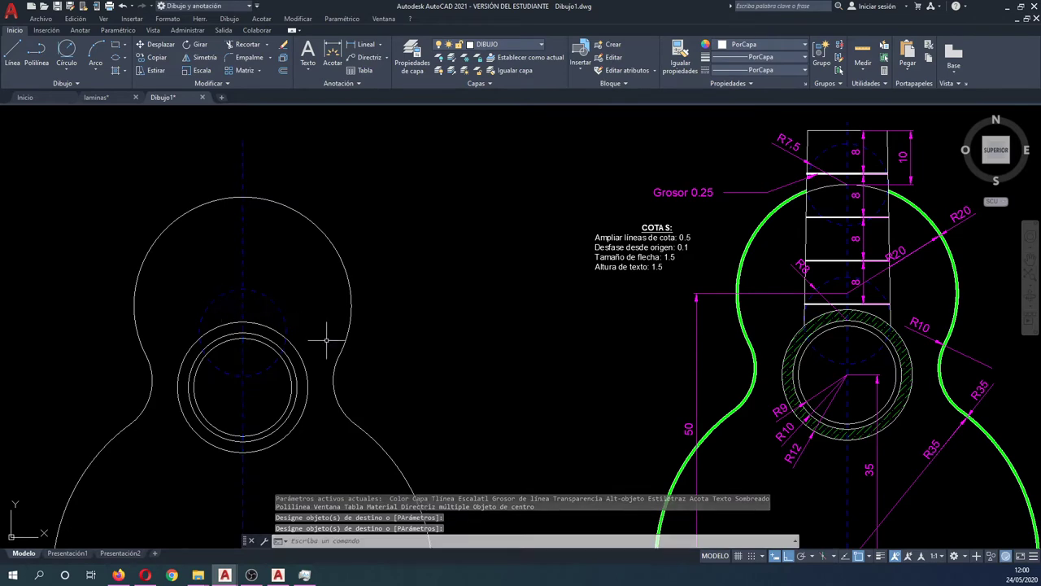
- Zoom and pan to frame both guitar drawings
scroll(811, 322, "up", 2)
scroll(781, 329, "up", 2)
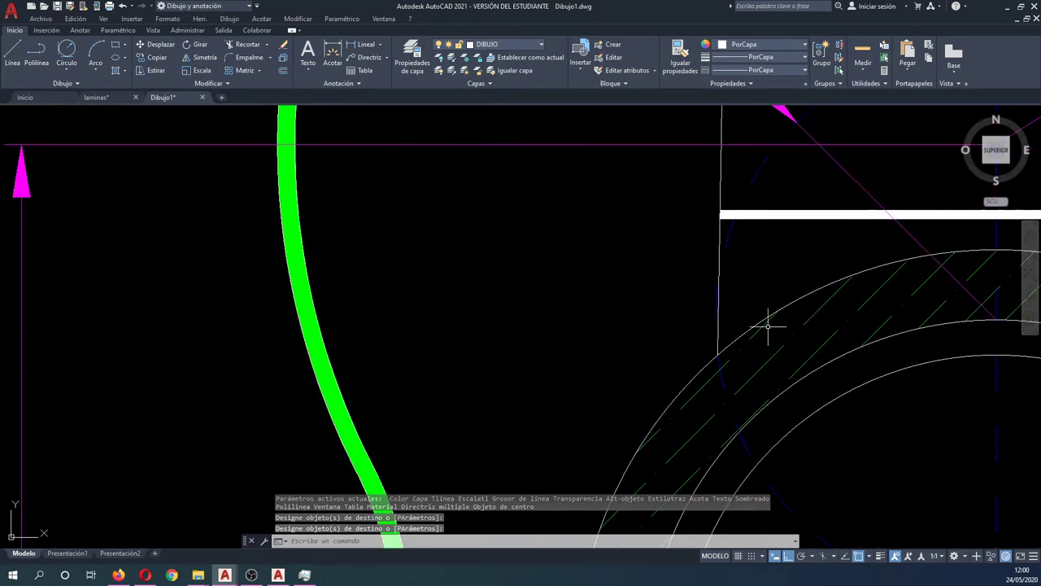
scroll(728, 337, "up", 2)
scroll(720, 341, "down", 3)
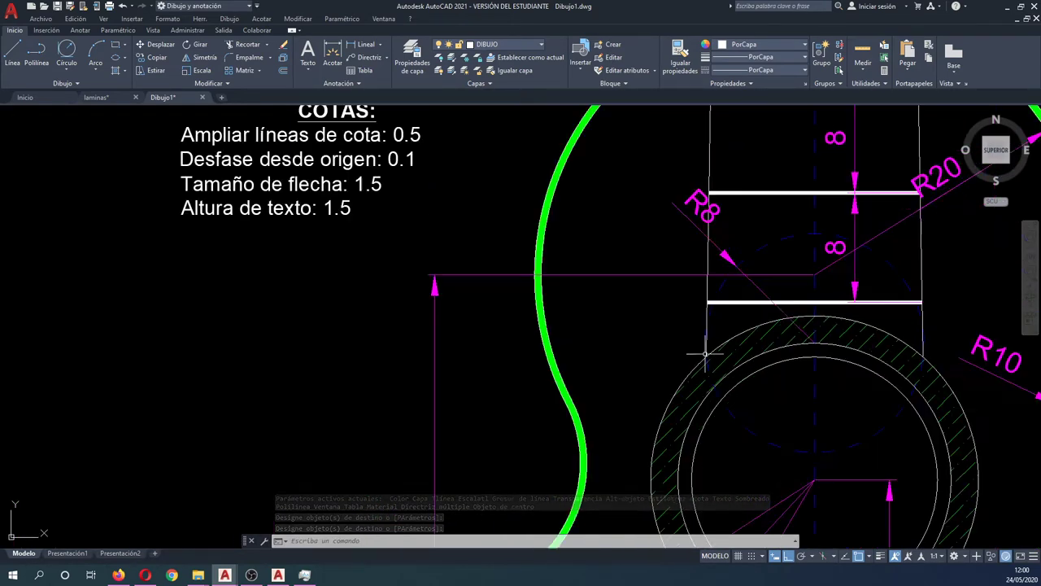
scroll(703, 349, "down", 2)
scroll(706, 351, "down", 2)
scroll(716, 355, "down", 1)
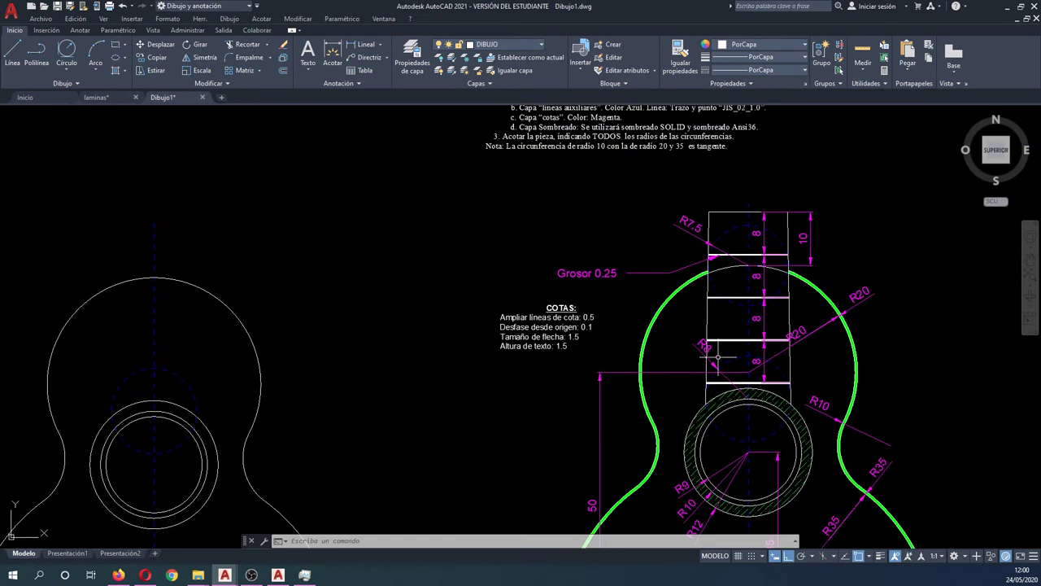
middle_click_drag(717, 357, 711, 319)
scroll(769, 337, "up", 2)
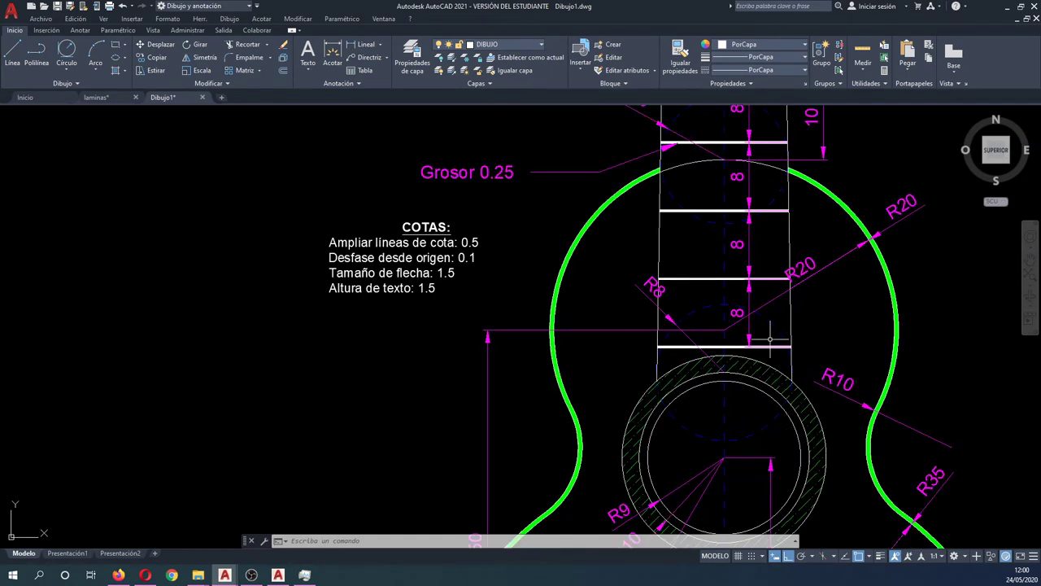
scroll(771, 331, "down", 2)
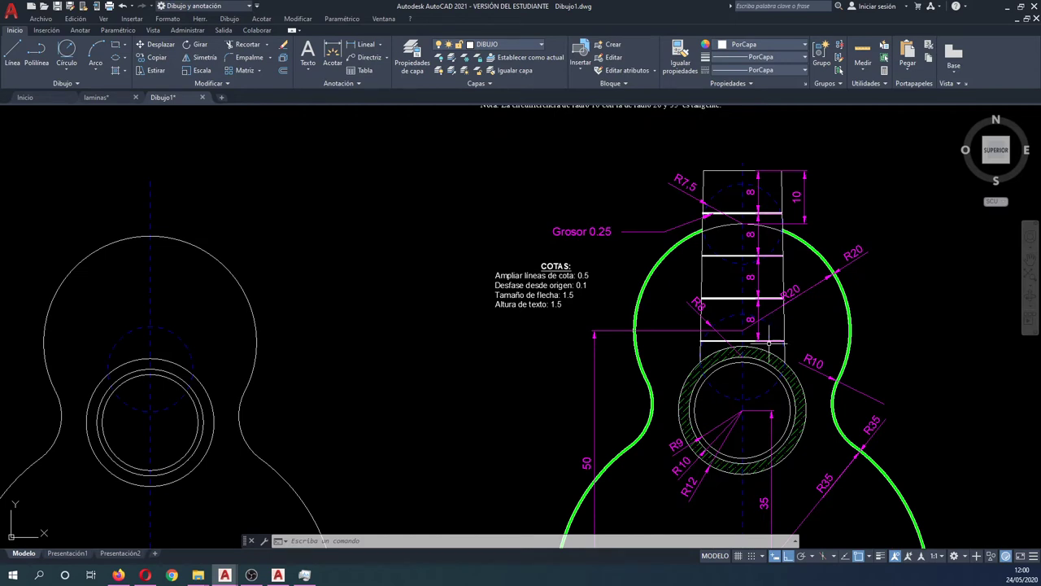
scroll(769, 342, "up", 2)
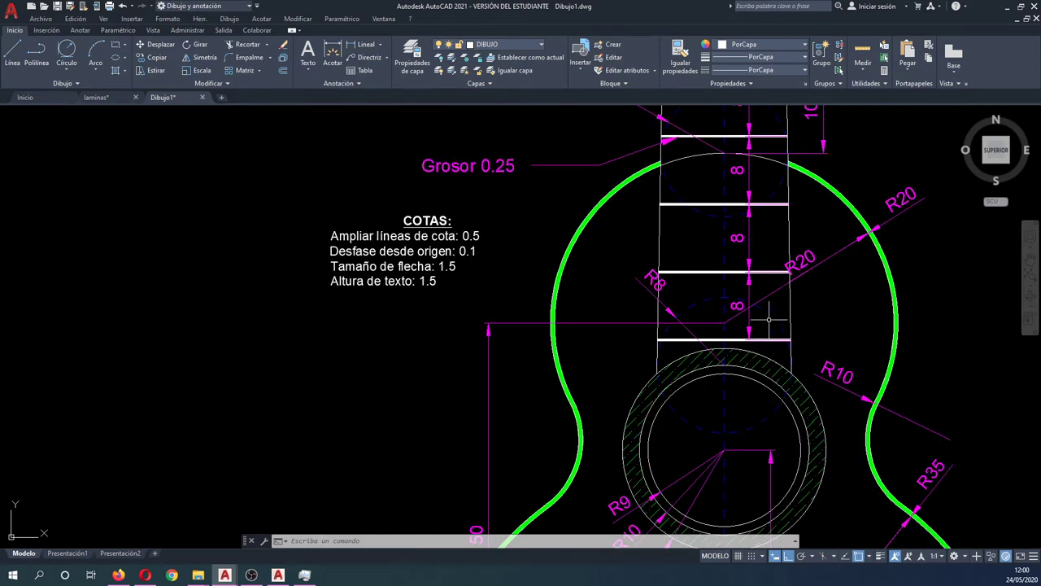
scroll(767, 338, "down", 2)
- Draw a radius-7.5 circle centred at the top of the centre line
middle_click_drag(789, 318, 788, 323)
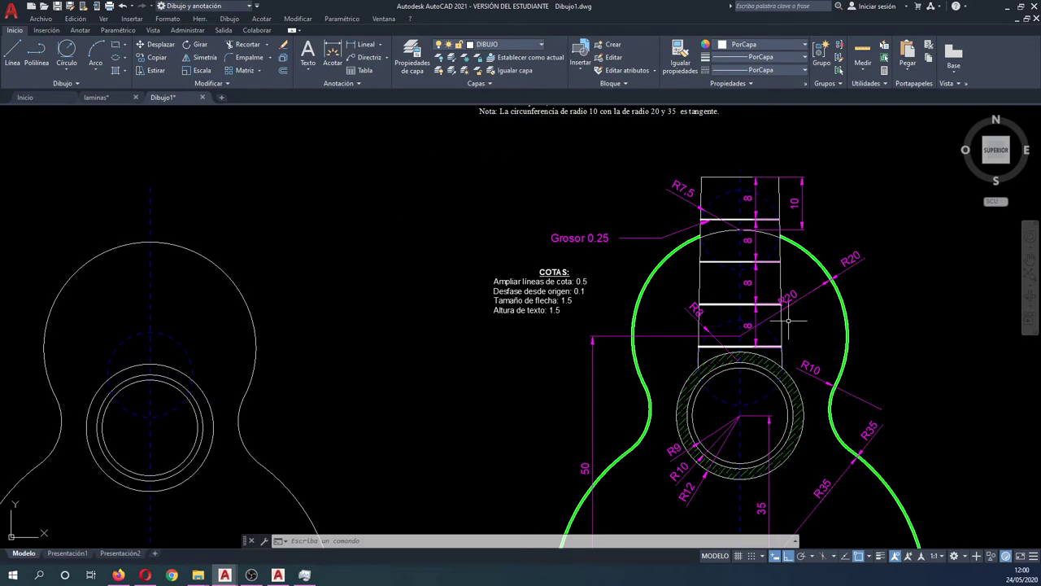
scroll(747, 240, "up", 3)
scroll(747, 232, "up", 1)
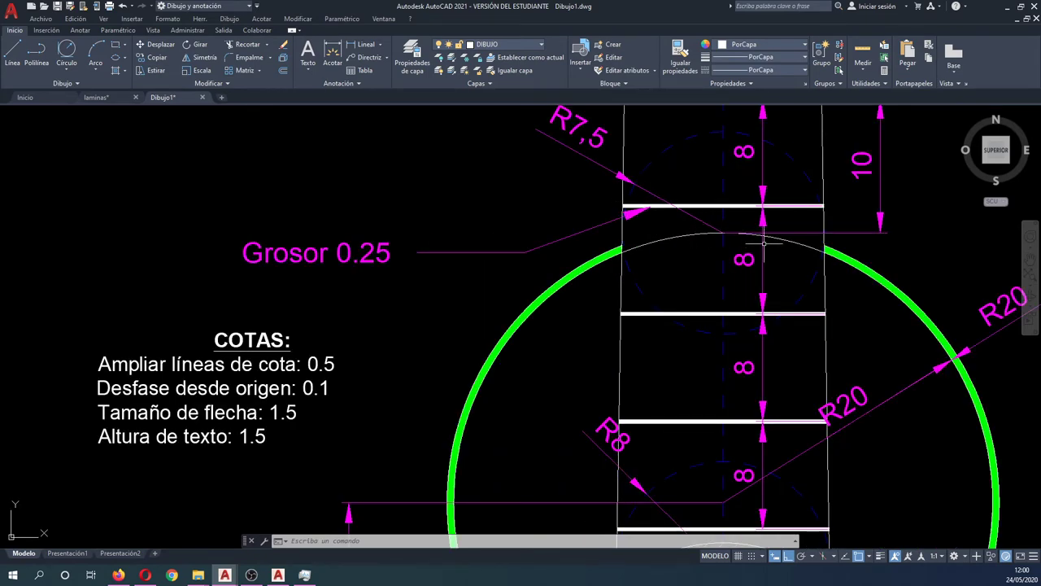
scroll(764, 242, "down", 4)
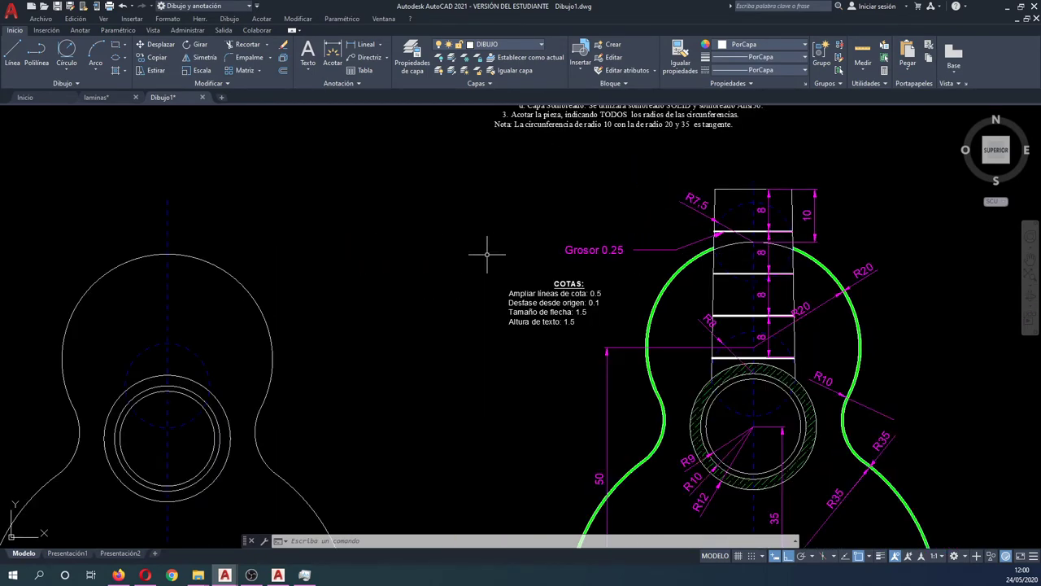
scroll(740, 250, "up", 6)
scroll(742, 249, "down", 6)
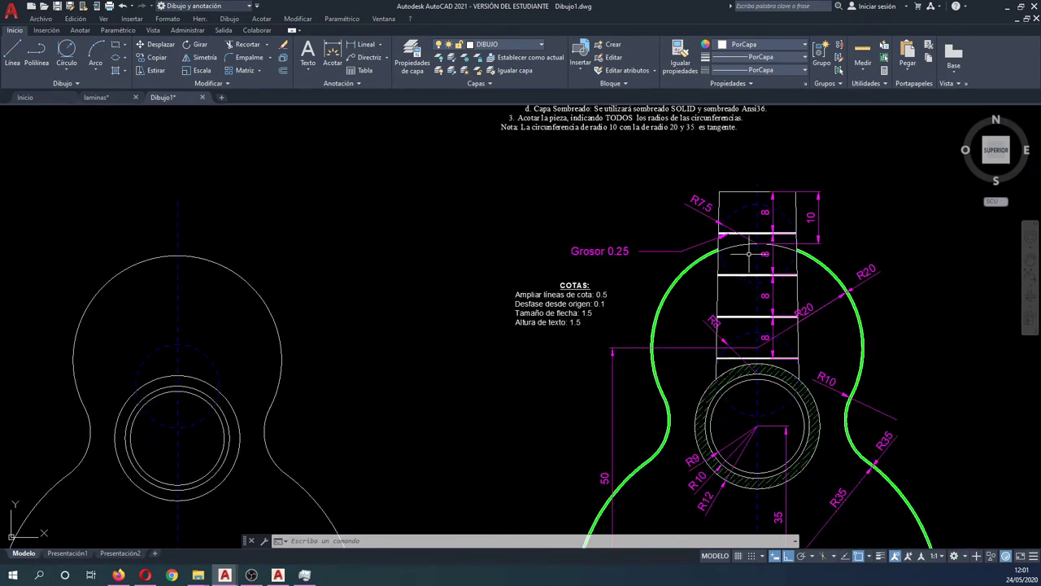
middle_click_drag(488, 260, 534, 259)
type("c")
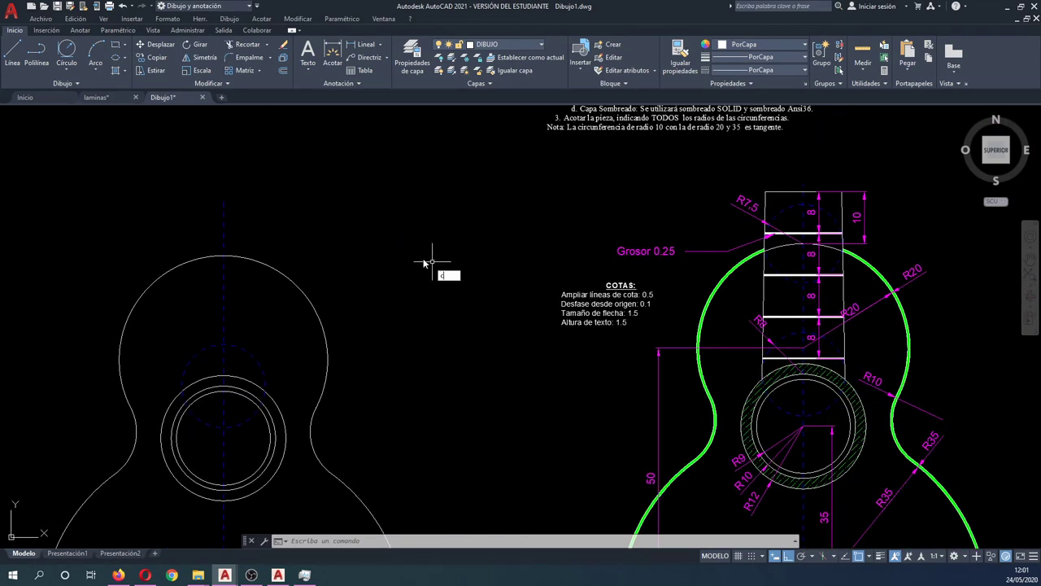
key("Return")
left_click(223, 254)
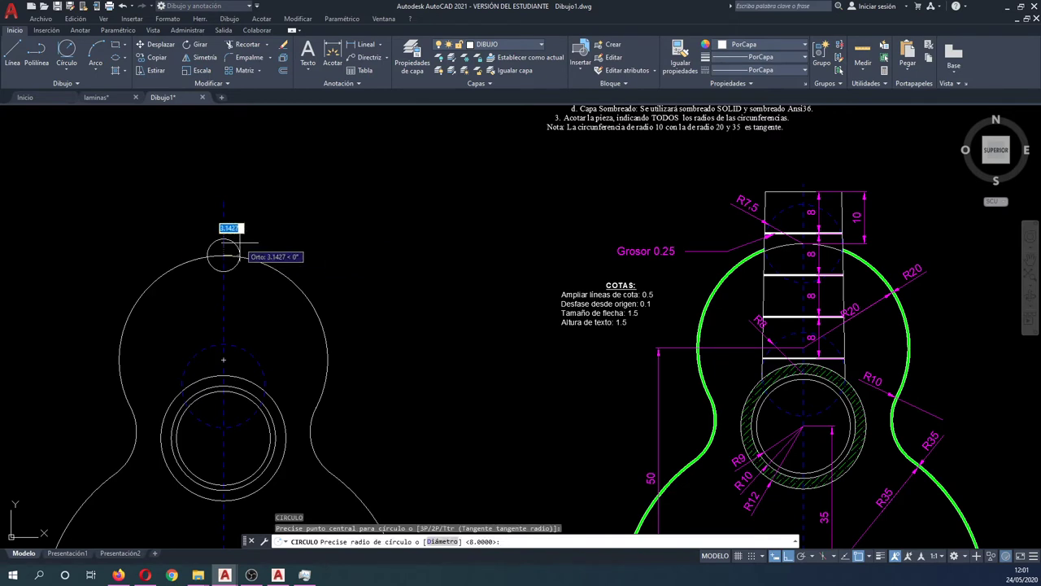
type("7.5")
key("Return")
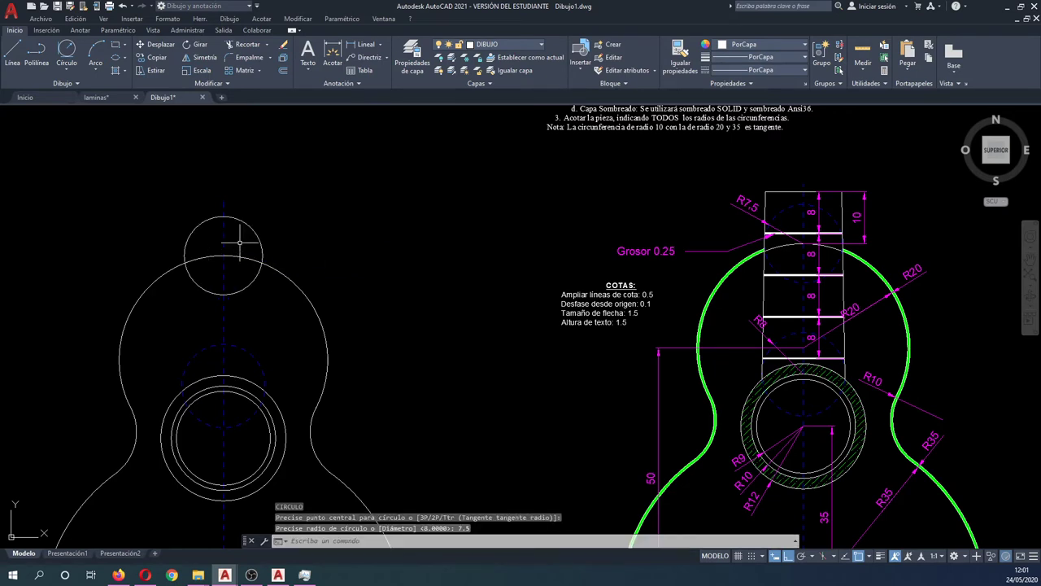
- Match the radius-7.5 circle's properties to the dashed centre line
type("gg")
key("Return")
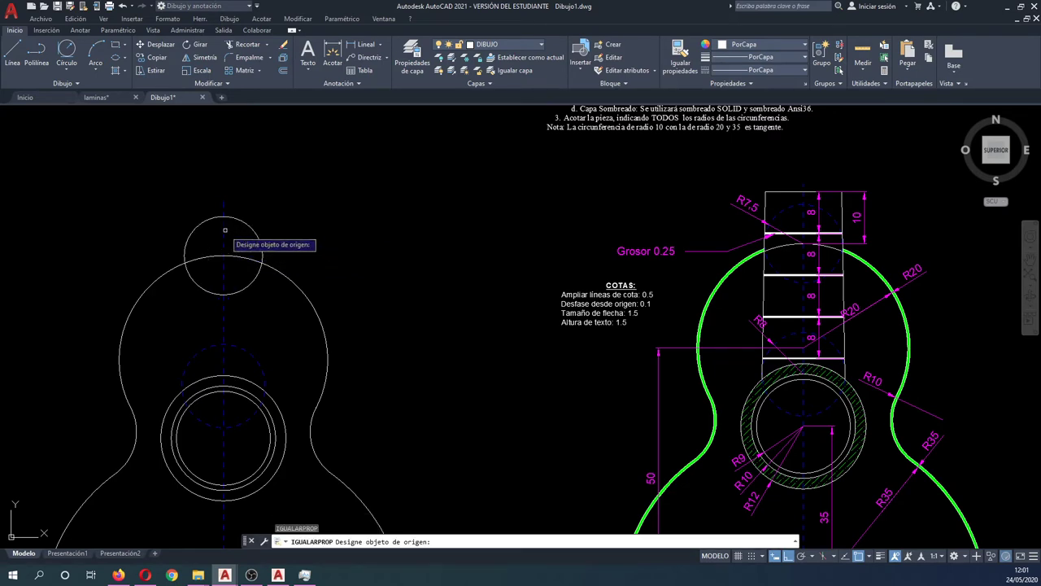
left_click(225, 229)
left_click(223, 232)
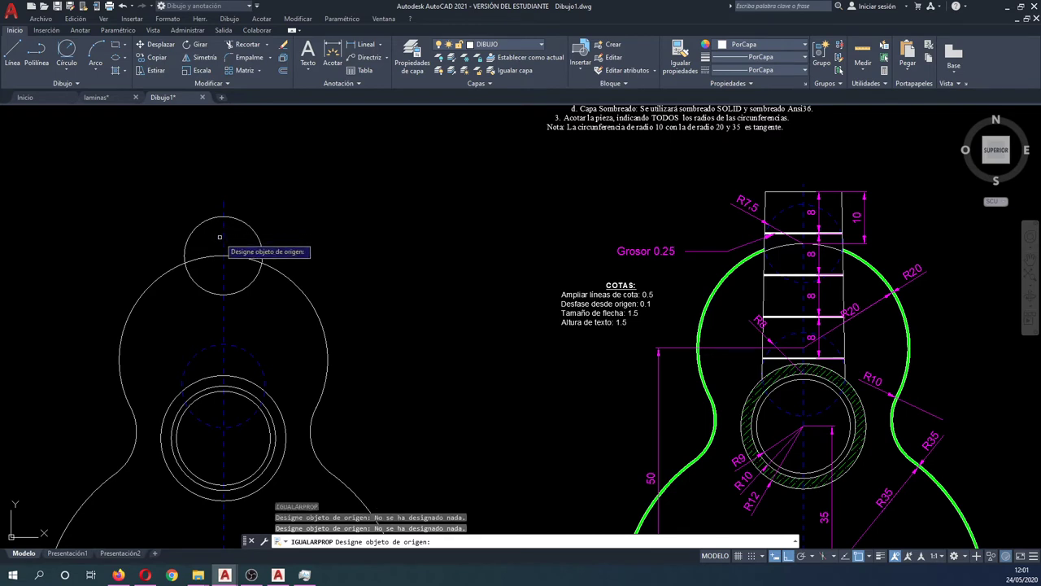
left_click(221, 235)
left_click(224, 218)
left_click(215, 236)
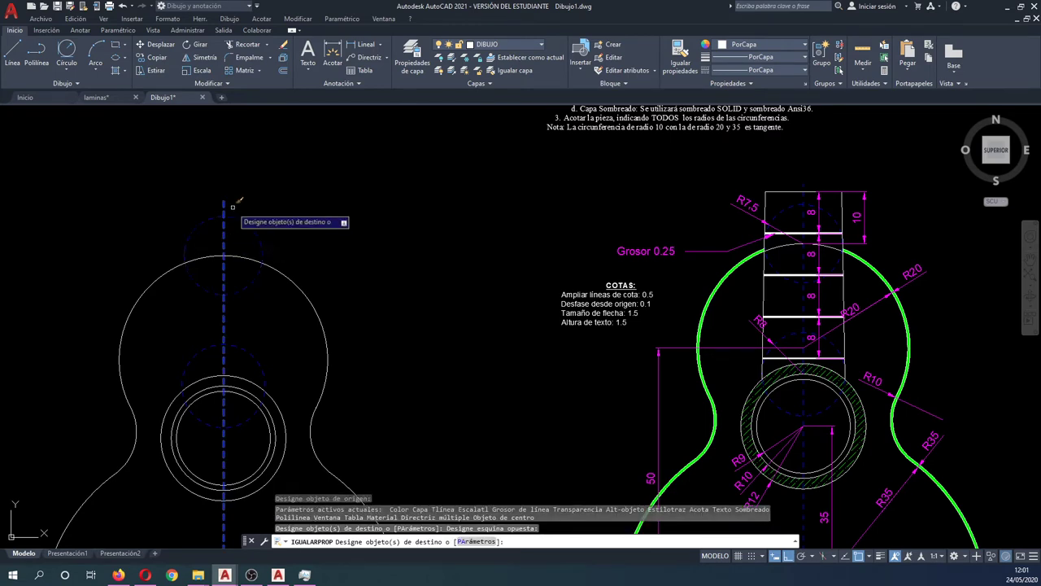
left_click(320, 202)
key("Return")
key("Escape")
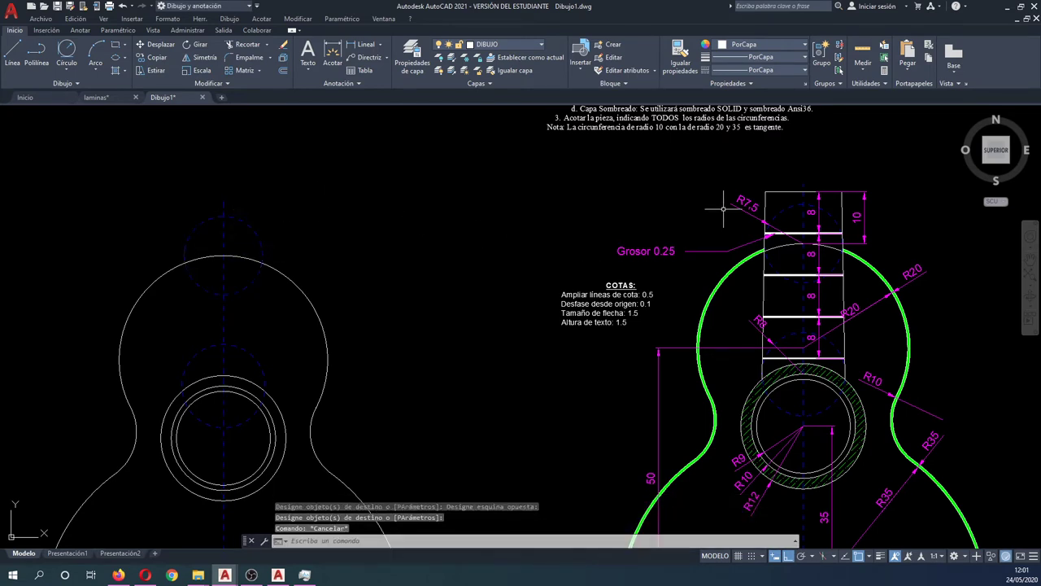
- Draw the neck's left edge as a polyline from the upper bout down to the soundhole ring
scroll(761, 249, "up", 8)
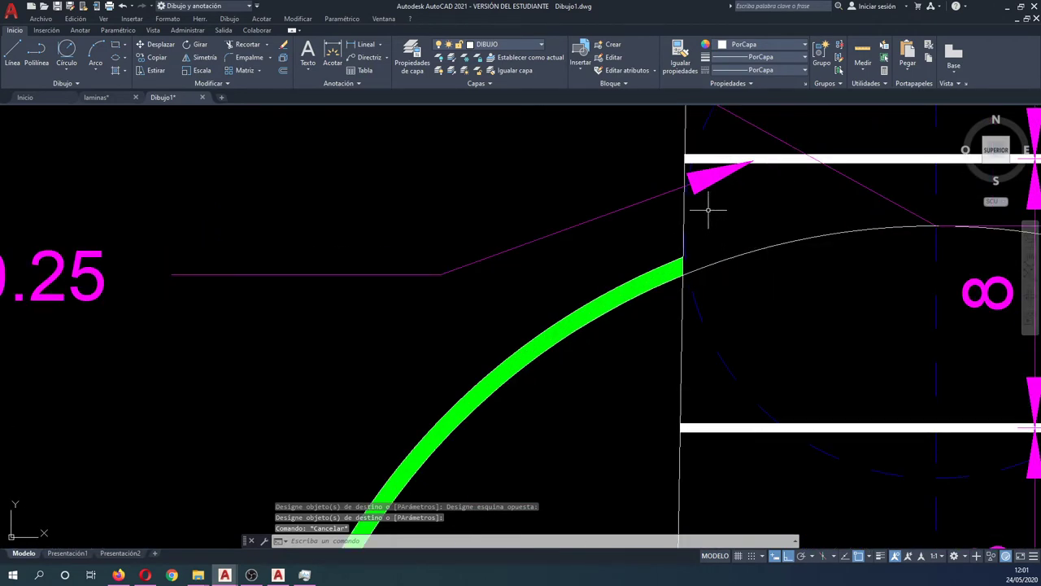
scroll(704, 209, "down", 8)
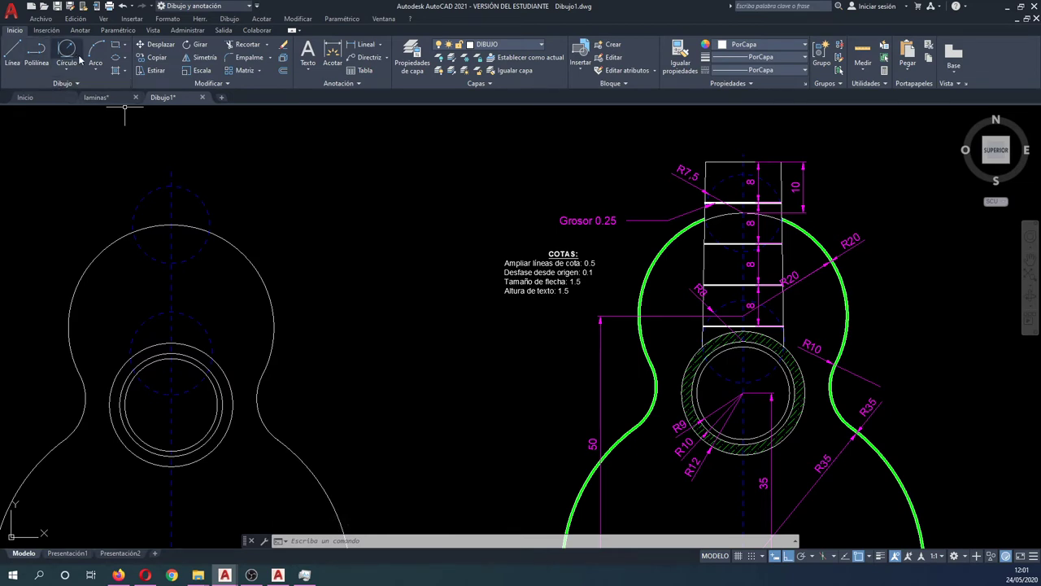
left_click(36, 52)
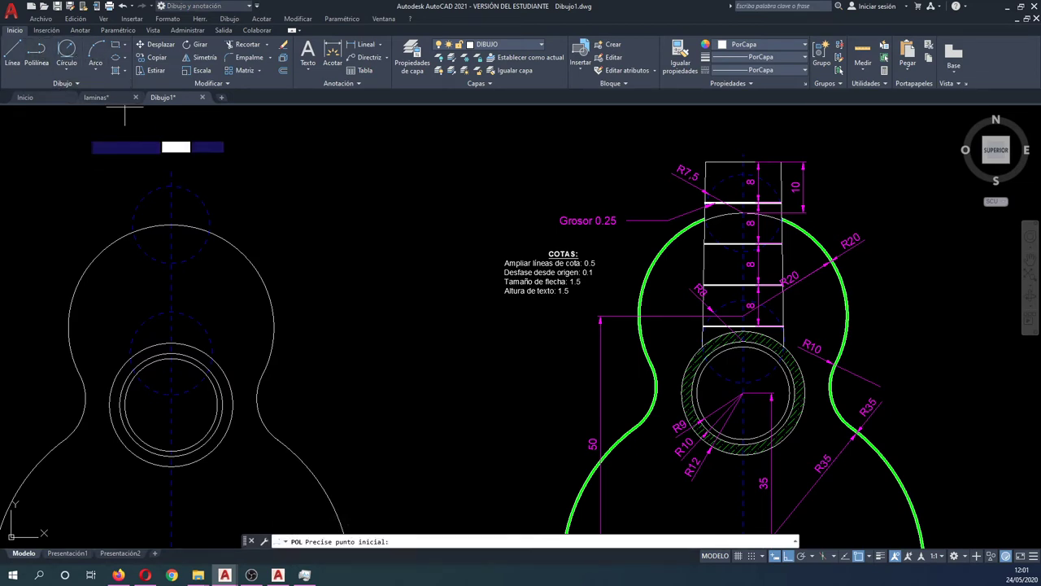
left_click(132, 224)
scroll(130, 350, "up", 3)
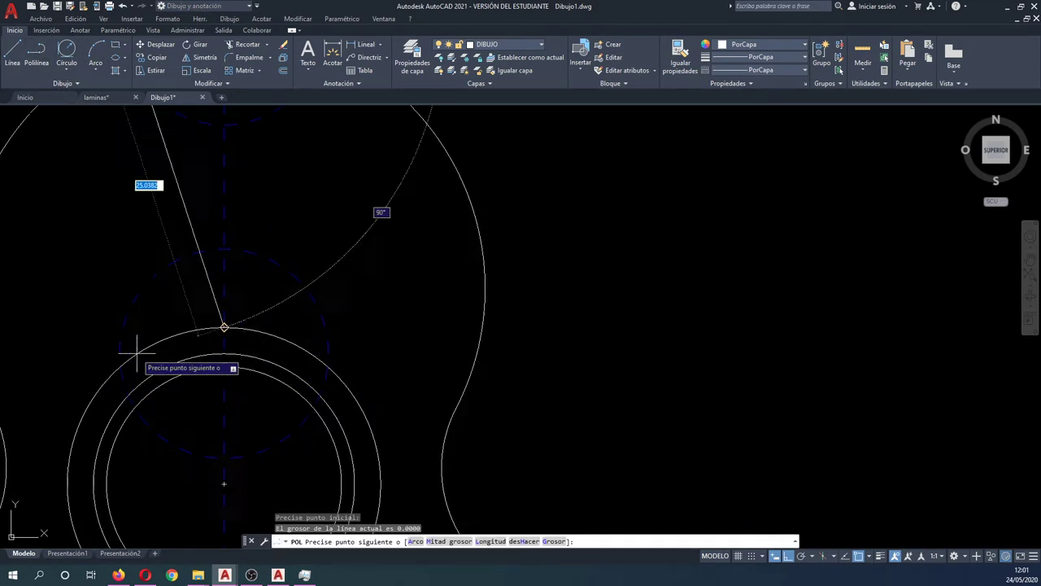
scroll(114, 358, "up", 2)
left_click(111, 375)
key("Escape")
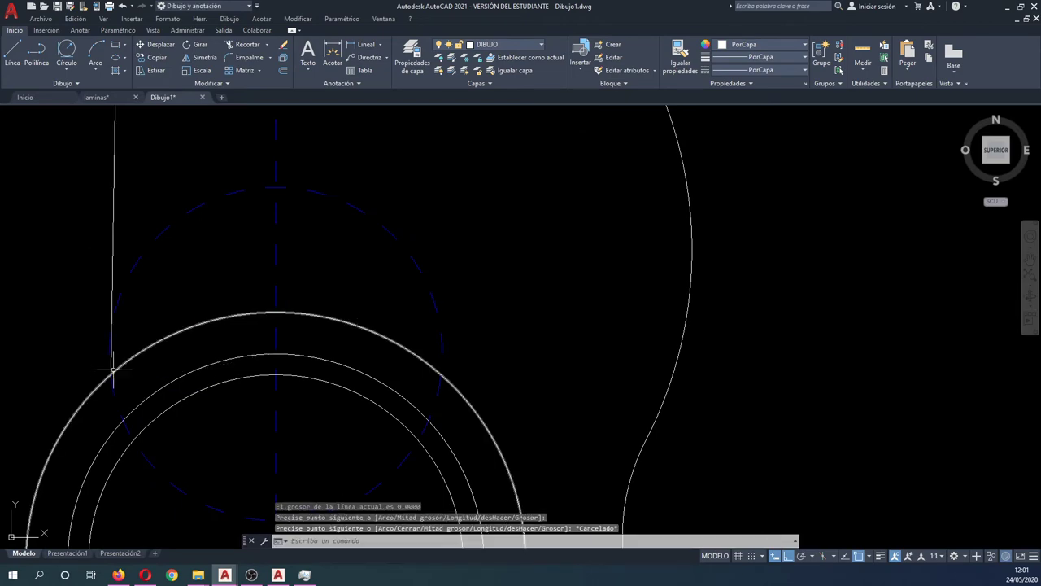
- Compare the new neck with the dimensioned reference guitar, starting and cancelling a POL command
scroll(114, 341, "down", 3)
middle_click_drag(783, 379, 530, 333)
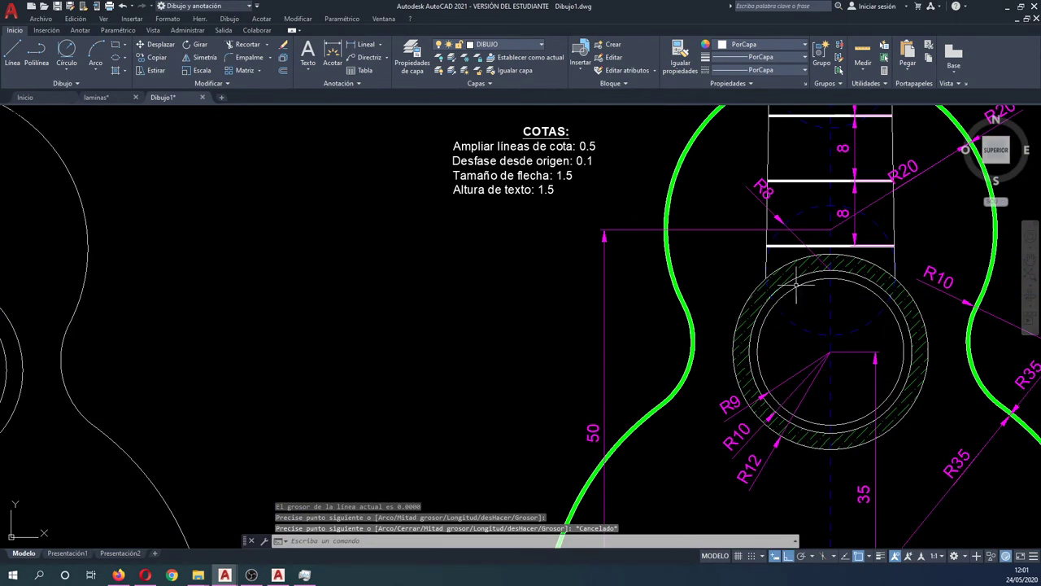
scroll(797, 284, "up", 5)
scroll(709, 307, "up", 3)
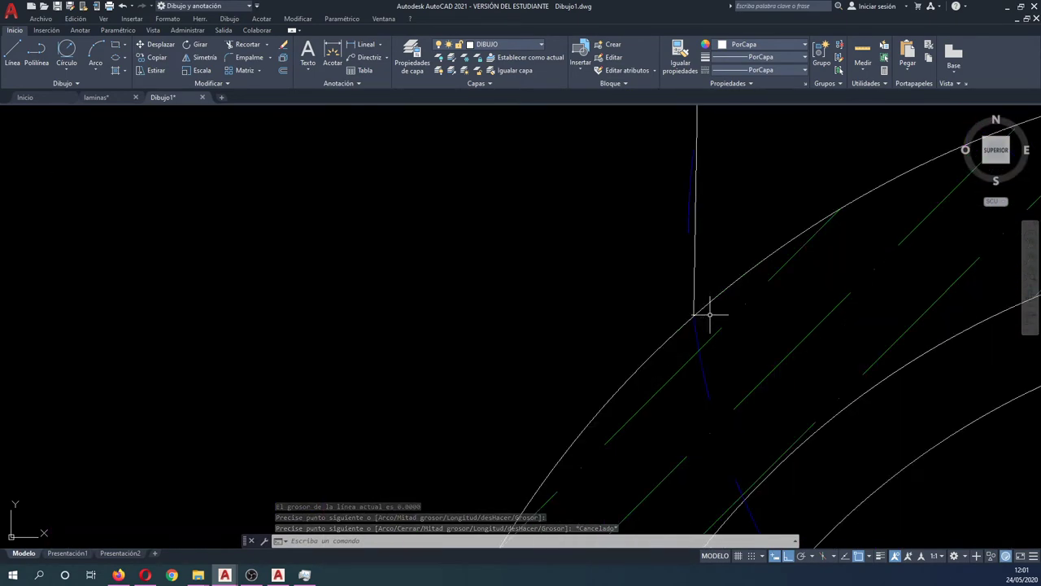
scroll(710, 313, "down", 4)
scroll(709, 313, "down", 3)
scroll(391, 269, "up", 3)
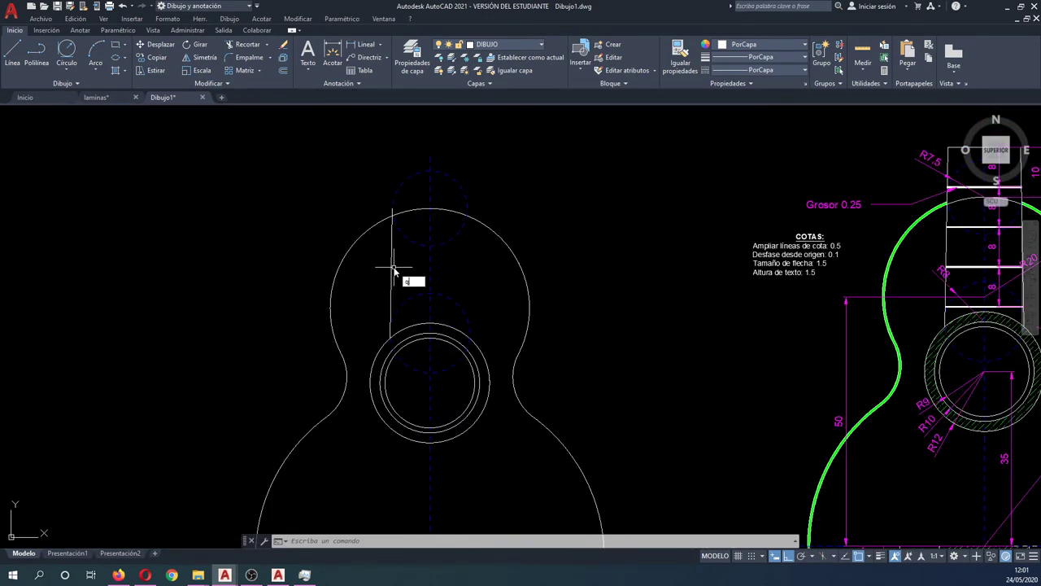
type("pol")
key("Return")
scroll(392, 270, "down", 2)
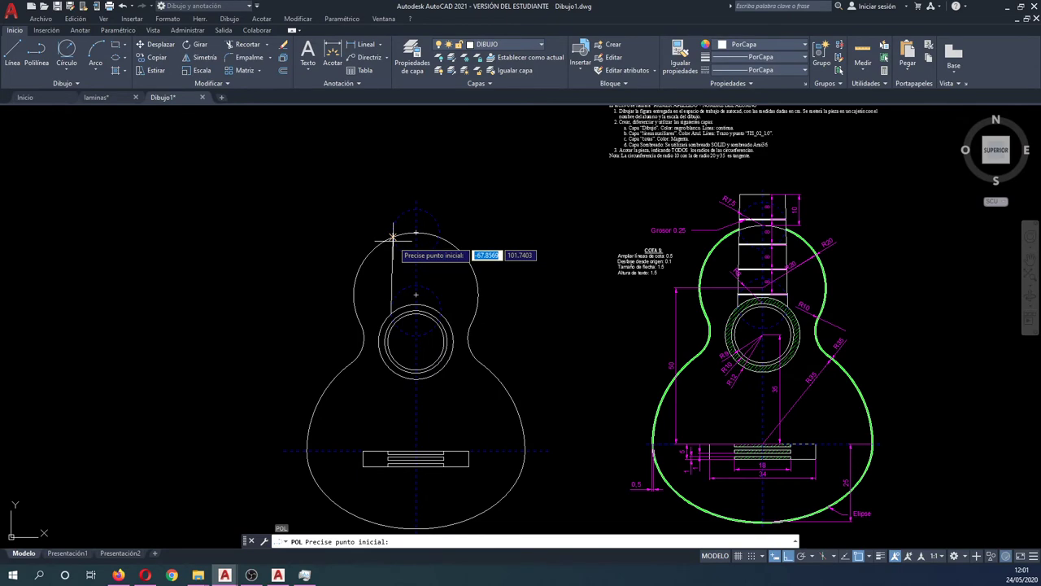
key("Escape")
scroll(769, 229, "up", 2)
scroll(768, 228, "up", 5)
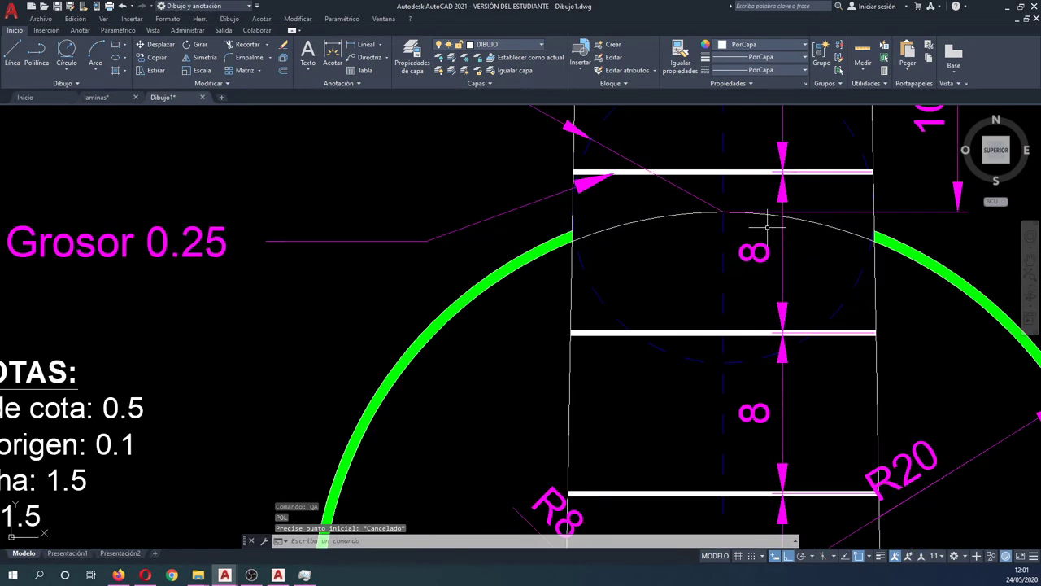
scroll(767, 226, "down", 4)
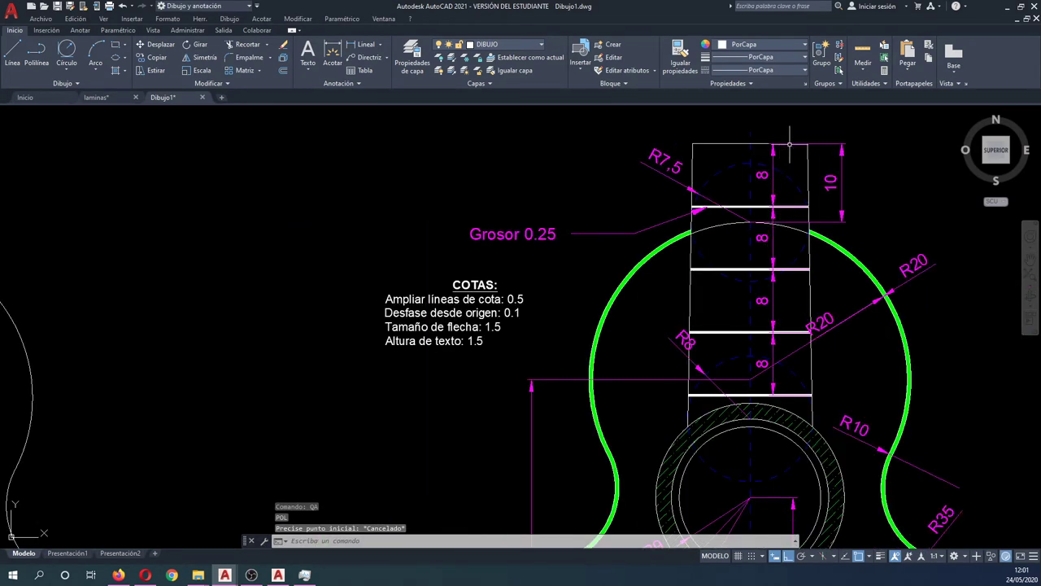
scroll(789, 144, "down", 4)
scroll(506, 177, "up", 2)
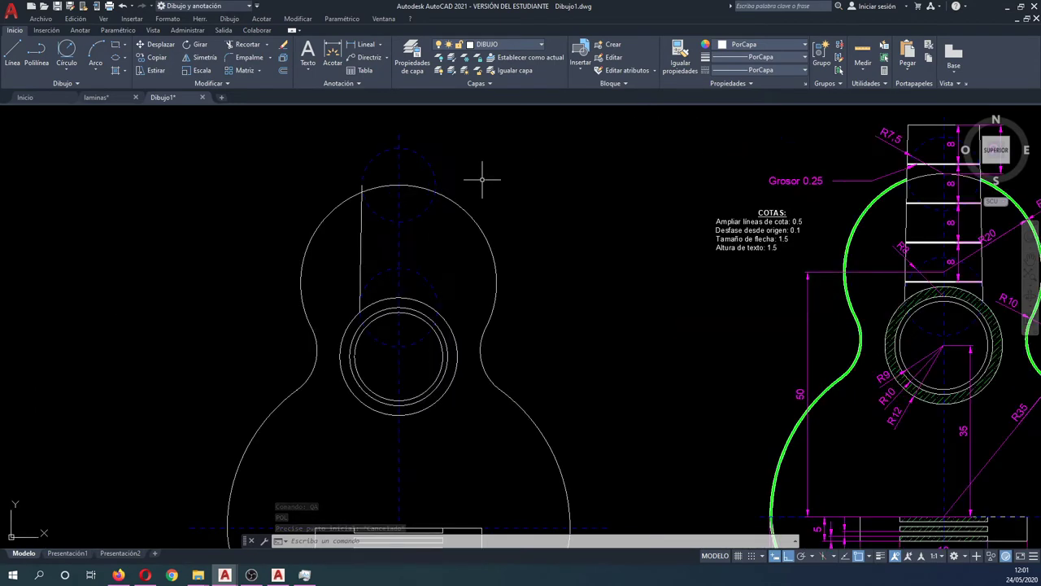
key("Escape")
key("Escape")
type("c")
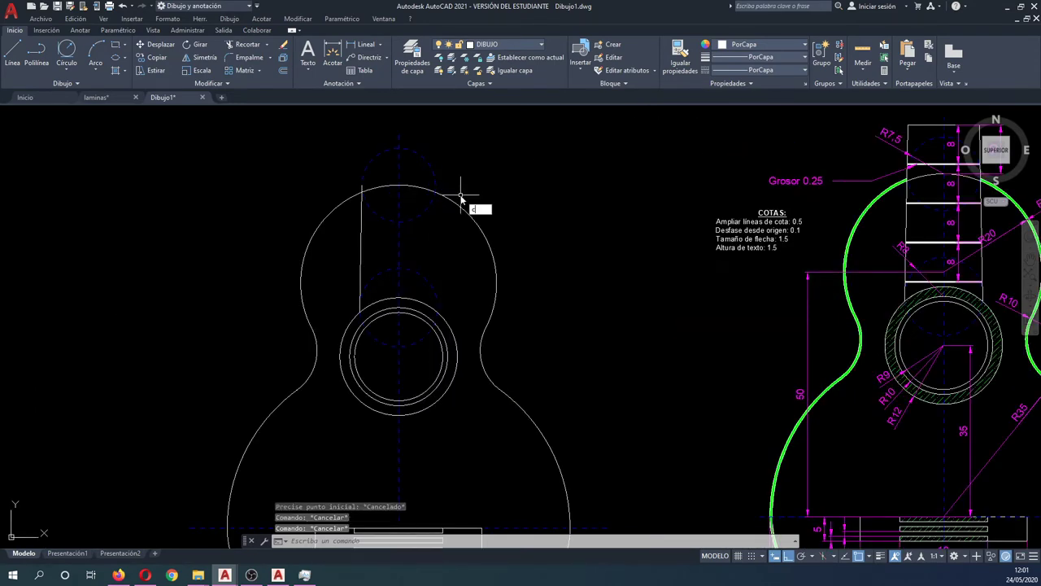
- Copy the dashed horizontal centre line from its midpoint to the top of the upper bout
key("Return")
left_click(539, 464)
scroll(513, 491, "up", 2)
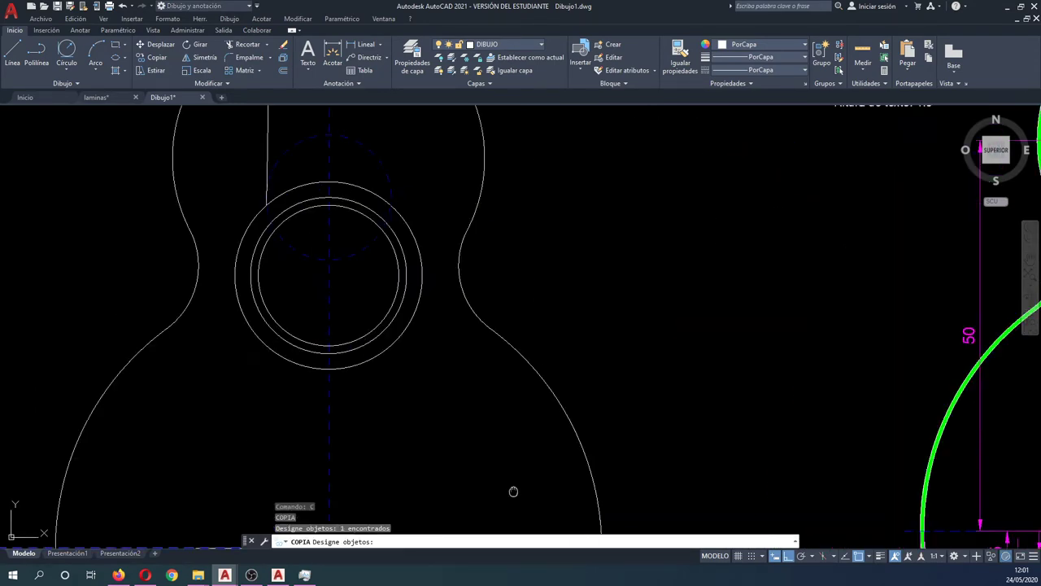
middle_click_drag(514, 491, 543, 391)
key("Return")
left_click(360, 447)
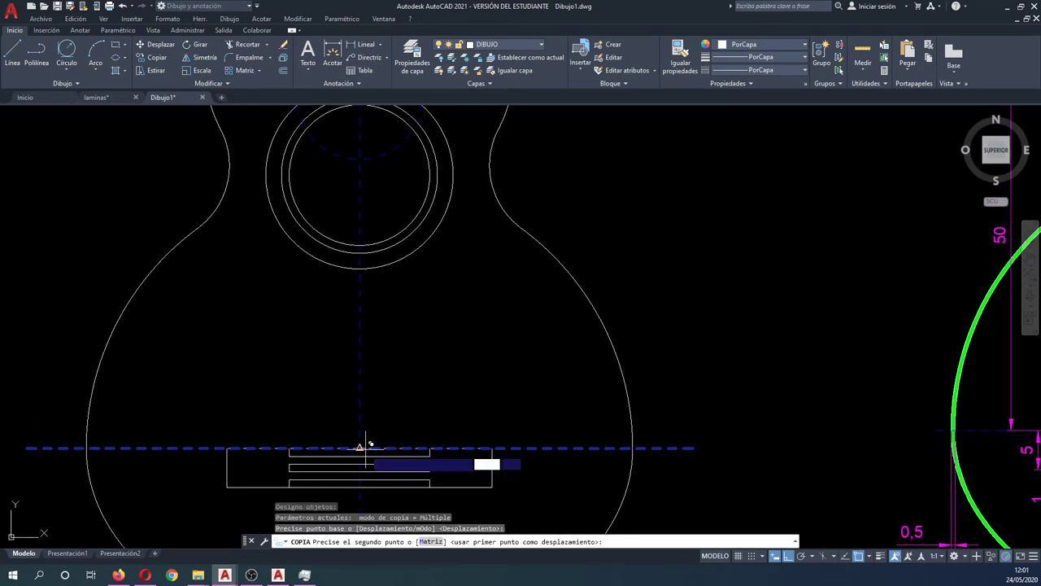
scroll(365, 446, "down", 4)
scroll(368, 244, "up", 8)
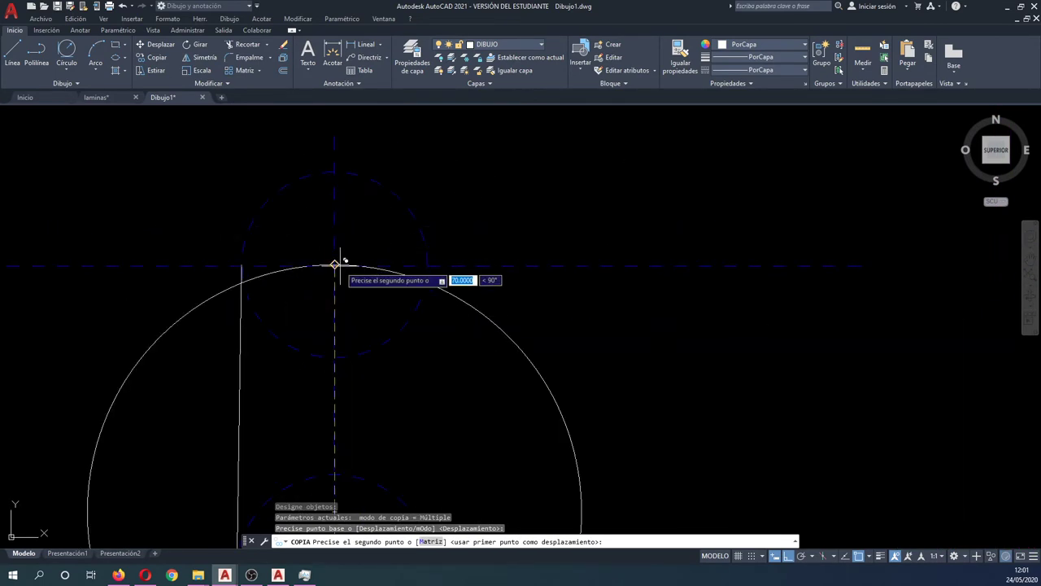
key("Escape")
- Move the copied dashed guide line up 10 units
type("d")
key("Return")
left_click(617, 308)
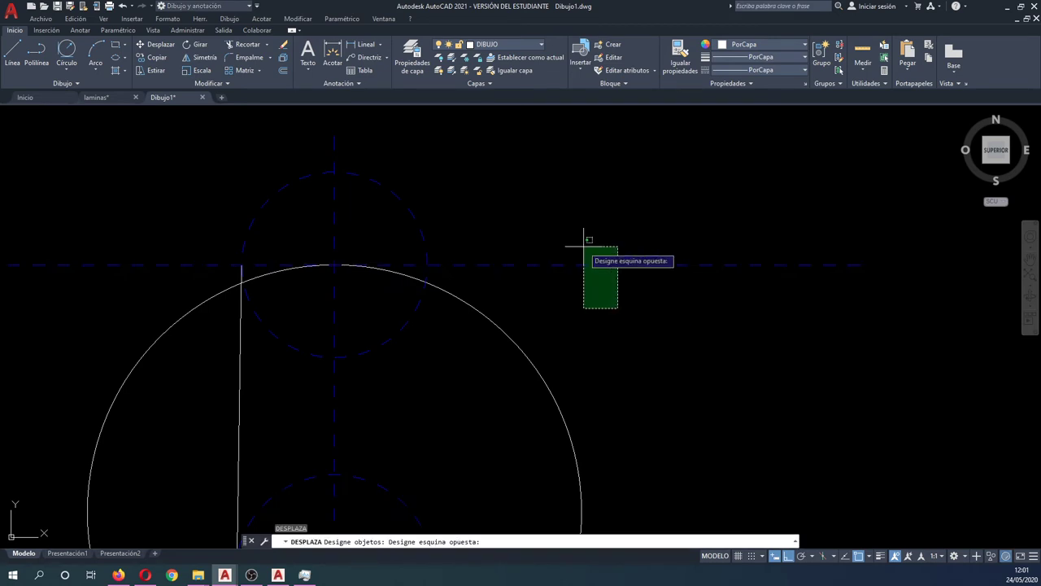
left_click(583, 241)
key("Return")
left_click(582, 246)
type("10")
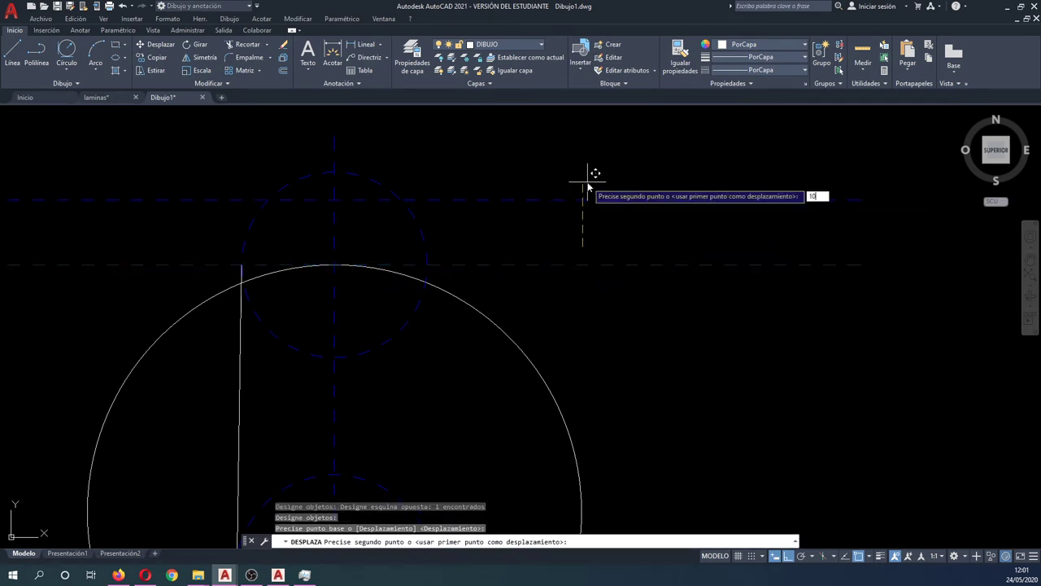
key("Return")
key("Escape")
key("Escape")
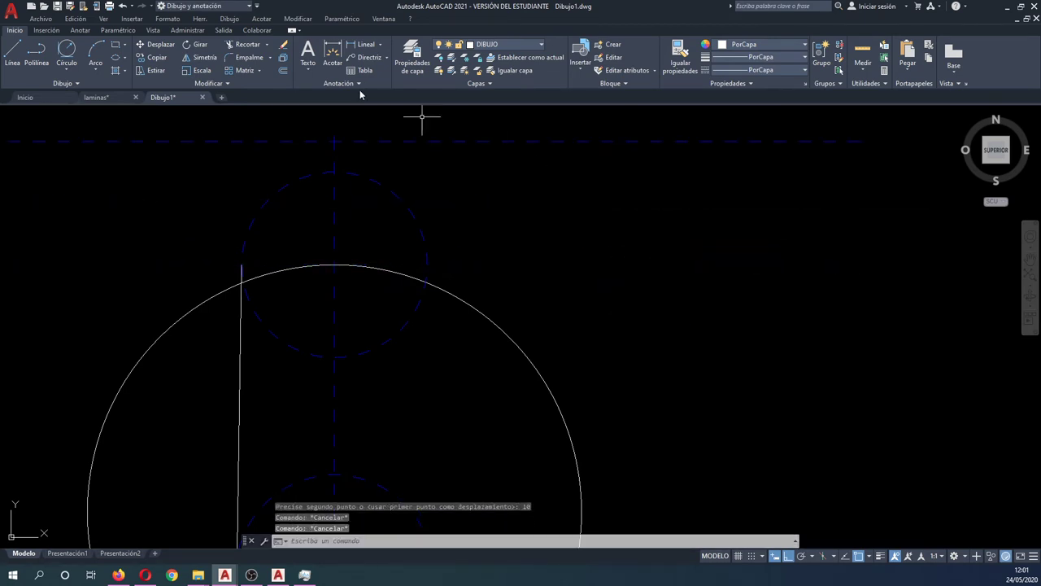
- Extend the left neck line up to the new top guide line
left_click(266, 46)
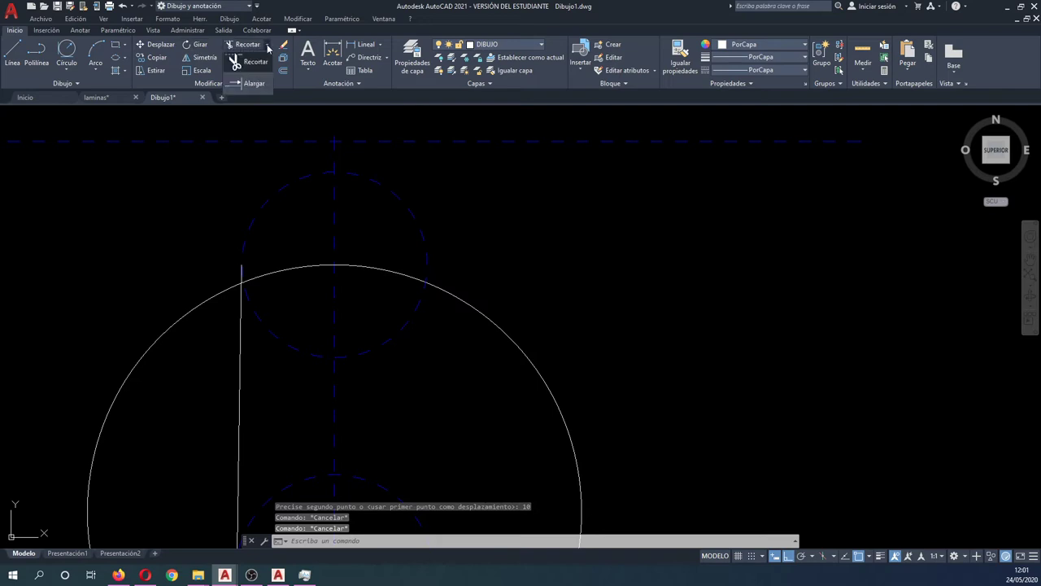
left_click(258, 83)
left_click(233, 180)
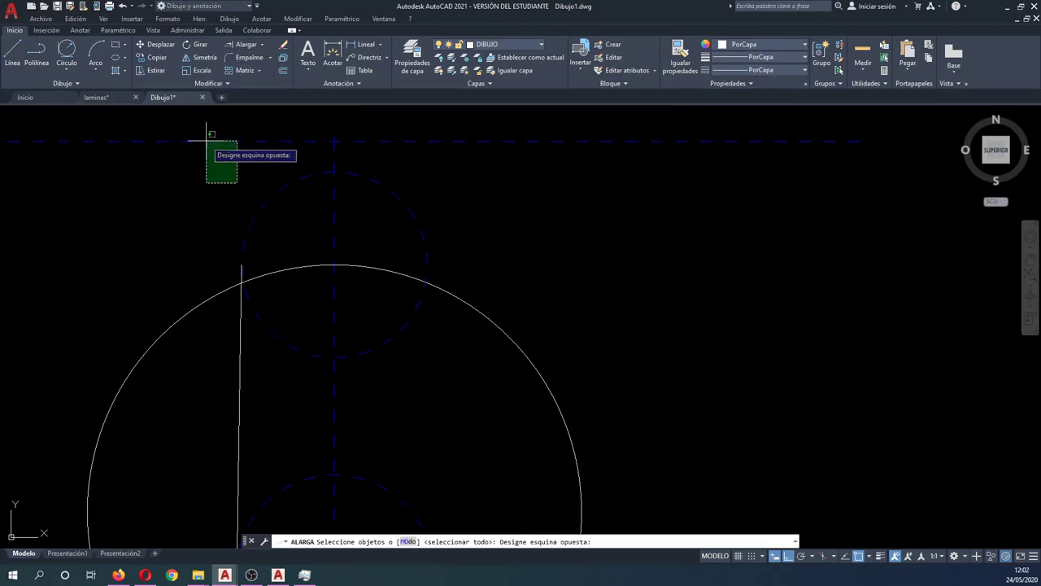
left_click(176, 113)
key("Return")
left_click(240, 333)
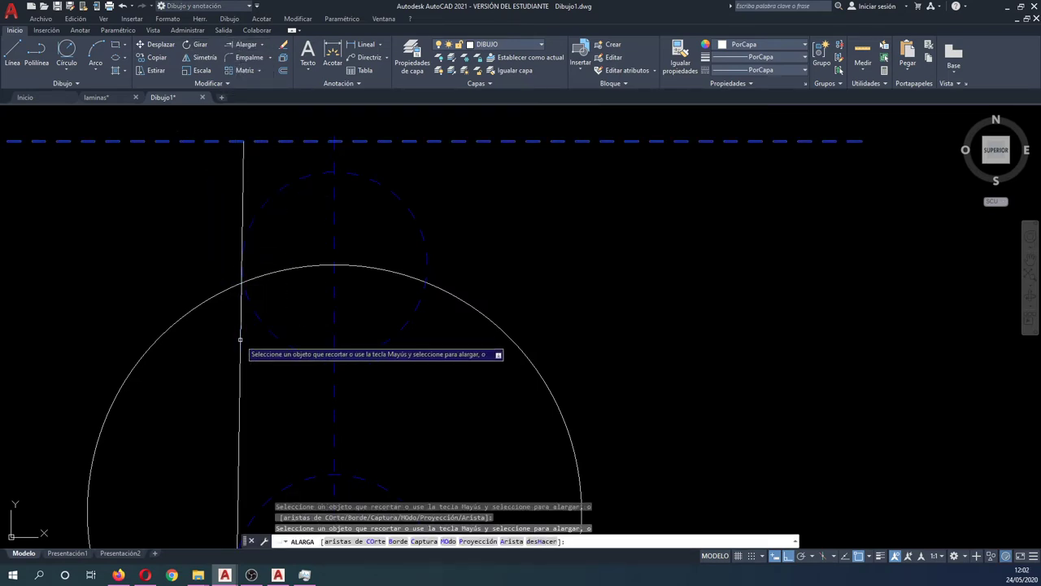
key("Escape")
key("Escape")
key("Escape")
type("sa")
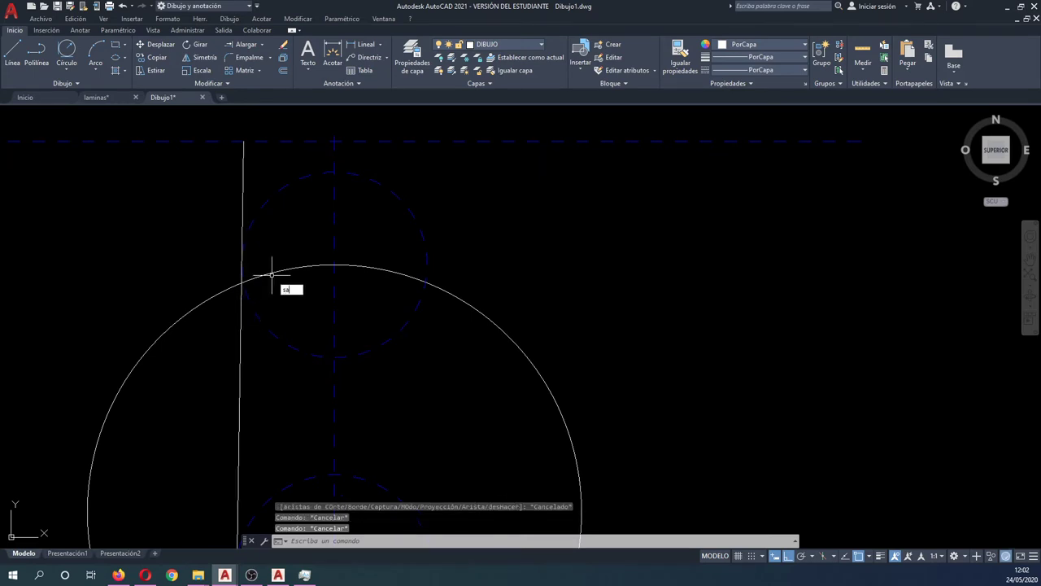
- Mirror the left neck line about the vertical centre line to create the right edge
key("Return")
left_click(248, 170)
left_click(213, 163)
key("Return")
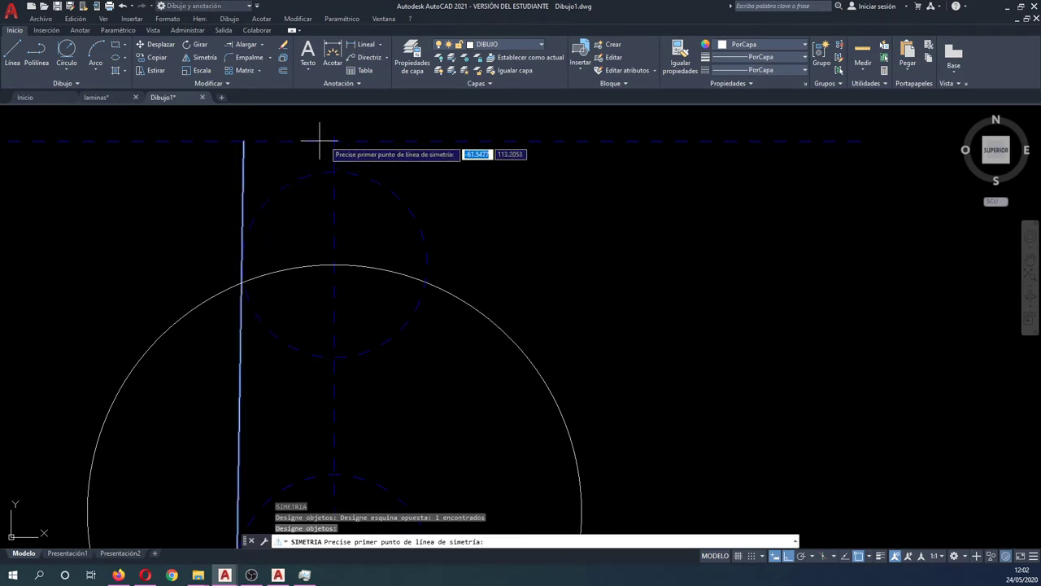
left_click(334, 141)
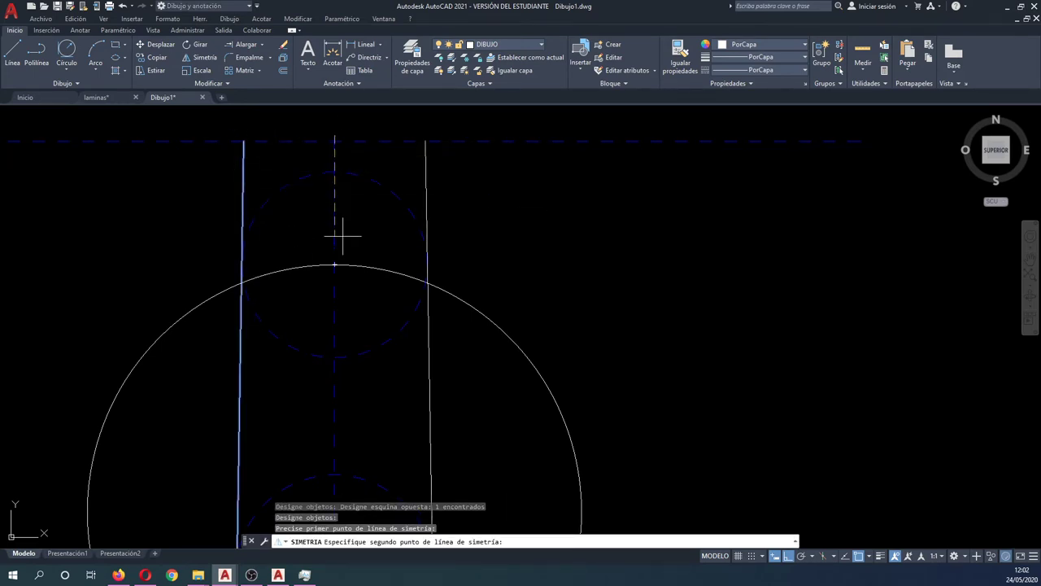
left_click(345, 286)
key("Escape")
key("Escape")
key("Escape")
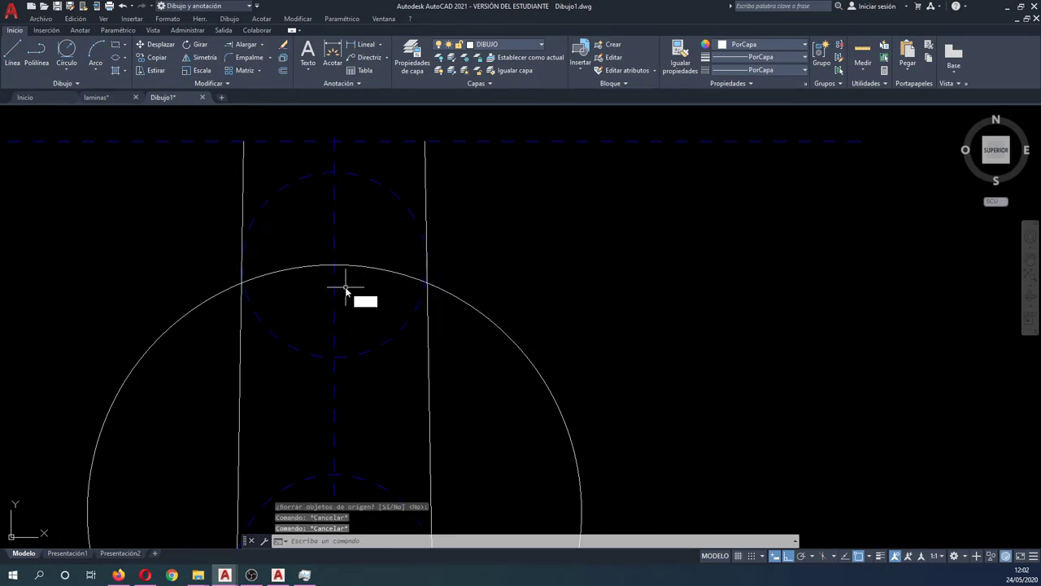
- Trim the guide line away outside the two neck edges
type("rr")
key("Return")
left_click(431, 171)
left_click(400, 139)
left_click(291, 148)
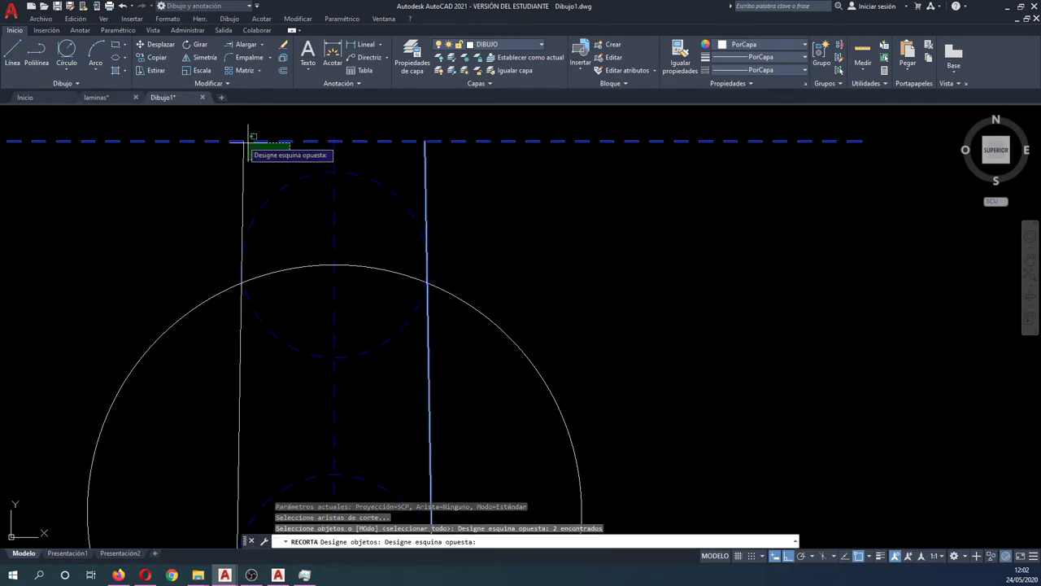
left_click(249, 137)
key("Return")
left_click(213, 145)
left_click(186, 110)
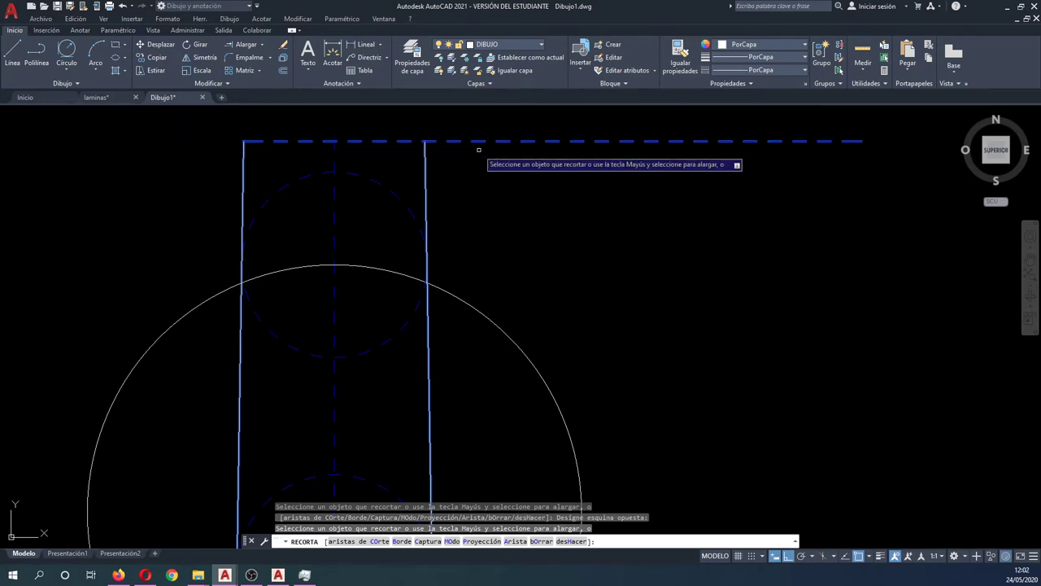
key("Escape")
- Match the dashed top neck line to the solid right edge so it becomes solid
key("Return")
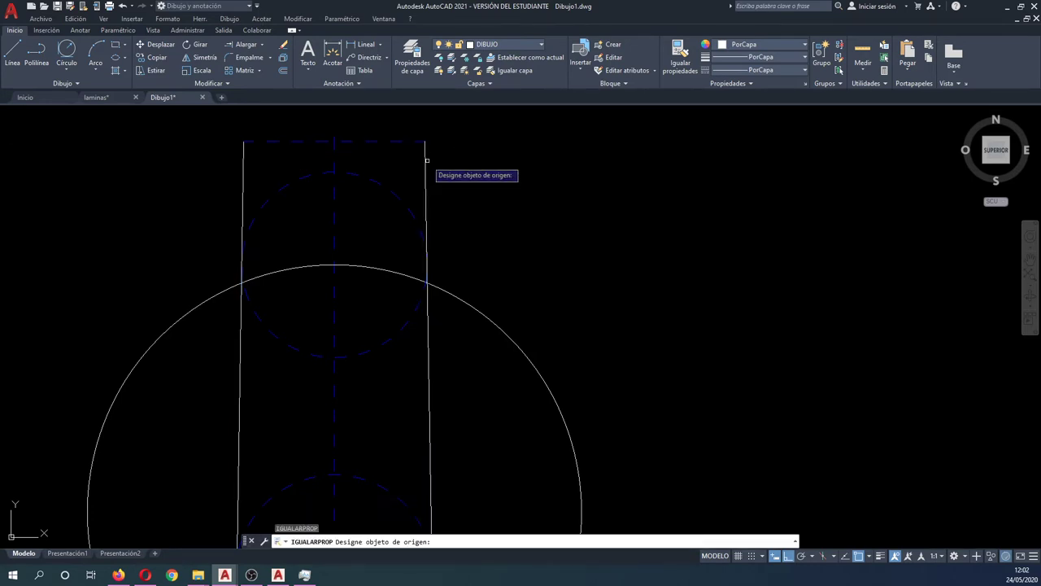
left_click(419, 163)
left_click(424, 159)
left_click(399, 130)
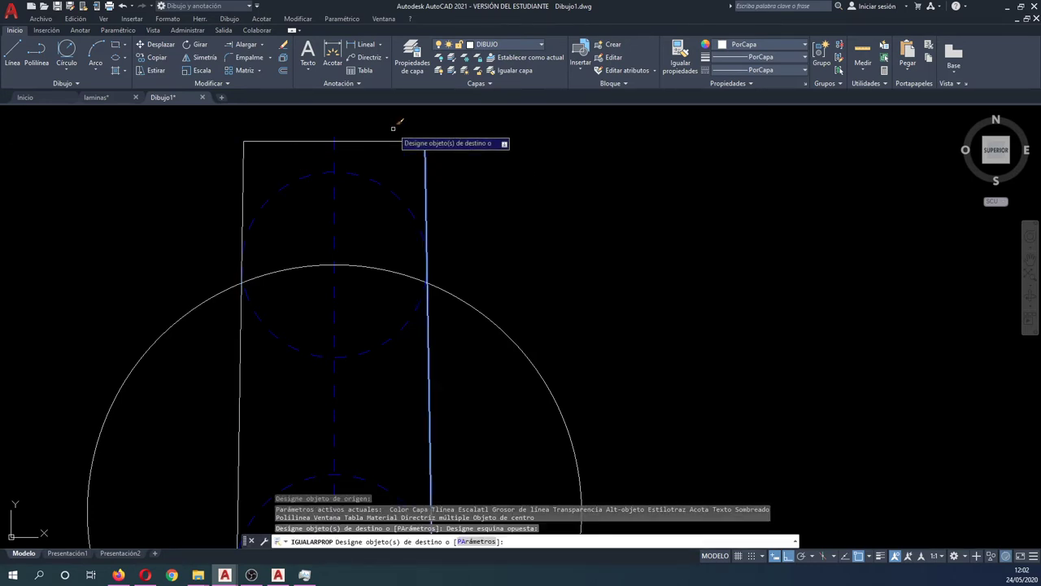
key("Escape")
scroll(407, 168, "down", 4)
middle_click_drag(528, 185, 509, 209)
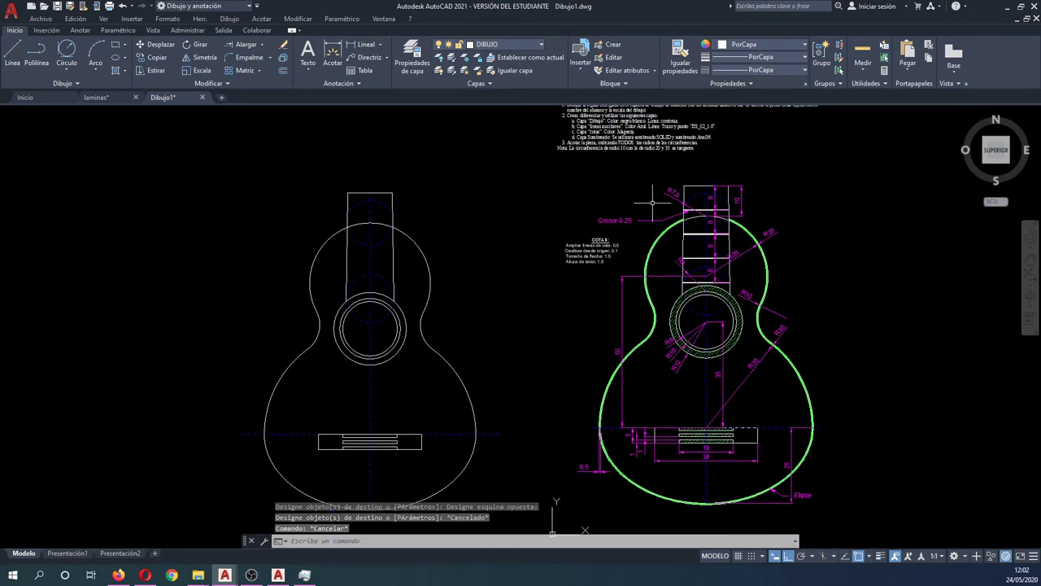
- Copy the neck's top line down the neck as fret lines at 8, 16 and 24 units
scroll(697, 183, "up", 1)
scroll(698, 179, "up", 3)
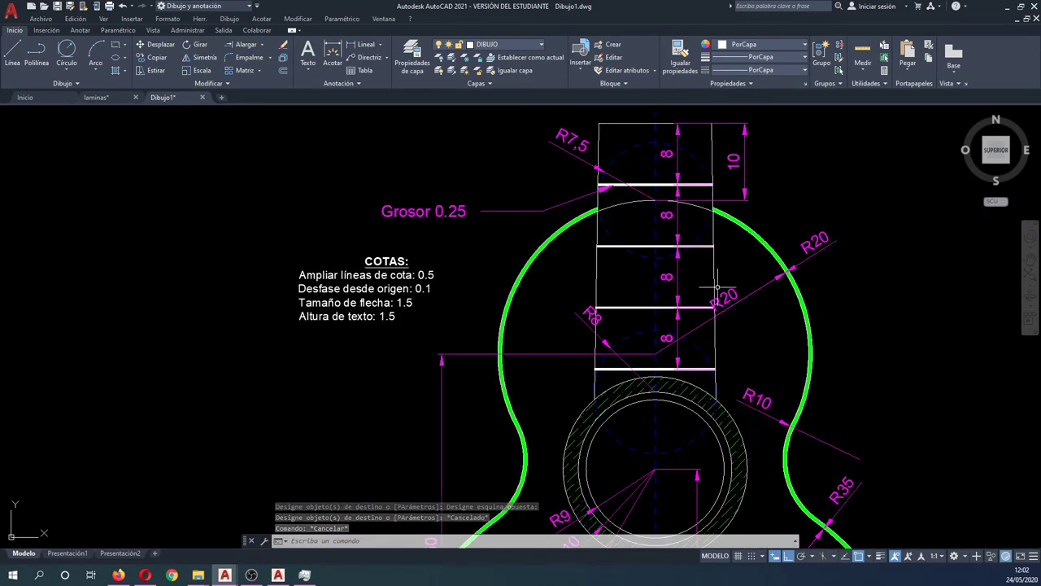
scroll(698, 219, "down", 4)
scroll(345, 238, "up", 2)
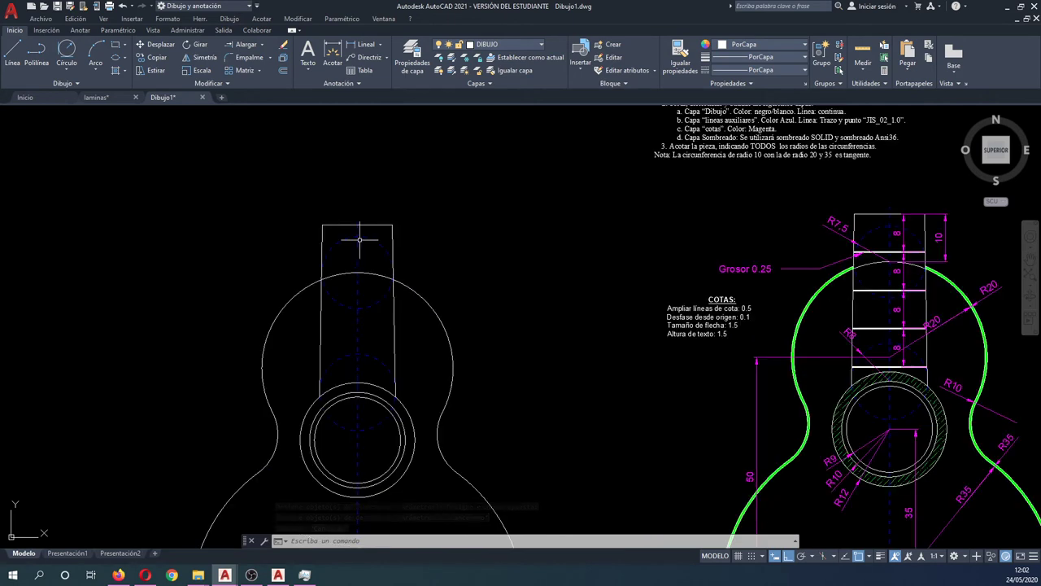
type("co")
key("Return")
scroll(378, 220, "up", 2)
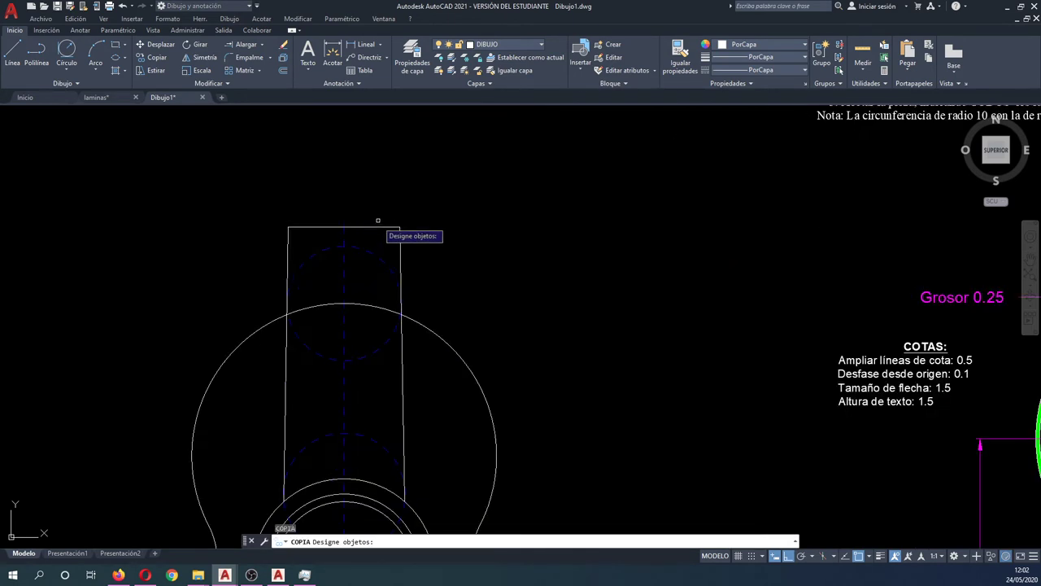
left_click(383, 227)
key("Return")
left_click(474, 201)
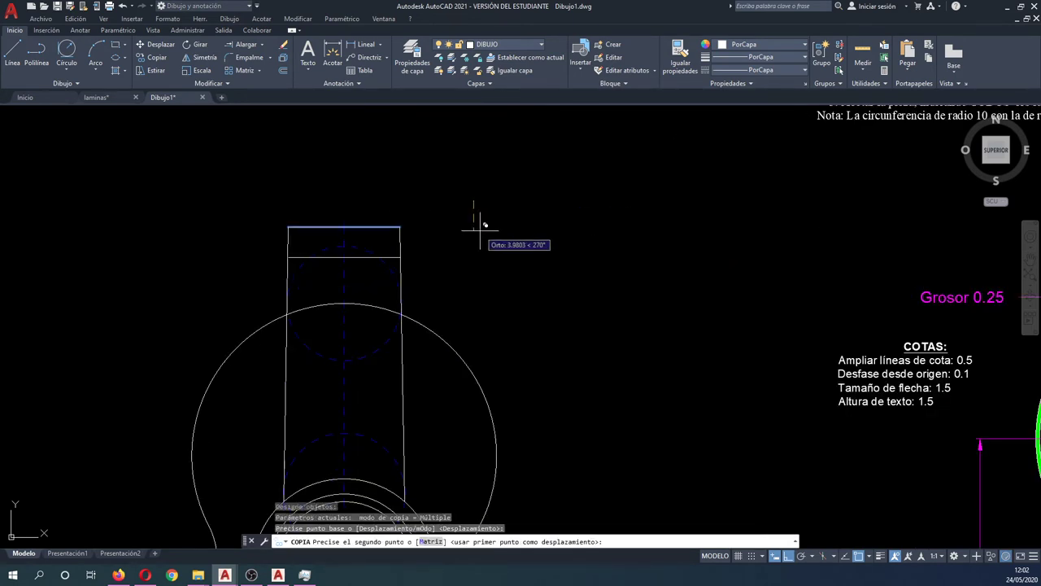
type("8")
key("Return")
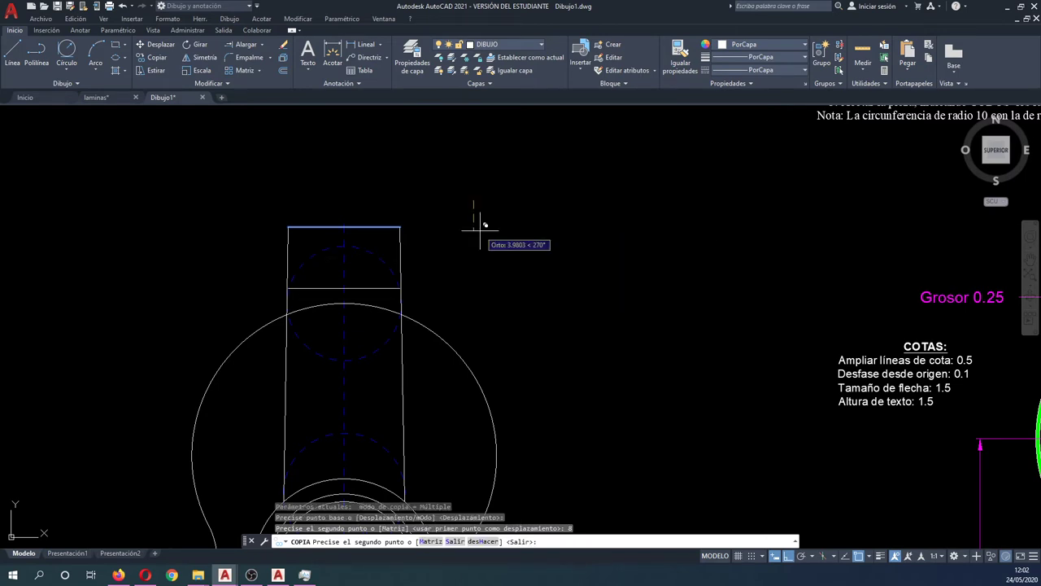
key("Return")
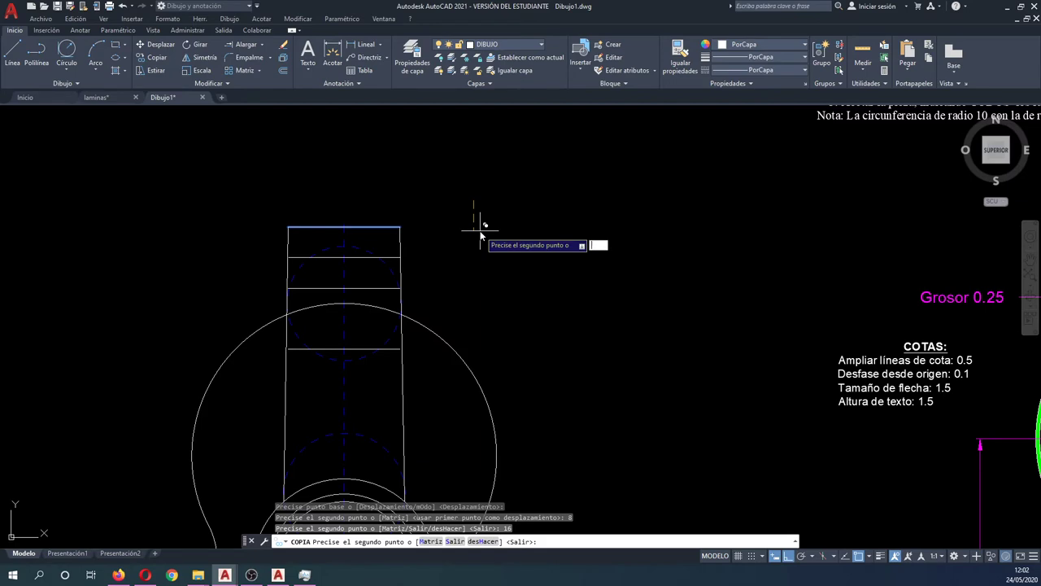
type("24")
key("Return")
key("Escape")
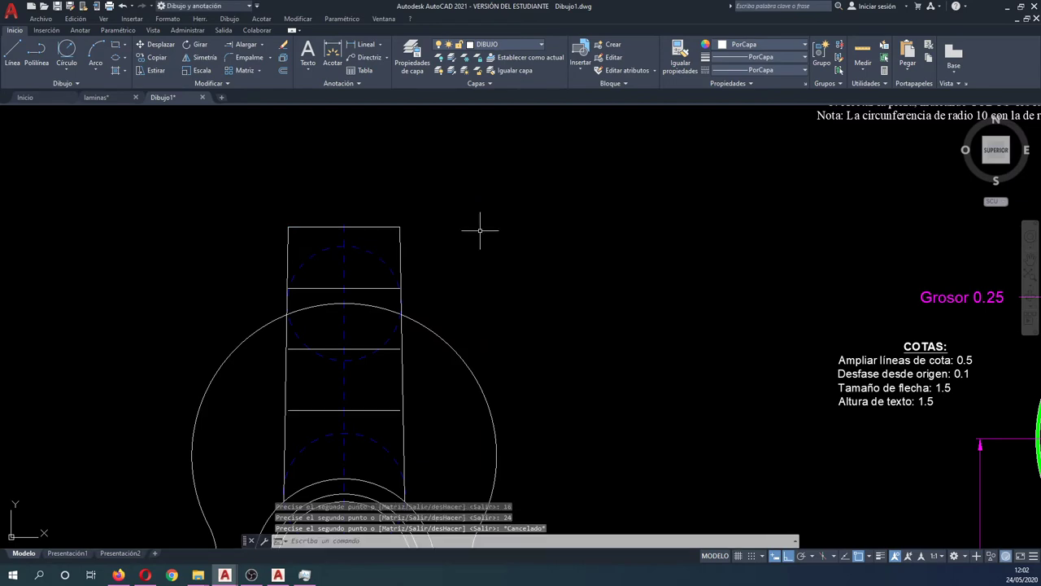
- Copy one more fret line further along the neck, then zoom in on the neck
scroll(477, 228, "up", 2)
scroll(471, 231, "down", 2)
scroll(531, 278, "down", 3)
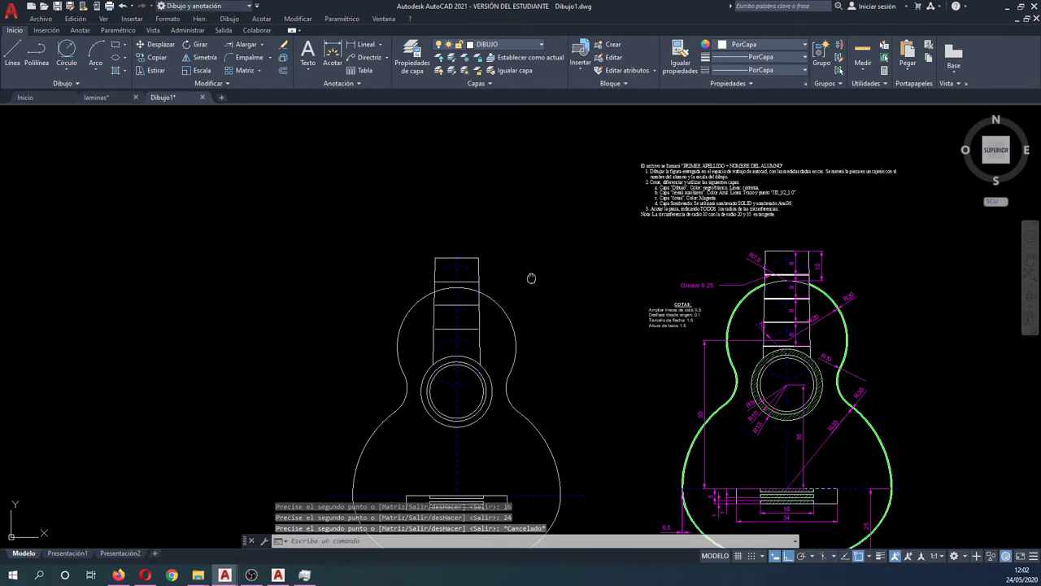
scroll(528, 348, "up", 2)
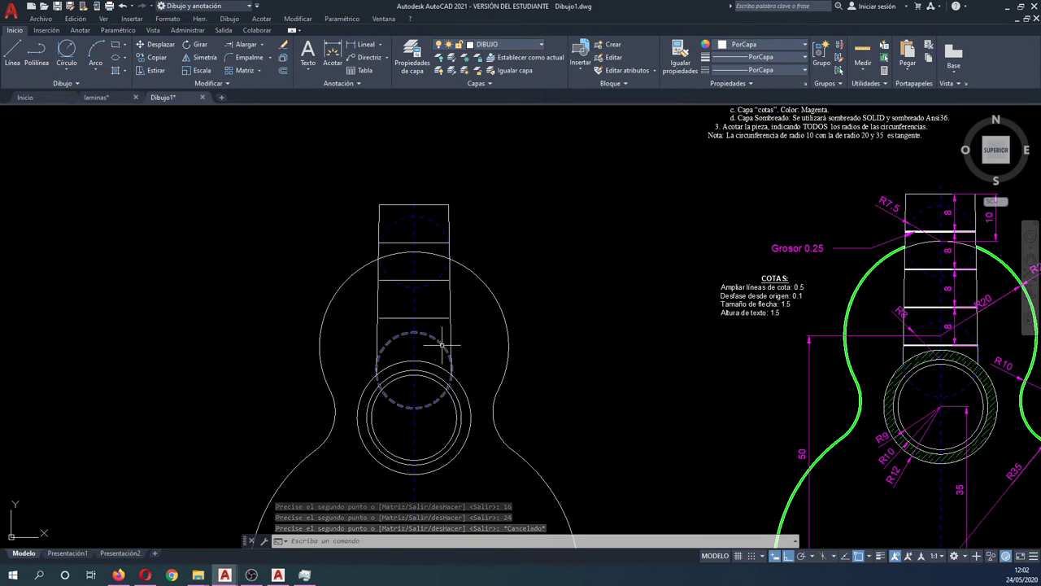
scroll(442, 346, "up", 2)
key("Return")
left_click(456, 318)
left_click(342, 281)
key("Return")
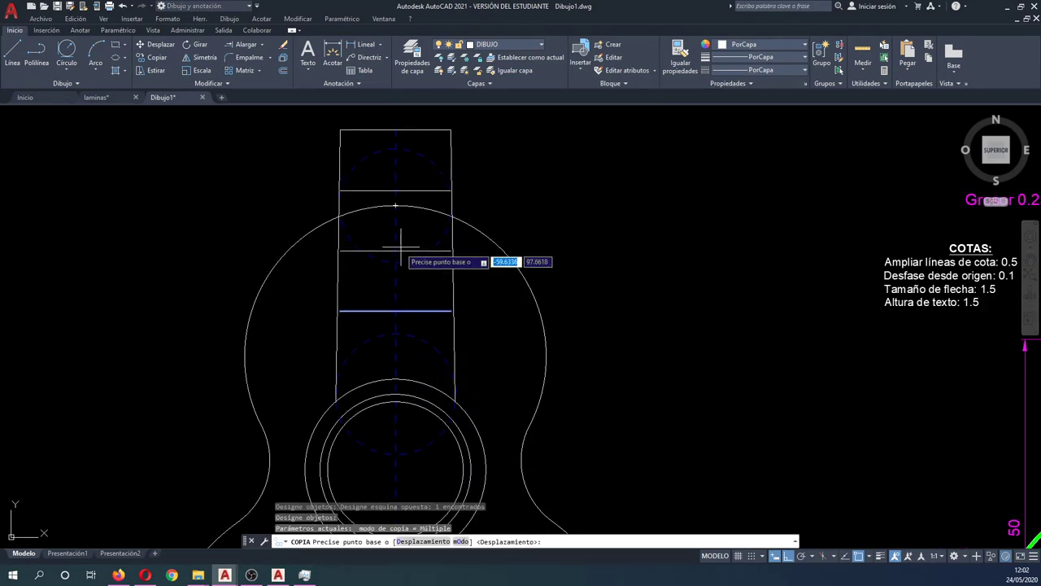
left_click(401, 248)
left_click(400, 302)
key("Escape")
scroll(399, 312, "down", 2)
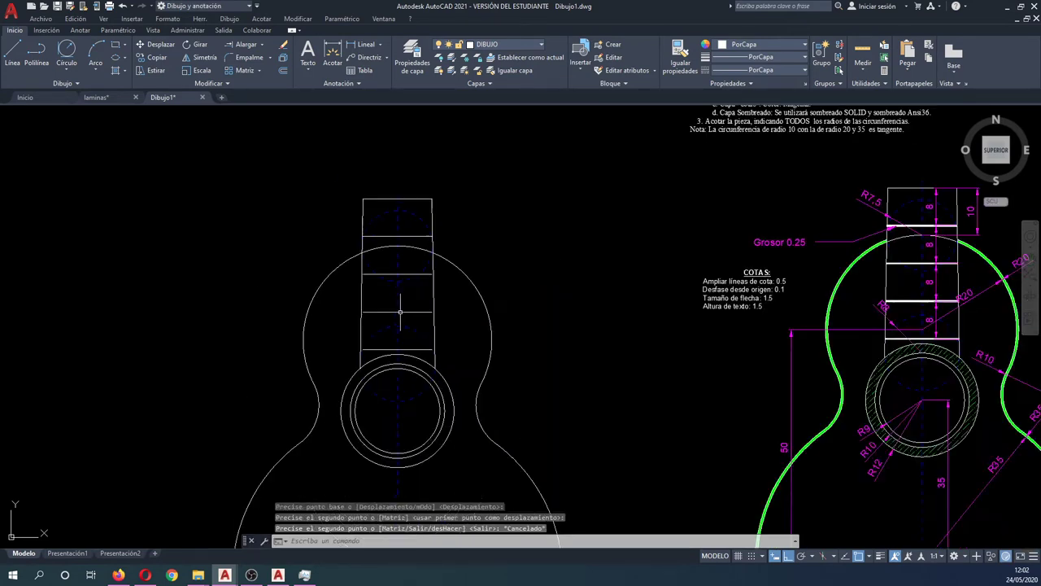
middle_click_drag(731, 361, 656, 358)
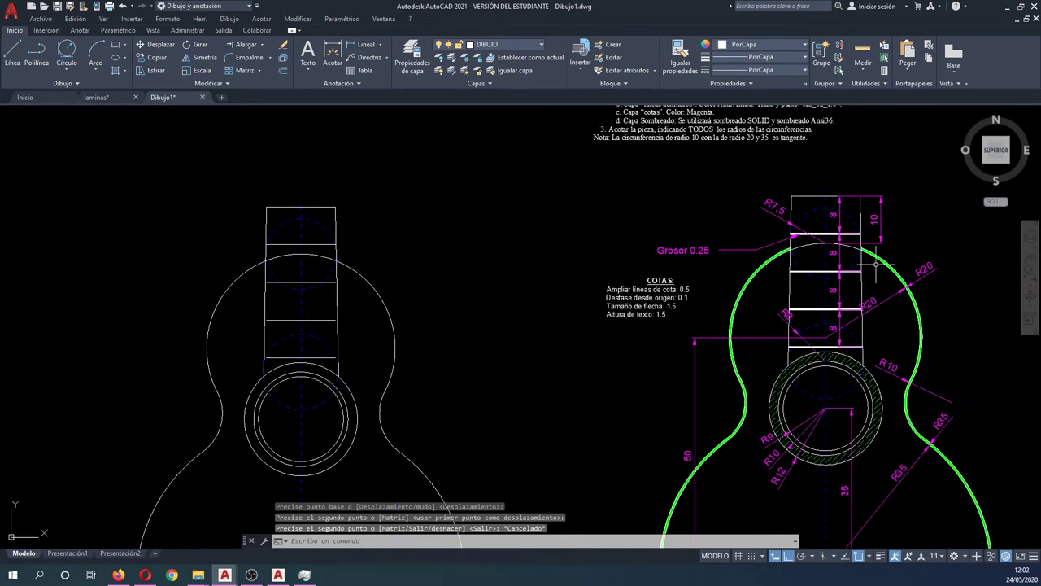
scroll(875, 264, "up", 3)
scroll(875, 265, "up", 2)
scroll(836, 232, "down", 5)
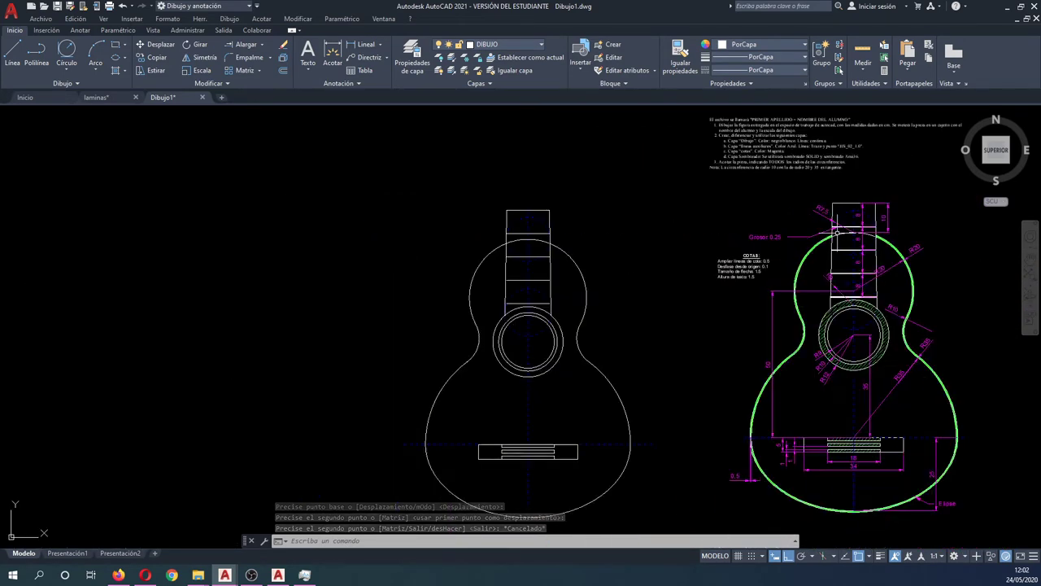
scroll(488, 290, "up", 5)
scroll(493, 303, "up", 1)
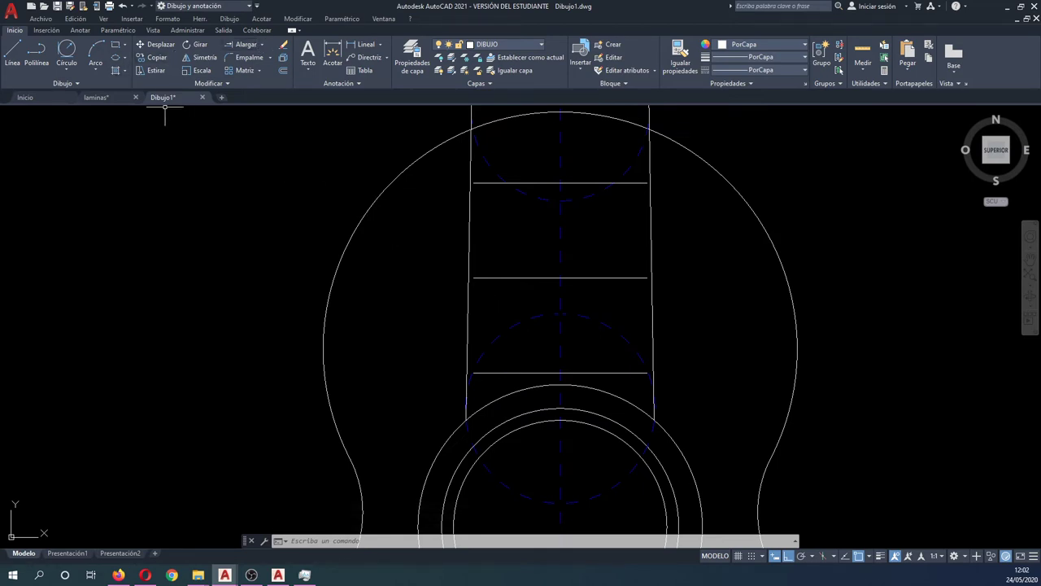
scroll(477, 189, "up", 4)
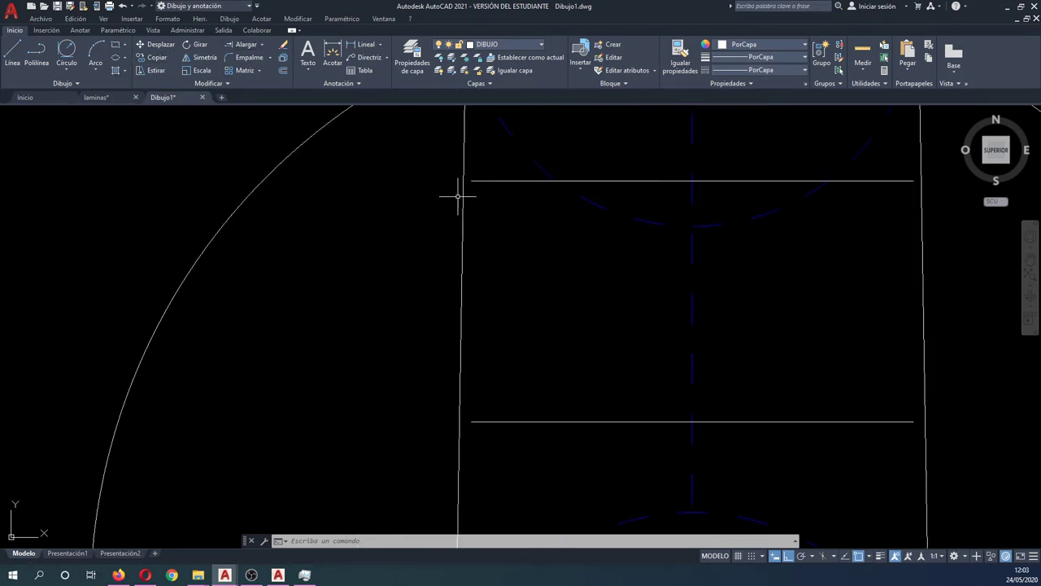
- Extend the lower, top and middle fret lines to the neck's left and right edges
left_click(248, 45)
left_click(482, 302)
left_click(439, 305)
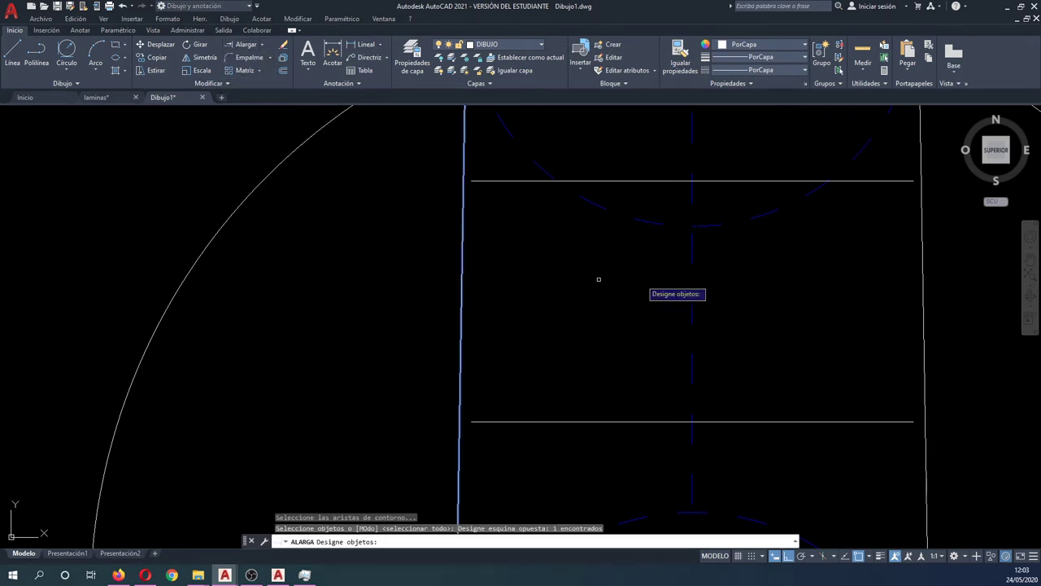
left_click(1007, 292)
left_click(902, 289)
scroll(892, 285, "down", 4)
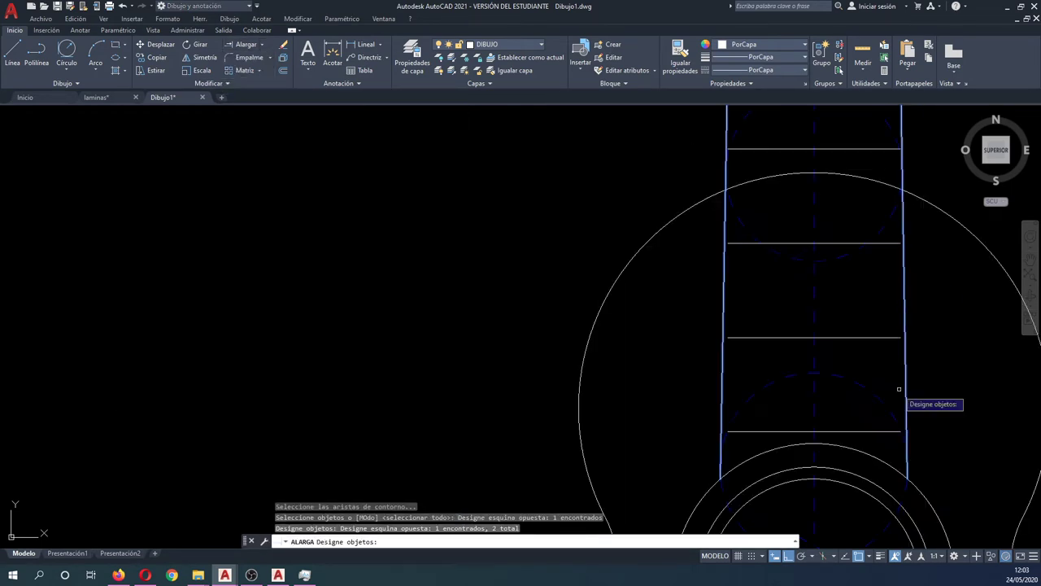
key("Return")
left_click(895, 359)
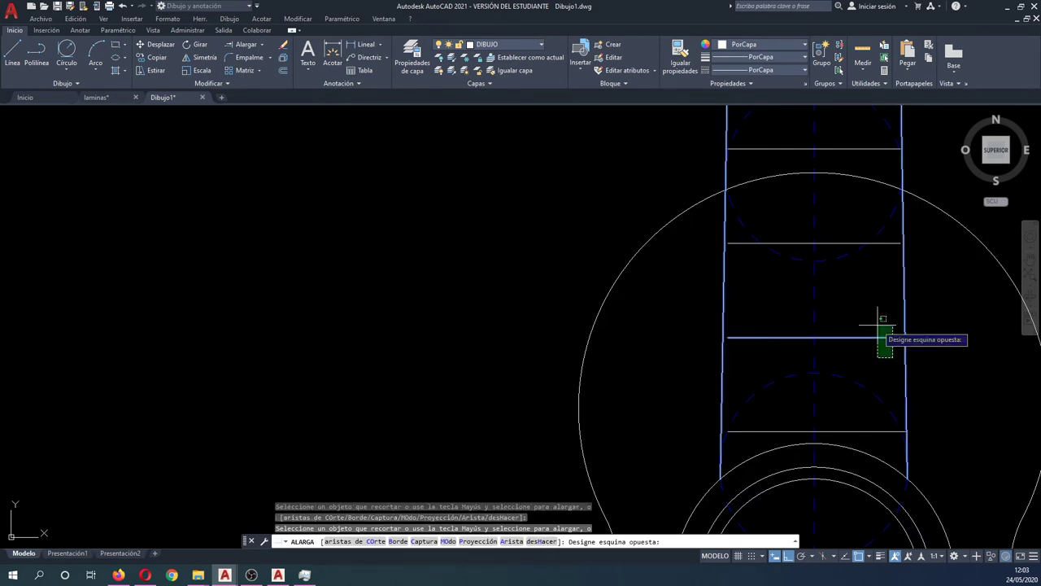
left_click(879, 325)
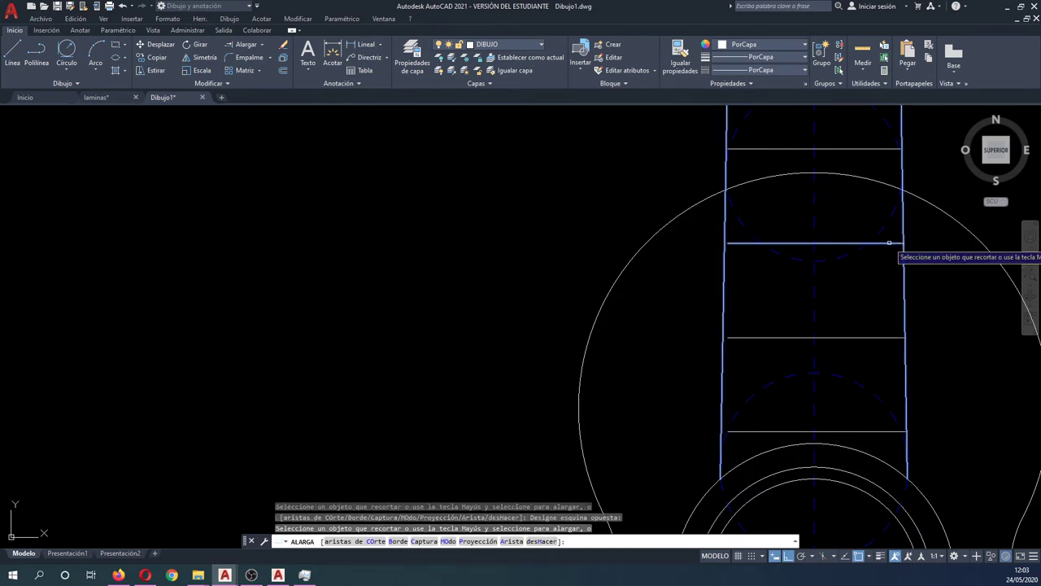
left_click(867, 149)
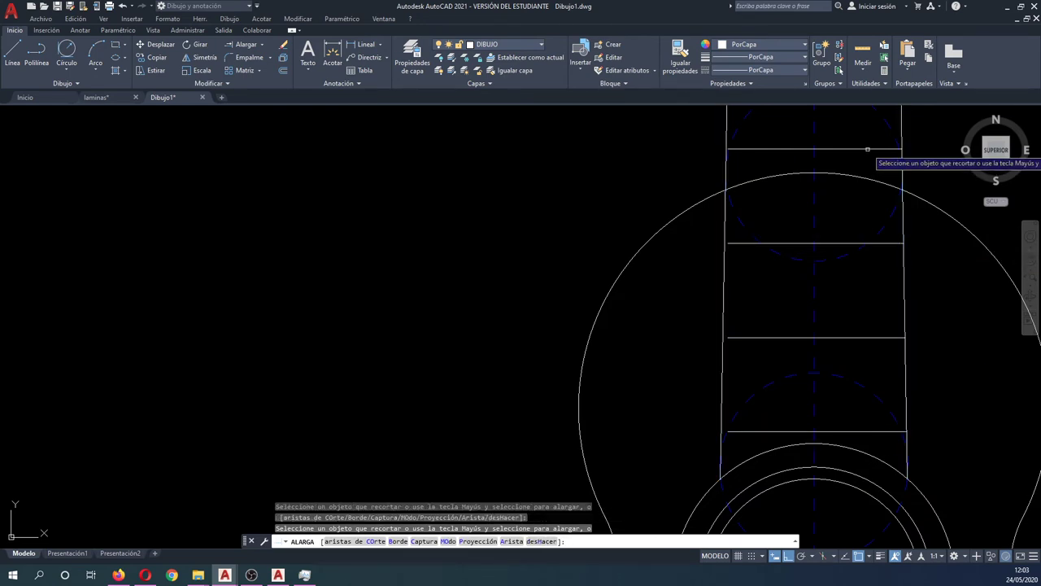
left_click(742, 243)
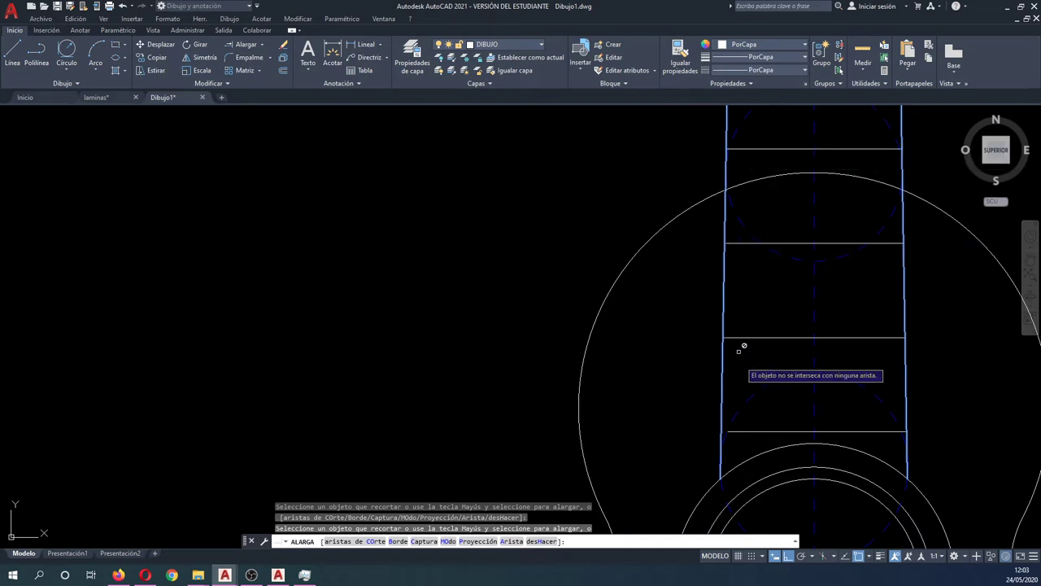
scroll(719, 301, "down", 2)
scroll(735, 220, "up", 2)
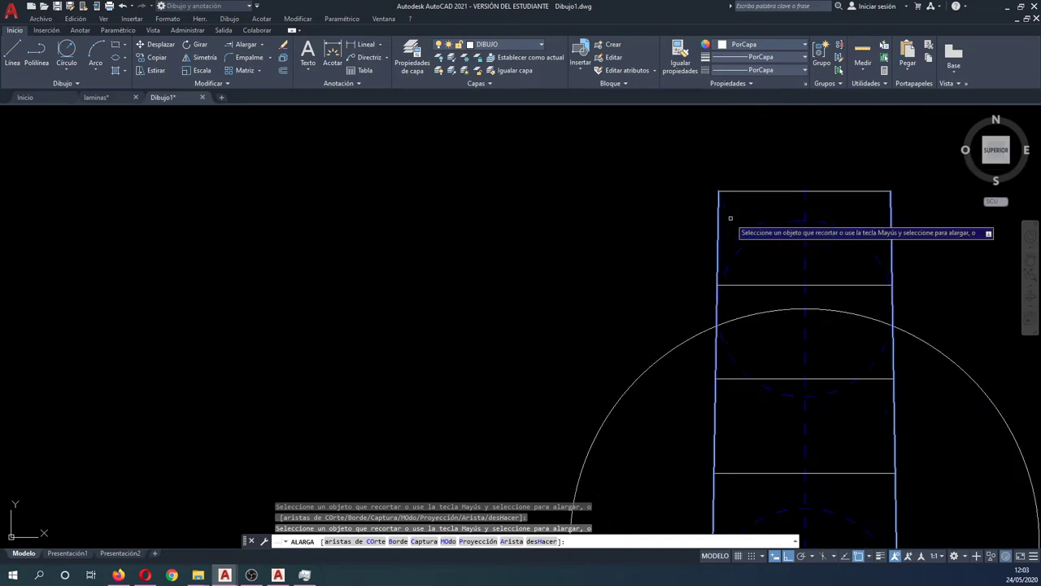
key("Escape")
type("pe")
key("Return")
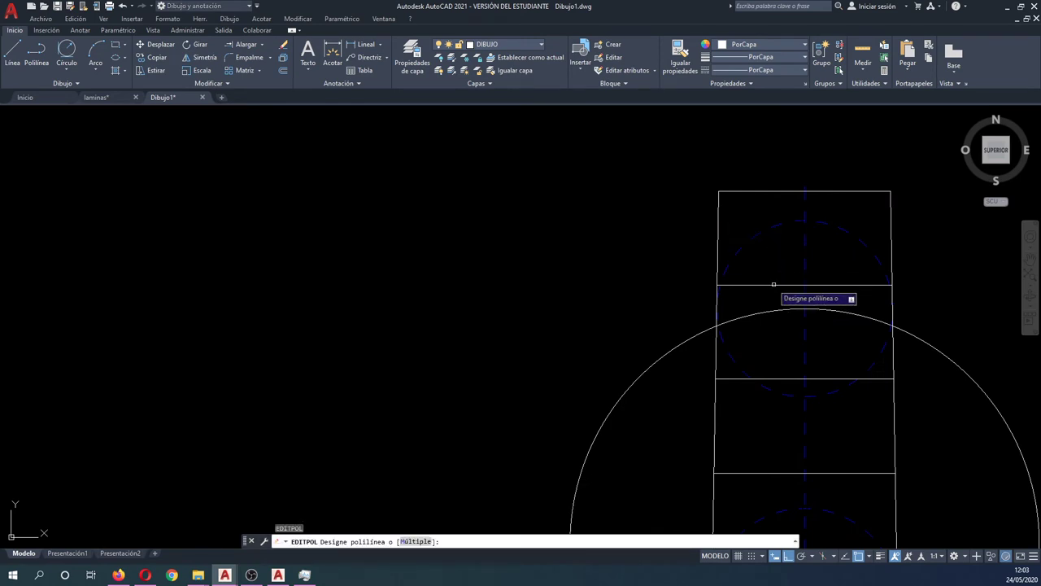
- Give the upper fret line a polyline width of 0.25
left_click(771, 285)
left_click(798, 337)
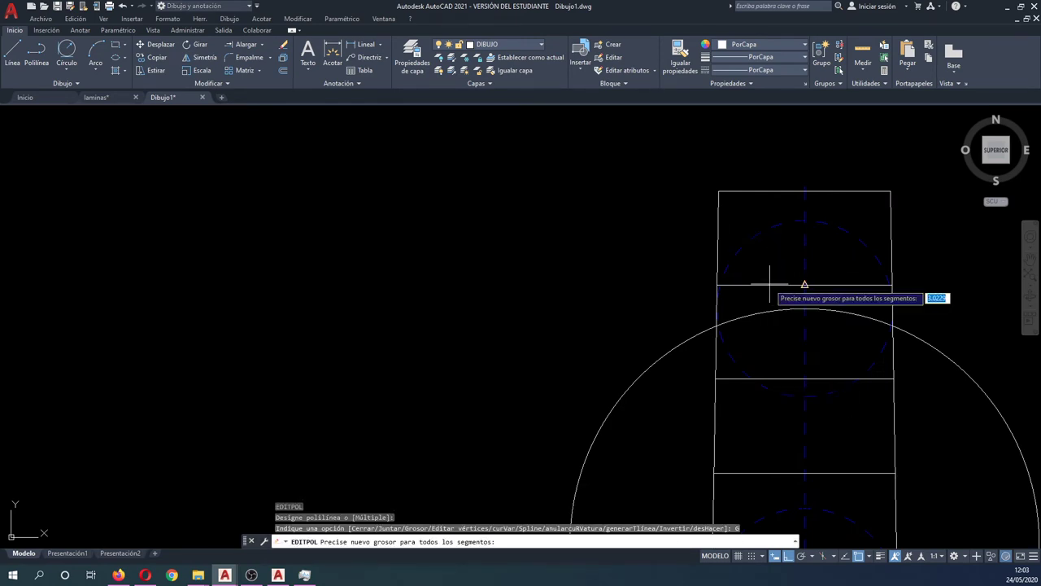
type("0")
key("Return")
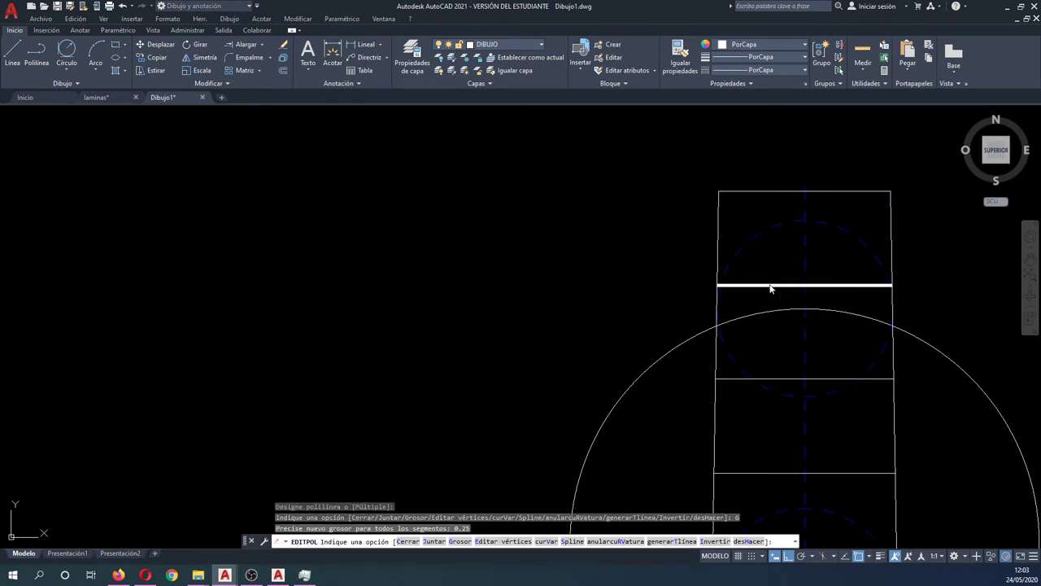
key("Escape")
key("Escape")
key("Escape")
key("Escape")
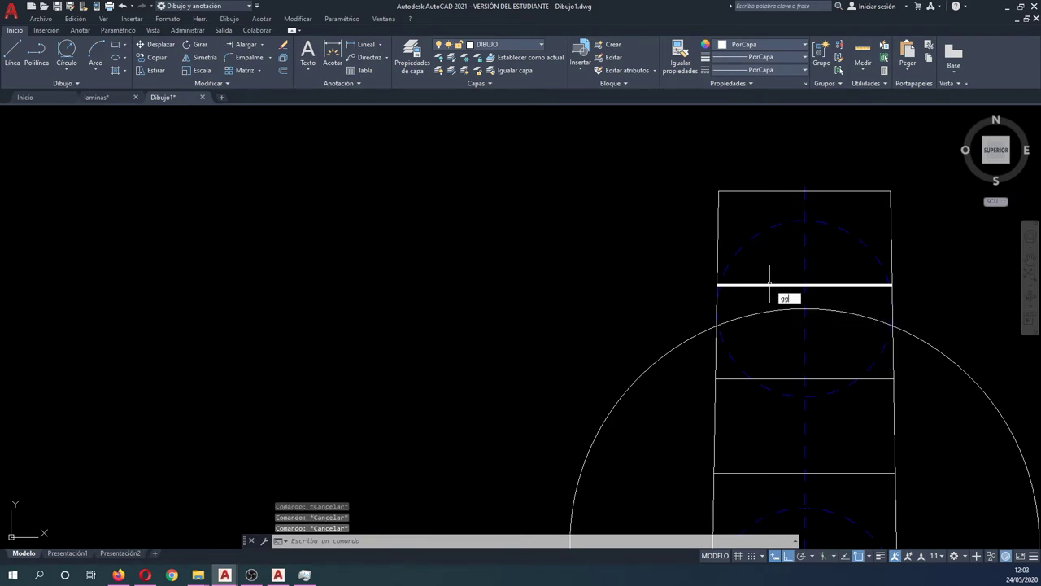
- Match the remaining fret lines to the thick 0.25-width fret line
type("ig")
key("Return")
left_click(770, 284)
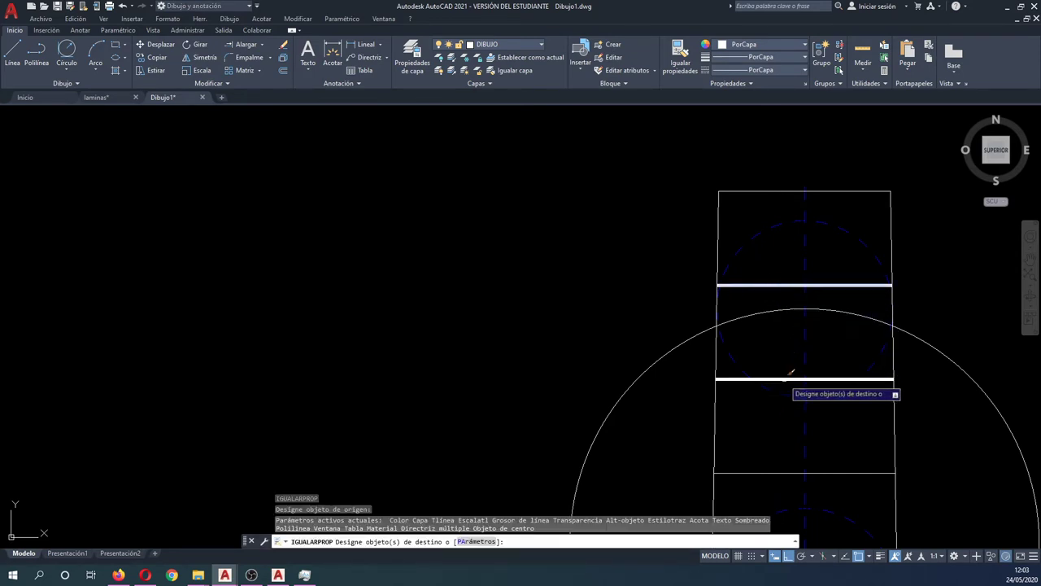
left_click(786, 377)
left_click(783, 470)
middle_click_drag(783, 470, 767, 338)
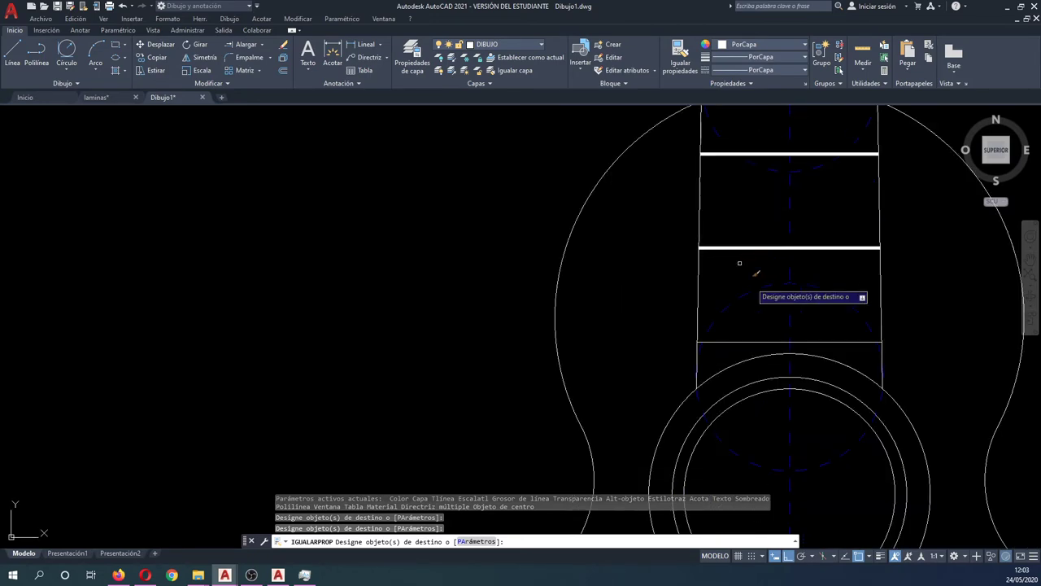
left_click(773, 342)
key("Escape")
scroll(715, 348, "down", 2)
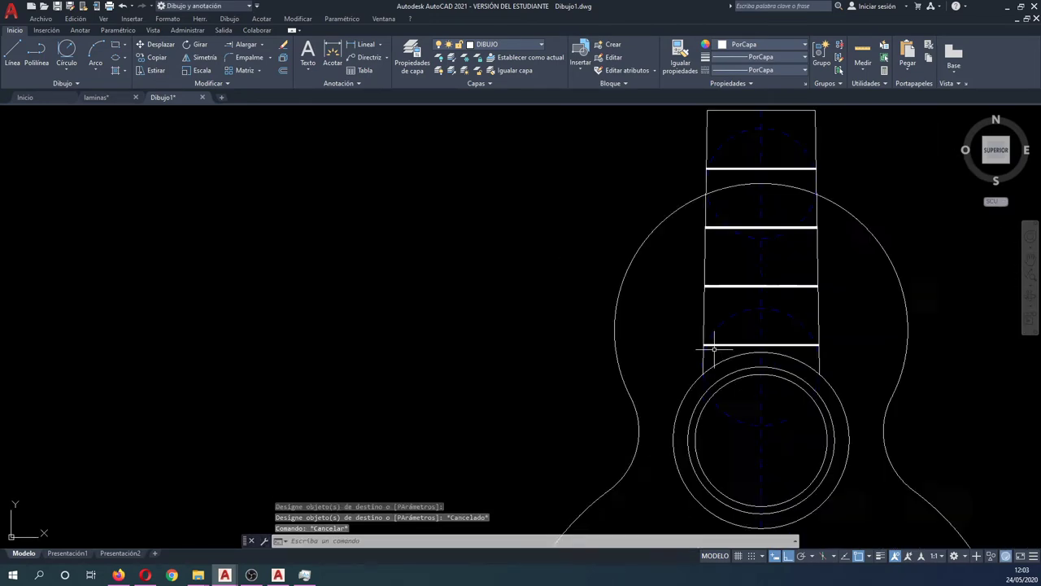
scroll(714, 348, "down", 3)
- Frame both guitars and start OFFSET with a 0.5 offset distance
middle_click_drag(713, 350, 361, 263)
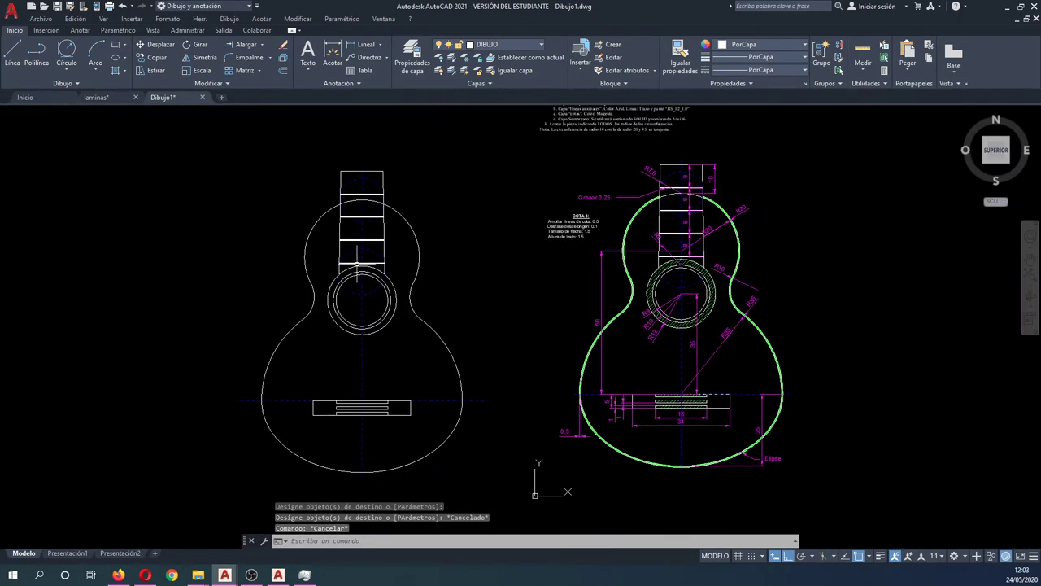
scroll(440, 278, "up", 2)
middle_click_drag(467, 270, 445, 289)
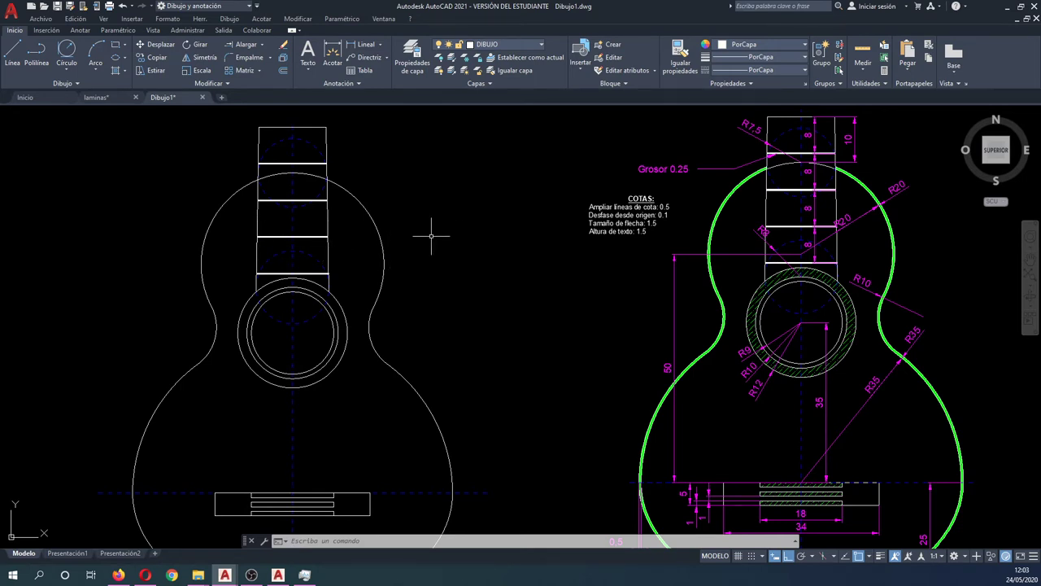
type("eq")
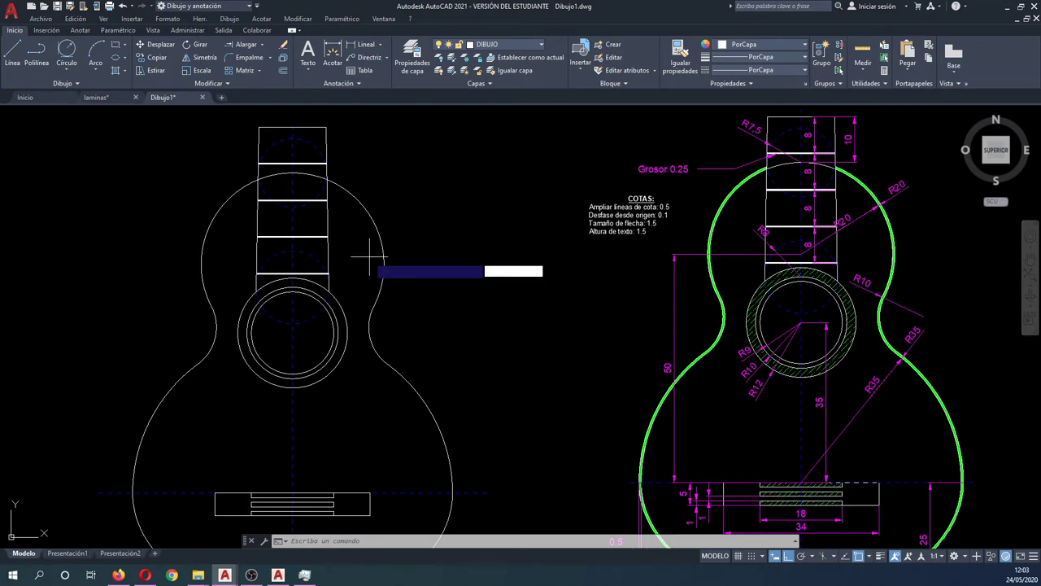
key("Return")
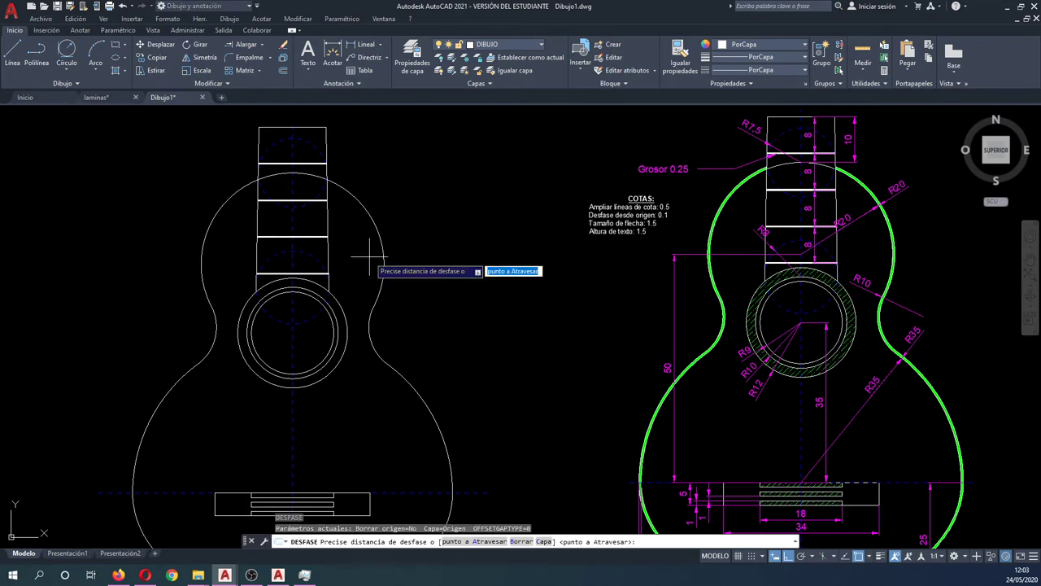
middle_click_drag(700, 496, 691, 370)
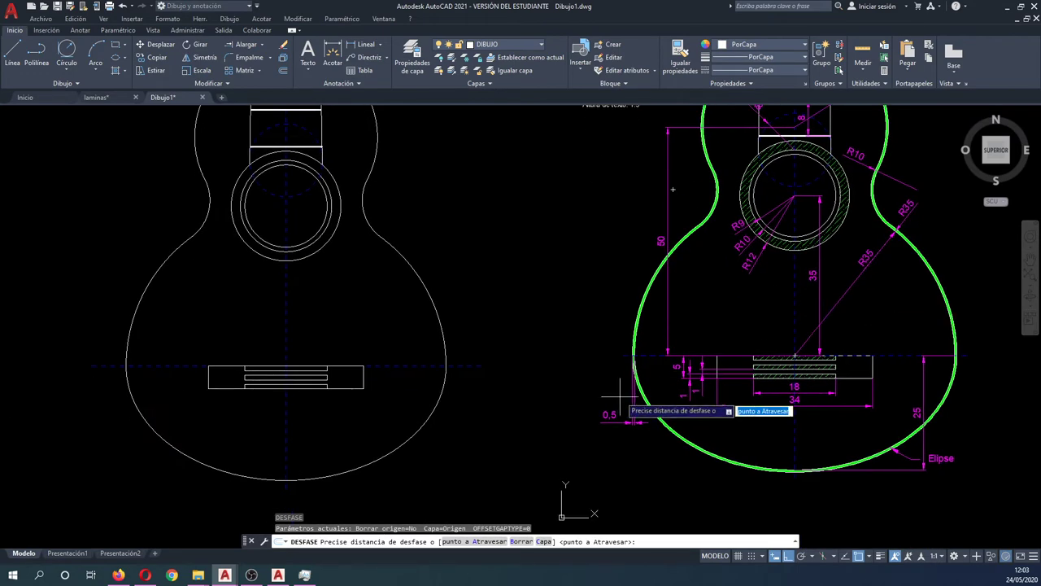
scroll(642, 382, "down", 3)
scroll(561, 286, "up", 3)
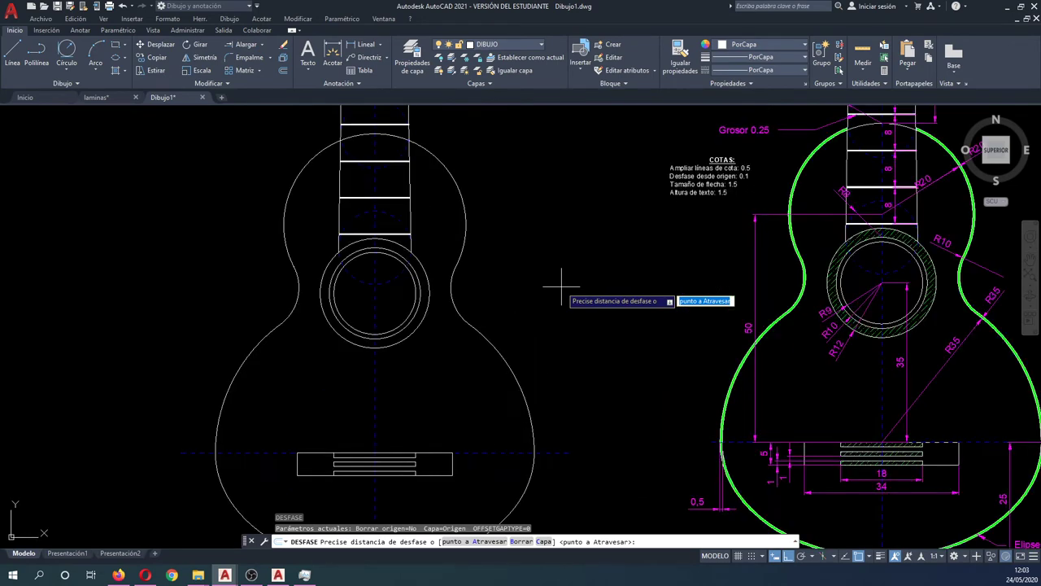
type("0.5")
key("Return")
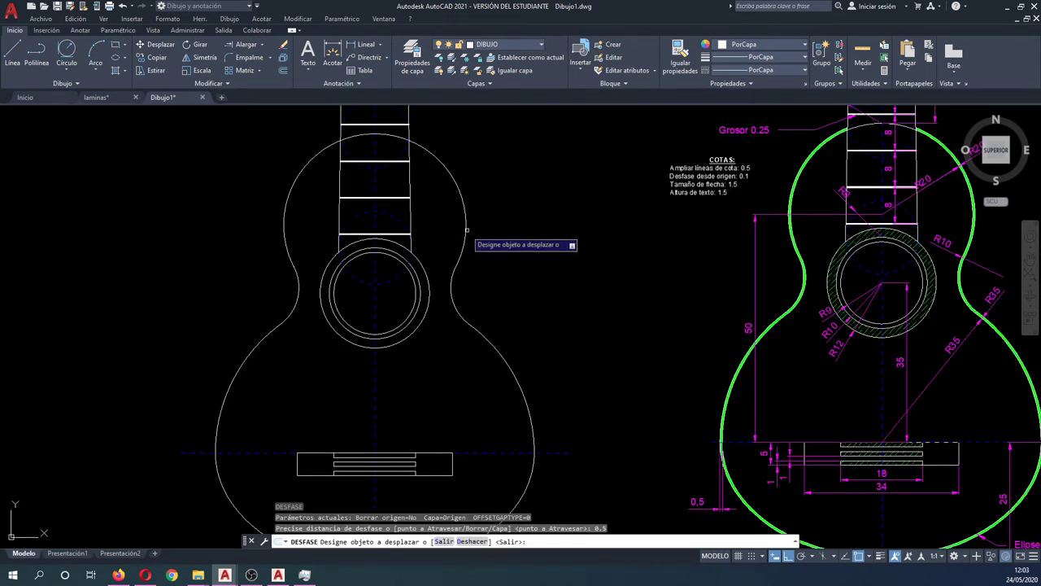
- Offset the guitar body outline 0.5 outward to double its border, then end the command
left_click(465, 228)
left_click(512, 361)
middle_click_drag(512, 362, 518, 288)
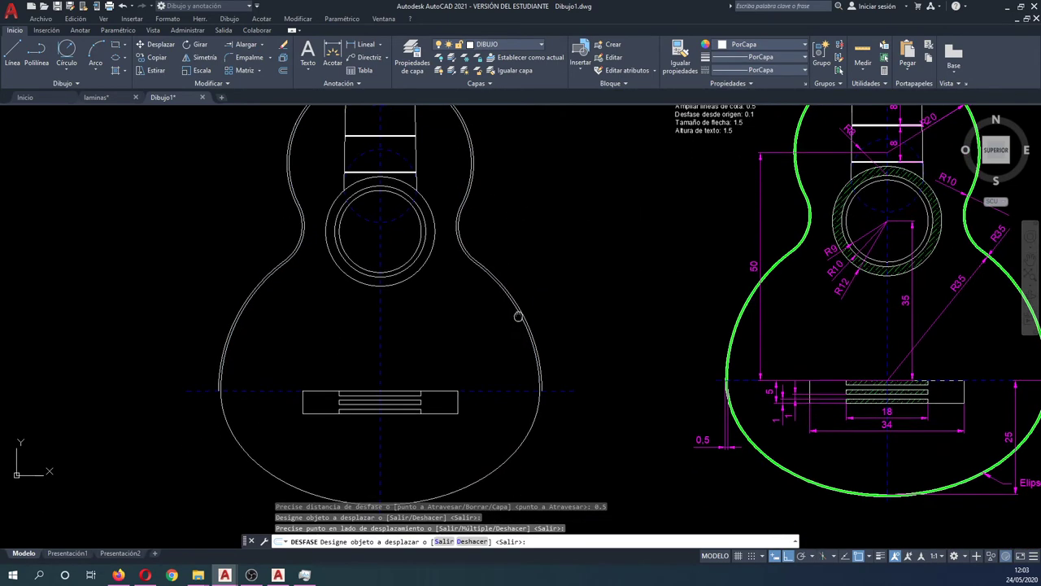
left_click(535, 407)
key("Escape")
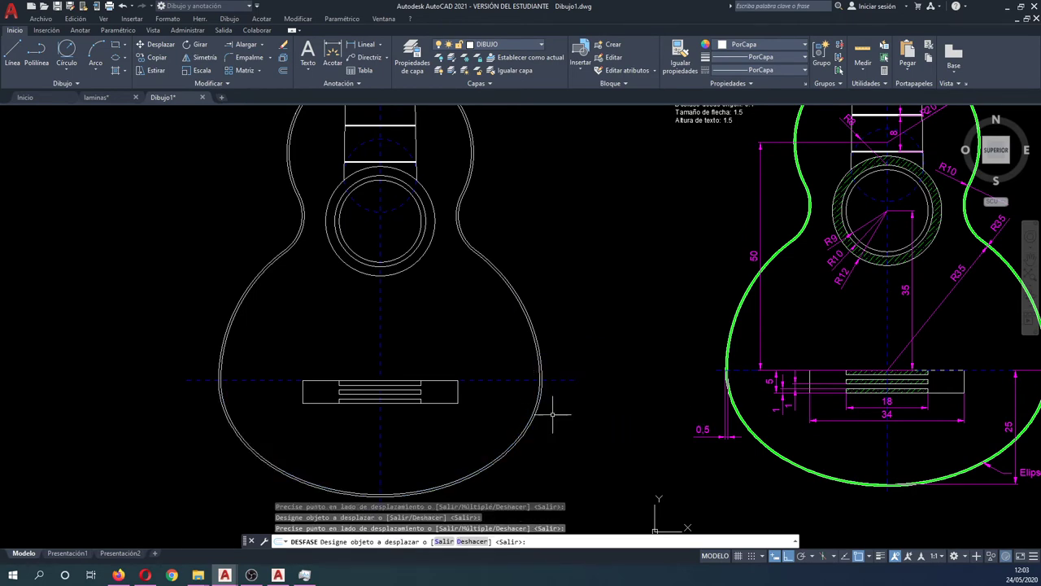
key("Escape")
key("Escape")
middle_click_drag(451, 283, 469, 326)
- Start TRIM and window-select both neck lines as cutting edges
type("tr")
key("Return")
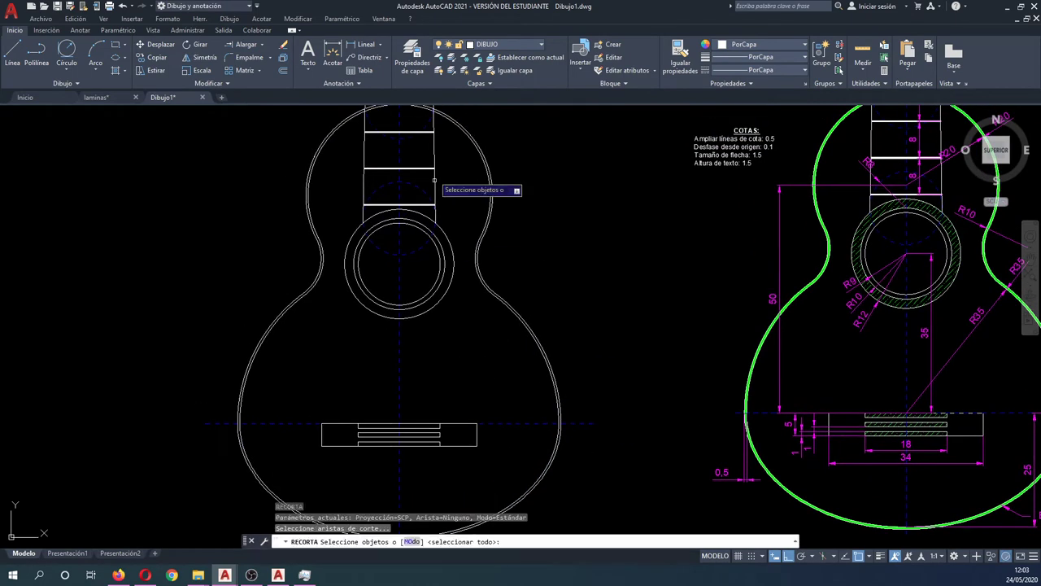
scroll(451, 196, "up", 2)
scroll(450, 196, "up", 2)
left_click(517, 257)
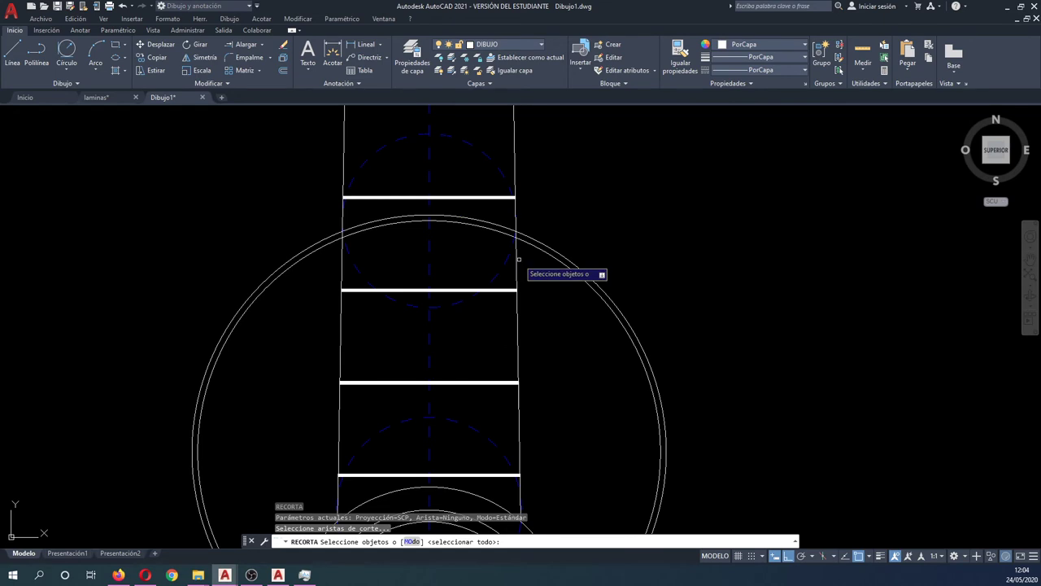
left_click(510, 259)
left_click(357, 273)
left_click(331, 271)
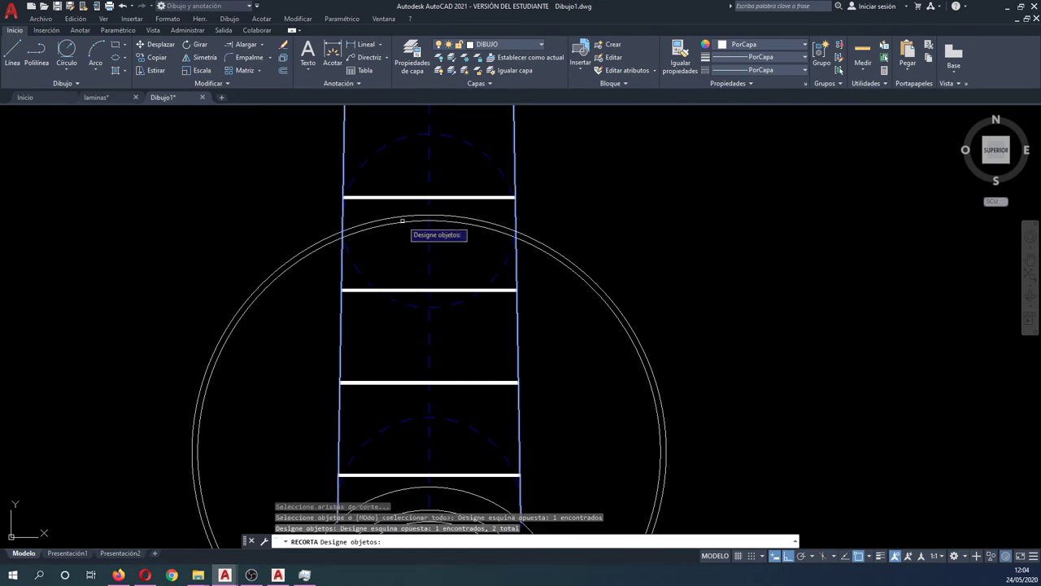
key("Return")
- Cancel the trim and pan to show the whole reference guitar
key("Escape")
scroll(525, 220, "down", 4)
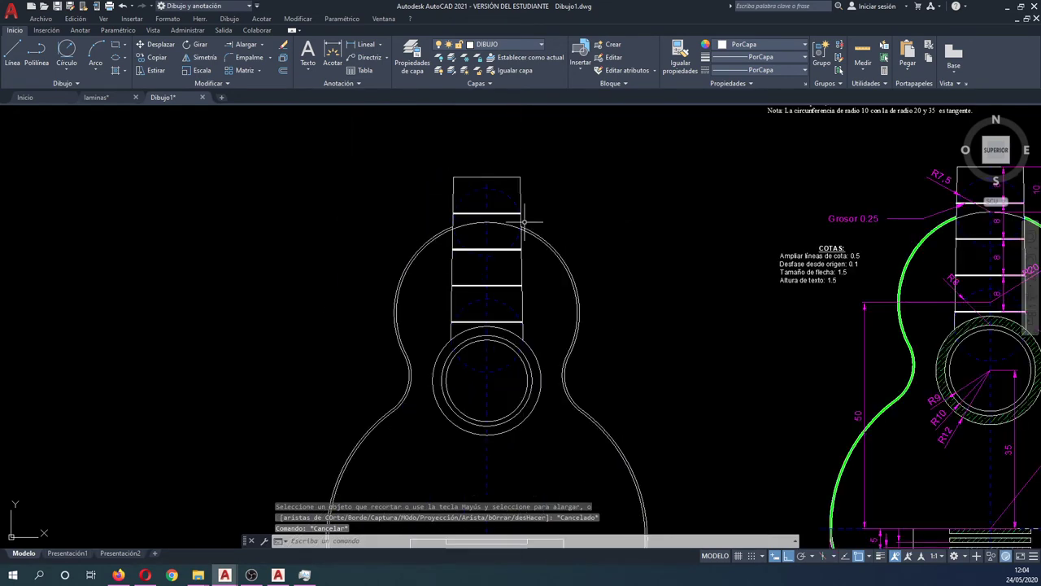
middle_click_drag(660, 262, 536, 240)
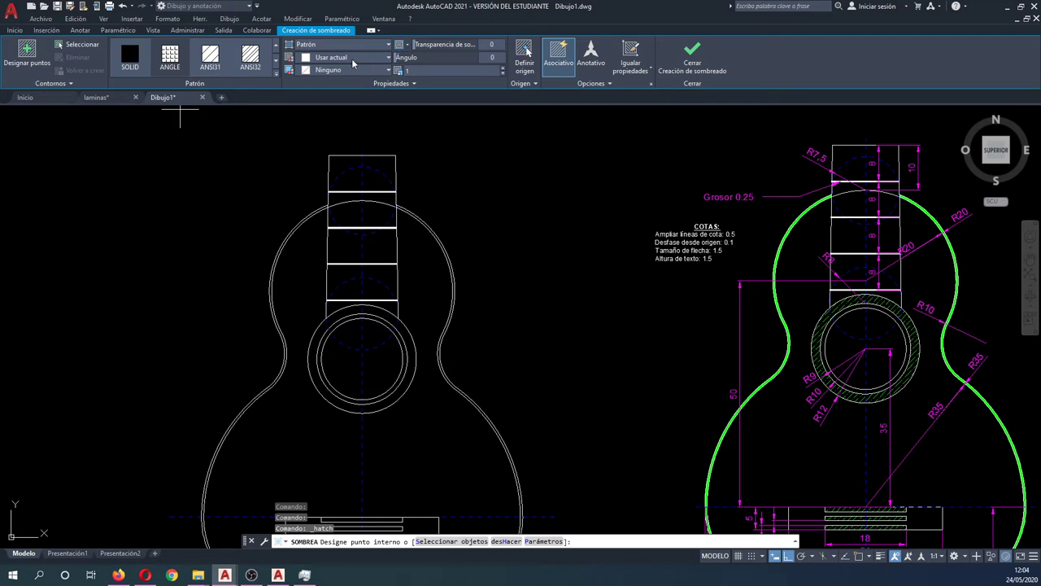
- Set the hatch colour to green and the pattern to SOLID, picking inside the body outline
left_click(353, 63)
left_click(325, 179)
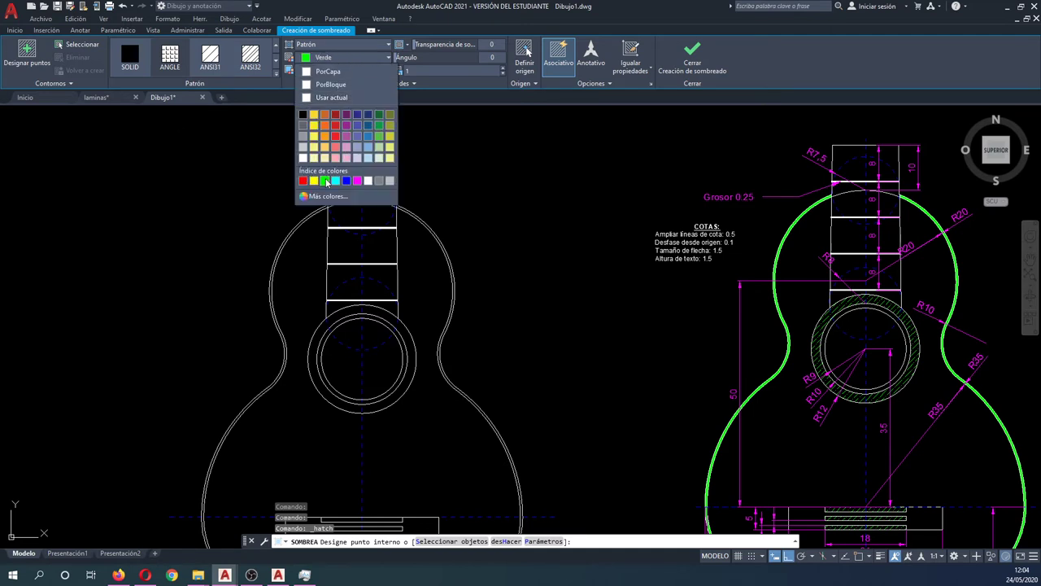
scroll(301, 220, "up", 2)
scroll(302, 218, "up", 5)
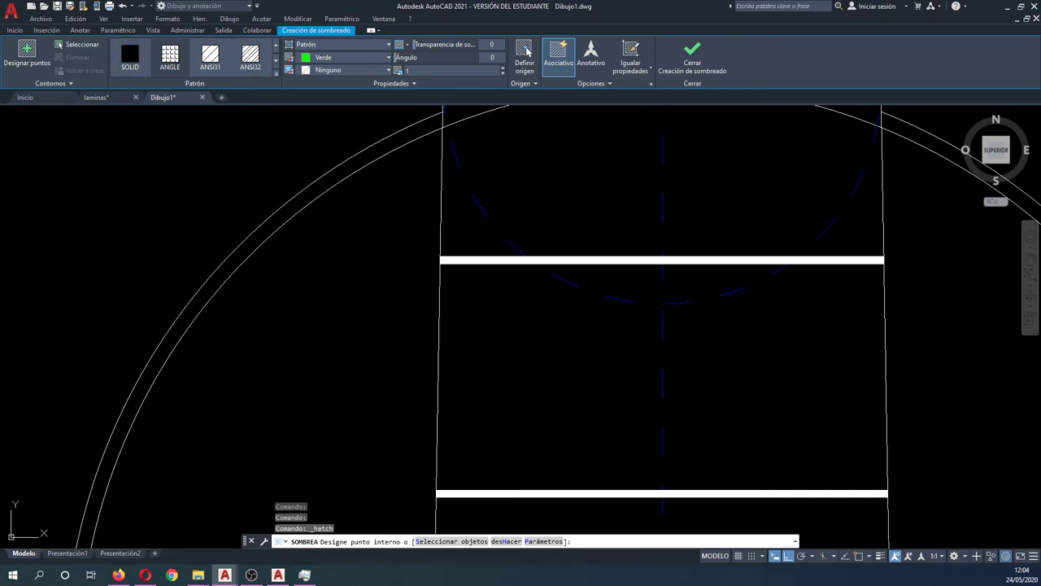
left_click(366, 169)
scroll(366, 163, "down", 4)
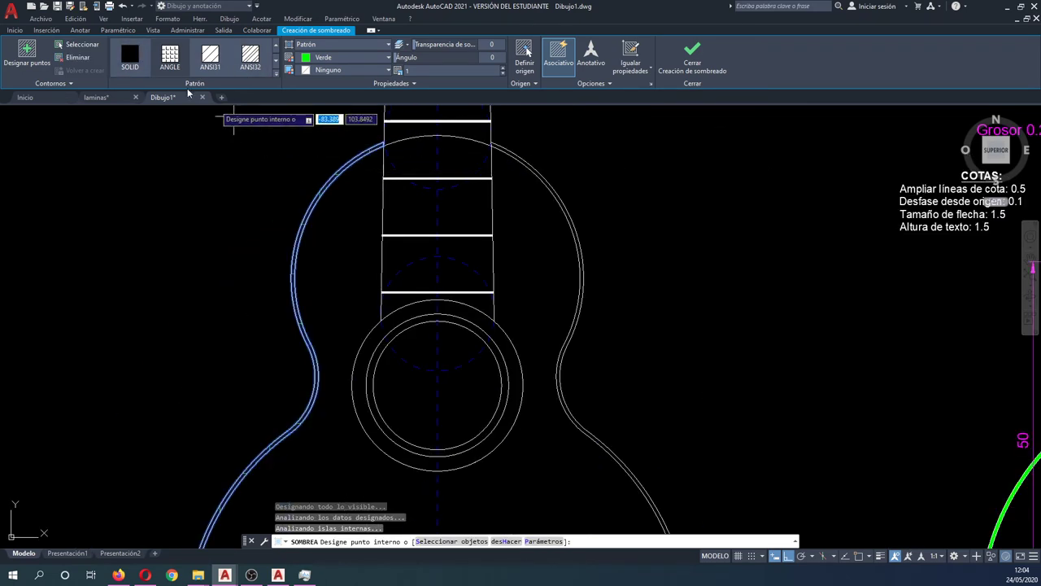
left_click(141, 51)
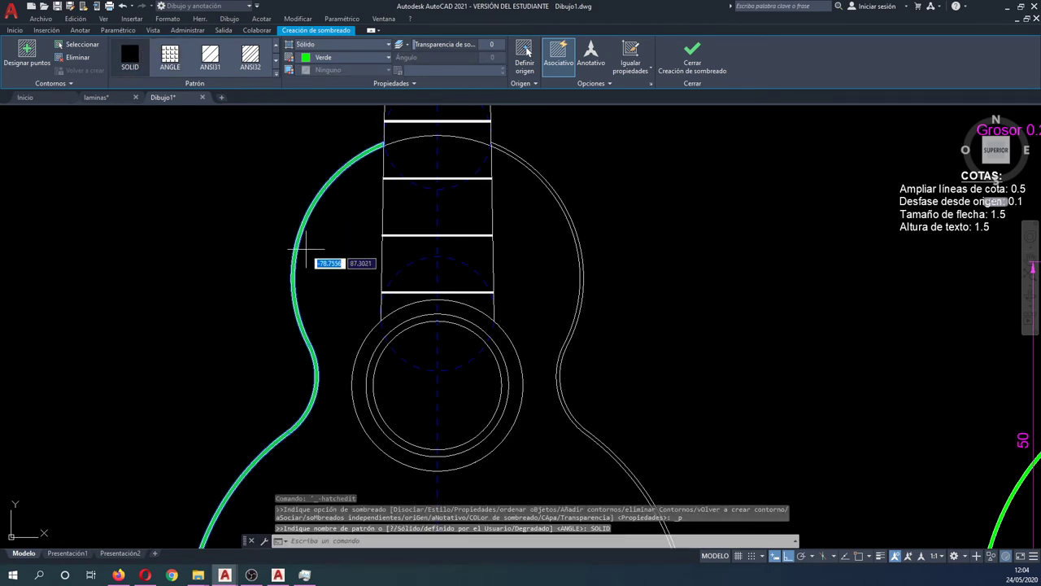
- Pick inside the lower outline strip and dismiss the open-boundary error
scroll(378, 122, "down", 3)
scroll(326, 366, "up", 2)
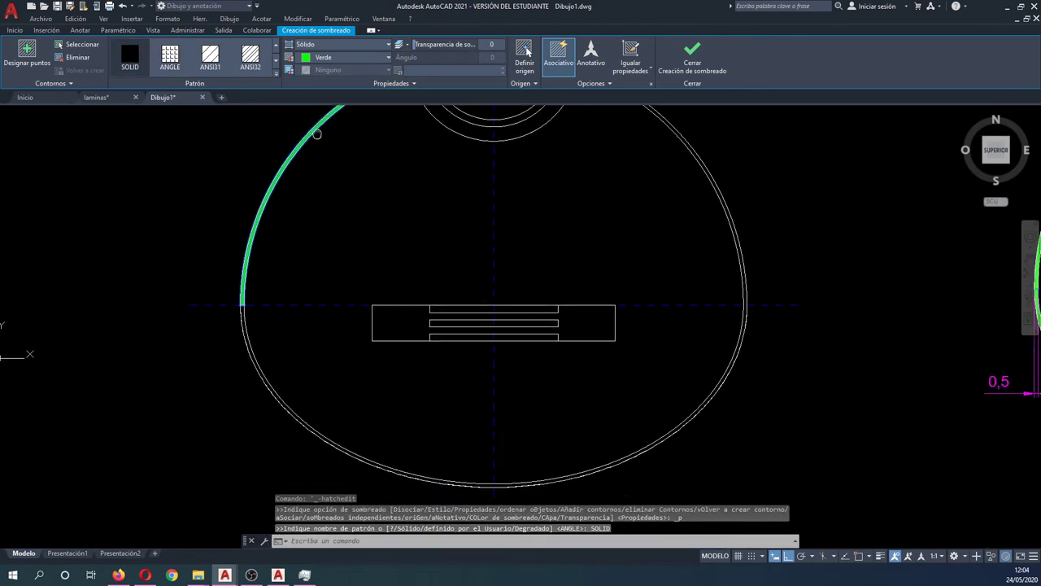
scroll(301, 396, "up", 3)
scroll(291, 411, "up", 2)
left_click(291, 410)
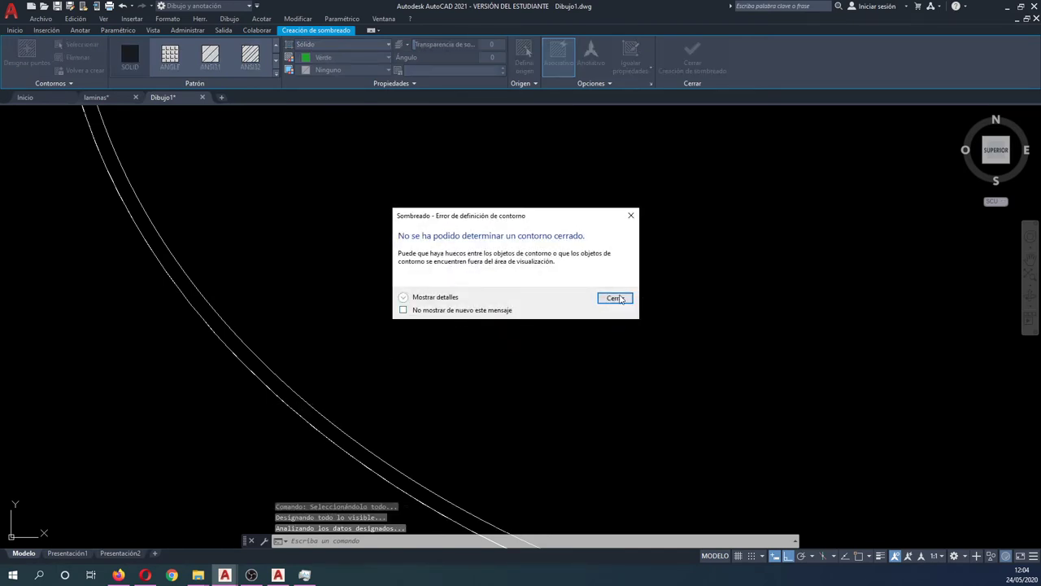
left_click(620, 300)
- Fill the strips between the double outline arcs with solid green hatch
scroll(514, 281, "down", 5)
scroll(515, 337, "down", 3)
scroll(535, 357, "up", 3)
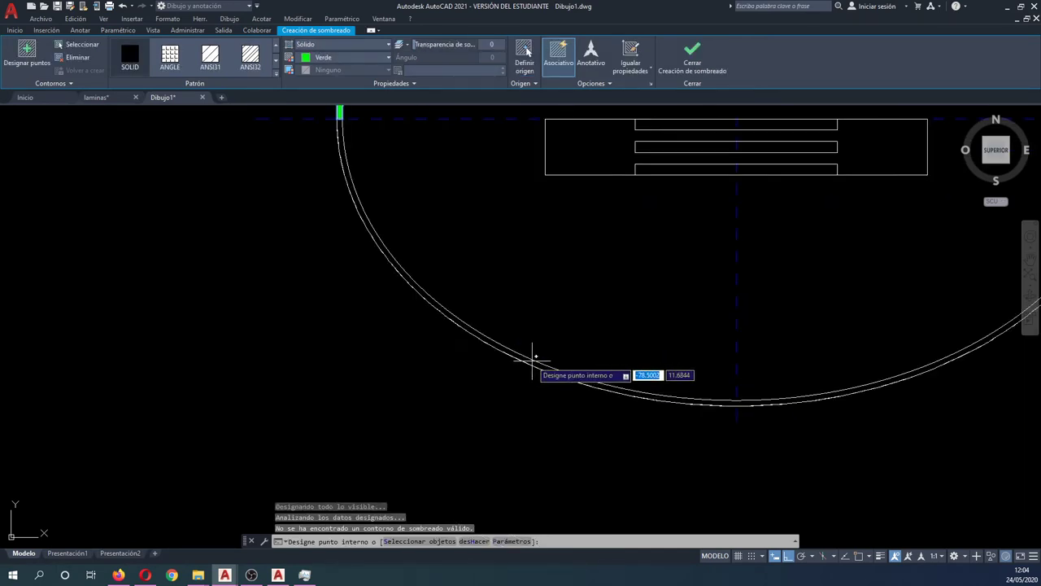
left_click(534, 357)
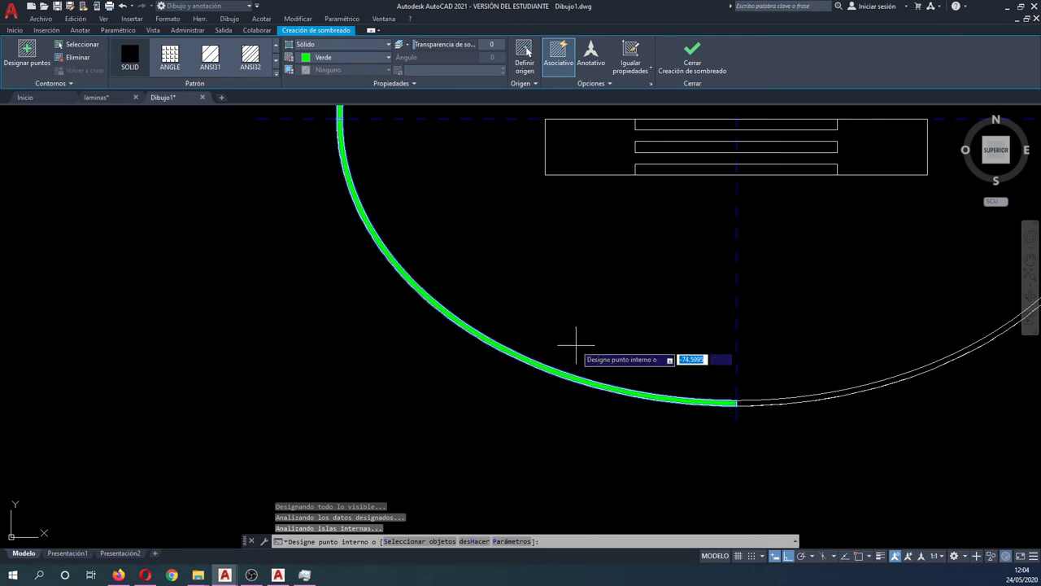
middle_click_drag(575, 345, 191, 351)
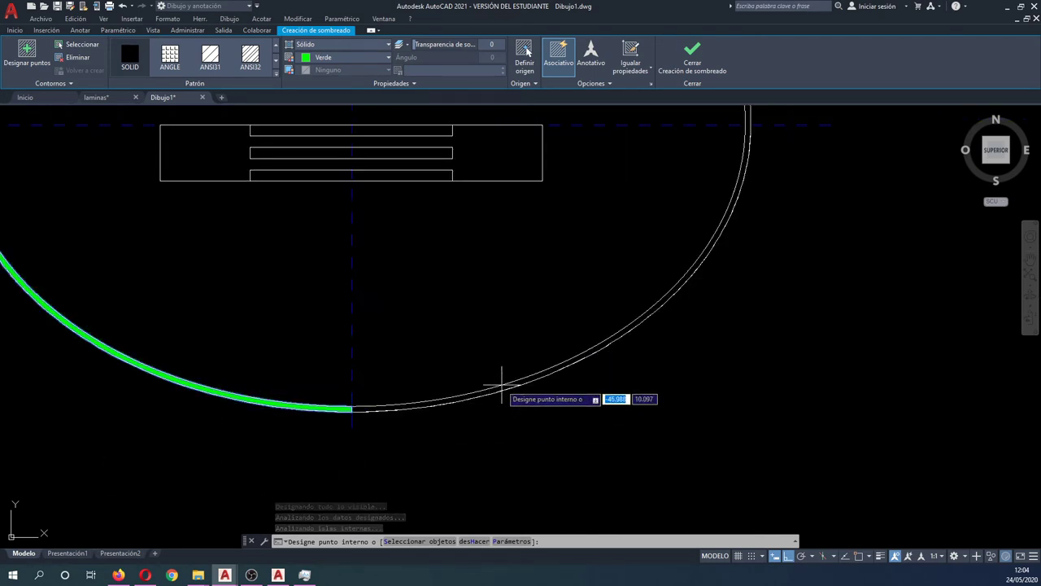
left_click(508, 385)
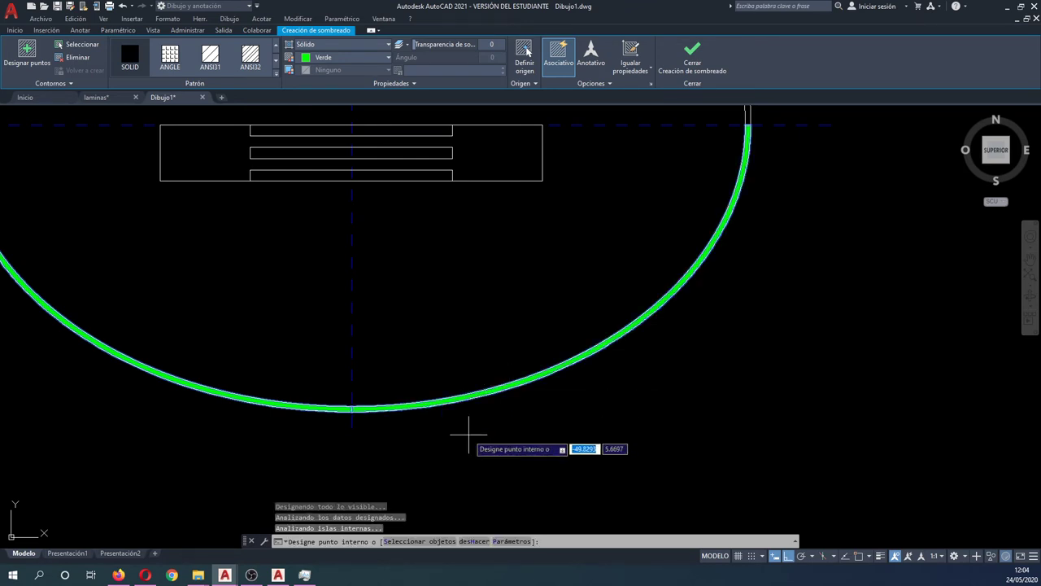
scroll(466, 435, "down", 2)
middle_click_drag(536, 259, 474, 493)
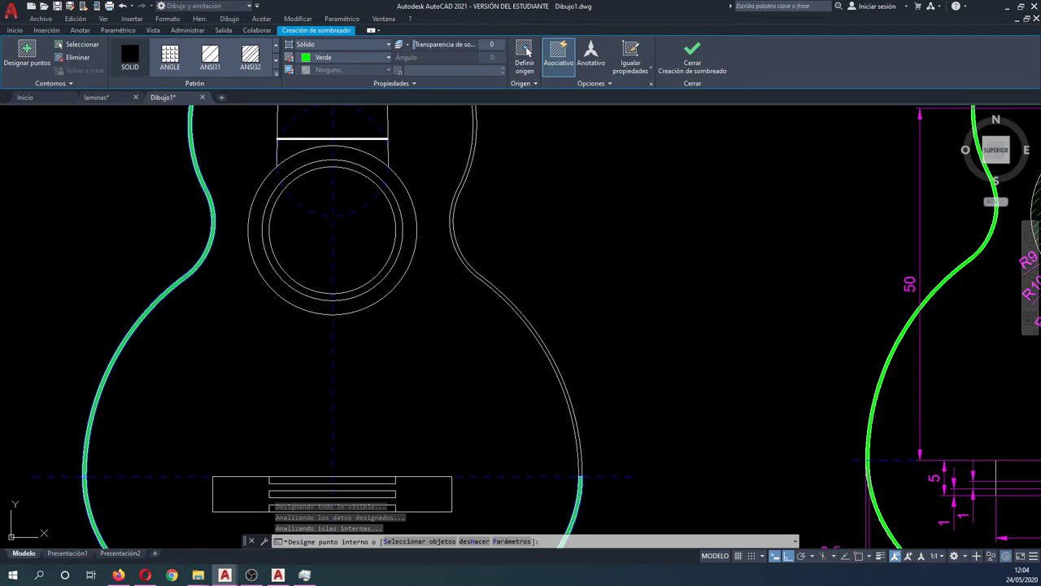
scroll(537, 336, "down", 5)
scroll(480, 267, "up", 5)
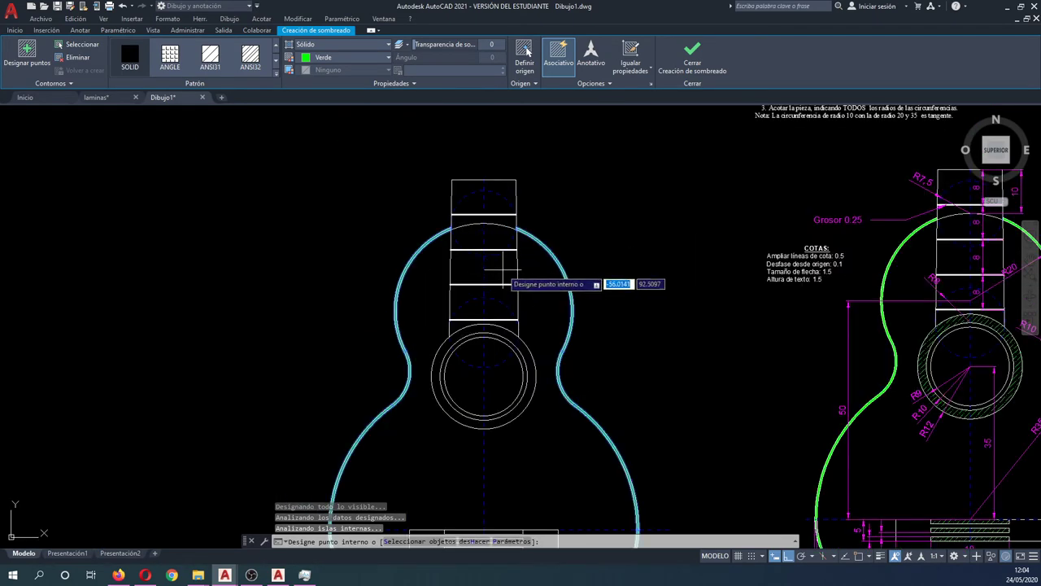
- End the hatch, restart HATCH, and review the assignment notes above the drawing
key("Escape")
middle_click_drag(543, 333, 557, 204)
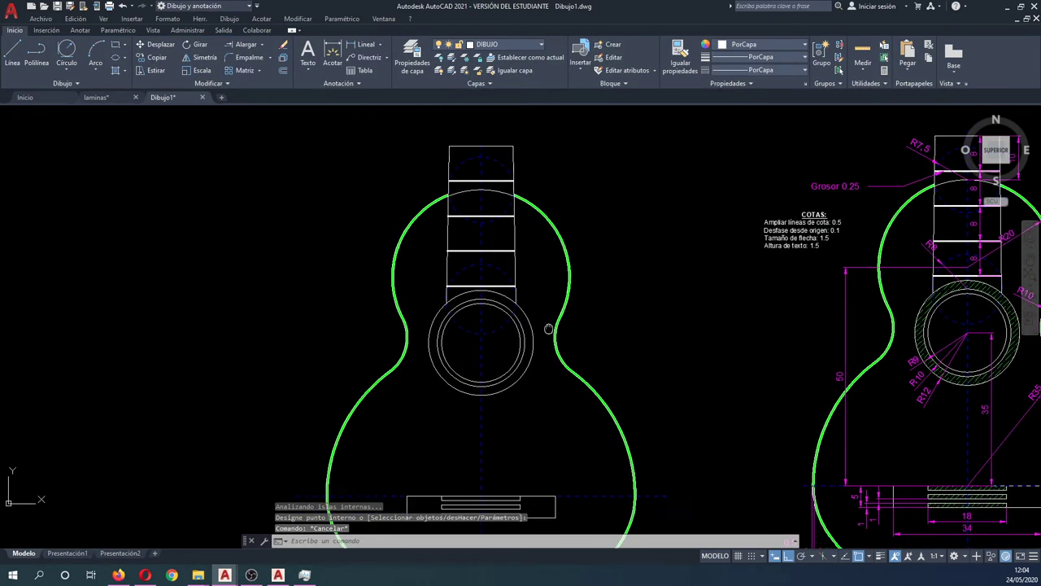
key("Return")
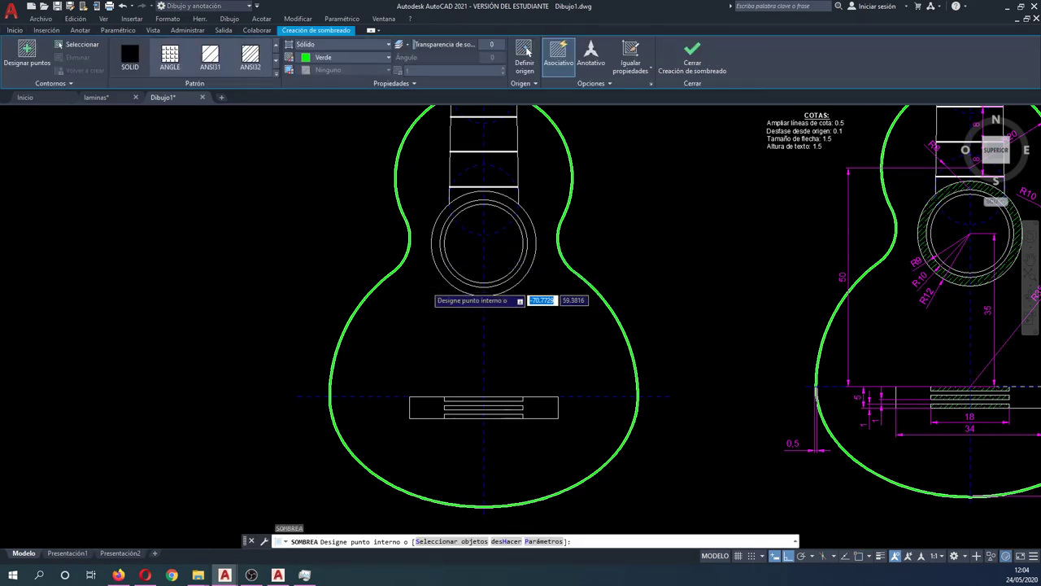
scroll(423, 295, "down", 5)
scroll(623, 202, "up", 7)
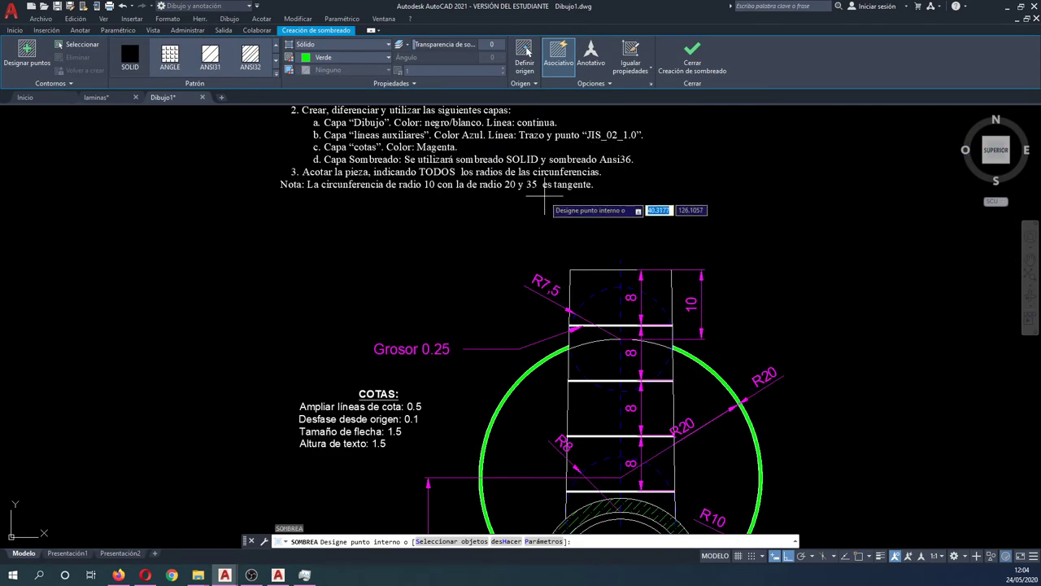
middle_click_drag(528, 134, 542, 199)
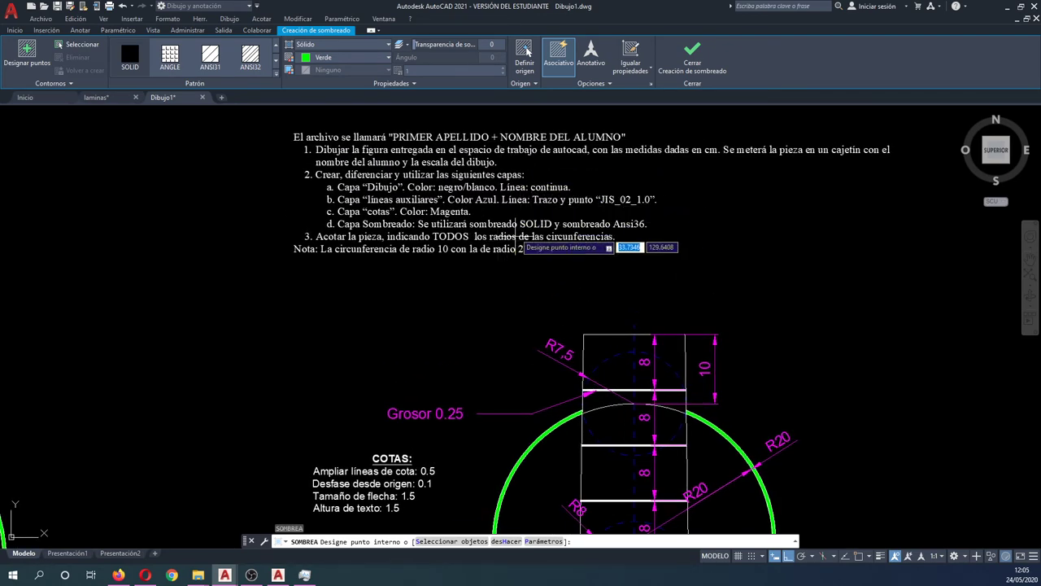
scroll(628, 236, "down", 5)
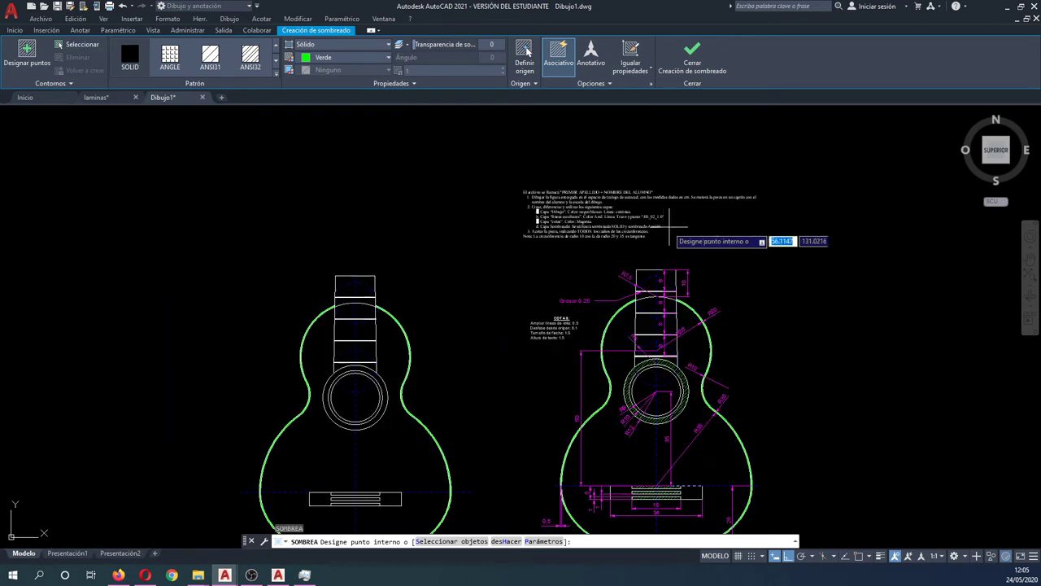
scroll(444, 316, "up", 1)
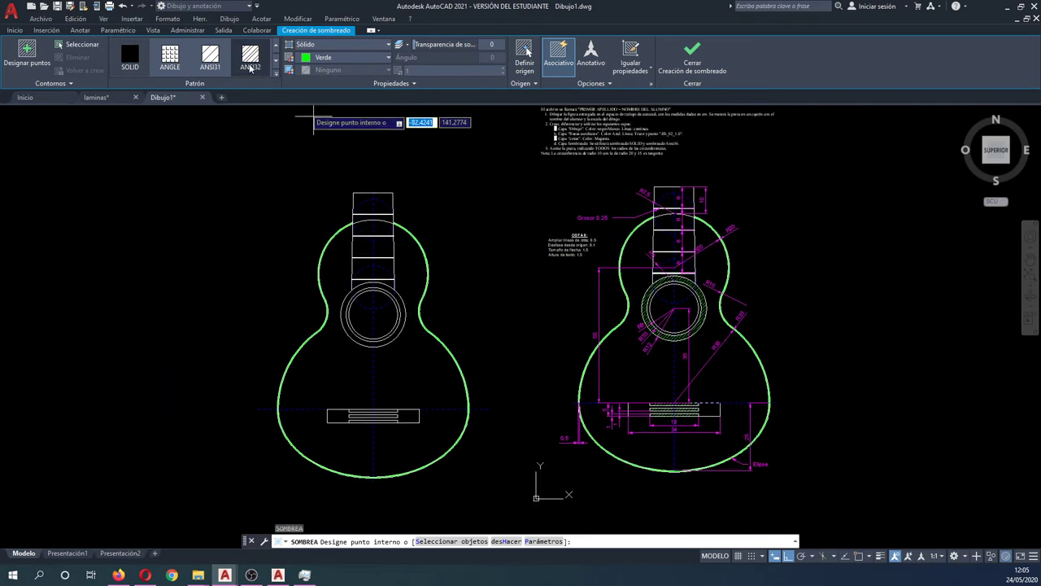
- Choose the ANSI36 pattern and hatch the ring around the soundhole
left_click(277, 64)
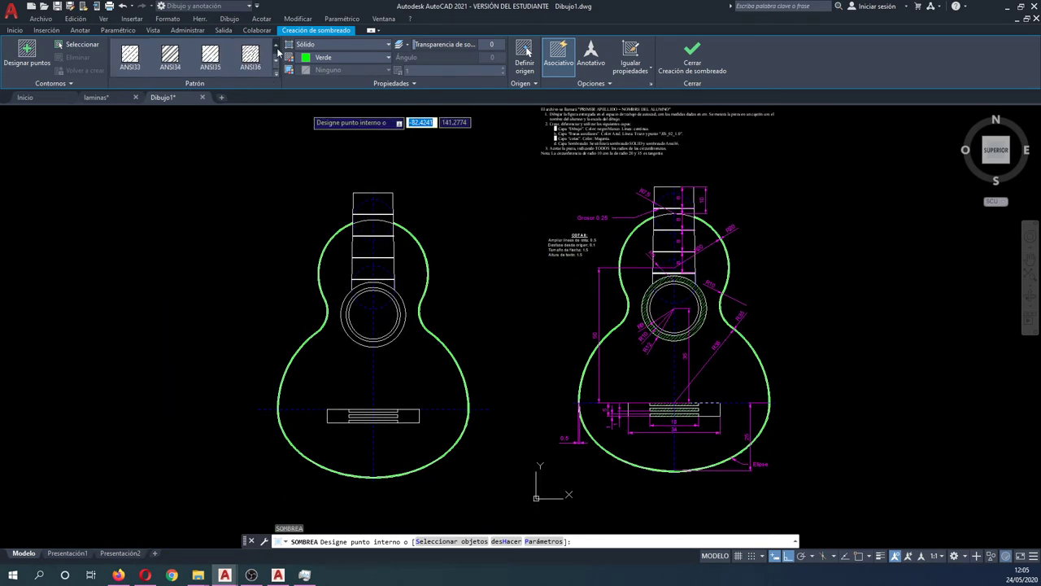
left_click(254, 68)
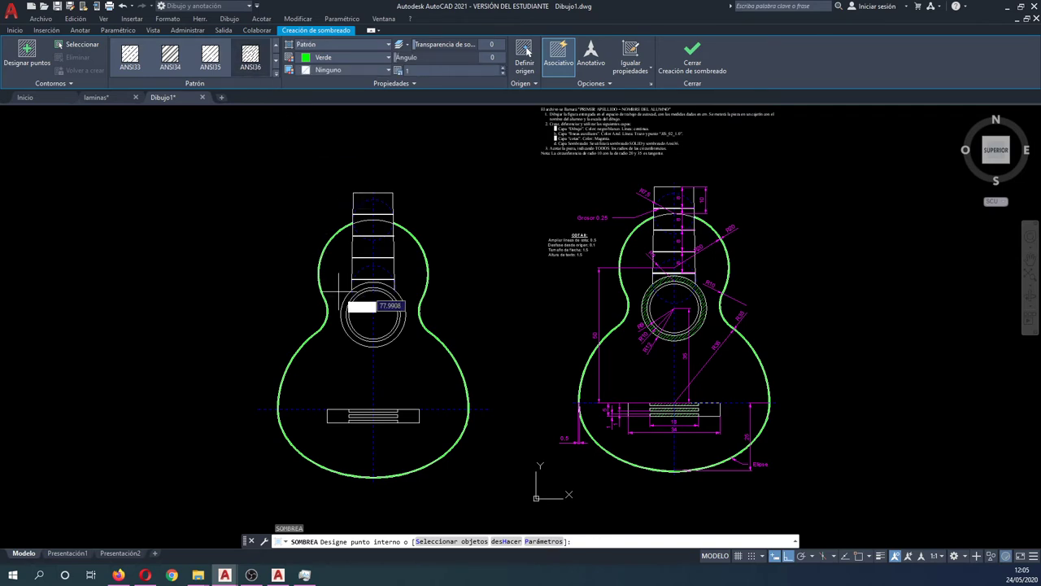
scroll(355, 309, "up", 2)
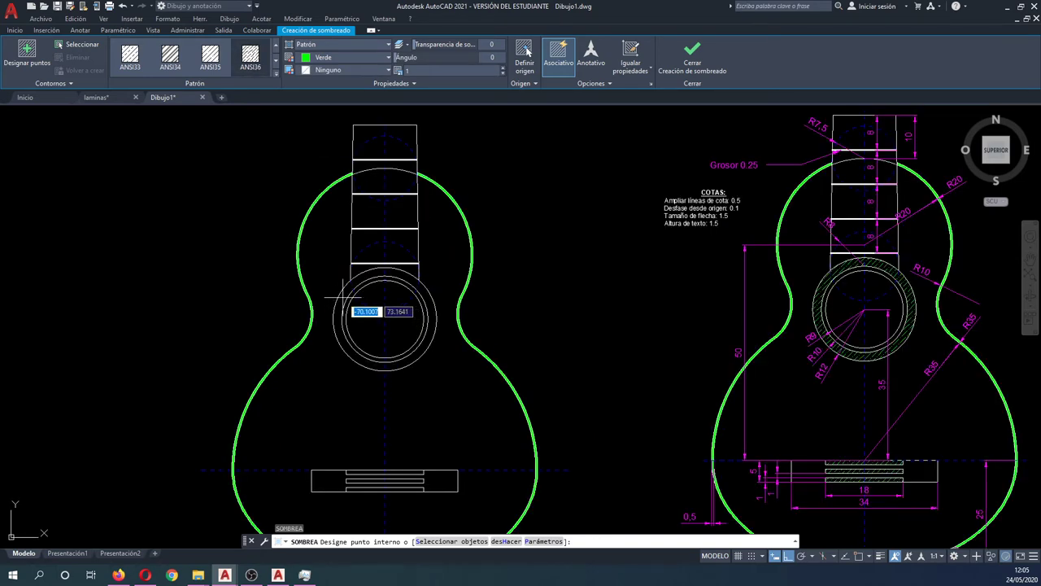
left_click(340, 312)
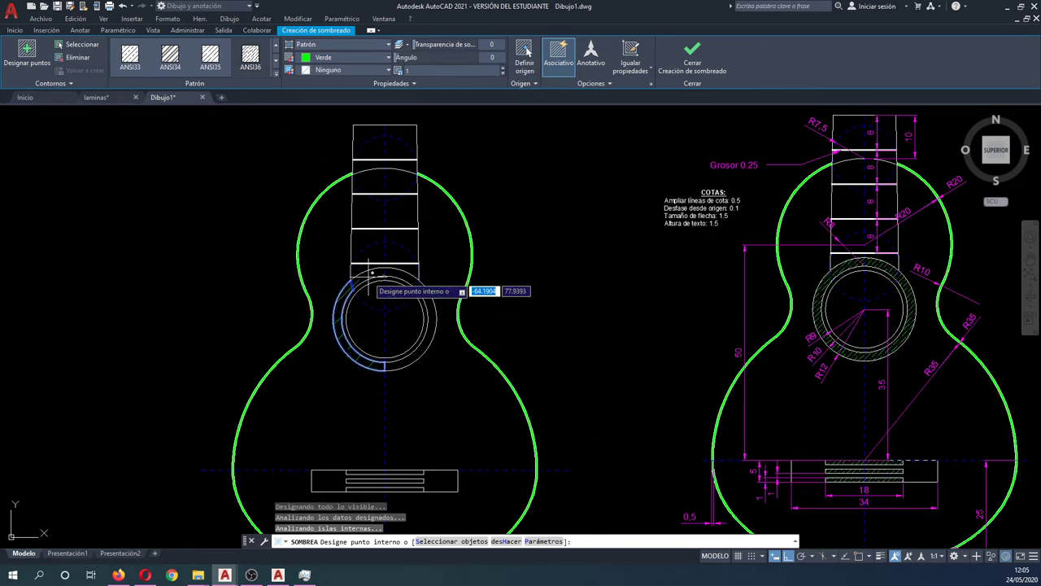
scroll(397, 280, "up", 2)
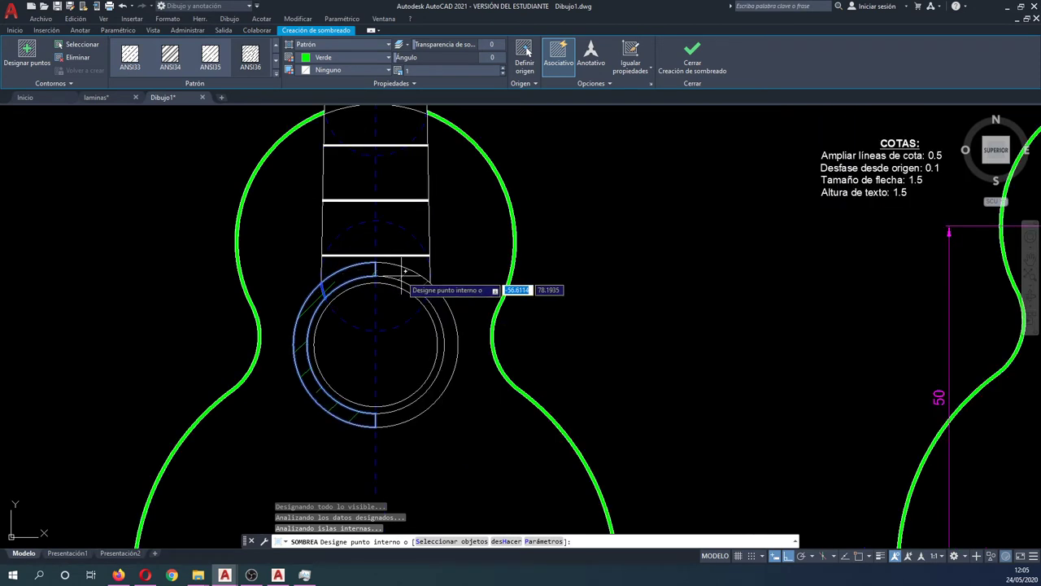
left_click(440, 354)
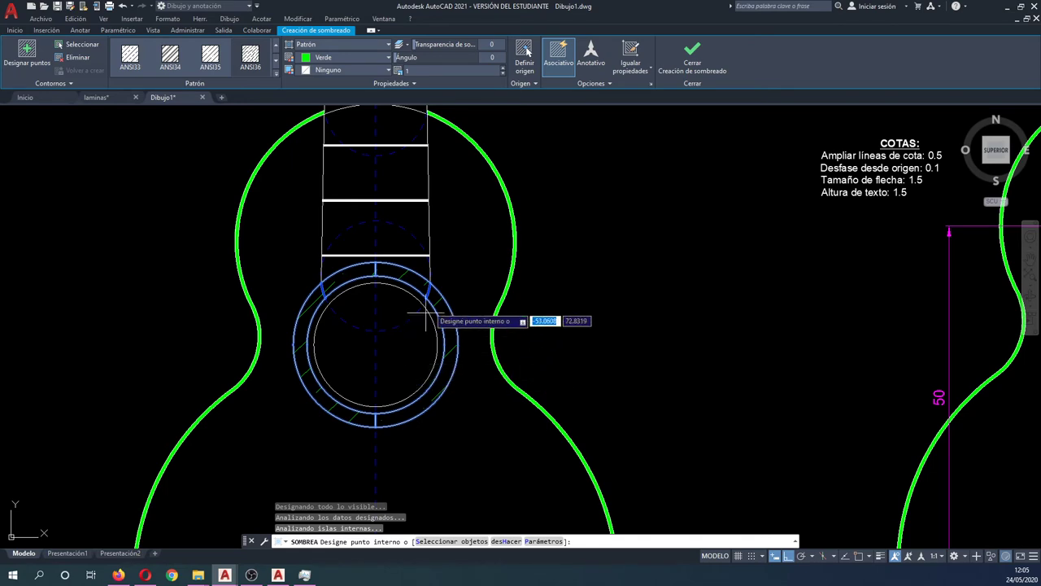
- Add the bridge slots to the ANSI36 hatch and finish it
scroll(435, 135, "down", 2)
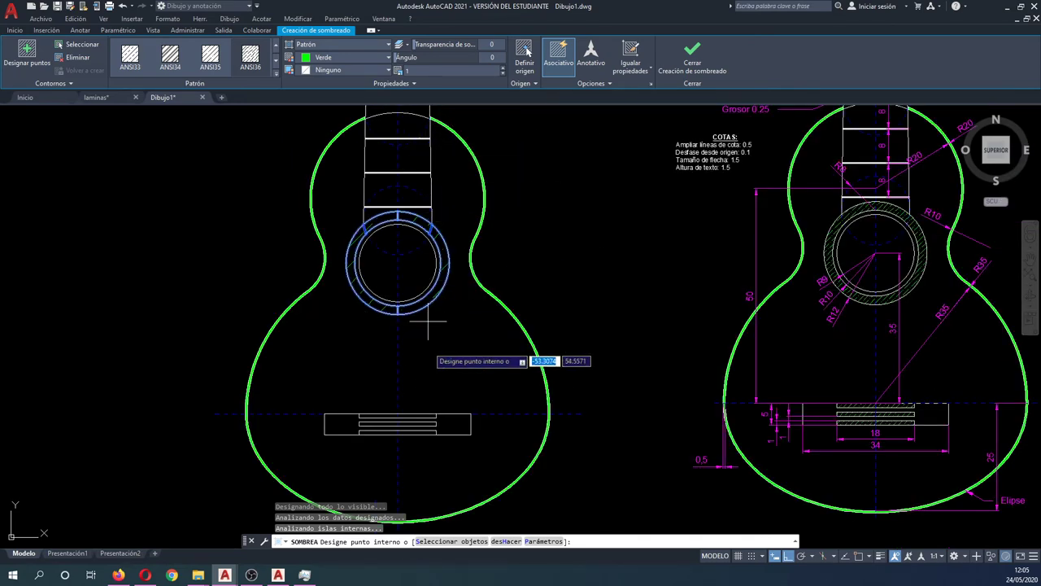
mouse_move(423, 345)
middle_mouse_down()
mouse_move(423, 319)
mouse_move(414, 327)
middle_mouse_up()
scroll(414, 330, "up", 4)
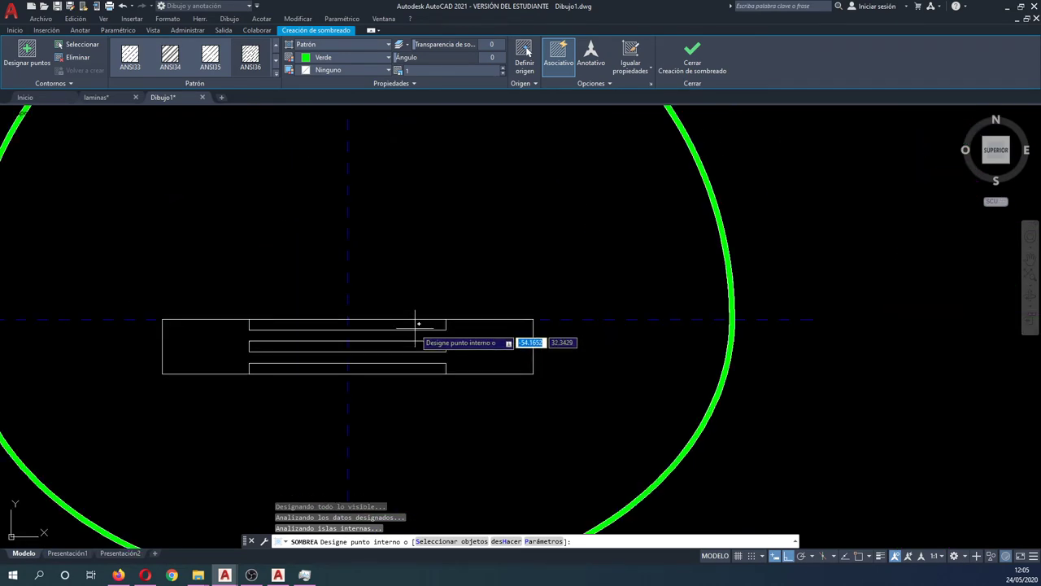
left_click(414, 327)
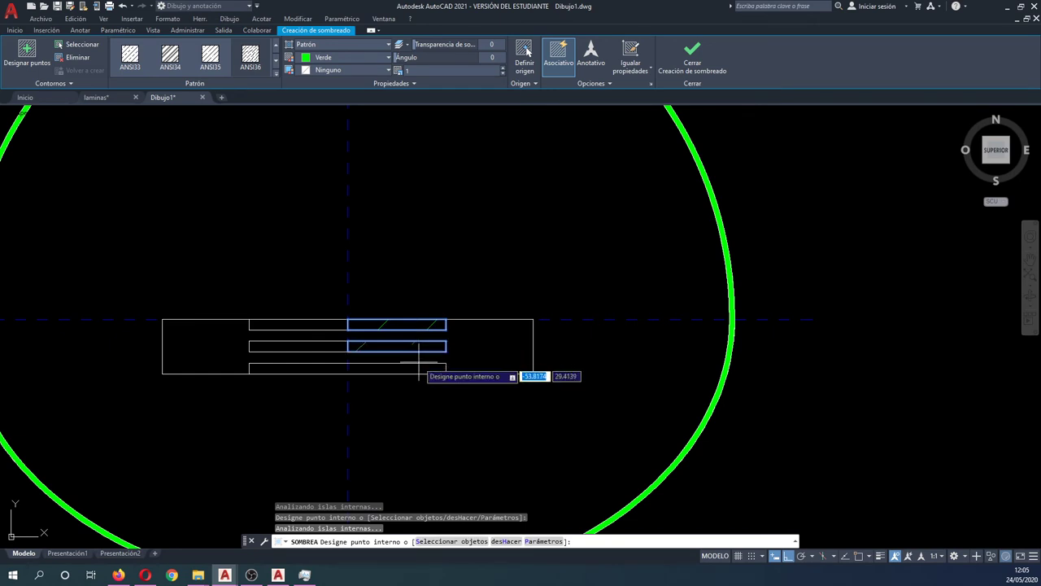
left_click(417, 368)
left_click(322, 367)
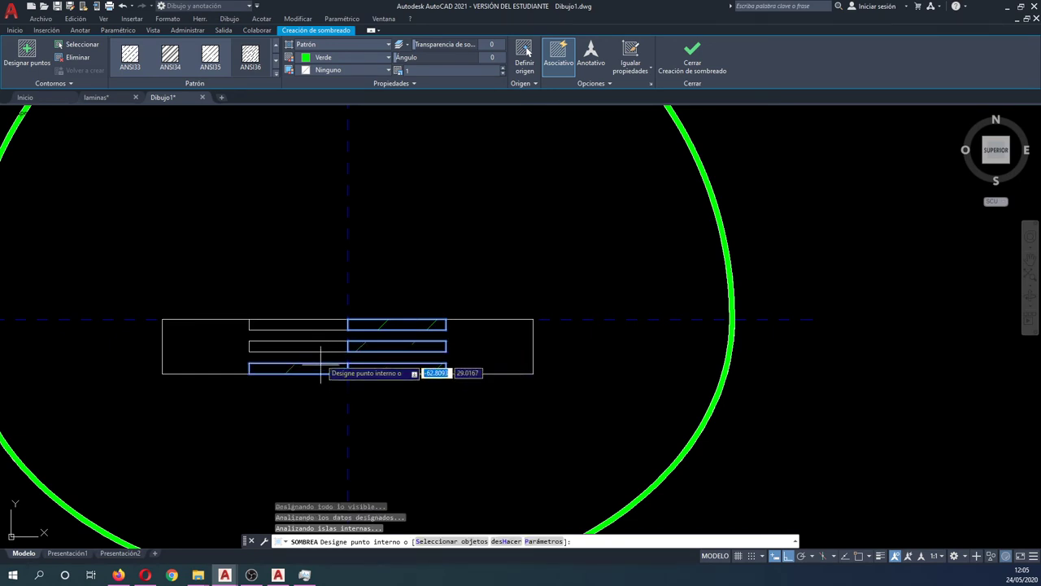
left_click(324, 347)
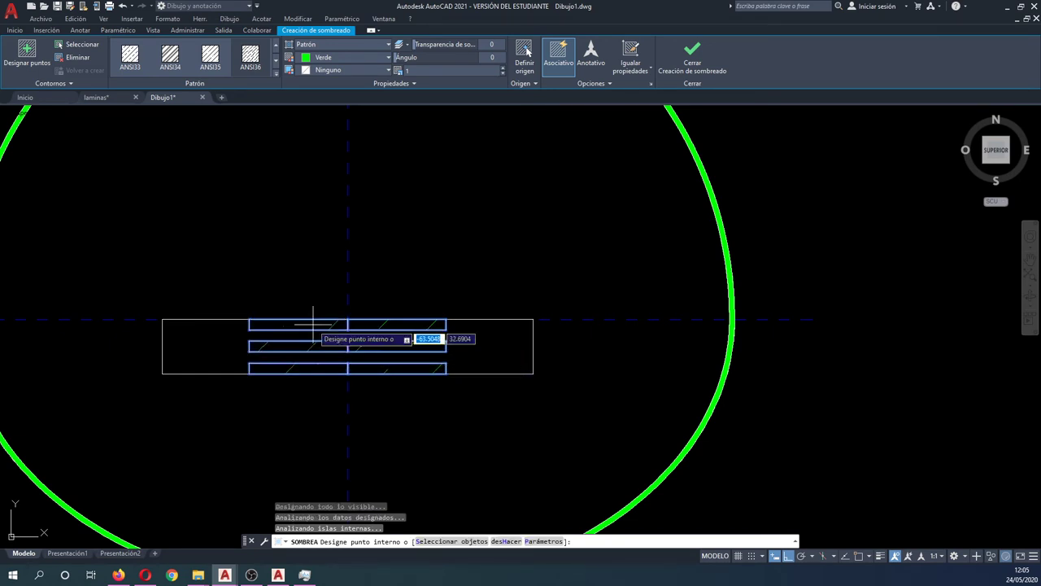
scroll(337, 305, "down", 4)
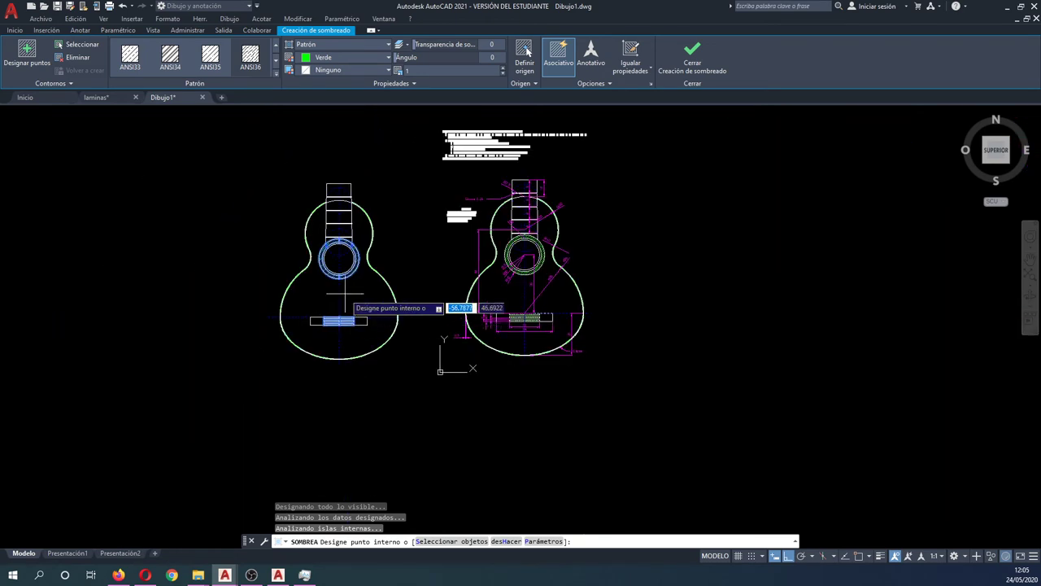
scroll(345, 293, "up", 3)
scroll(345, 293, "up", 1)
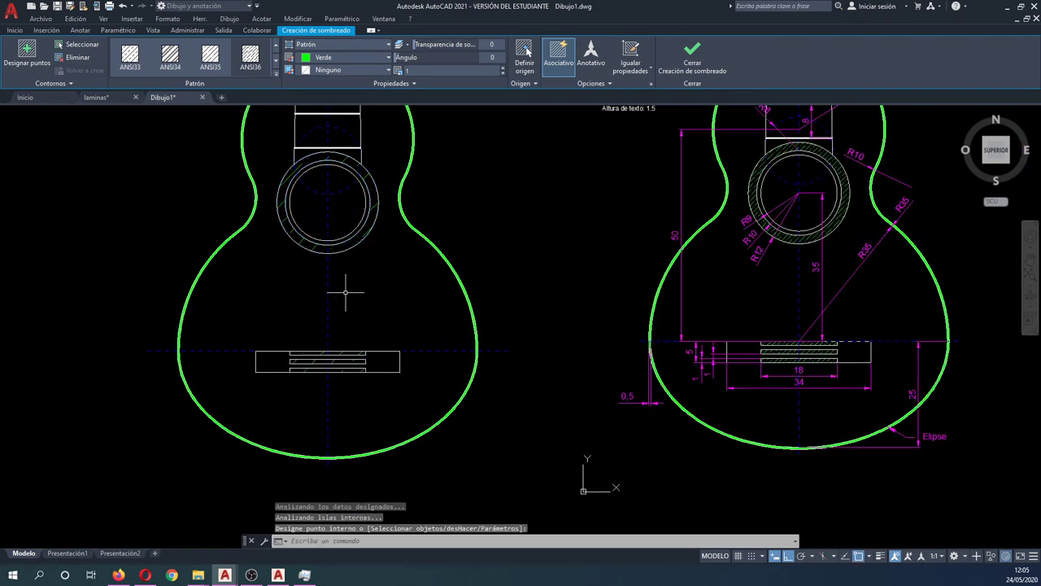
key("Escape")
- Open the hatch's Properties and try linetype scales of 0.5 and 0.1
left_click(315, 246)
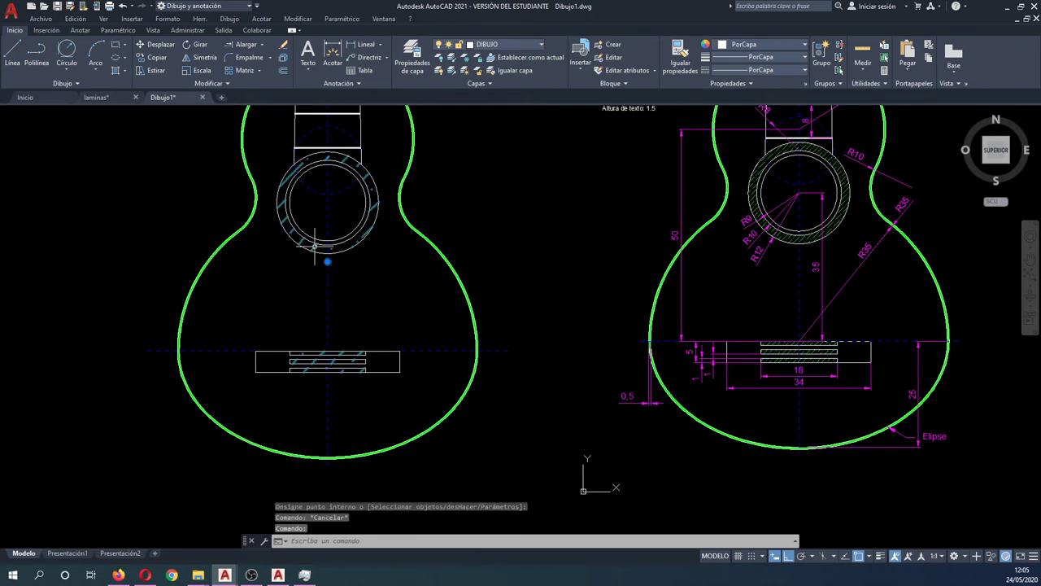
right_click(333, 235)
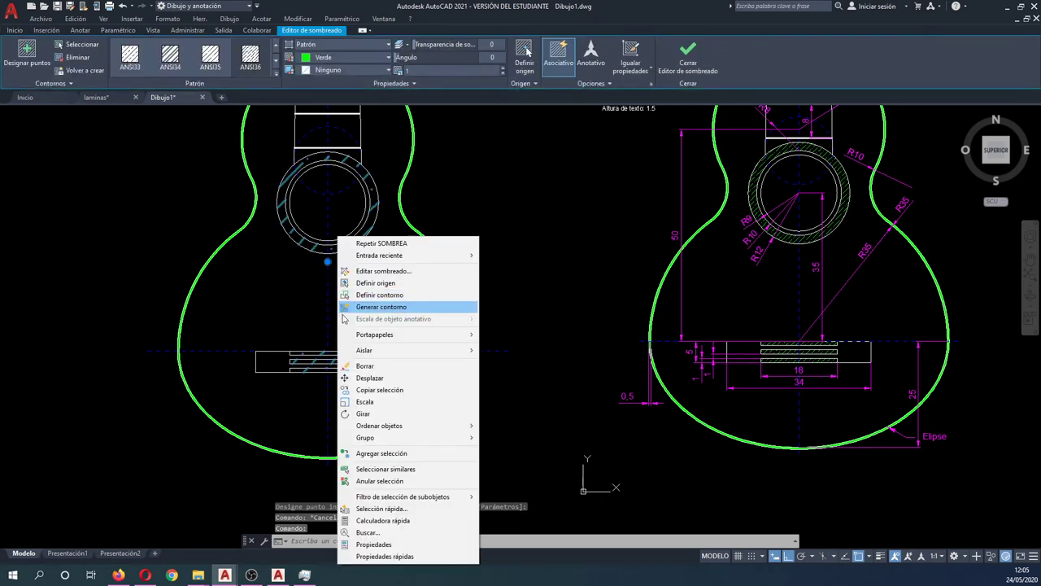
left_click(374, 540)
type("0.5")
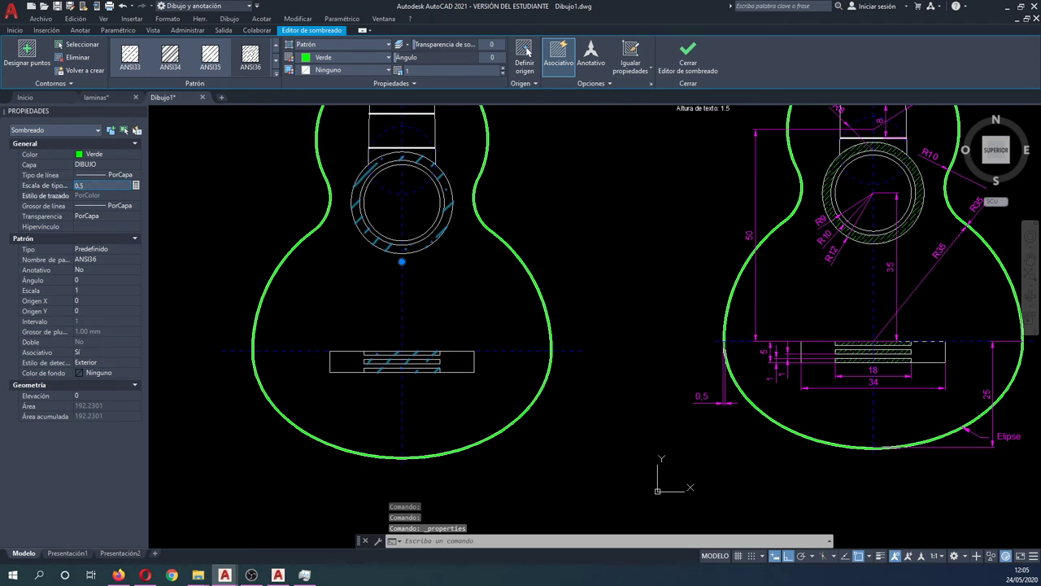
key("Return")
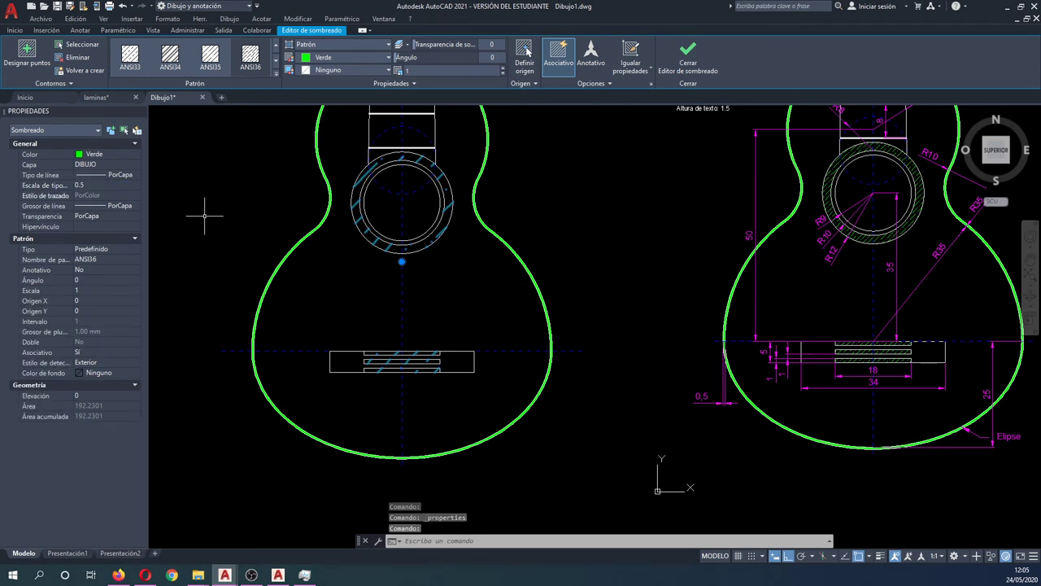
left_click(204, 216)
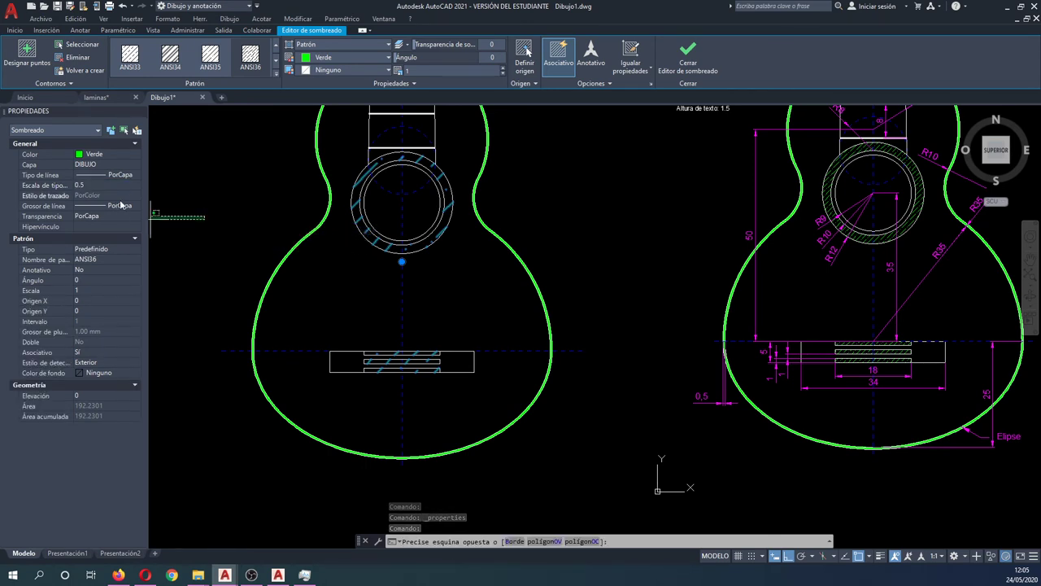
left_click(154, 199)
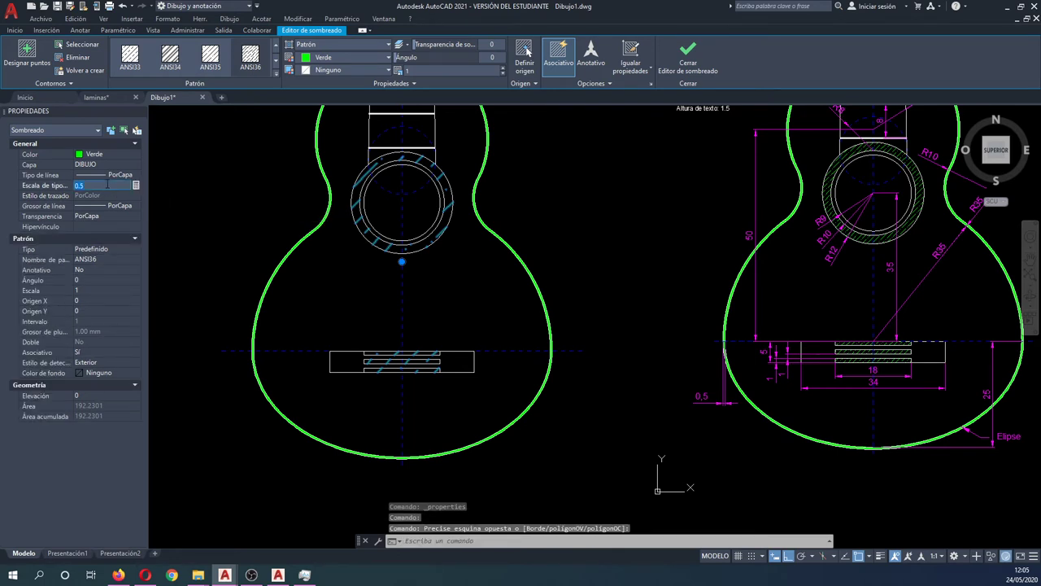
type("0.1")
key("Return")
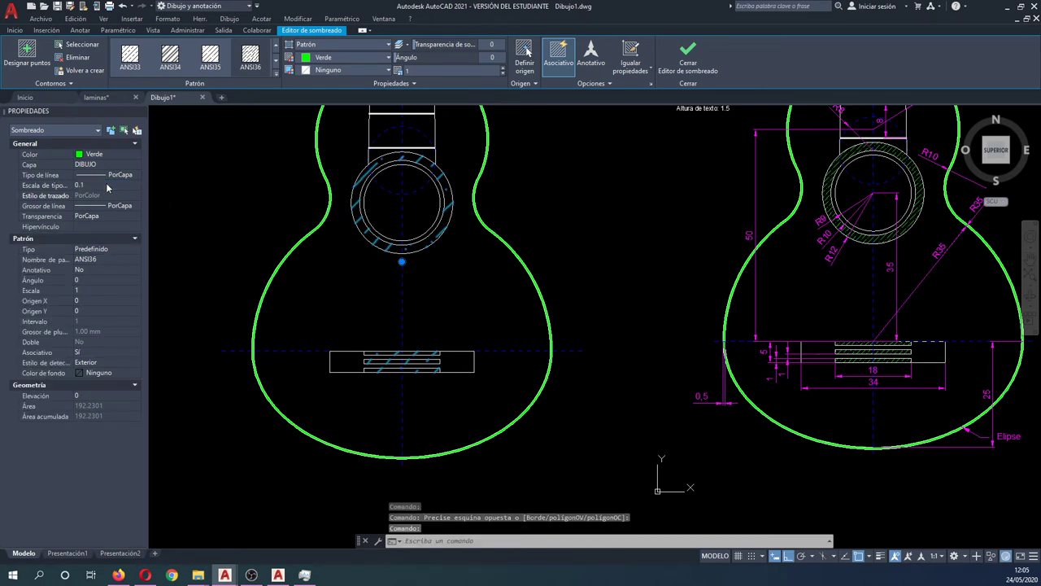
key("Escape")
key("Escape")
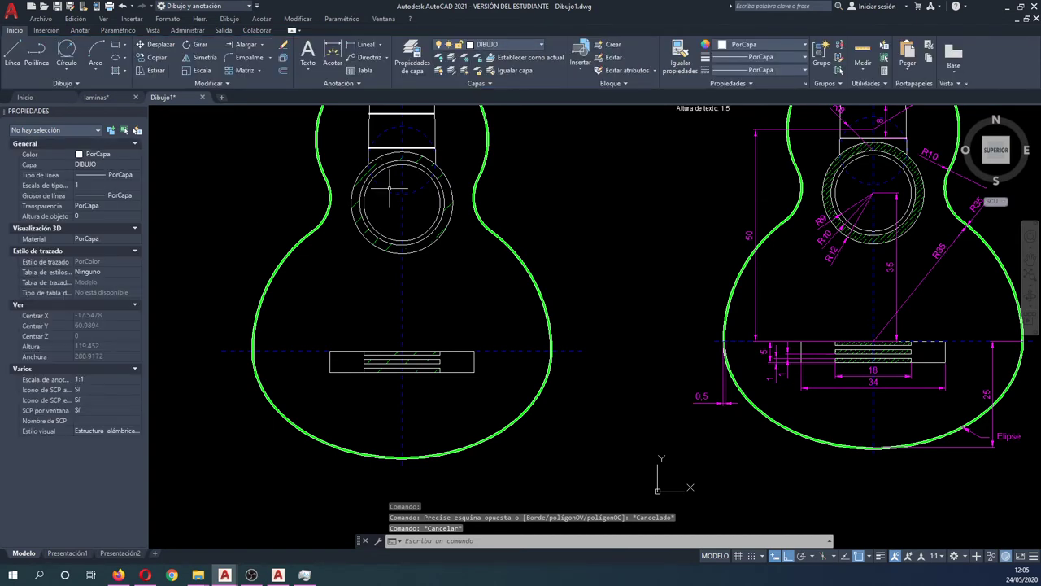
- Set the ring and bridge hatch scale through 0.1 and 0.5 to 0.25, then close Properties
left_click(354, 203)
type("0.1")
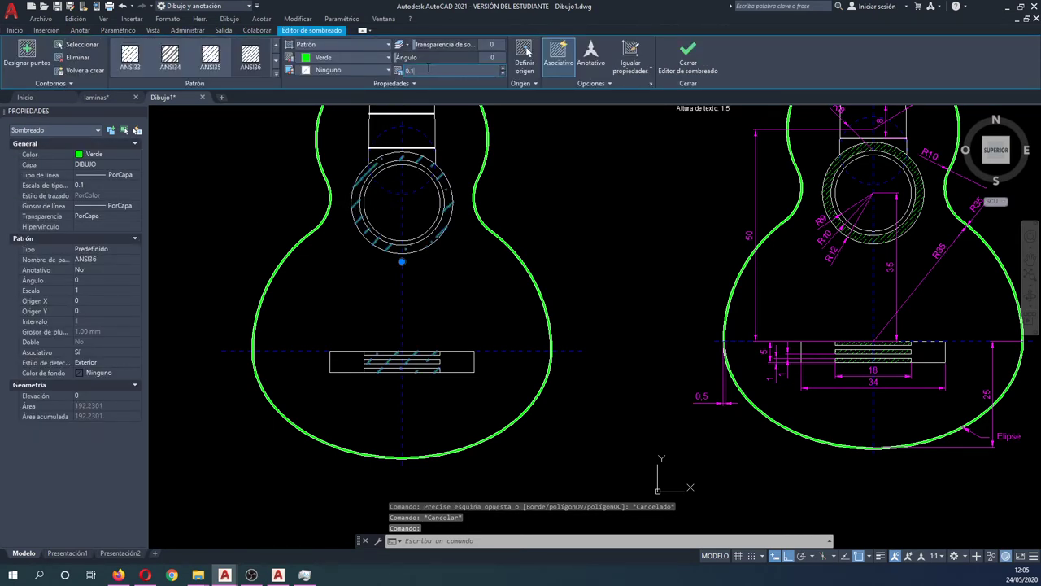
key("Return")
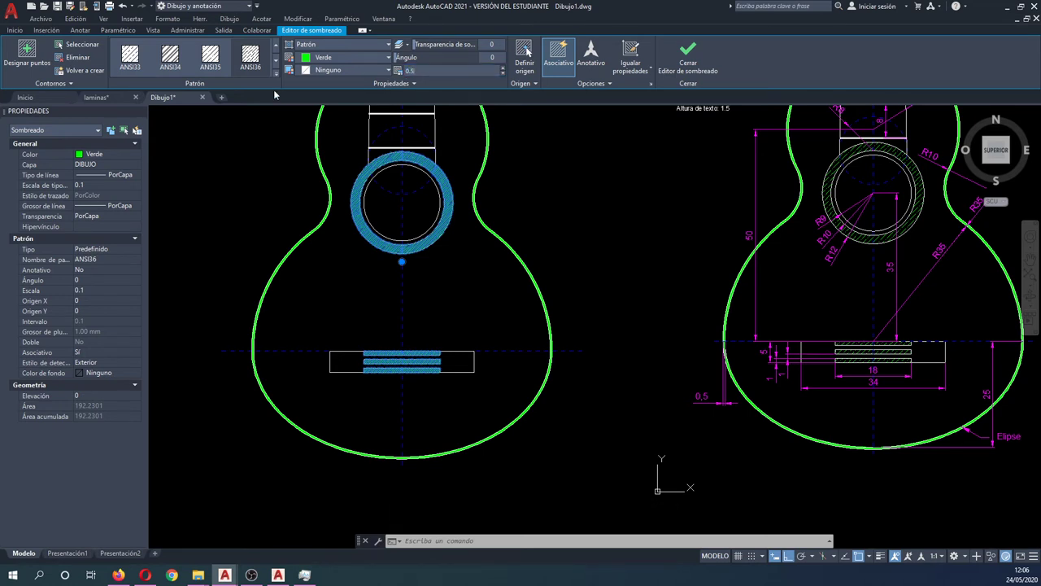
key("Return")
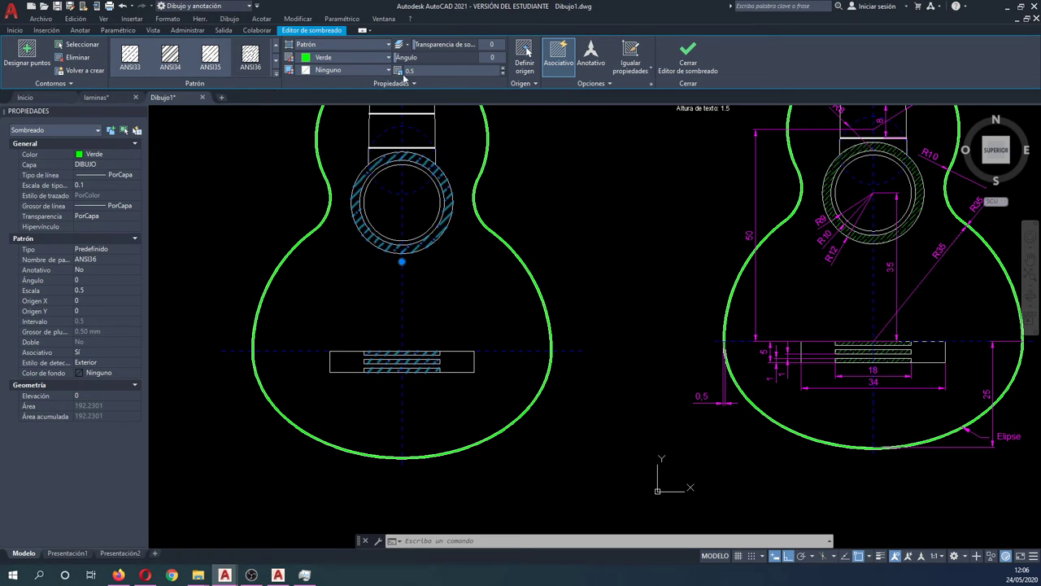
type("0.25")
key("Return")
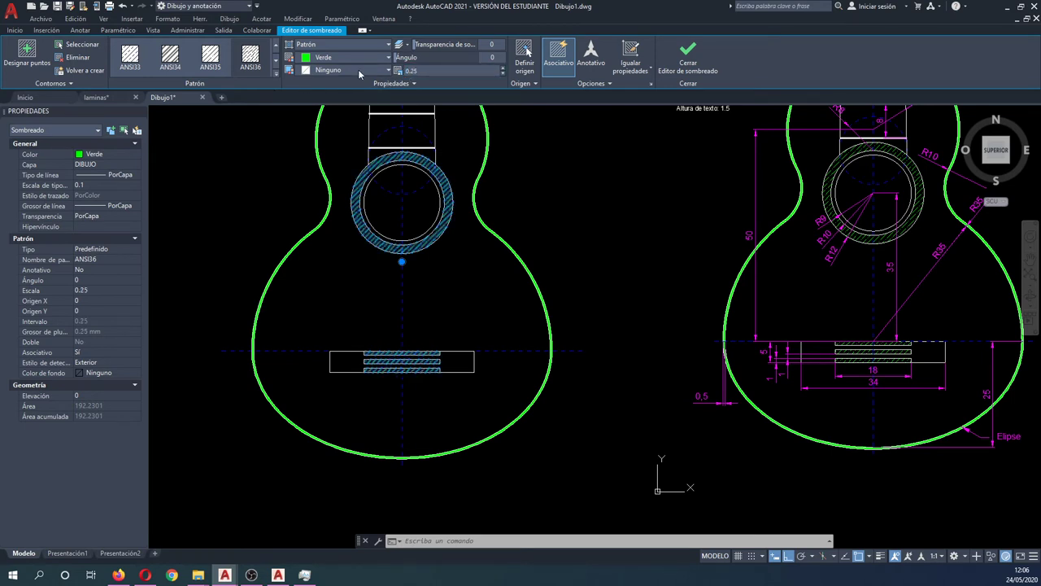
left_click(109, 175)
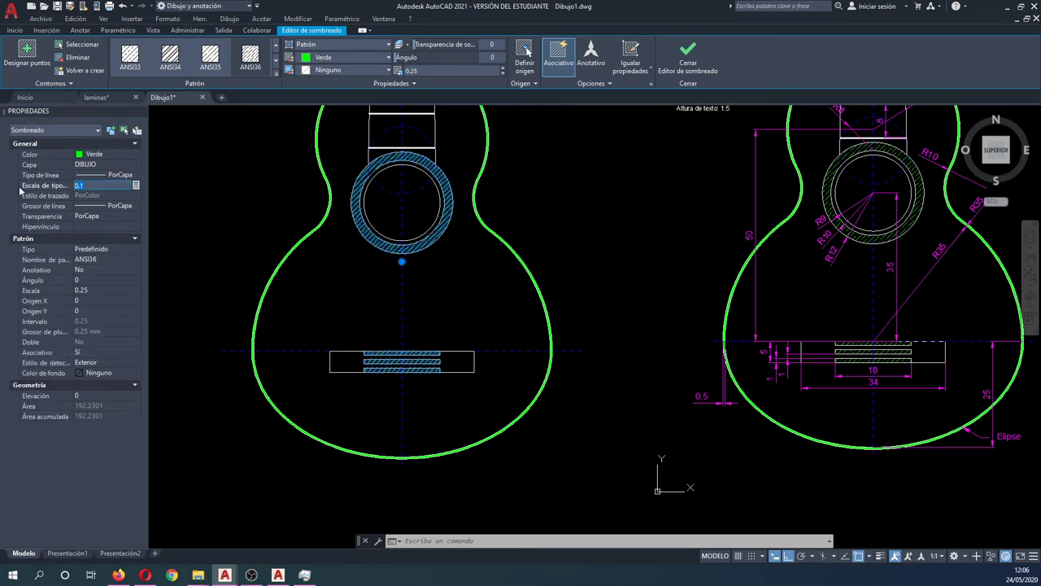
type("1")
left_click(223, 174)
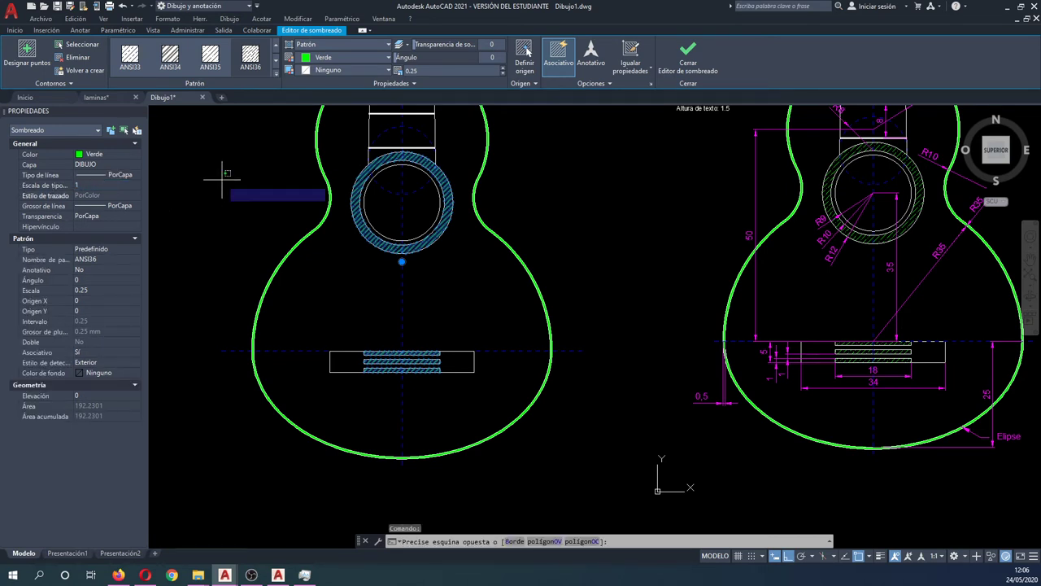
left_click(139, 113)
key("Escape")
scroll(394, 294, "down", 2)
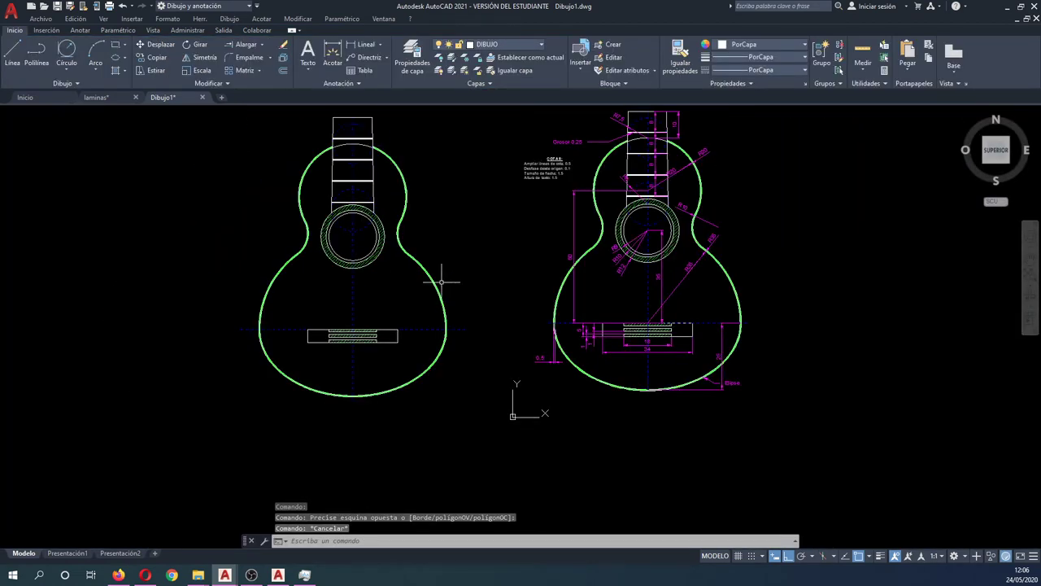
- Frame both guitars and switch the current layer to COTAS
middle_click_drag(440, 283, 456, 295)
scroll(394, 284, "up", 2)
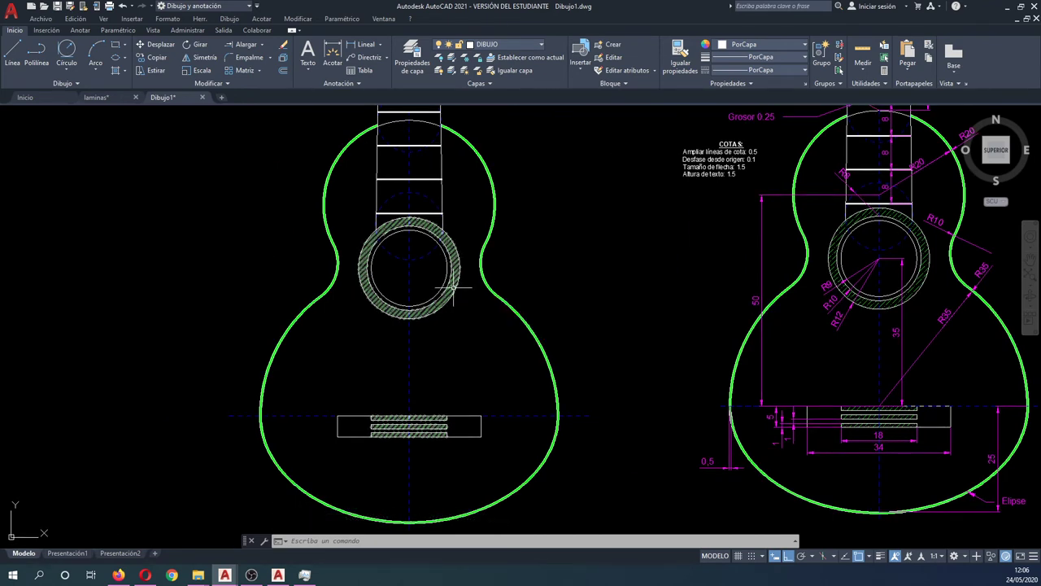
left_click(541, 45)
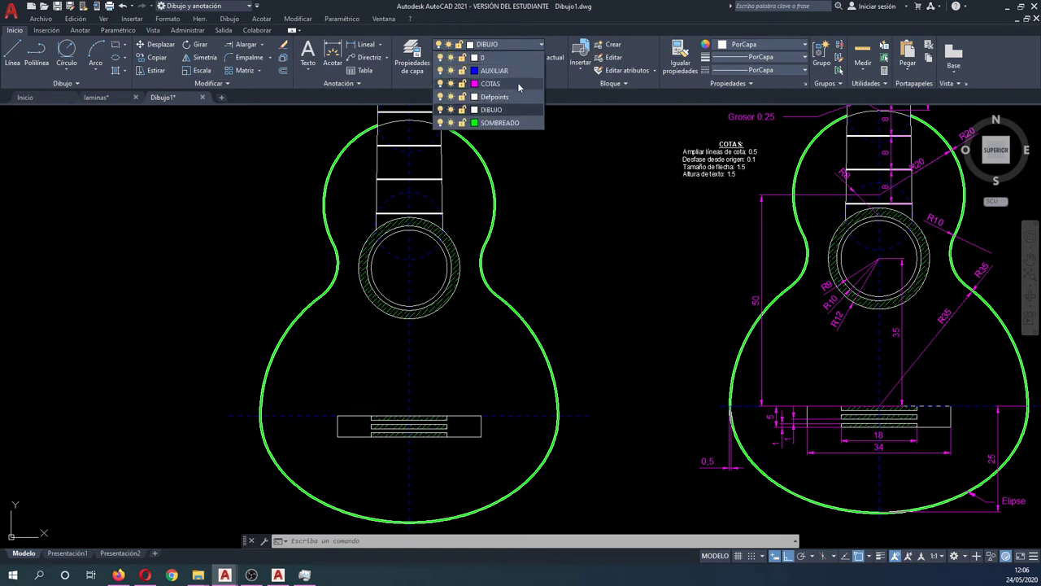
left_click(504, 87)
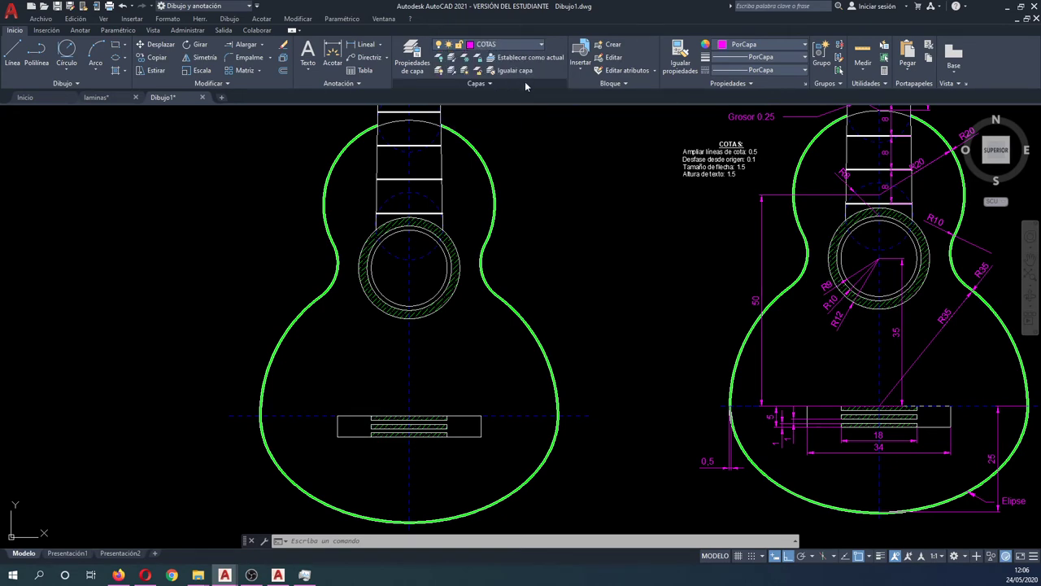
scroll(885, 202, "up", 4)
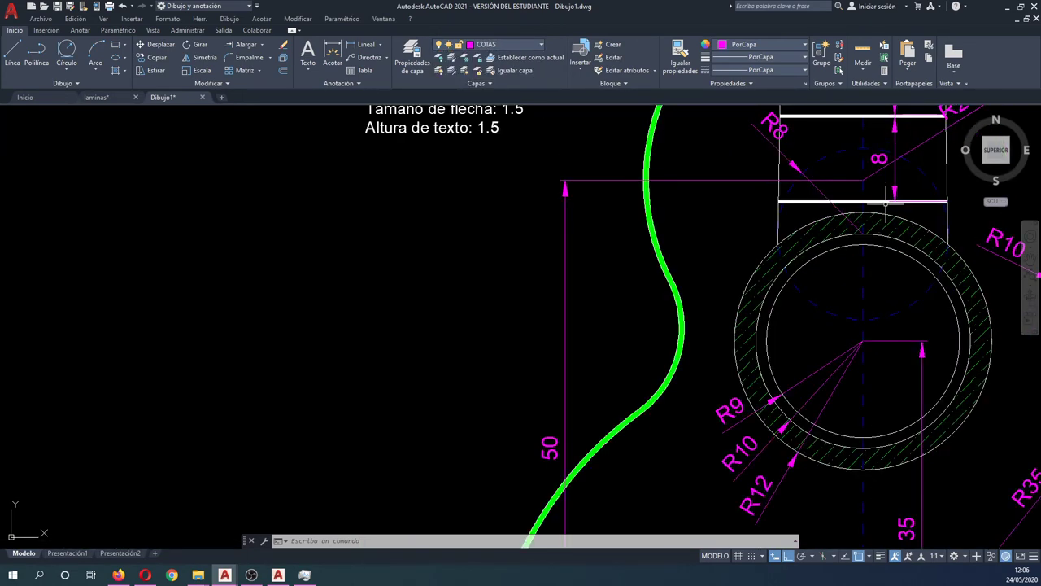
scroll(885, 202, "down", 4)
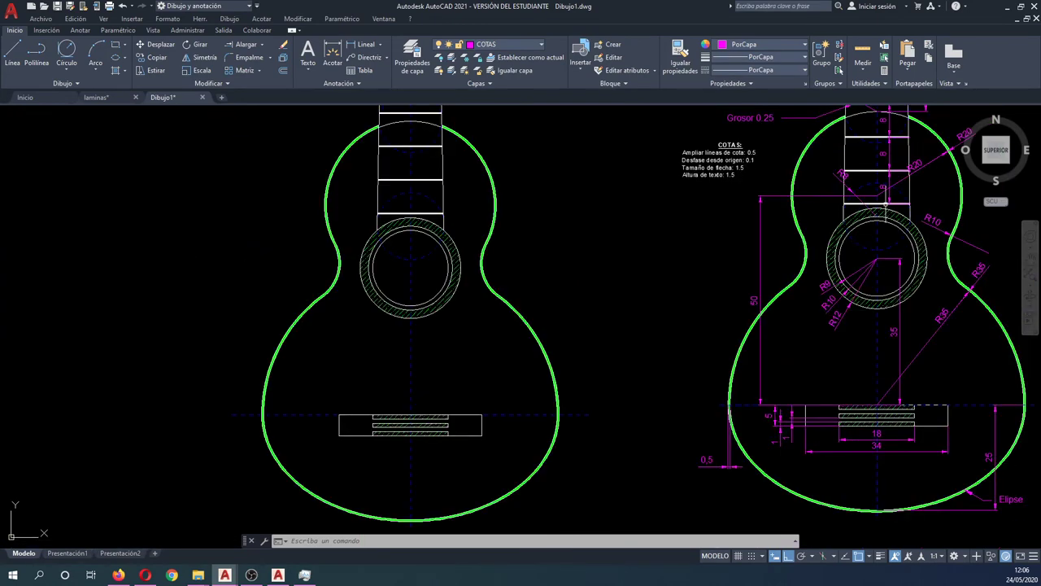
scroll(885, 202, "up", 4)
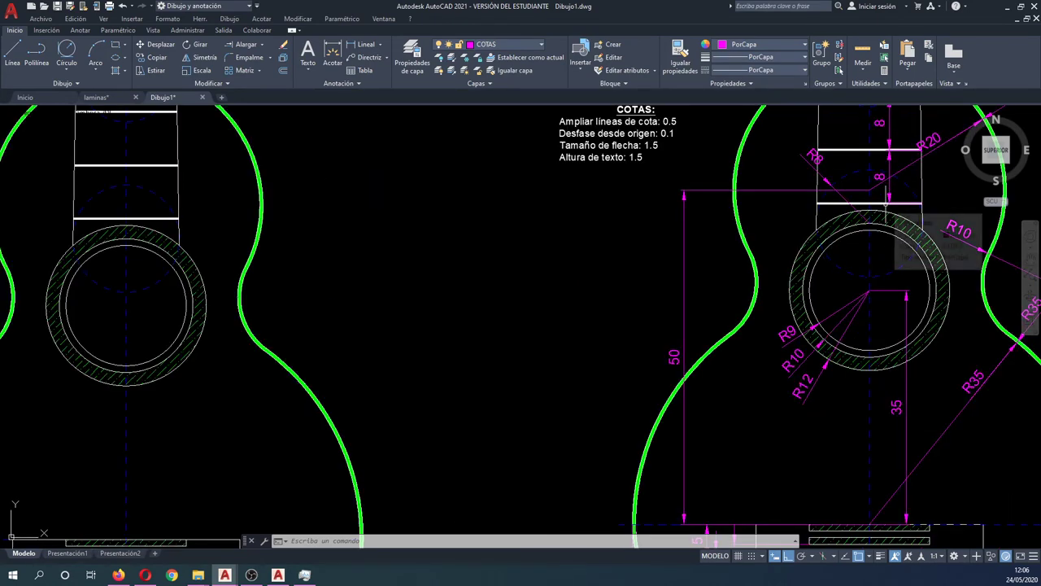
scroll(885, 202, "down", 4)
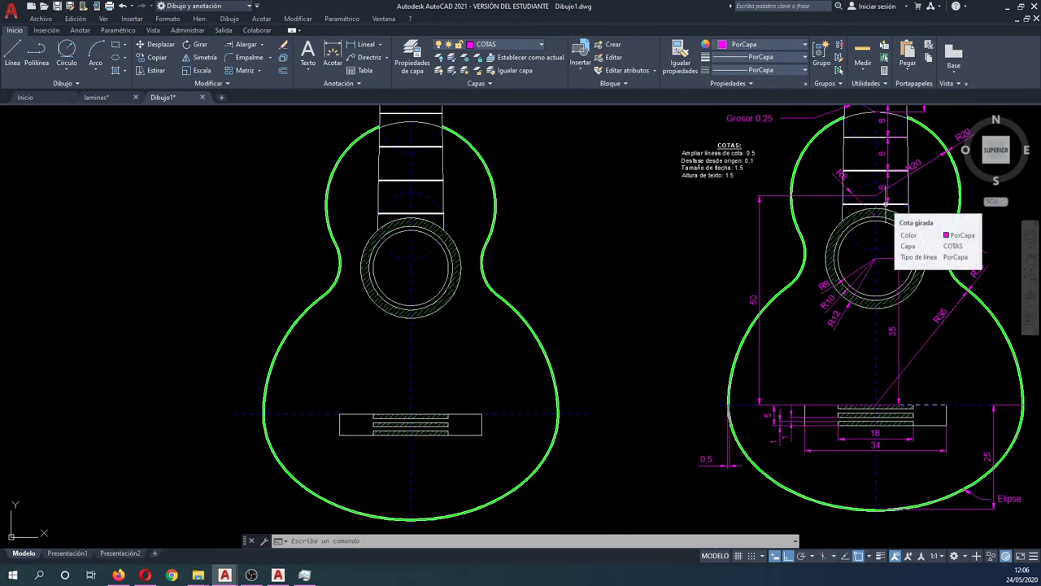
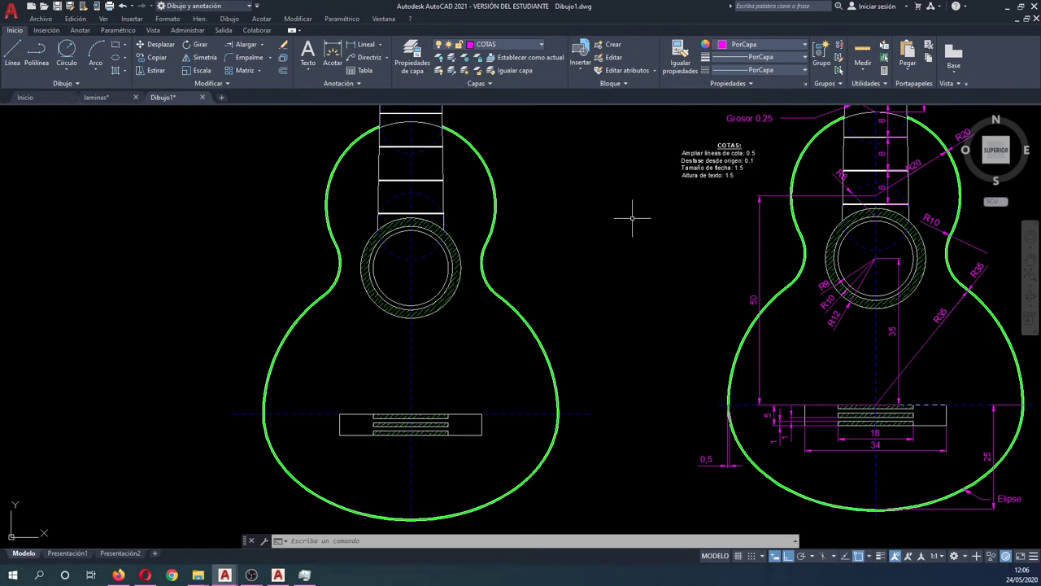
- Add a vertical 35 linear dimension from the soundhole centre down to the bridge
middle_click_drag(647, 236, 645, 249)
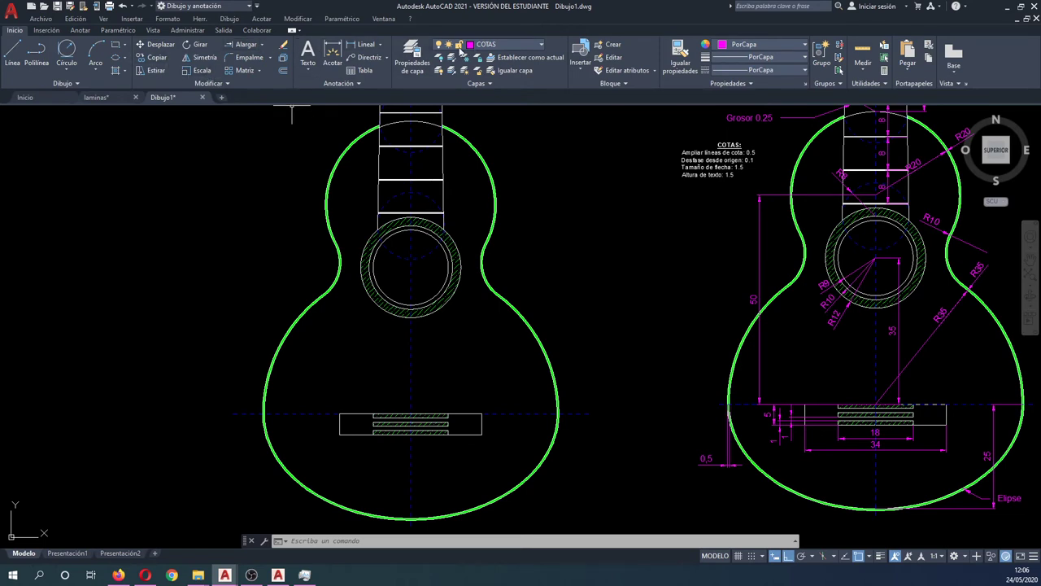
left_click(358, 45)
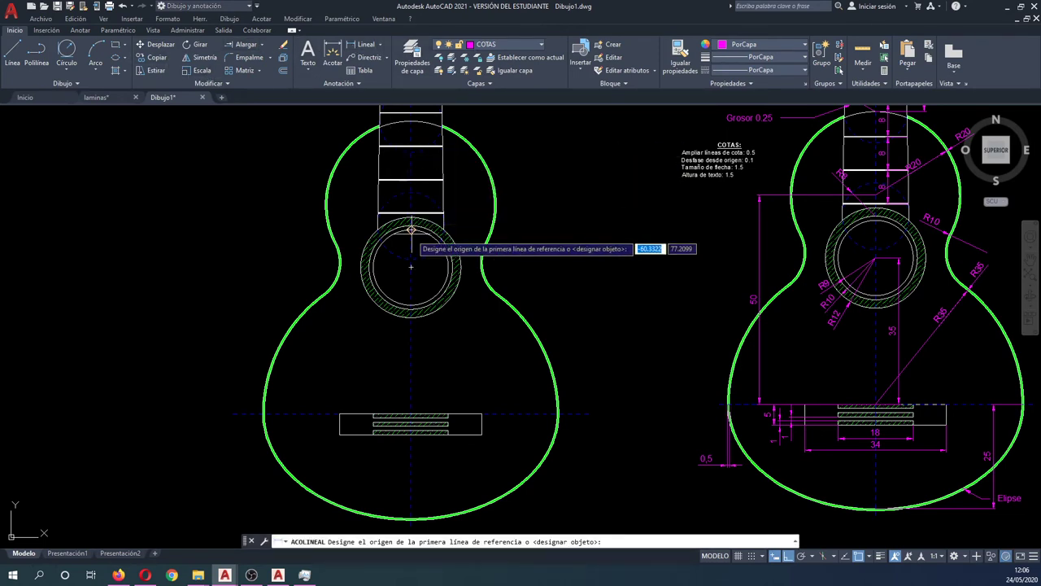
left_click(411, 267)
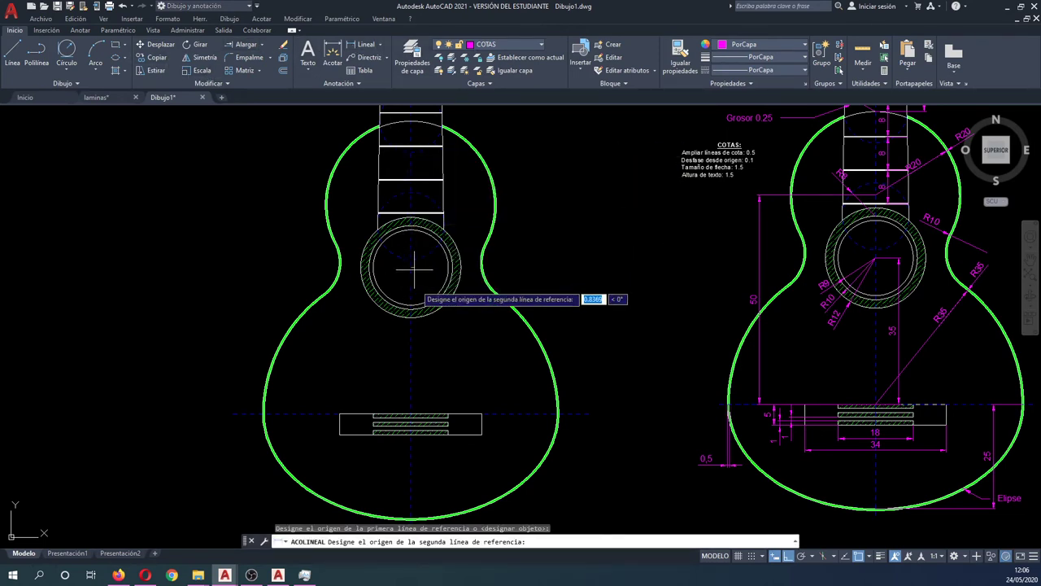
left_click(419, 413)
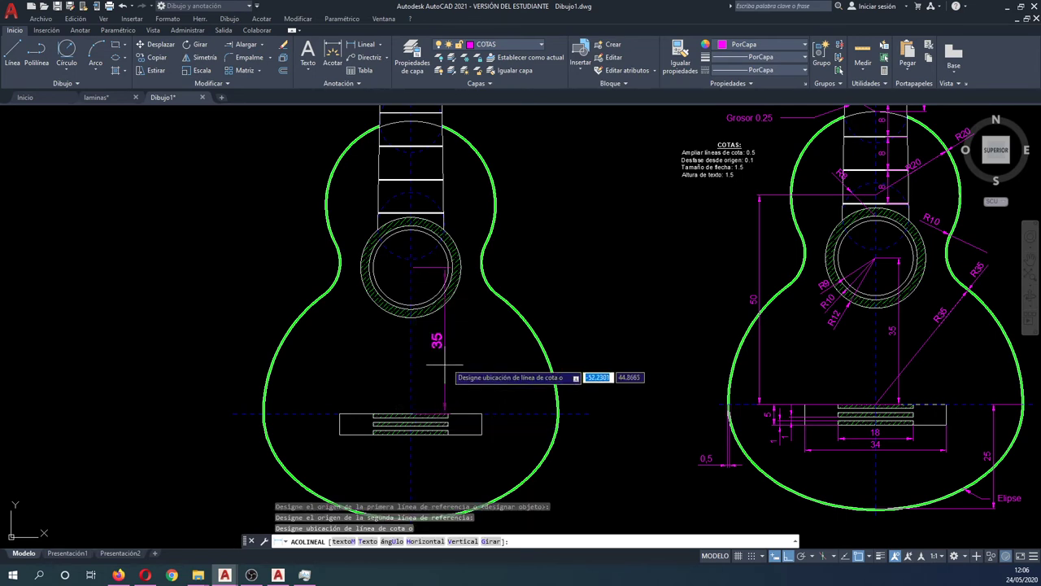
left_click(433, 352)
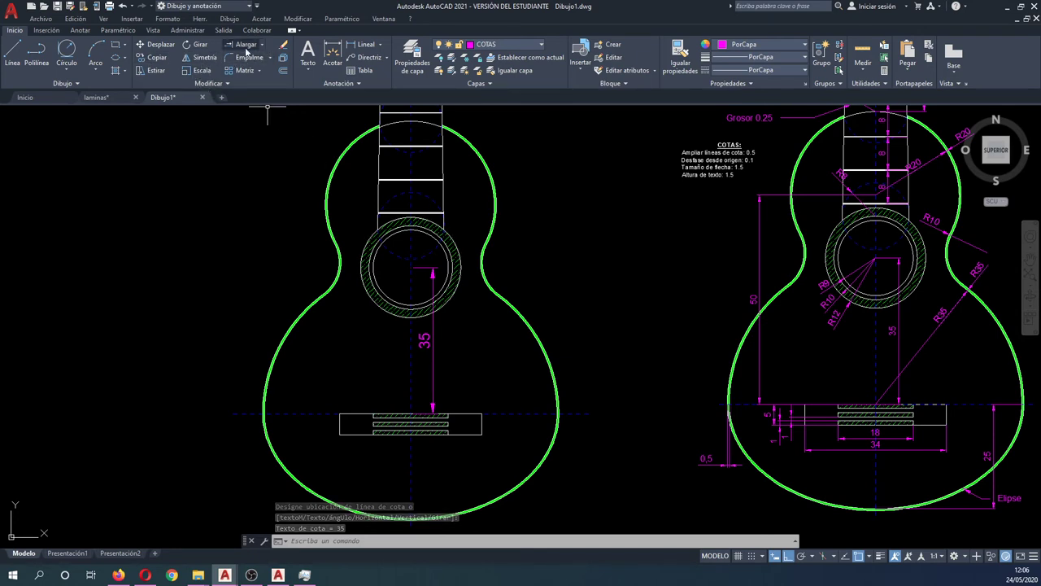
left_click(380, 46)
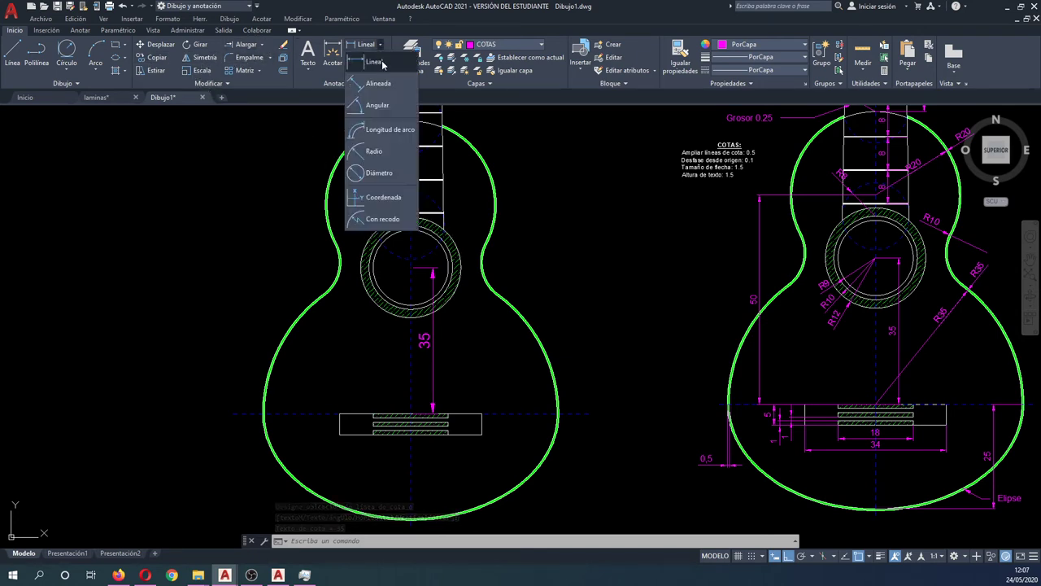
- Place an R35 radius dimension on the lower right body curve
left_click(388, 150)
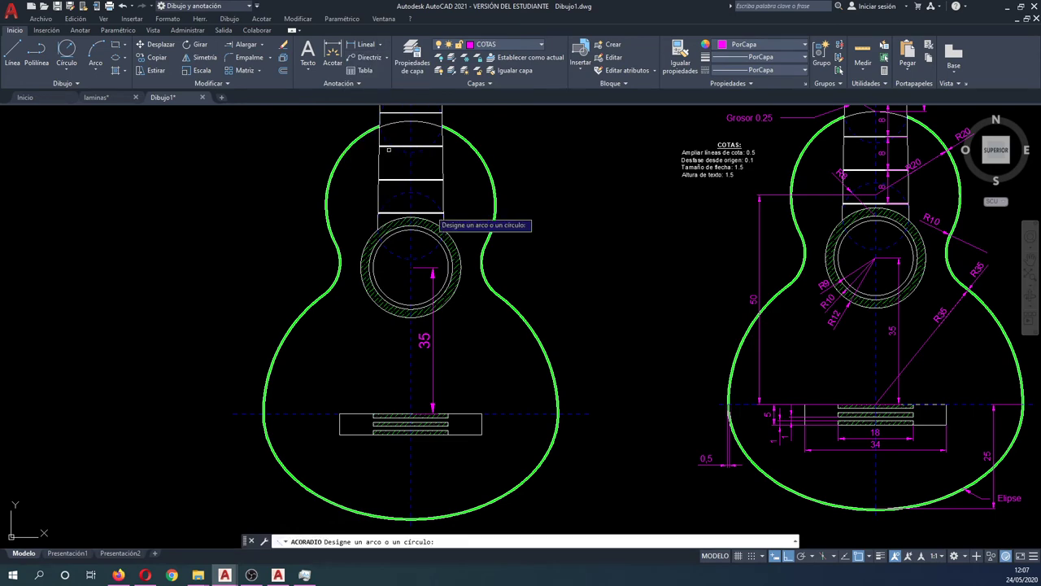
scroll(527, 328, "up", 5)
left_click(527, 329)
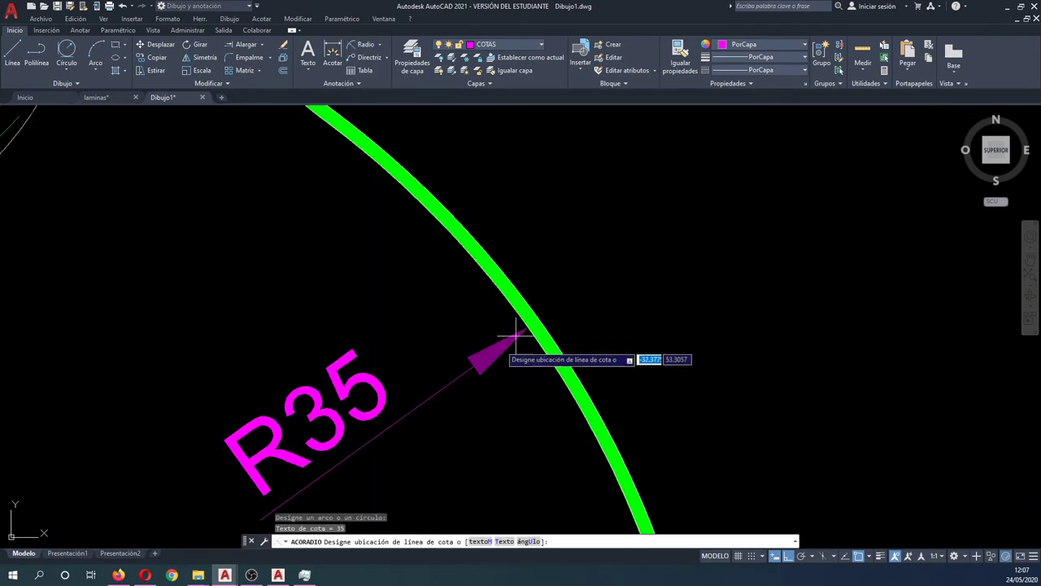
left_click(514, 331)
key("Return")
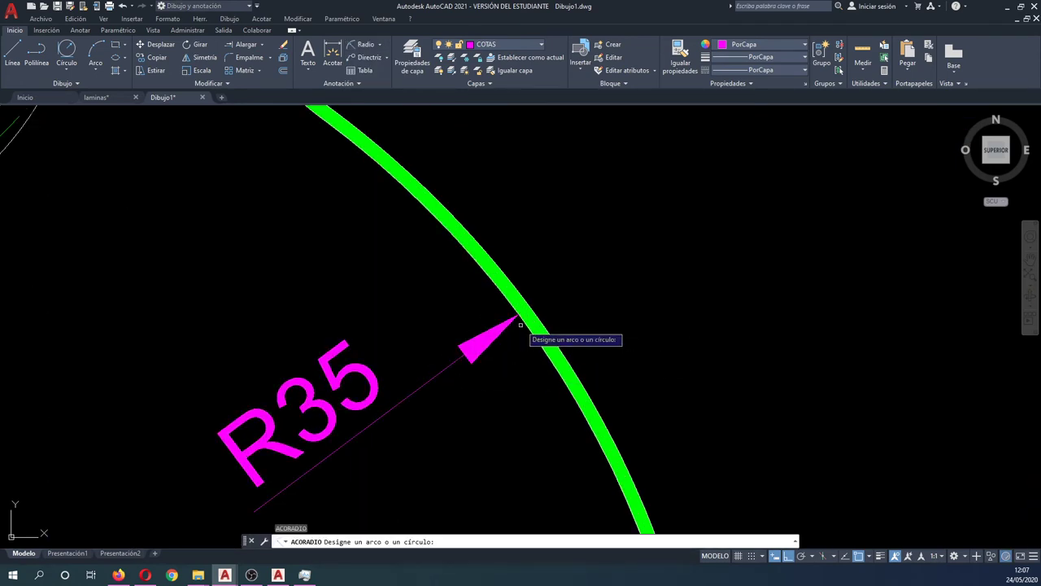
- Add a second R35 radius dimension outside the same body curve
left_click(523, 327)
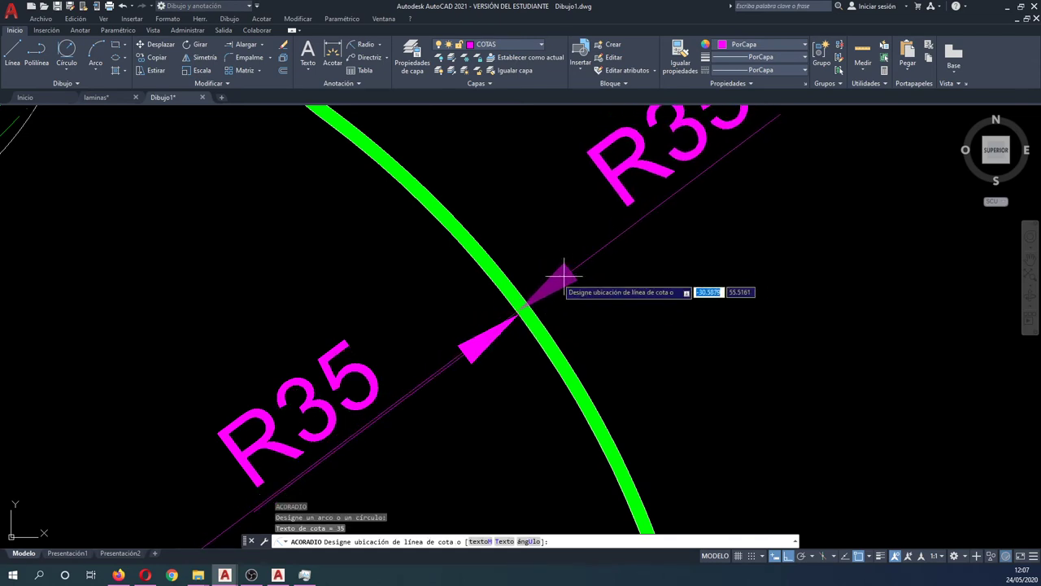
scroll(521, 312, "down", 2)
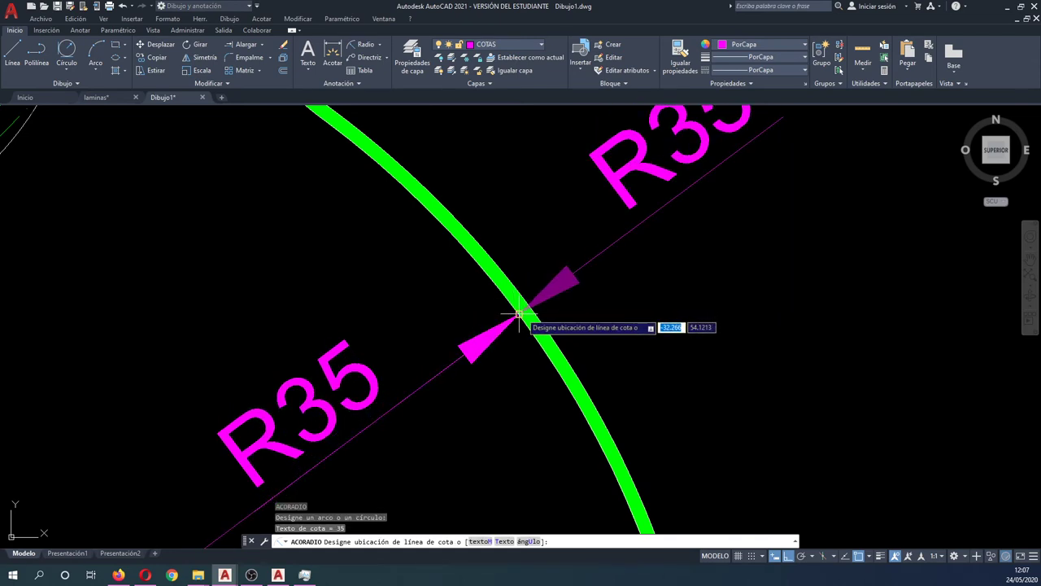
left_click(527, 308)
scroll(537, 293, "down", 3)
scroll(539, 289, "down", 3)
scroll(533, 281, "down", 1)
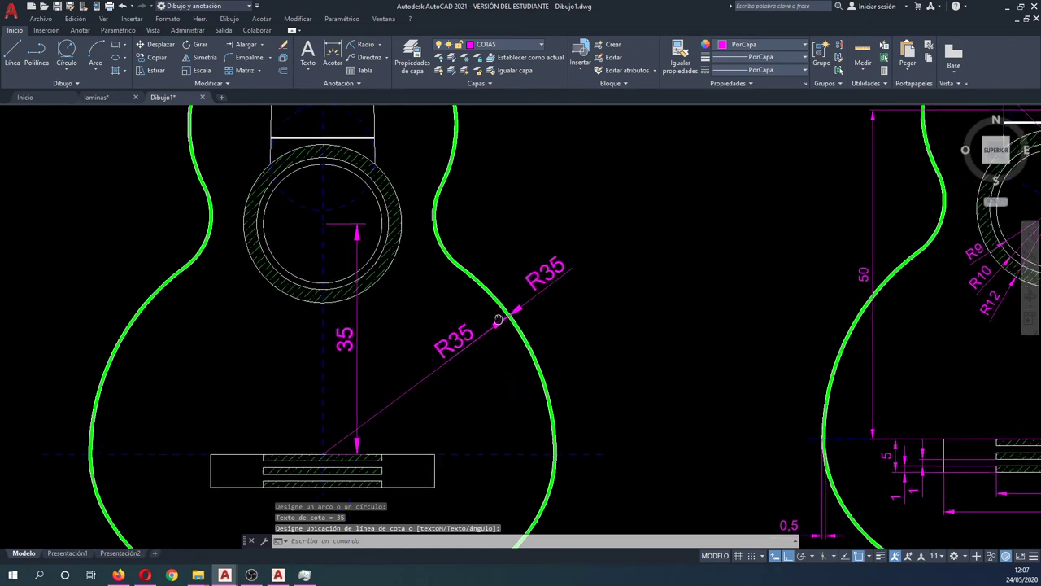
scroll(512, 276, "down", 1)
scroll(492, 325, "down", 1)
scroll(491, 327, "up", 2)
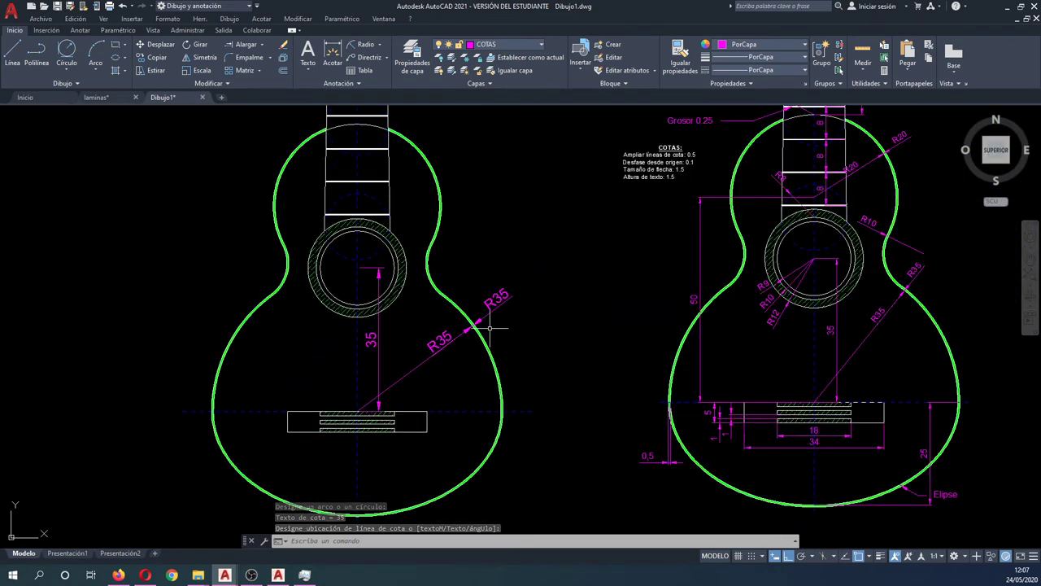
key("Escape")
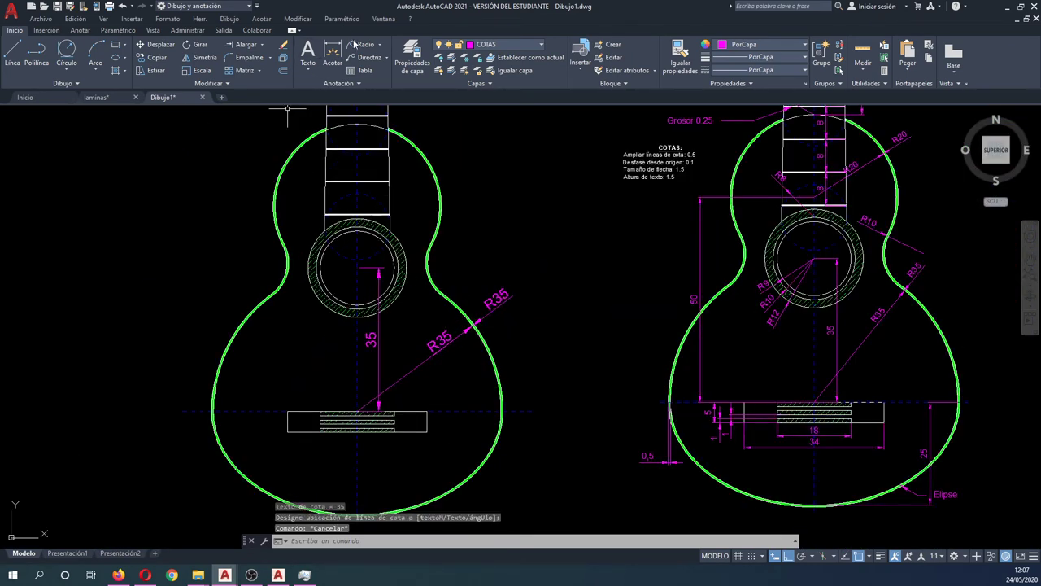
- Dimension the bridge end to end as 34, placed below the bridge
left_click(381, 45)
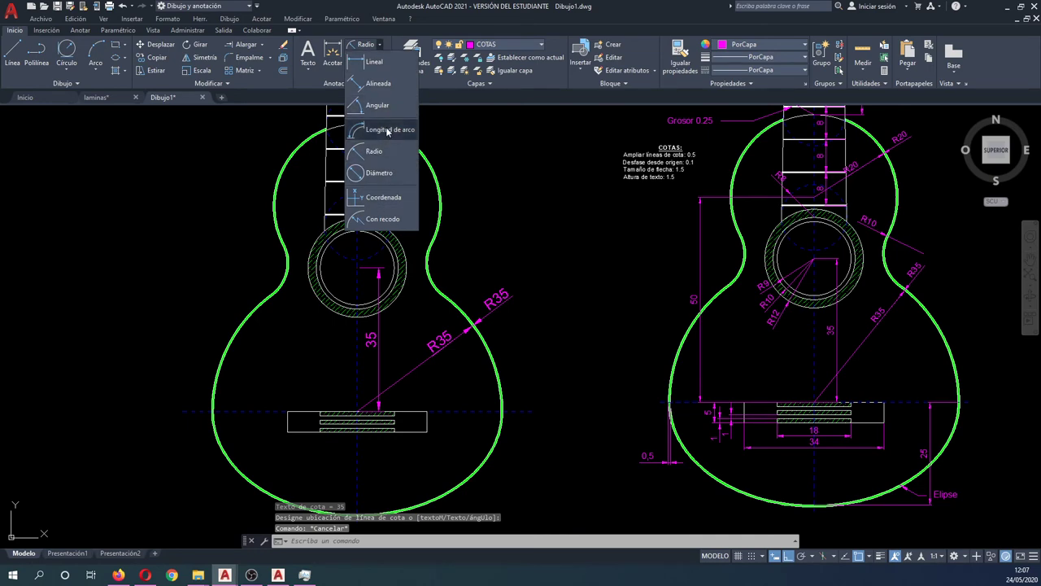
left_click(374, 62)
scroll(309, 484, "up", 2)
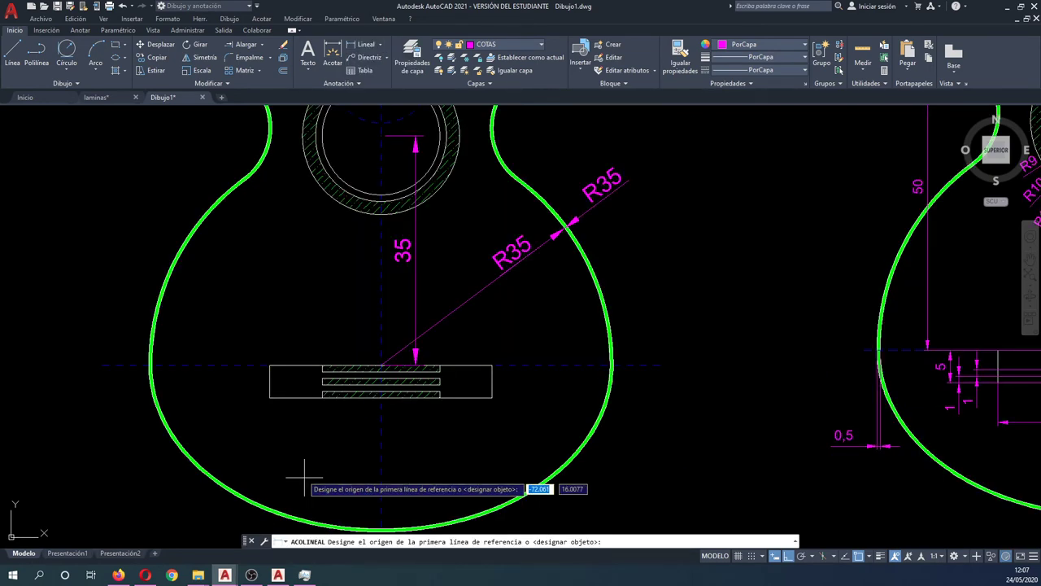
left_click(270, 397)
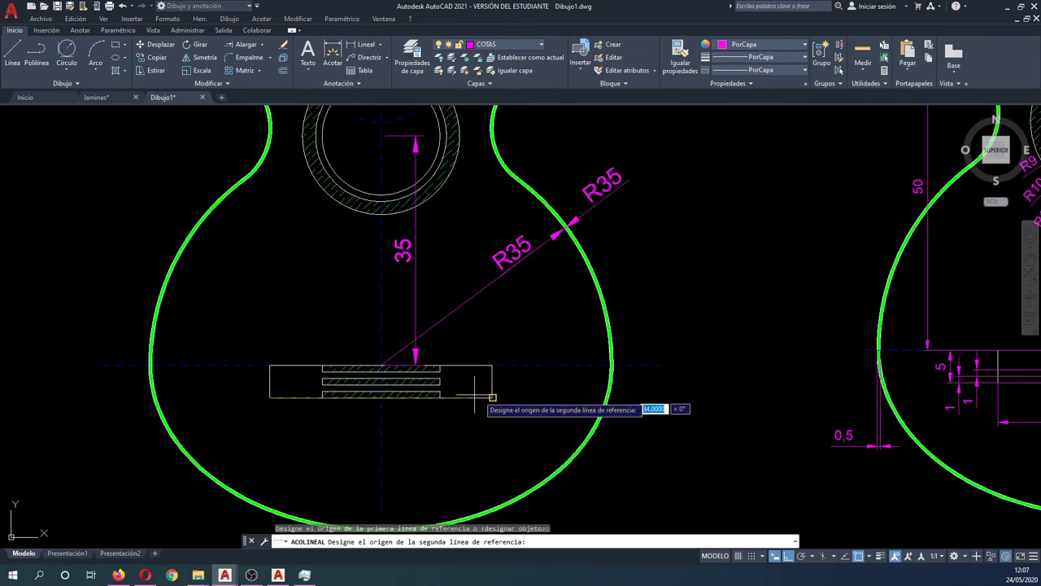
left_click(492, 397)
left_click(472, 439)
key("Escape")
key("Escape")
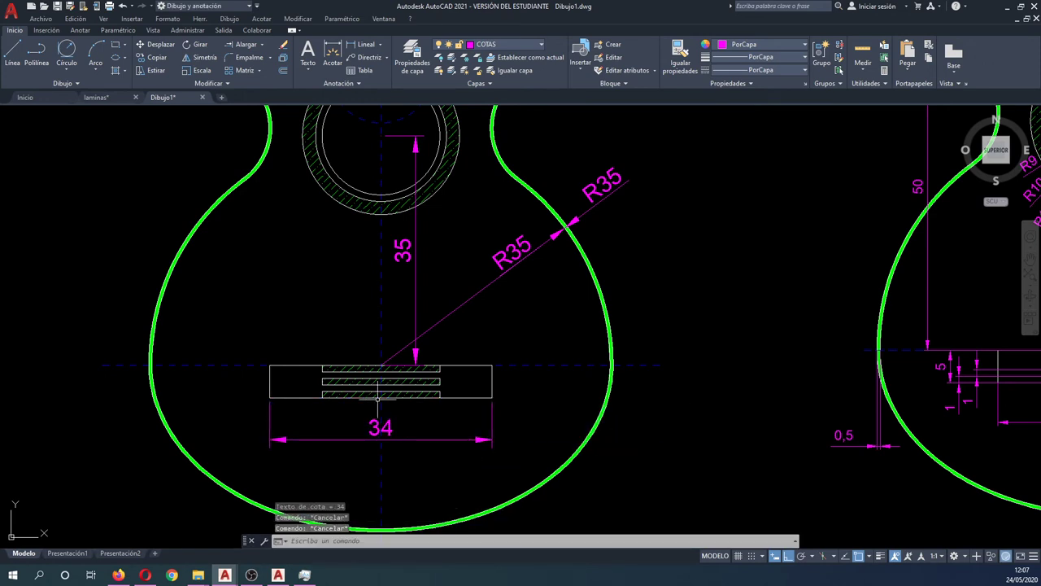
- Add a 0,5 linear dimension at the body's left edge, placed below it
scroll(174, 368, "up", 2)
scroll(147, 366, "up", 2)
key("Return")
scroll(130, 365, "up", 3)
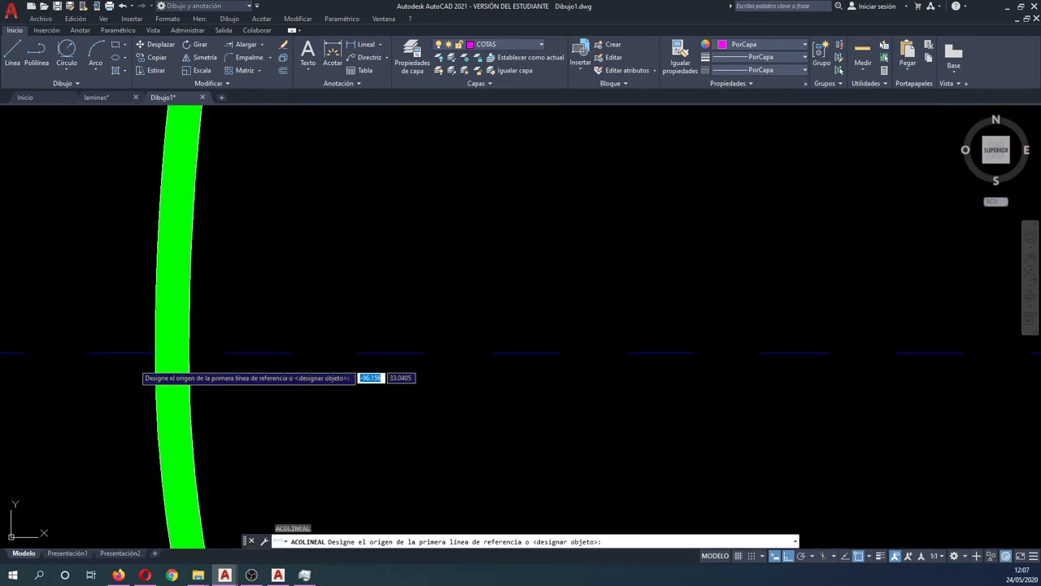
left_click(155, 352)
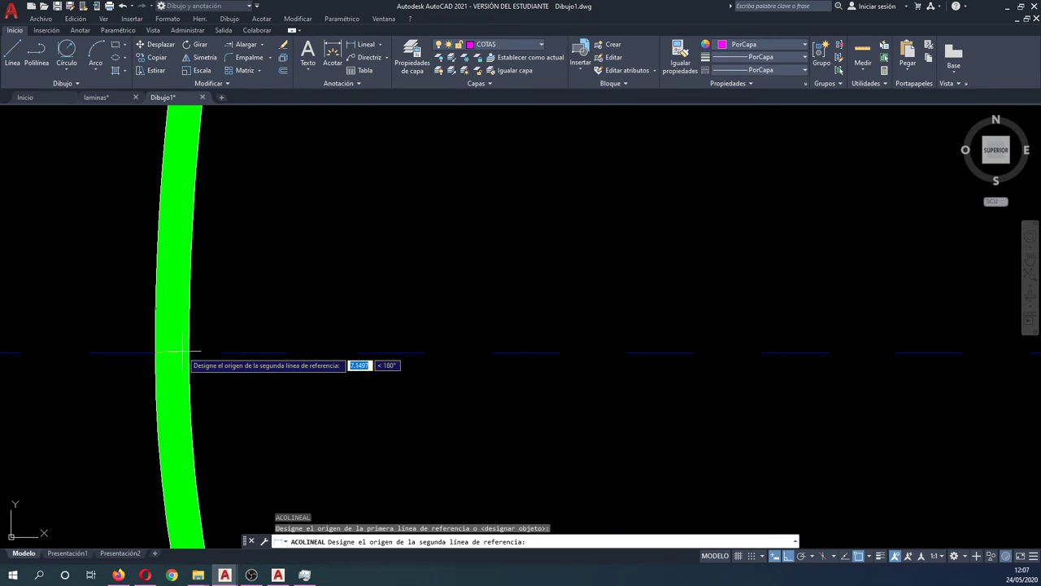
left_click(189, 353)
scroll(185, 349, "down", 3)
scroll(174, 342, "down", 2)
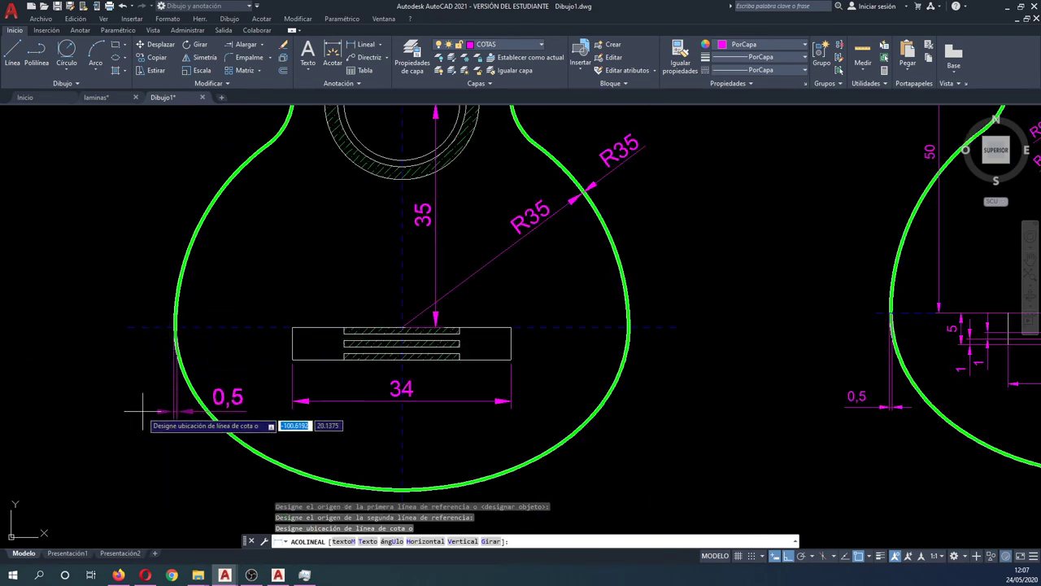
left_click(160, 424)
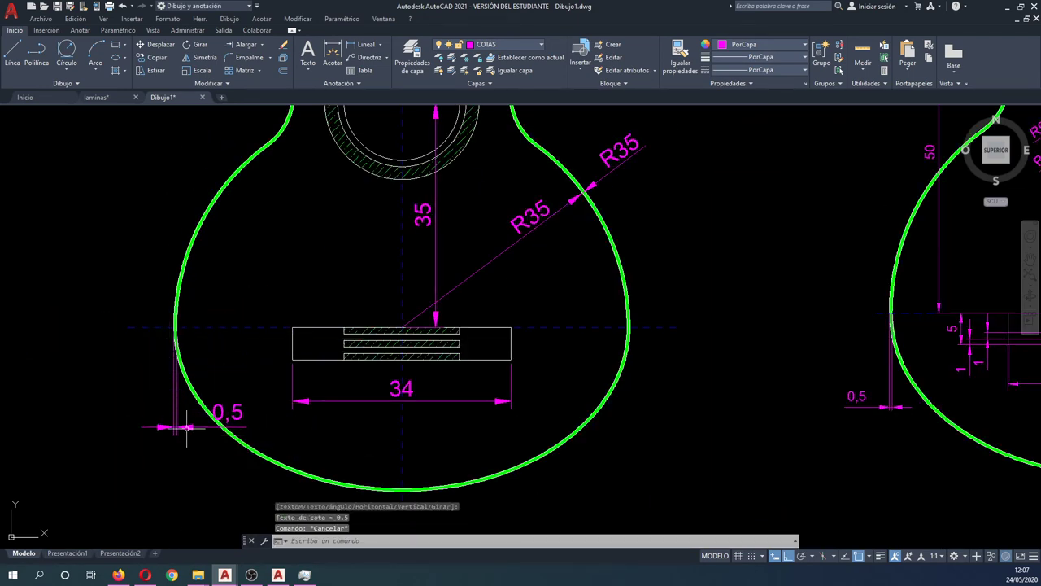
key("Escape")
- Select the 0,5 dimension and try moving its text, then cancel
left_click(196, 426)
left_click(227, 413)
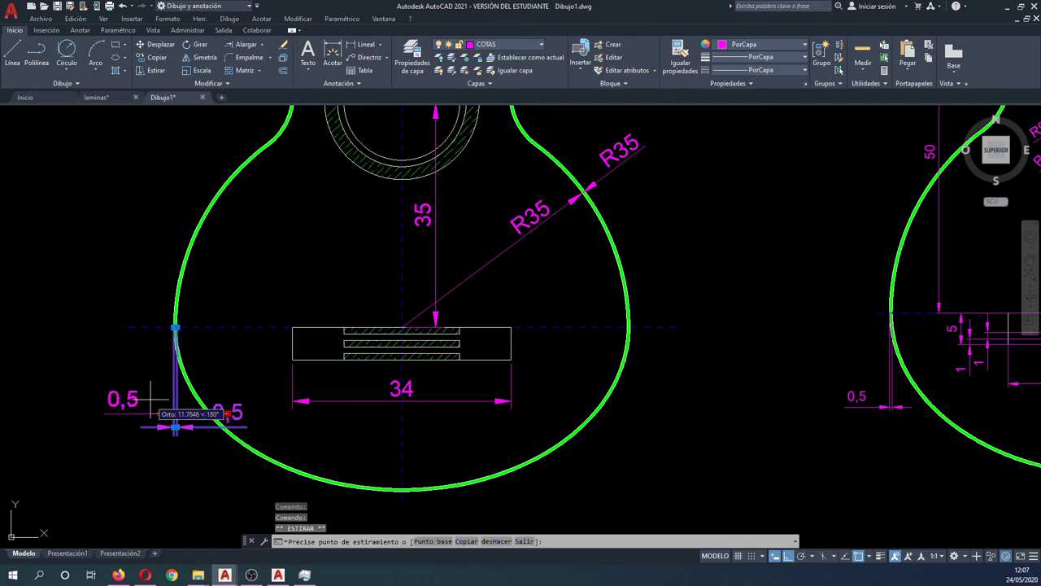
key("Escape")
key("Escape")
scroll(187, 411, "down", 4)
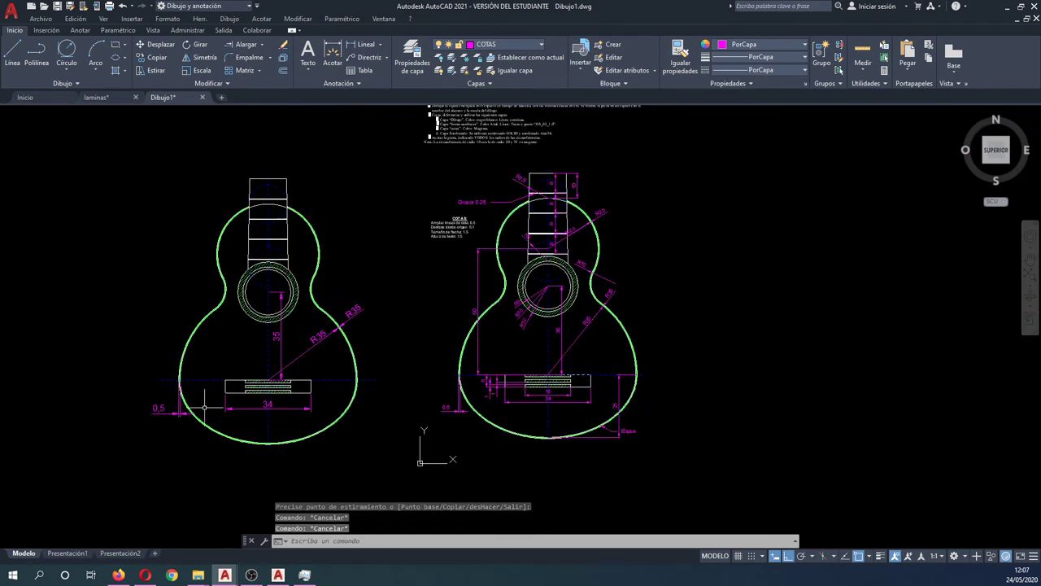
scroll(653, 436, "up", 4)
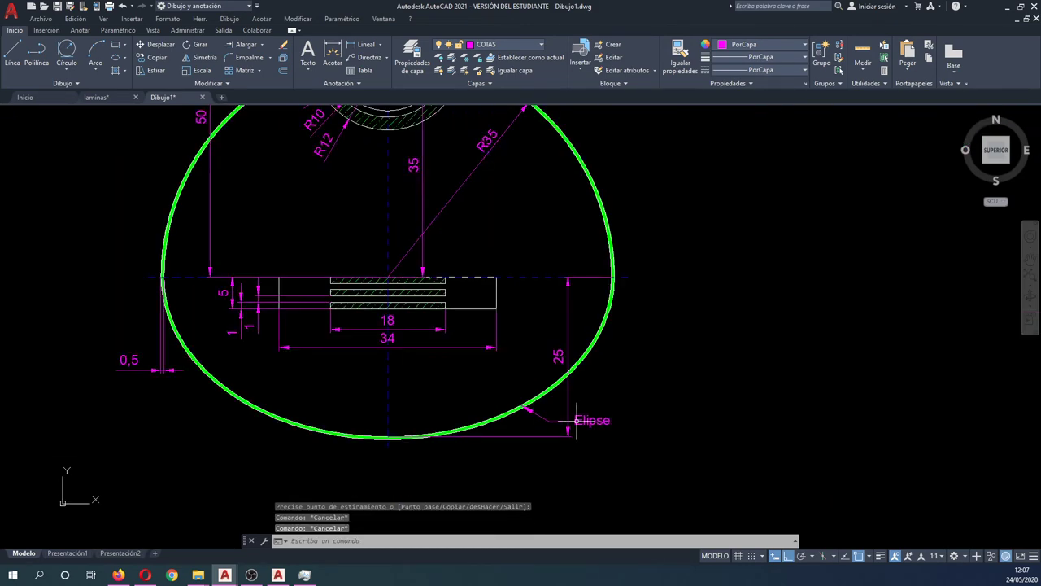
scroll(576, 420, "up", 4)
scroll(549, 396, "down", 4)
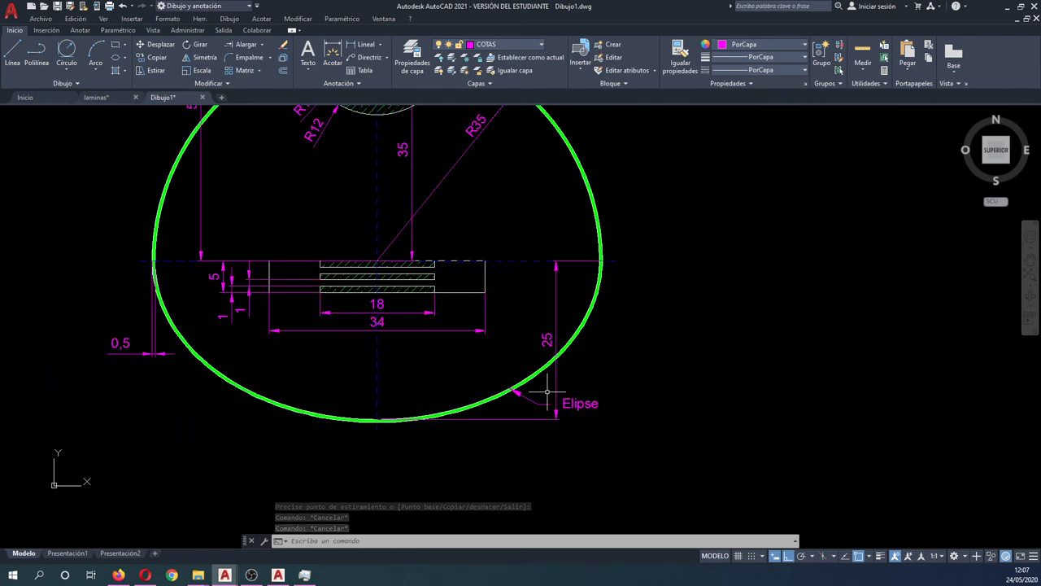
- Abandon a first leader attempt and draw a polyline across the lower body curve
left_click(380, 47)
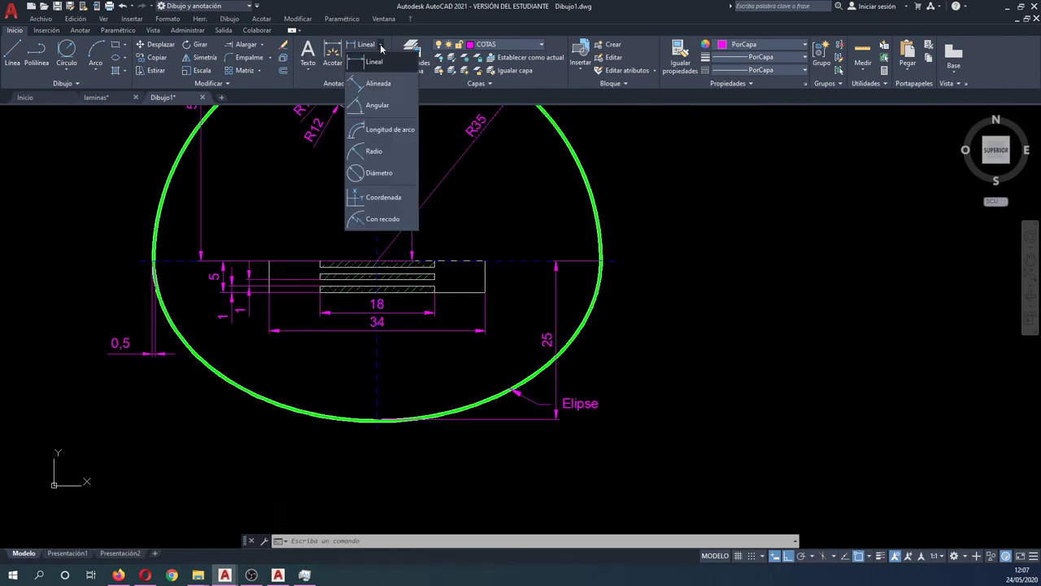
left_click(380, 47)
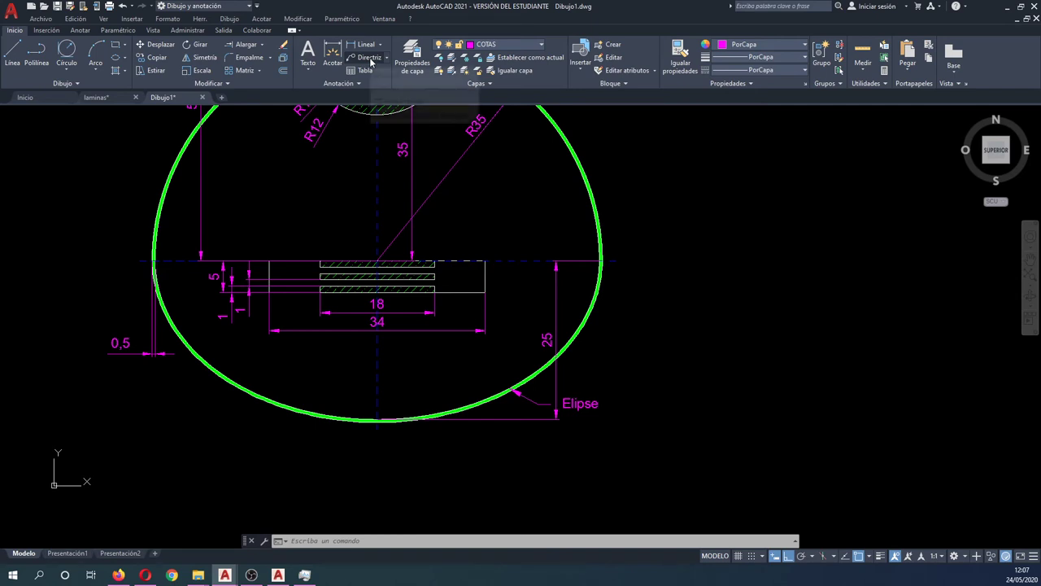
left_click(367, 58)
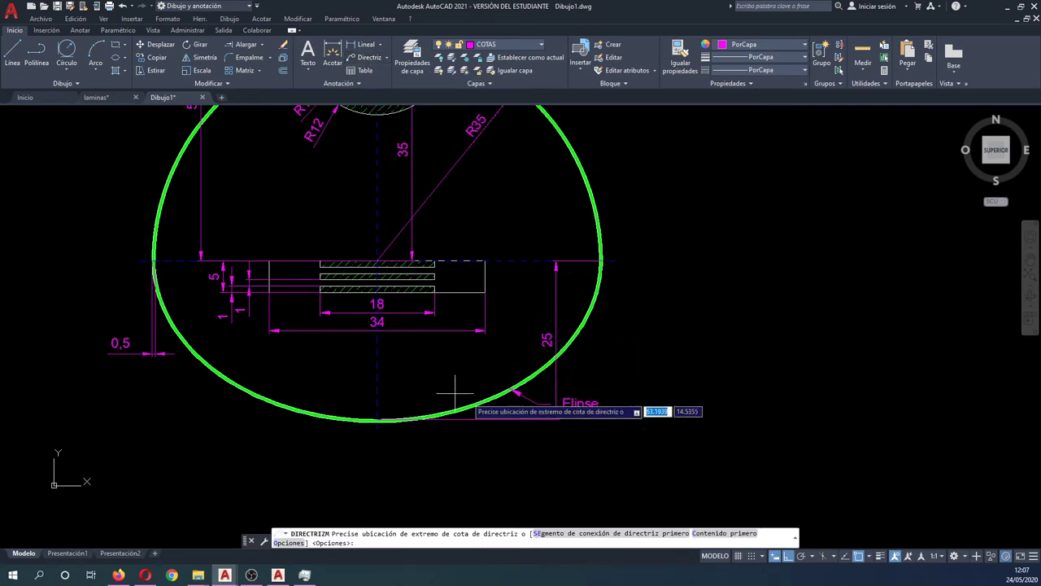
scroll(642, 415, "down", 2)
scroll(471, 419, "down", 2)
scroll(297, 407, "up", 2)
scroll(298, 404, "up", 5)
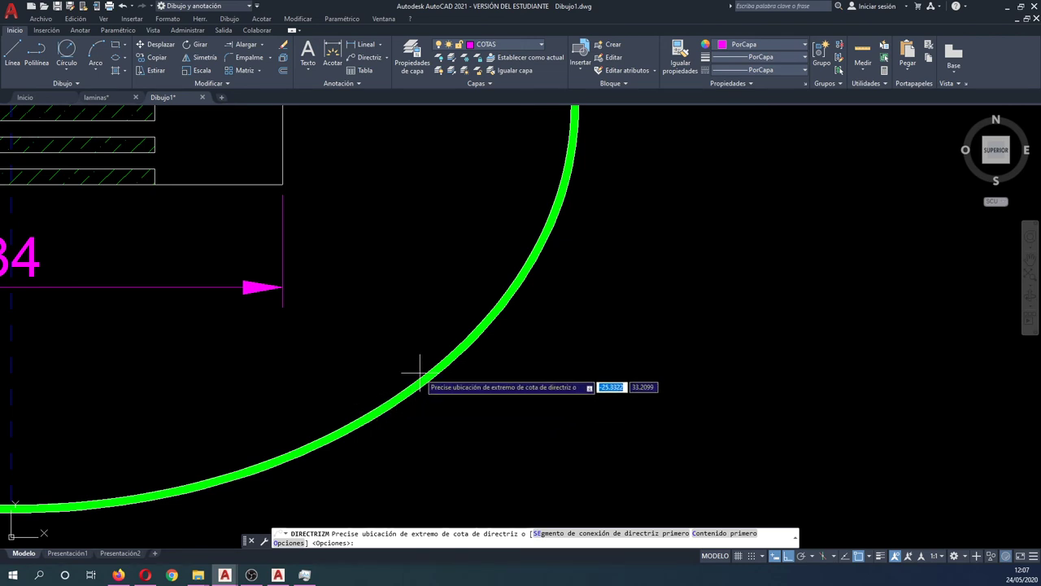
key("Escape")
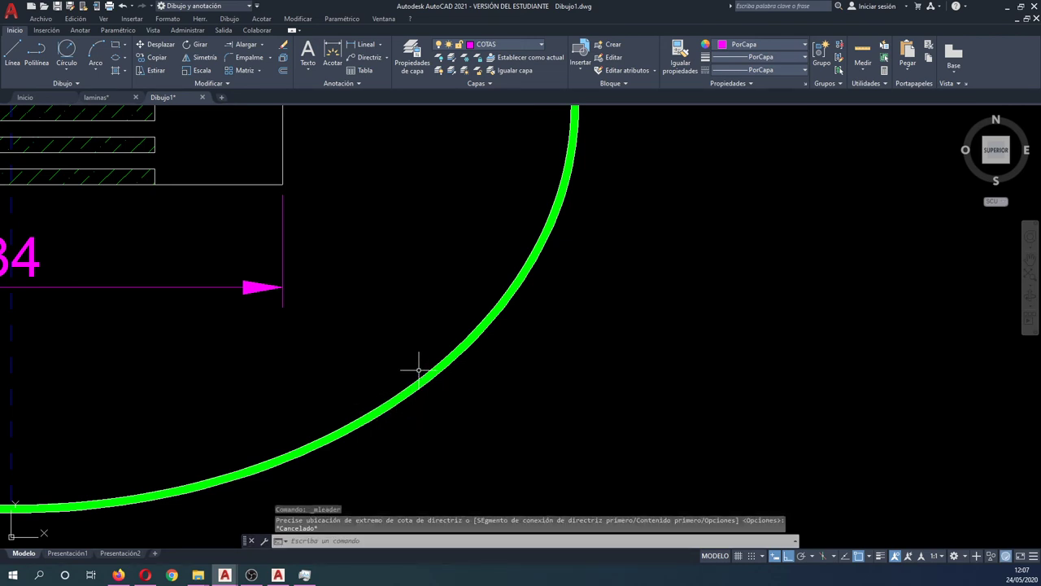
type("pl")
key("Return")
left_click(382, 348)
left_click(444, 434)
key("Escape")
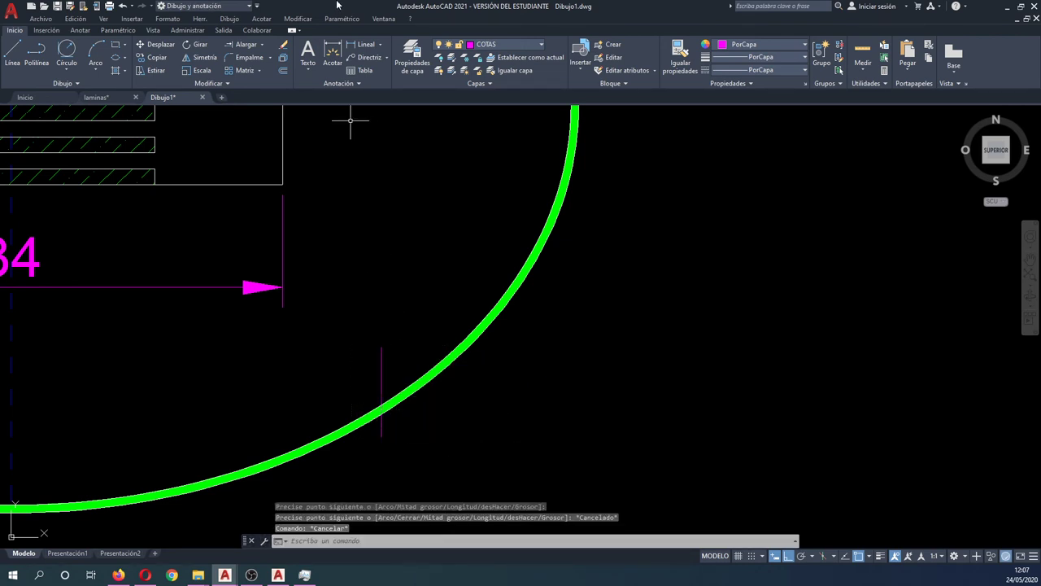
- Add a multileader on the lower ellipse outline labelled 'Elipse', with Ortho off
left_click(381, 60)
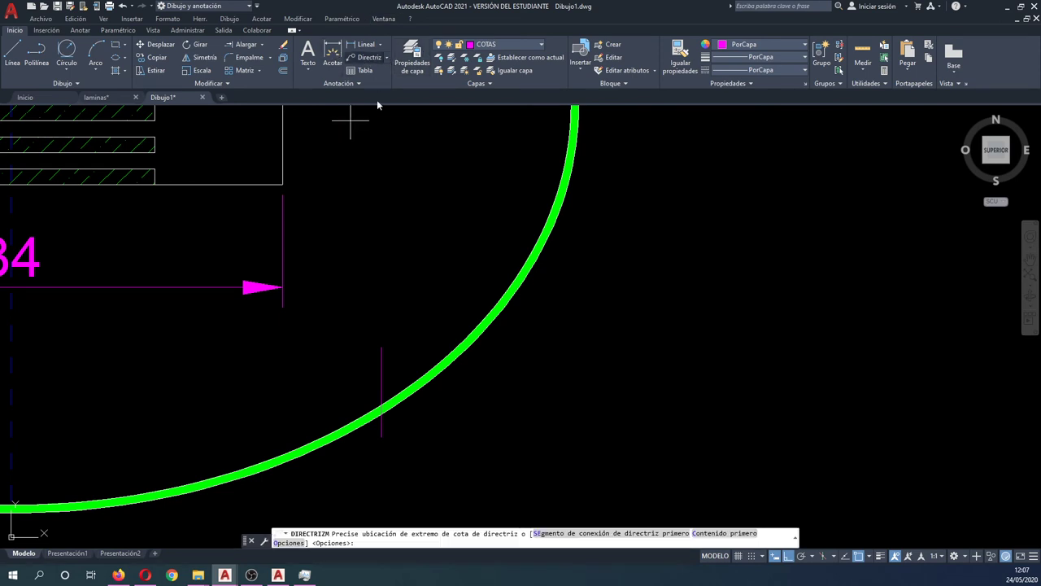
left_click(380, 404)
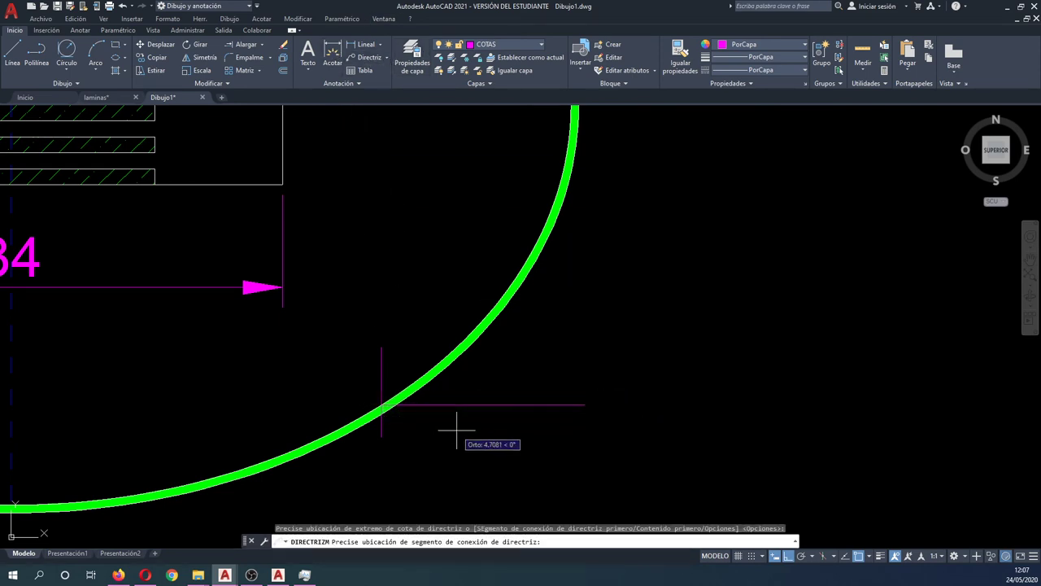
middle_click_drag(453, 436, 456, 418)
key("F8")
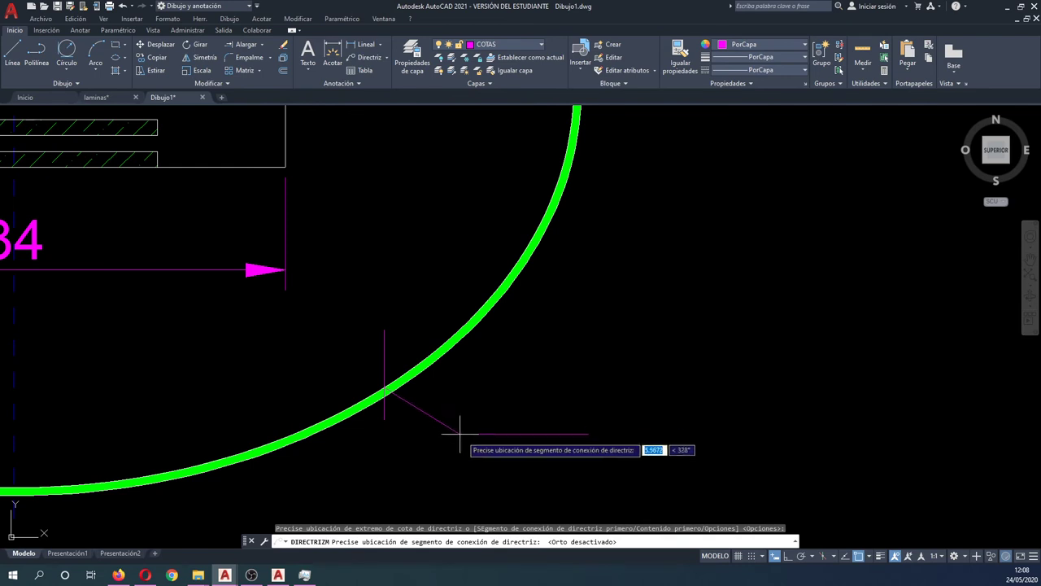
left_click(486, 444)
scroll(583, 406, "down", 5)
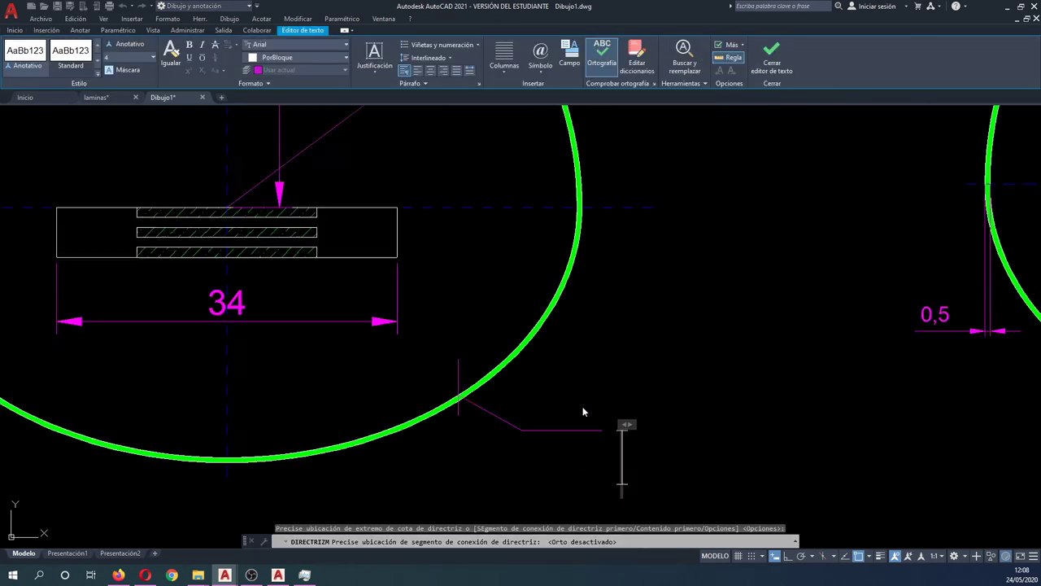
scroll(582, 412, "up", 1)
type("Elips")
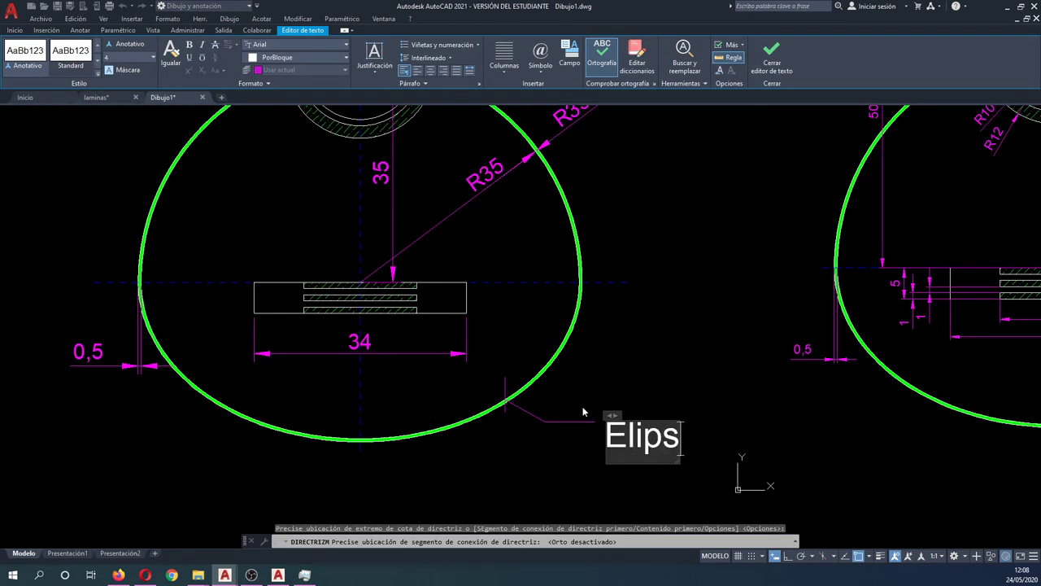
type("e")
left_click(596, 394)
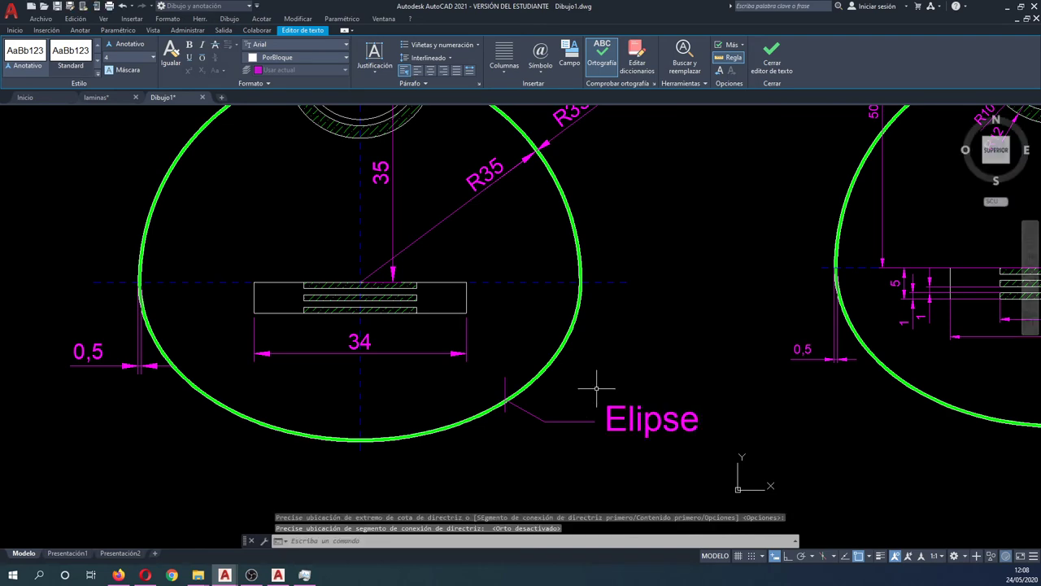
key("Escape")
key("Escape")
- Begin selecting the stray vertical line
scroll(602, 397, "down", 2)
scroll(554, 396, "up", 1)
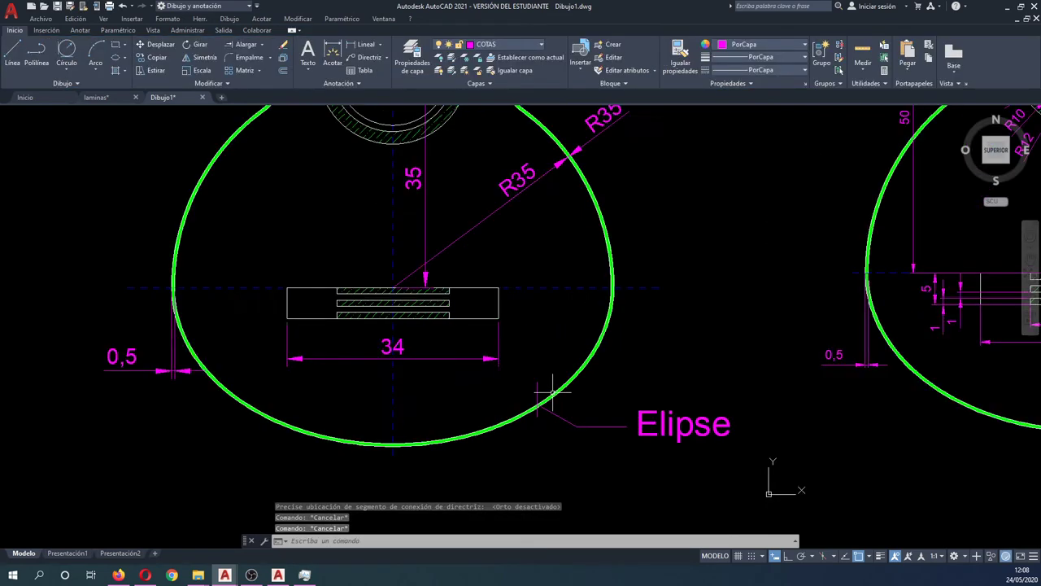
scroll(539, 388, "up", 2)
scroll(534, 383, "up", 2)
left_click(516, 375)
- Delete the stray vertical line
left_click(516, 375)
key("Delete")
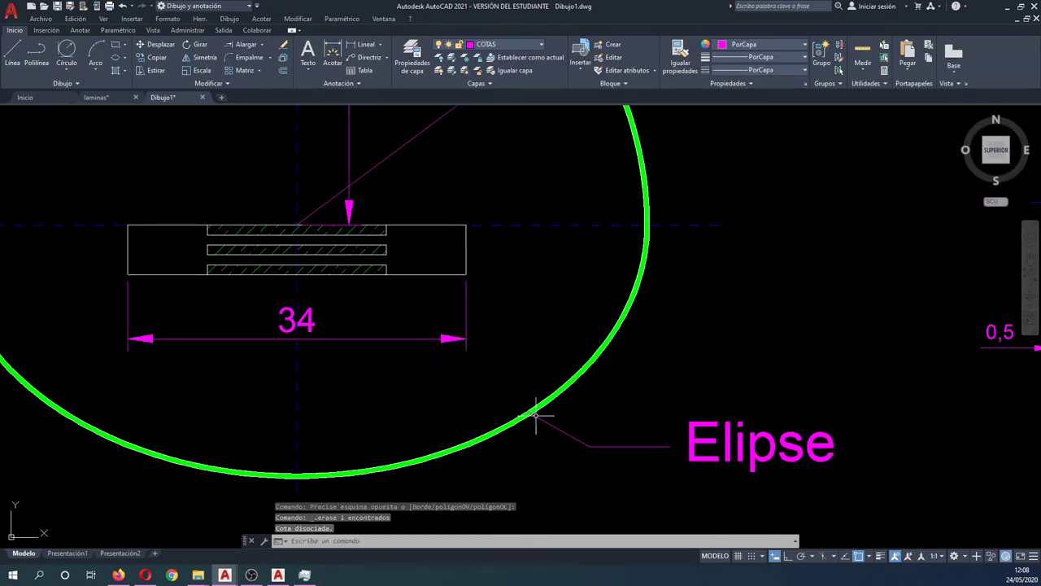
scroll(539, 417, "up", 2)
scroll(539, 416, "down", 4)
scroll(547, 411, "down", 2)
middle_click_drag(547, 411, 549, 412)
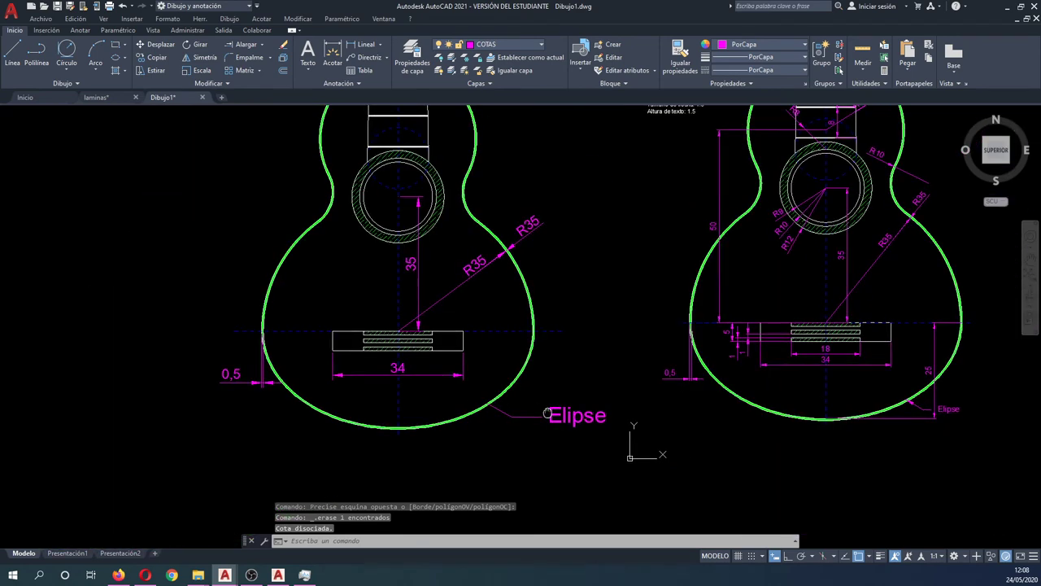
scroll(548, 415, "up", 2)
- Open the Elipse leader's properties and set its text height to 1.5
left_click(520, 418)
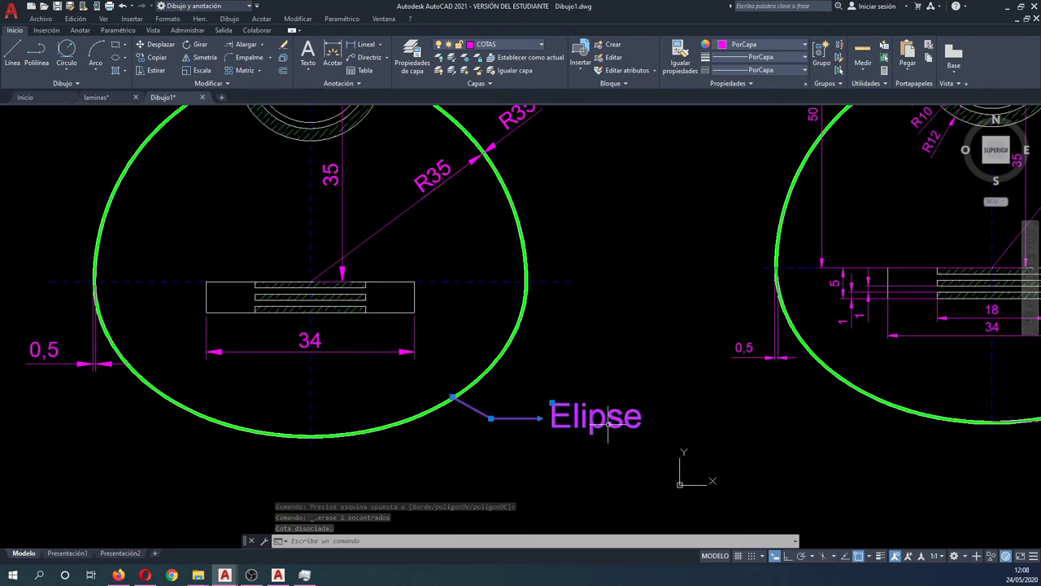
right_click(600, 423)
left_click(624, 405)
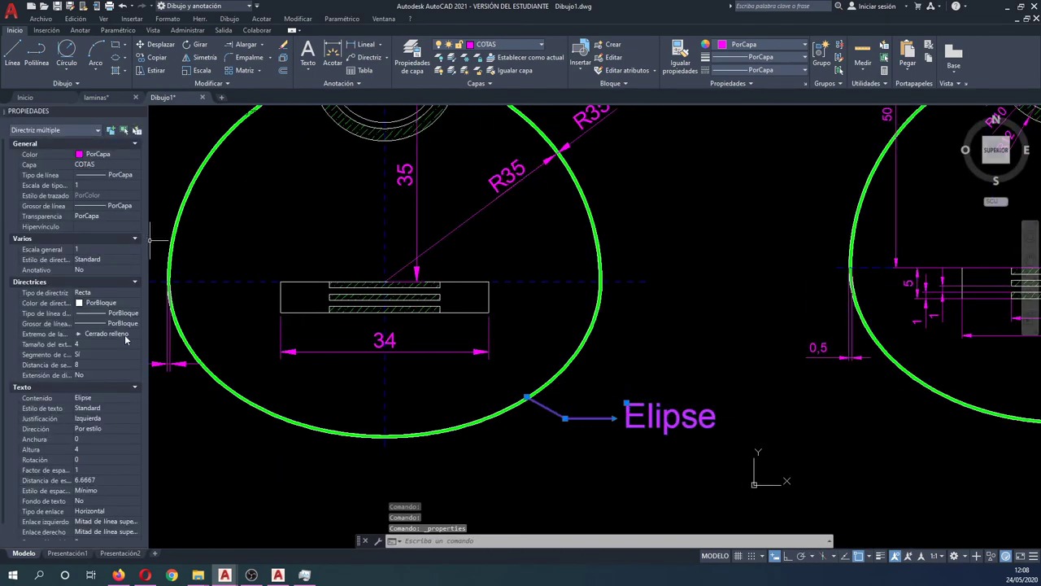
left_click(93, 344)
type("1")
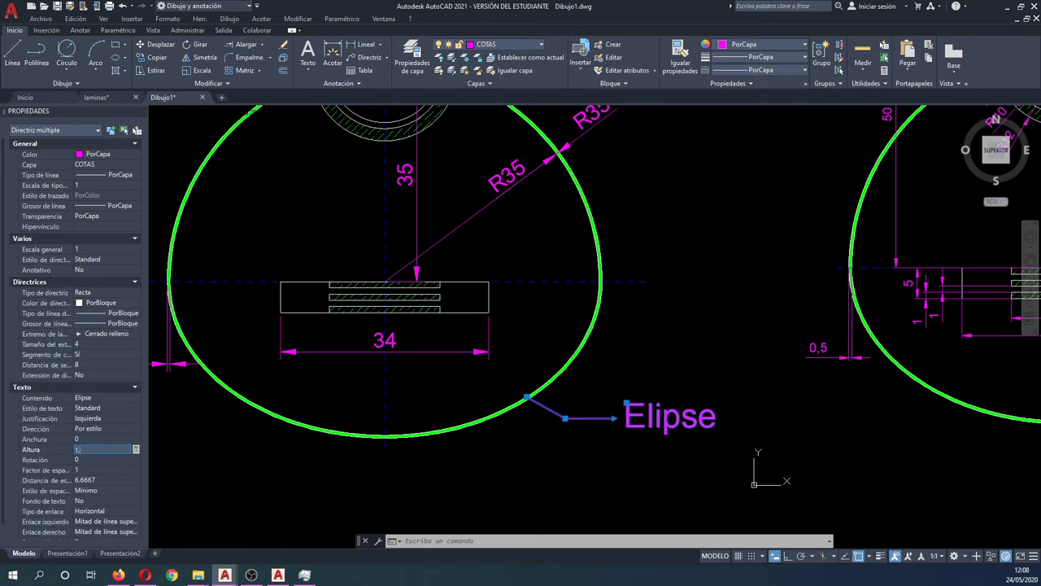
type("5")
left_click(94, 455)
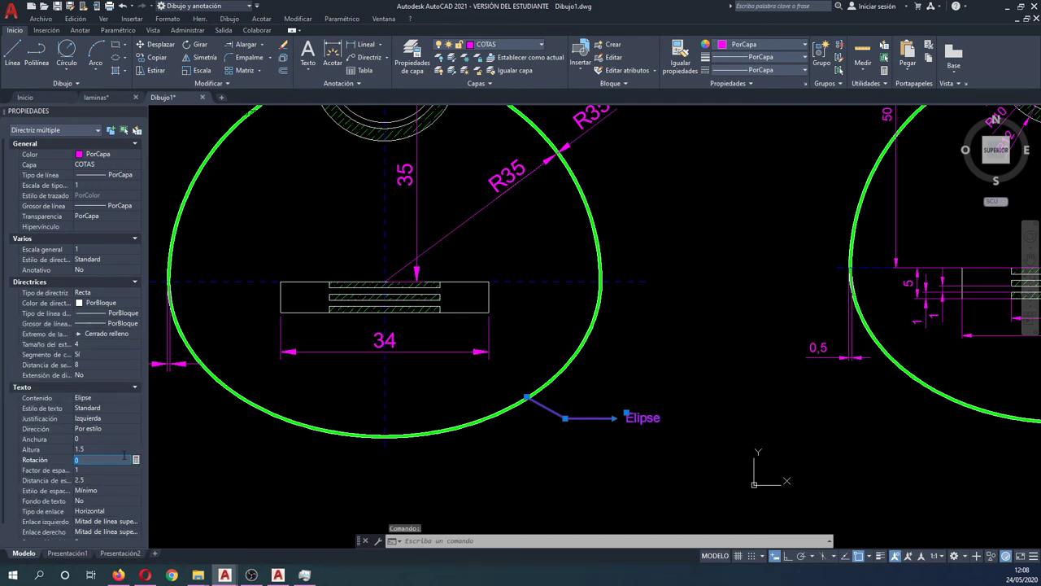
- Set the leader's line spacing distance to 1 and close the Properties palette
left_click(102, 479)
type("0.25")
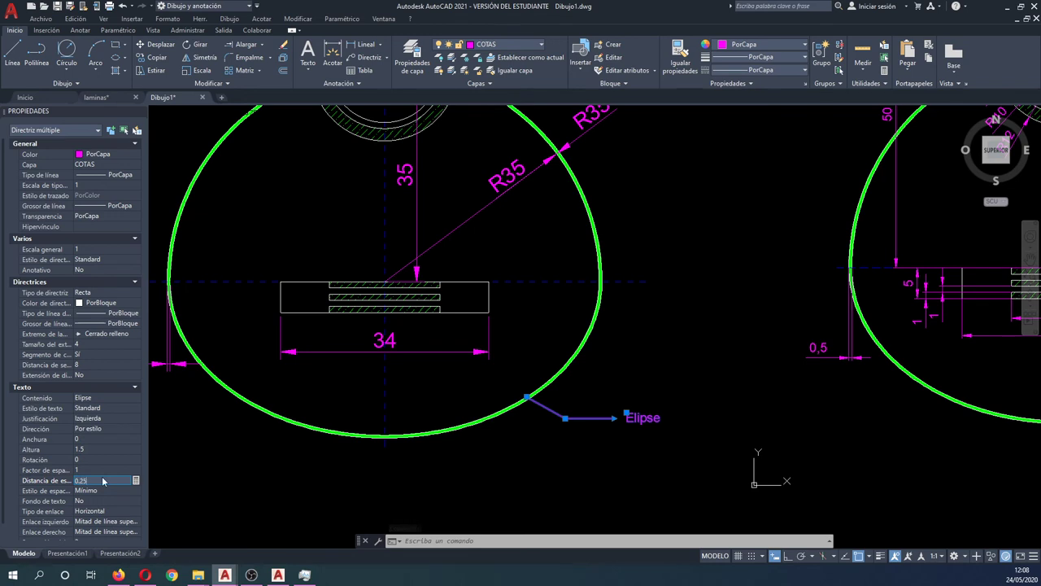
key("Return")
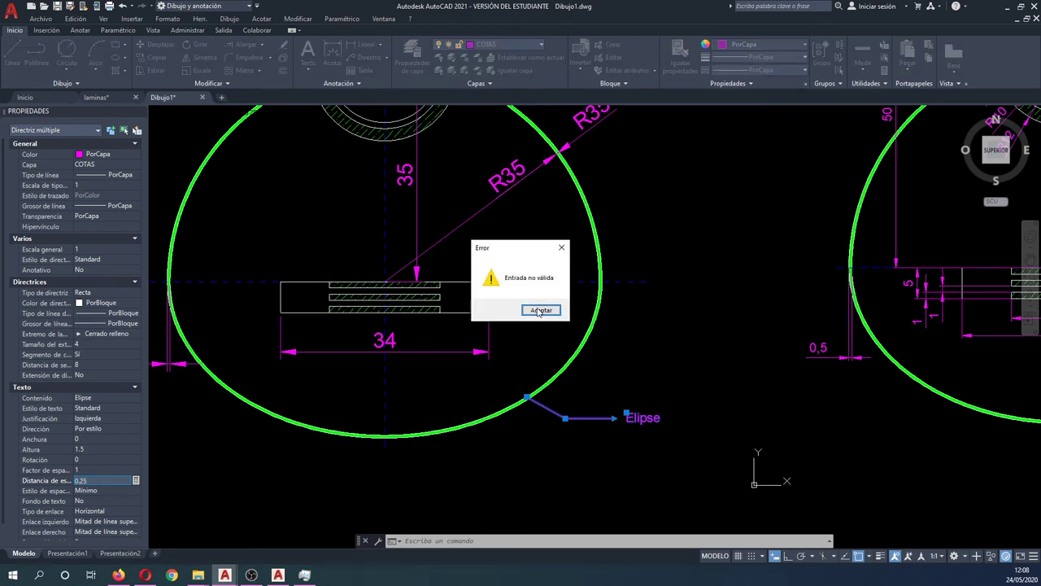
left_click(539, 311)
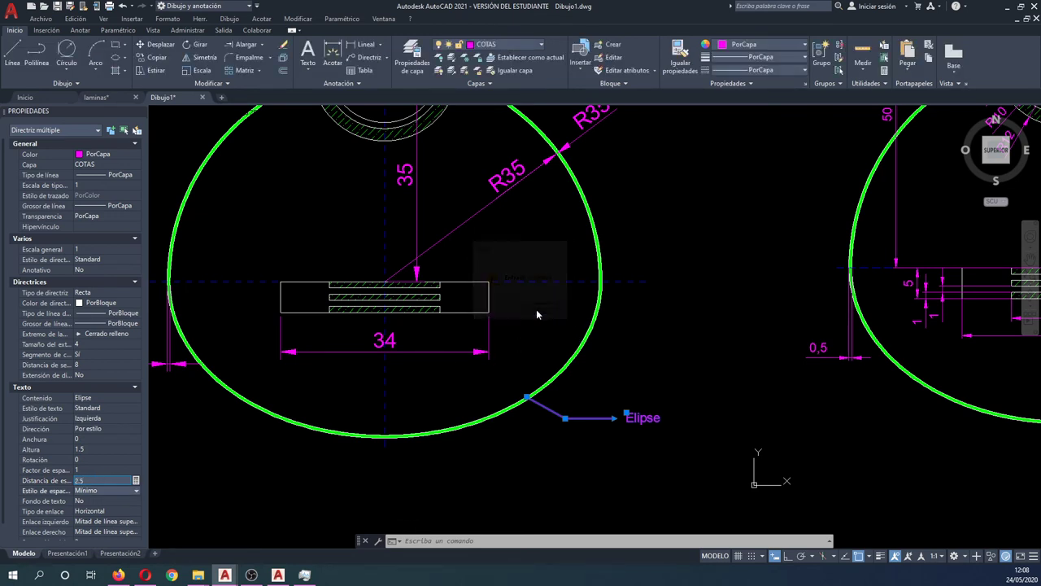
left_click(100, 480)
type("1")
key("Return")
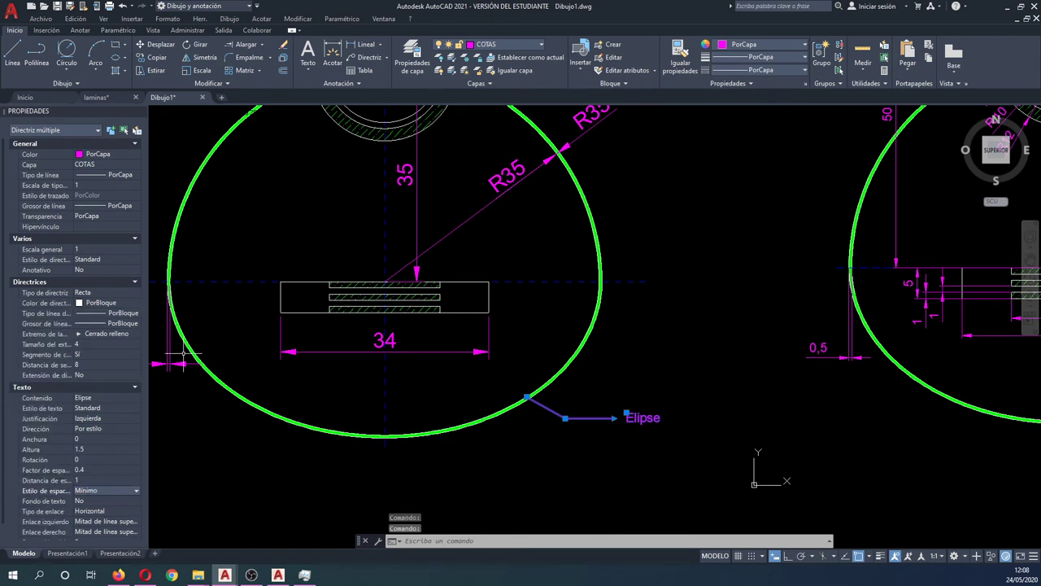
left_click(141, 112)
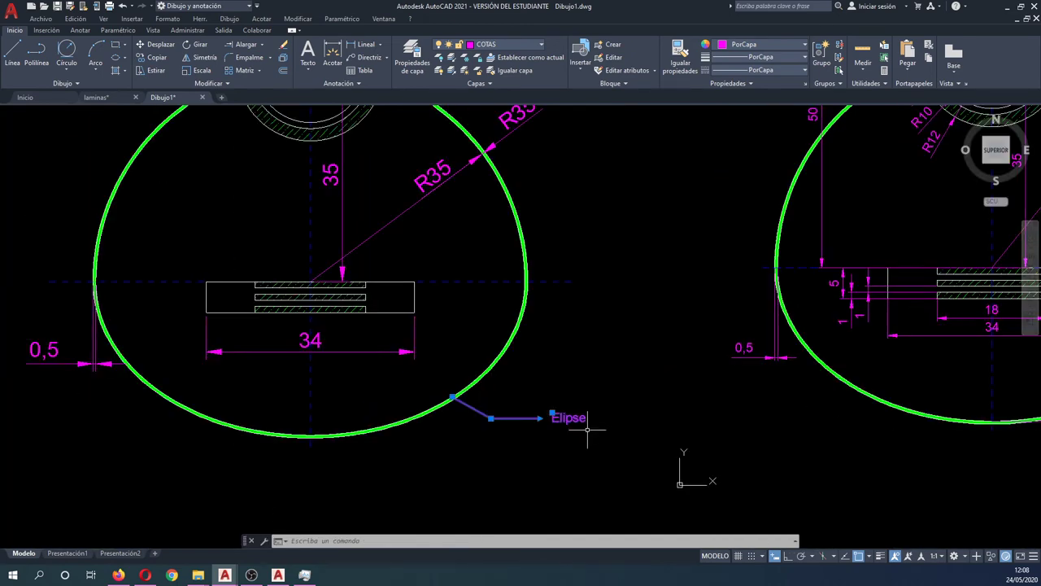
- Open the 0,5 dimension's properties and set its arrow size to 1.5
key("Escape")
scroll(568, 417, "down", 5)
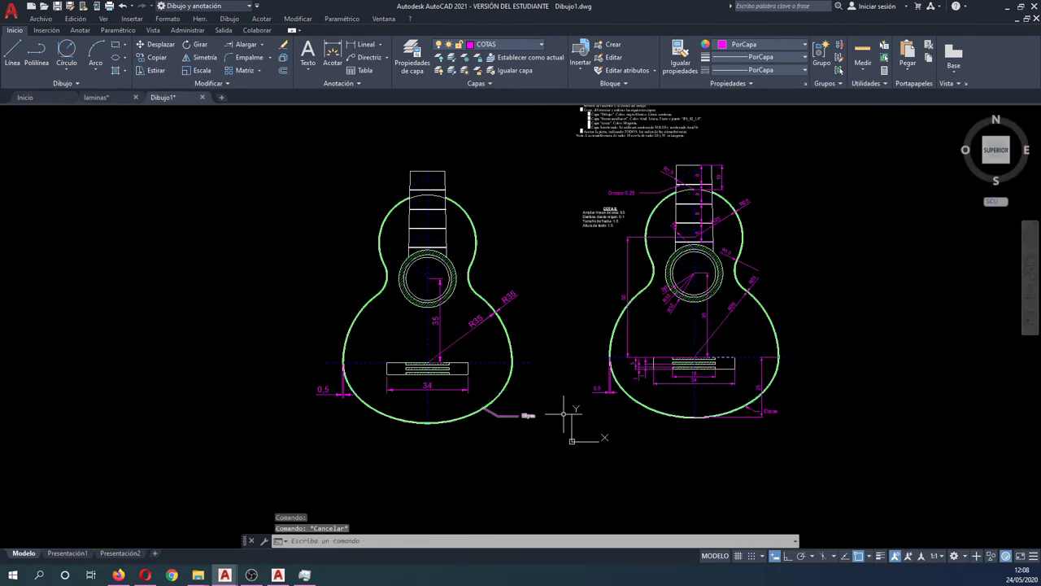
scroll(756, 395, "up", 6)
scroll(756, 396, "down", 3)
scroll(367, 361, "down", 2)
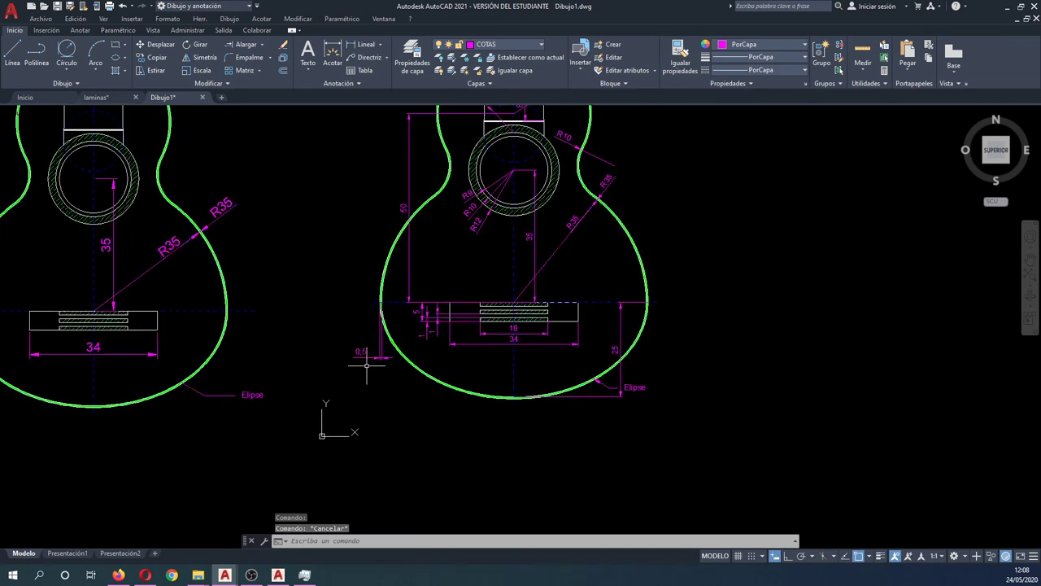
scroll(249, 360, "up", 2)
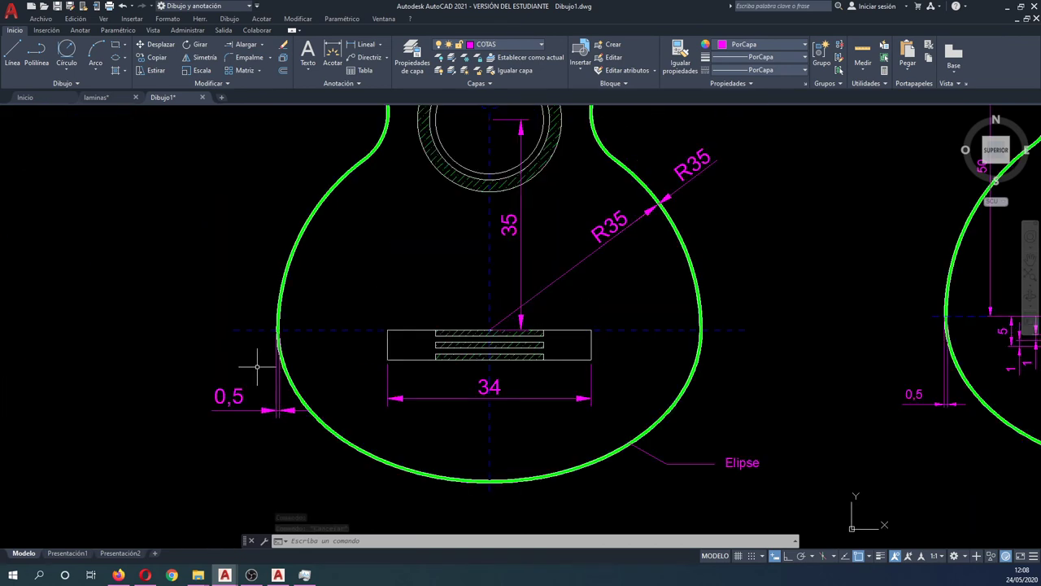
left_click(242, 392)
right_click(241, 391)
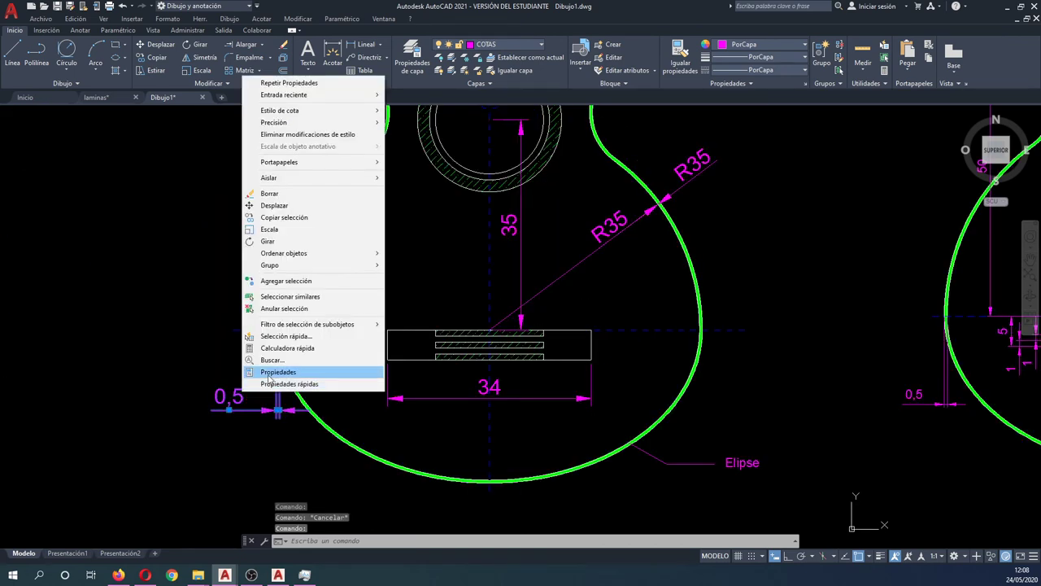
left_click(270, 373)
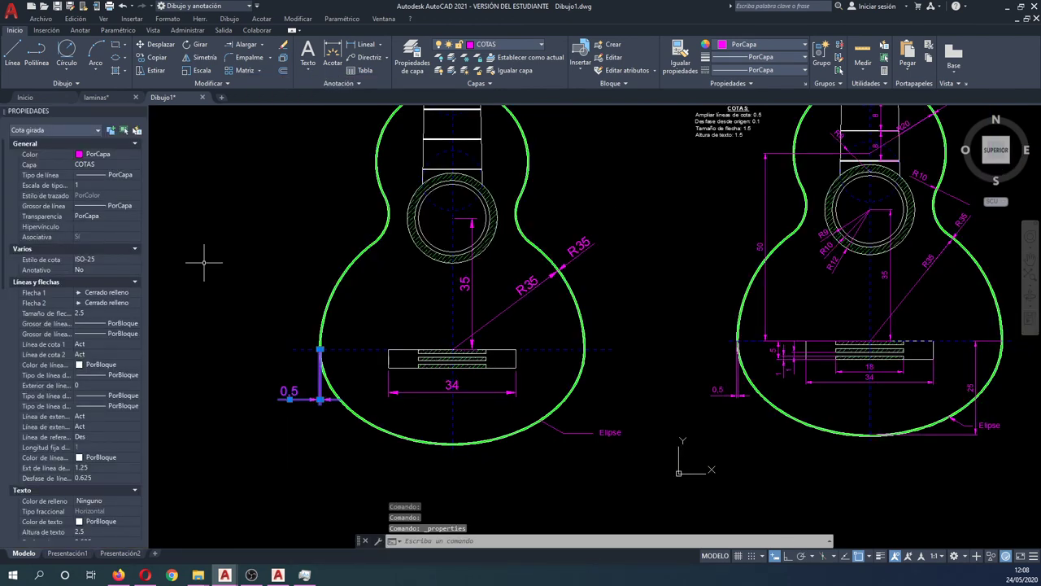
scroll(550, 362, "up", 3)
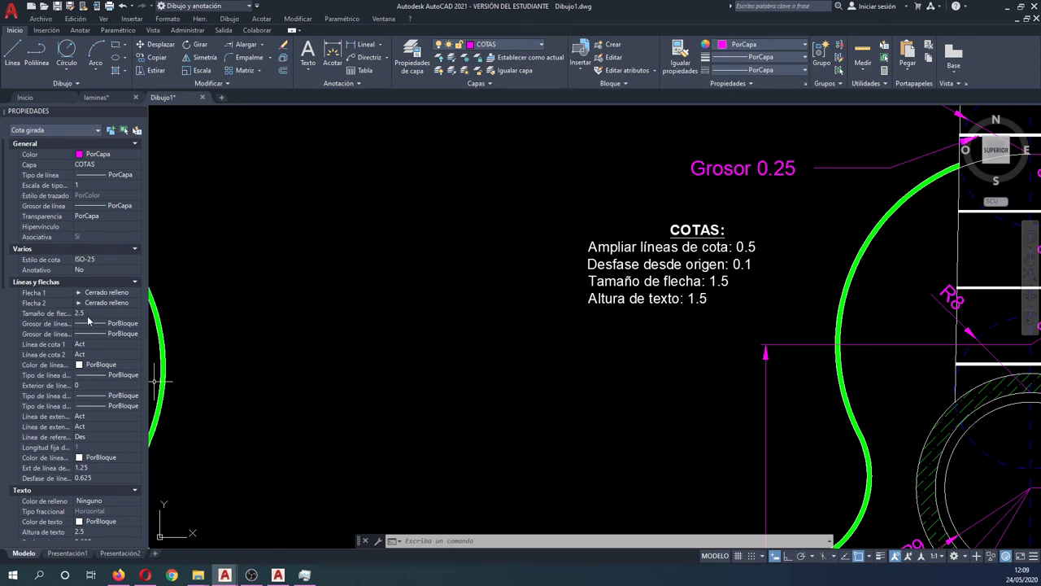
left_click(89, 314)
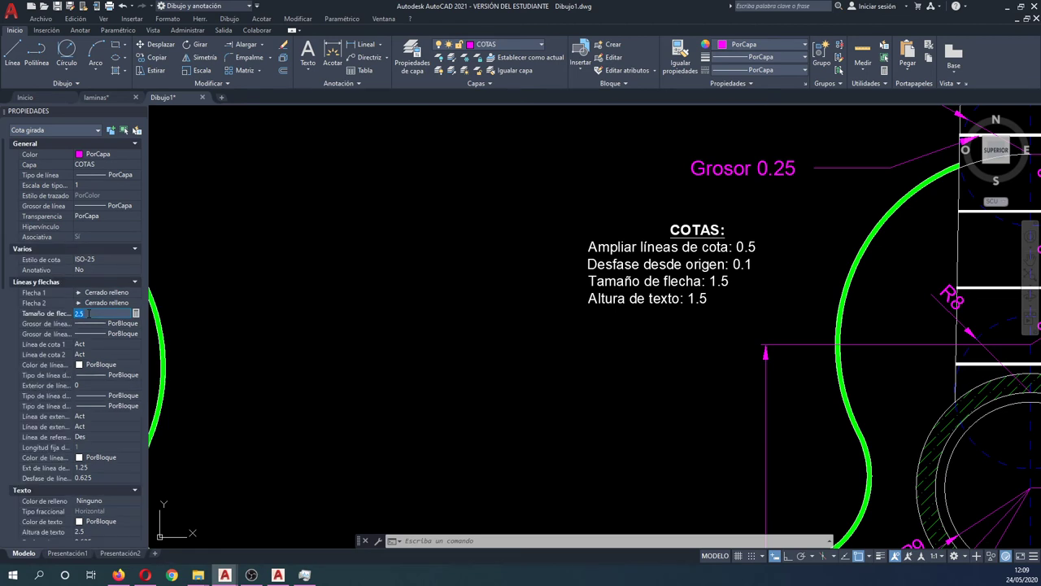
type("1.5")
key("Return")
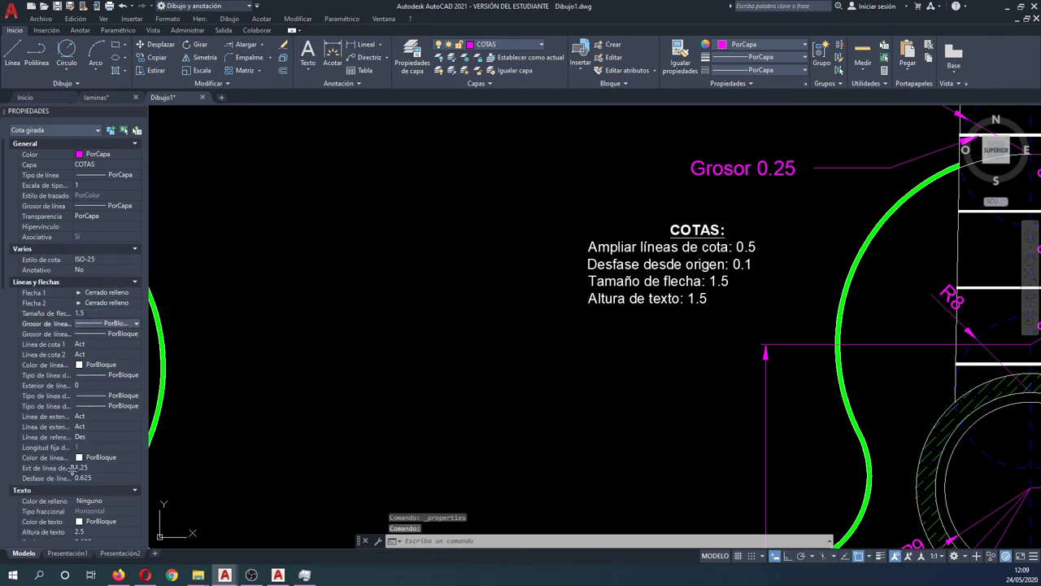
- Set extension line offset to 0.1 and extension-line extension to 0.5
left_click(92, 480)
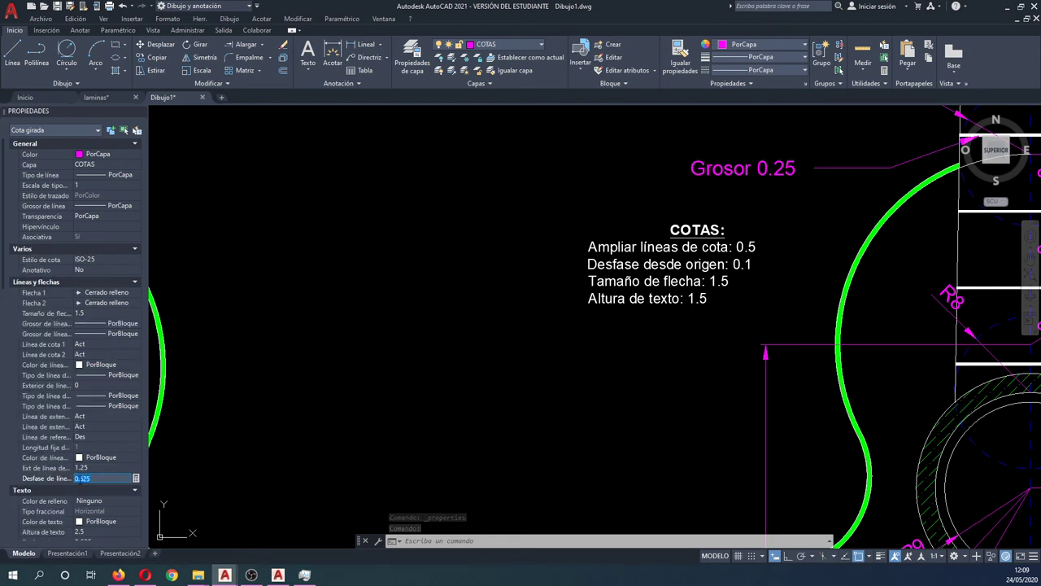
type("0.1")
key("Return")
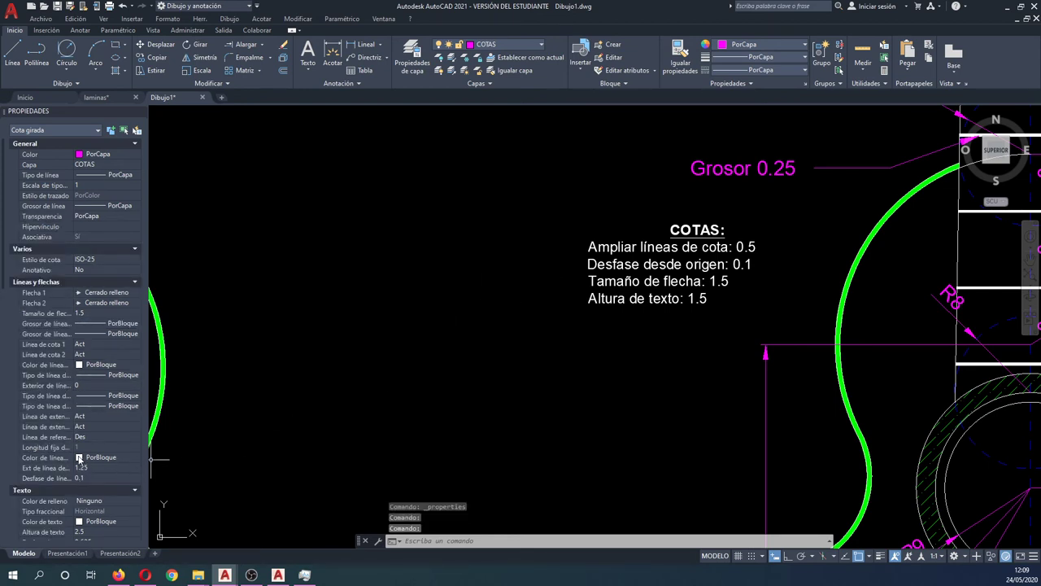
left_click(92, 470)
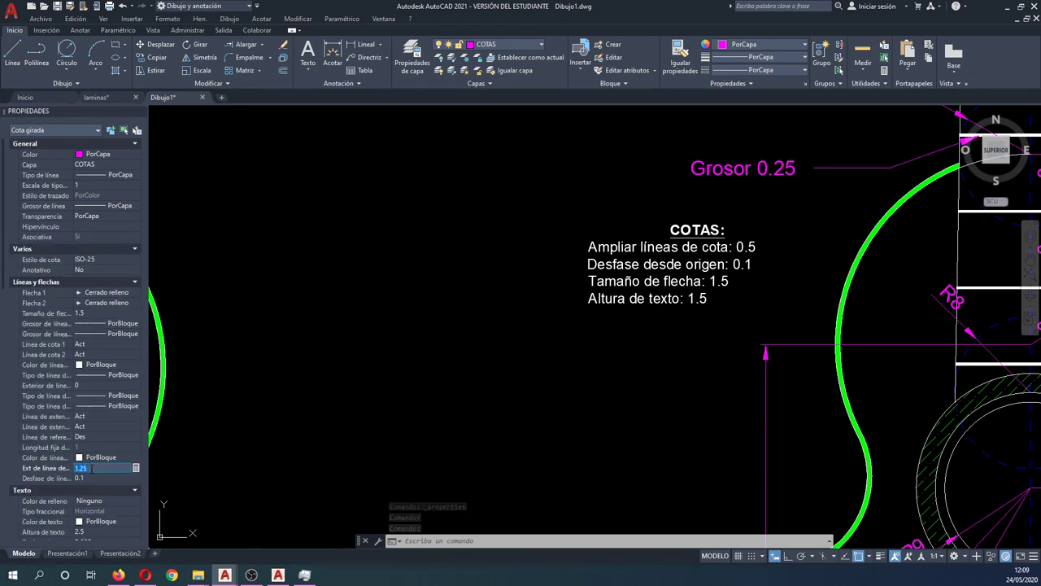
type("0.5")
left_click(92, 475)
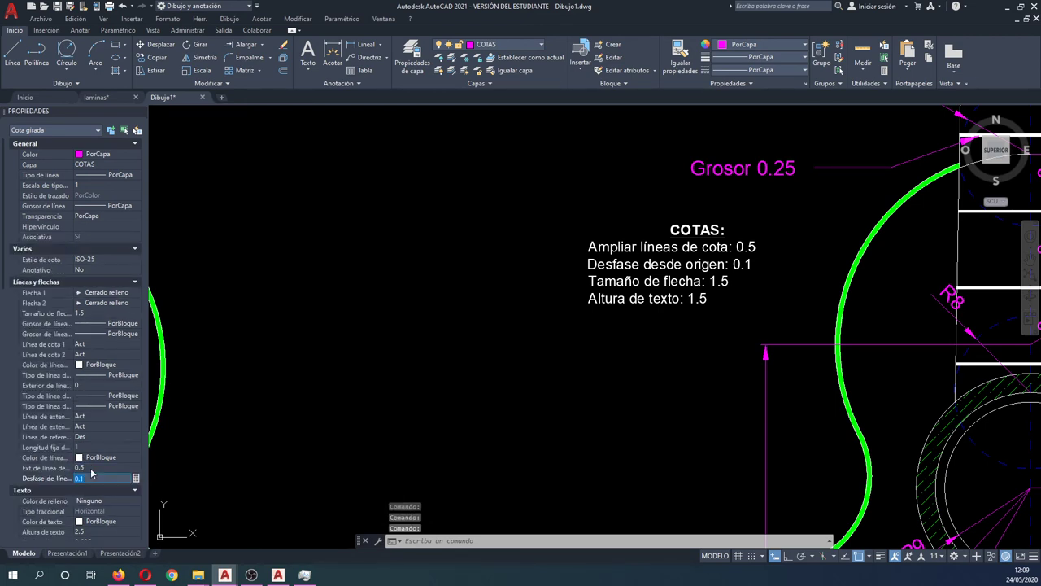
- Set the dimension's text height to 1.5 and close the palette
scroll(92, 472, "down", 3)
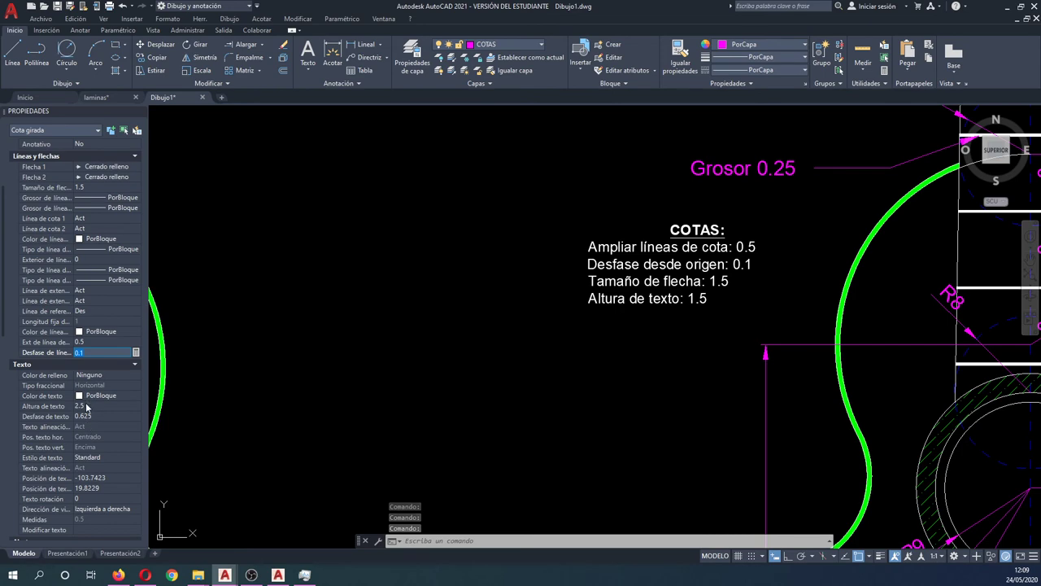
left_click(88, 405)
type("5")
key("Tab")
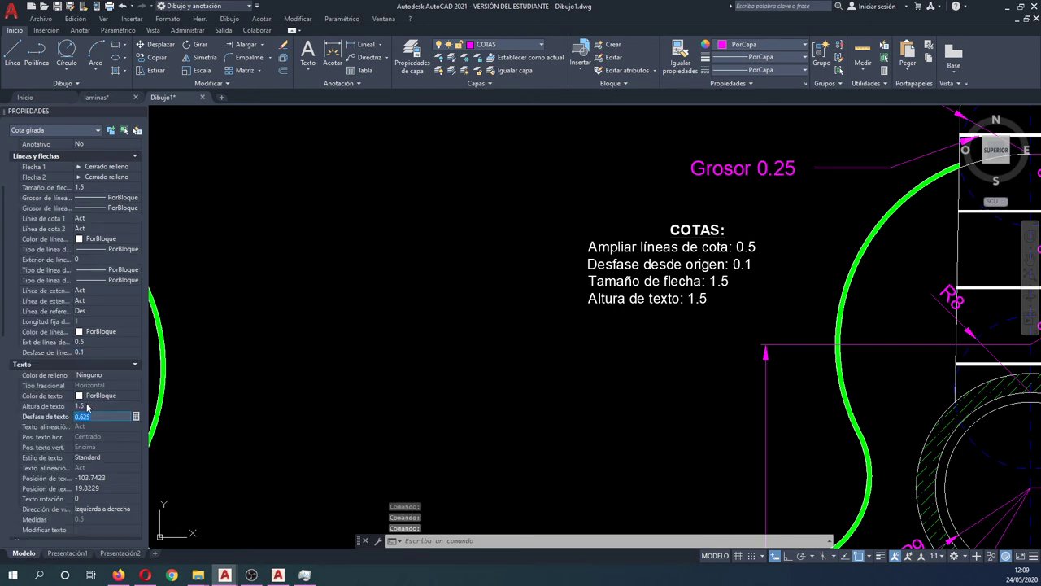
mouse_move(122, 110)
left_click(142, 112)
key("Escape")
key("Escape")
key("Escape")
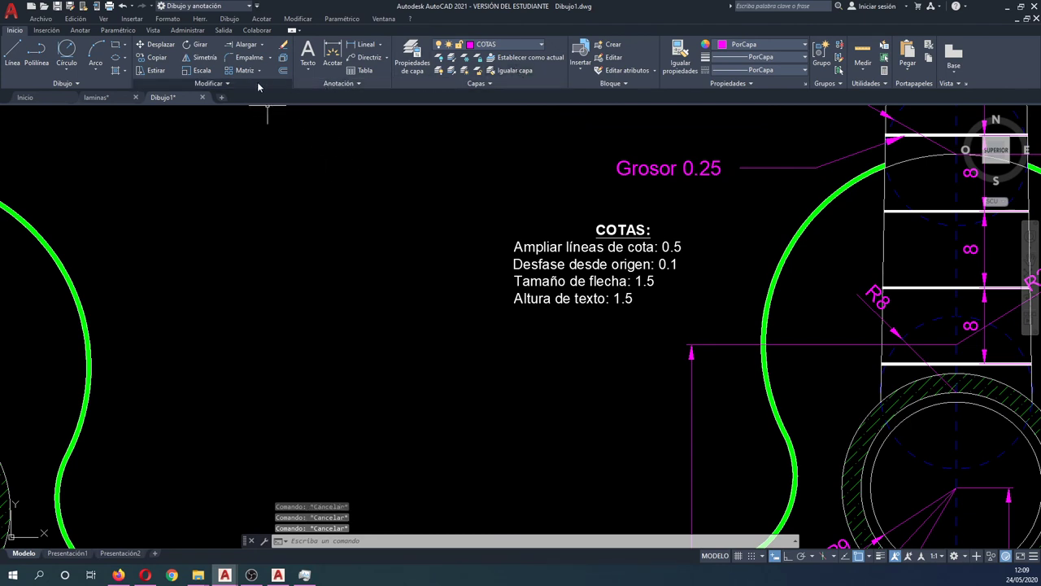
left_click(79, 30)
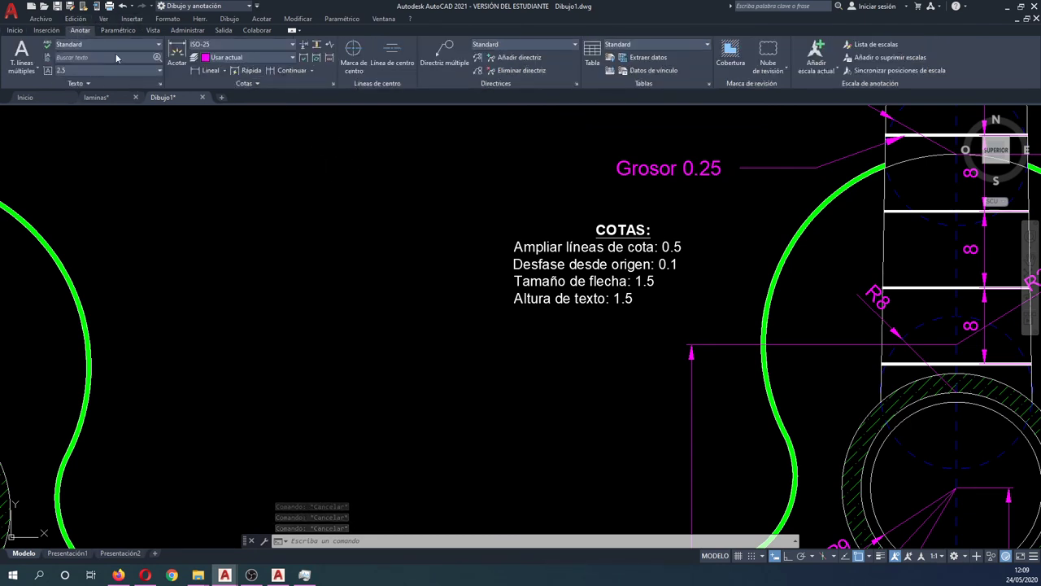
left_click(333, 84)
left_click(633, 245)
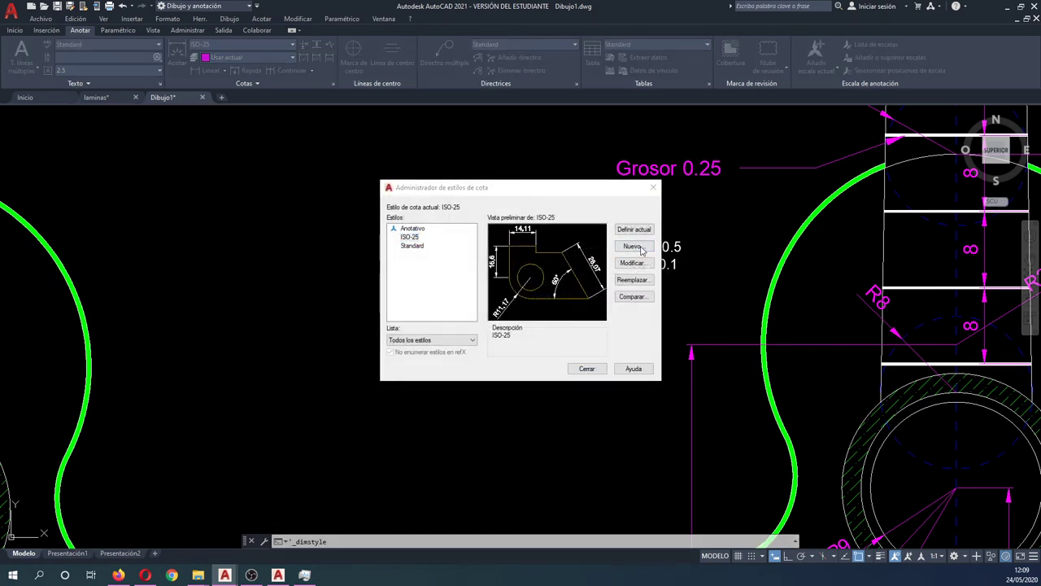
left_click(462, 238)
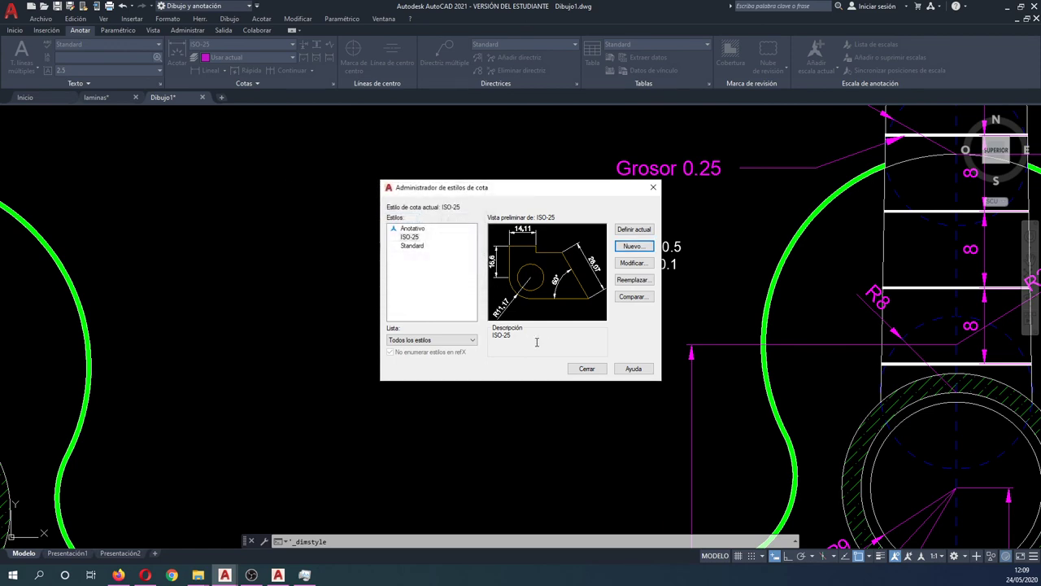
left_click(579, 369)
scroll(602, 330, "down", 4)
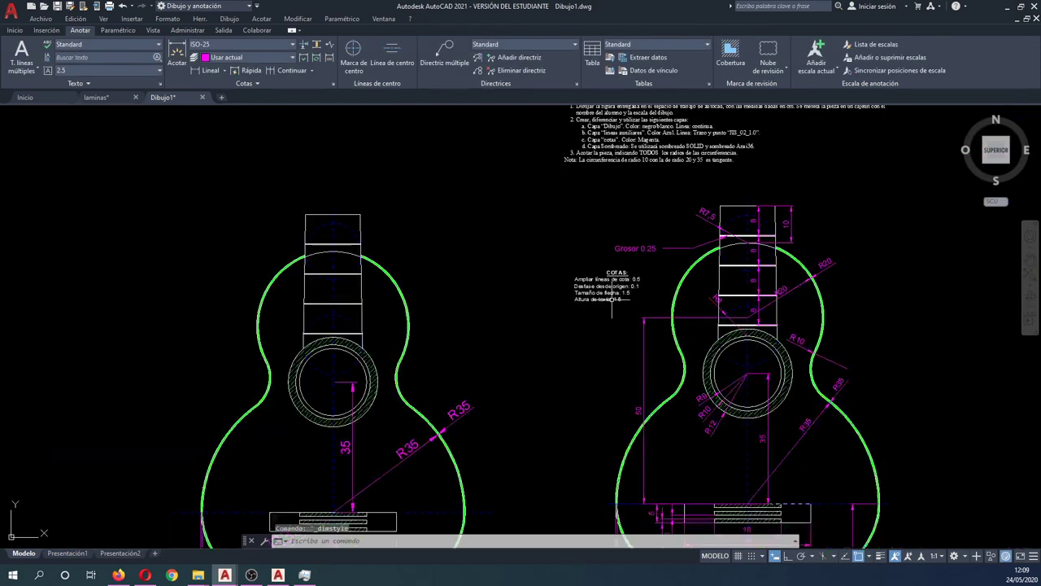
mouse_move(501, 368)
middle_mouse_down()
mouse_move(547, 265)
mouse_move(548, 235)
middle_mouse_up()
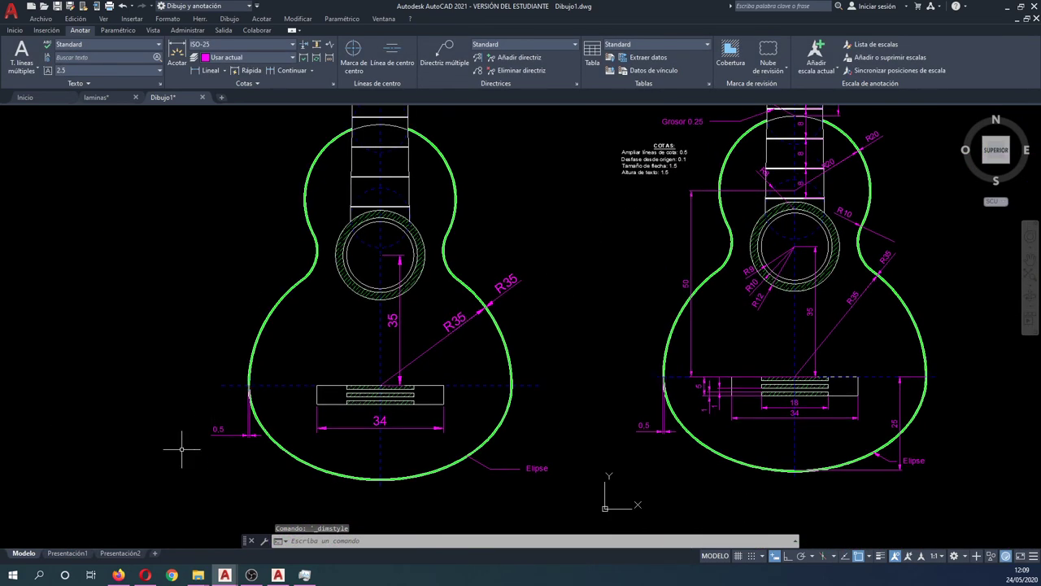
scroll(182, 448, "up", 4)
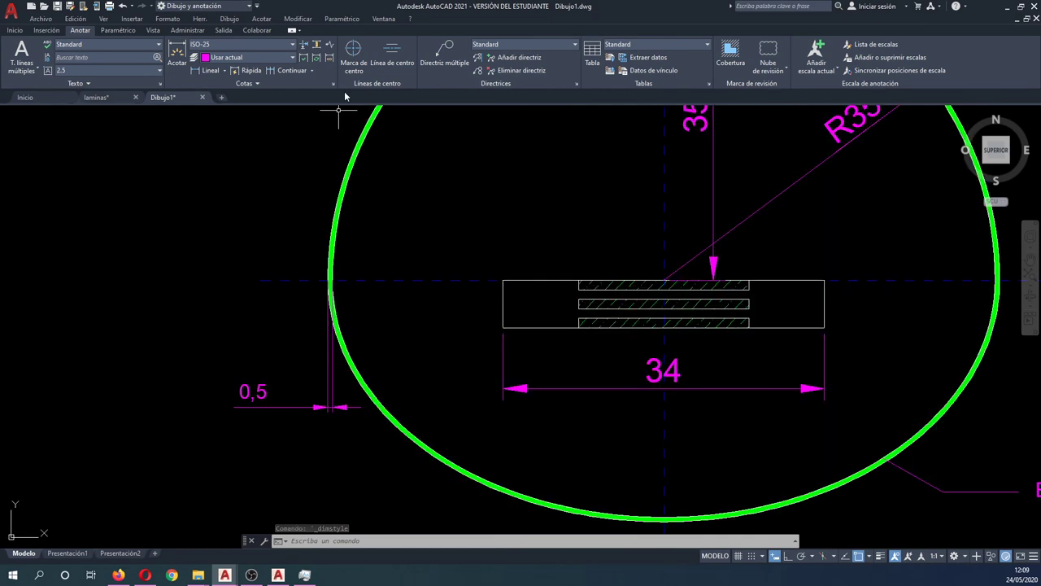
- Isolate the COTAS layer by picking the 0,5 dimension
left_click(15, 30)
left_click(453, 62)
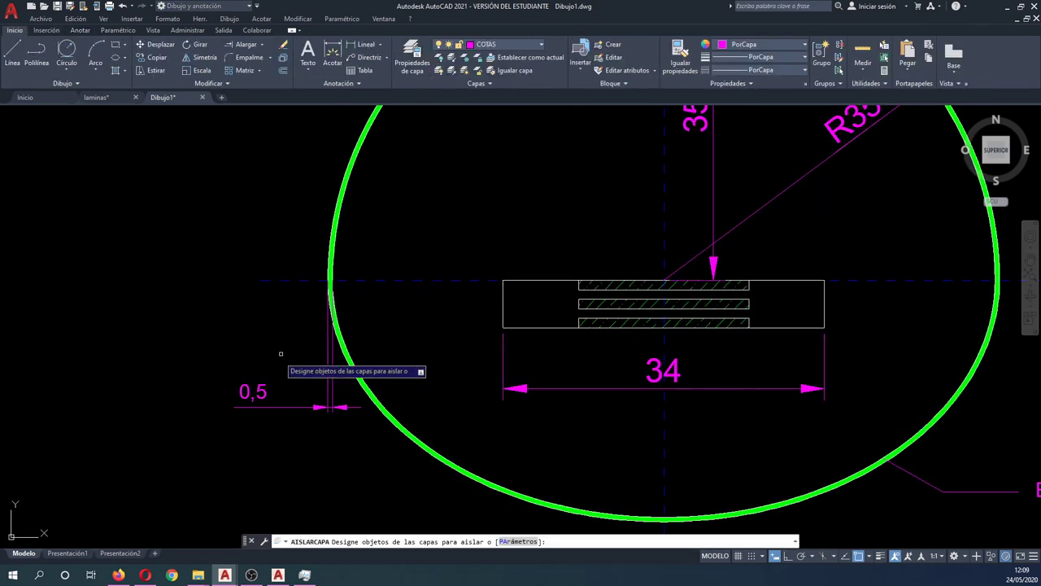
left_click(245, 393)
key("Return")
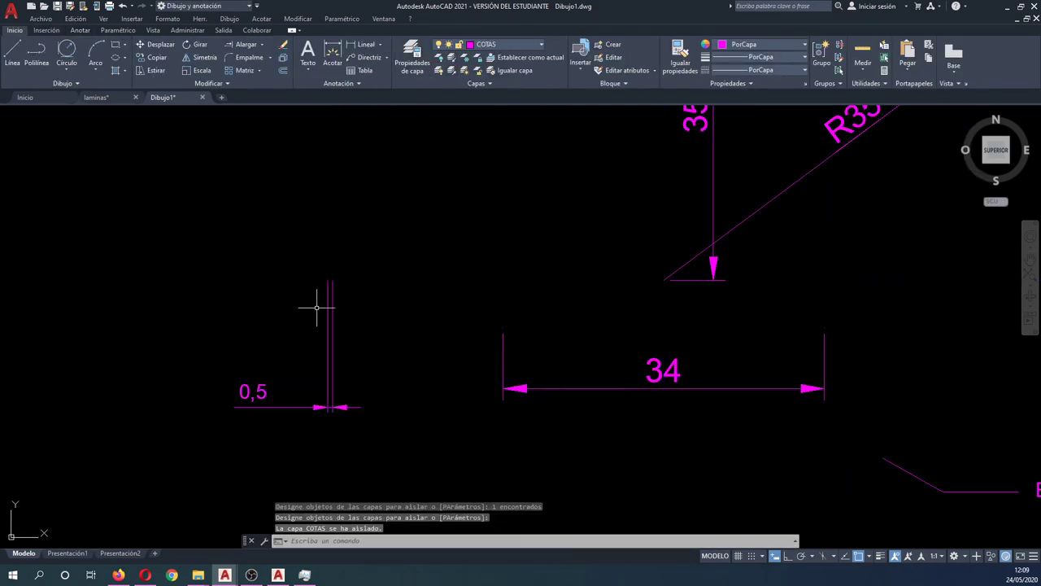
scroll(405, 288, "down", 4)
key("Escape")
key("Escape")
- Match the 0,5 dimension's properties onto the 35, 34 and R35 dimensions, then unisolate layers
key("Return")
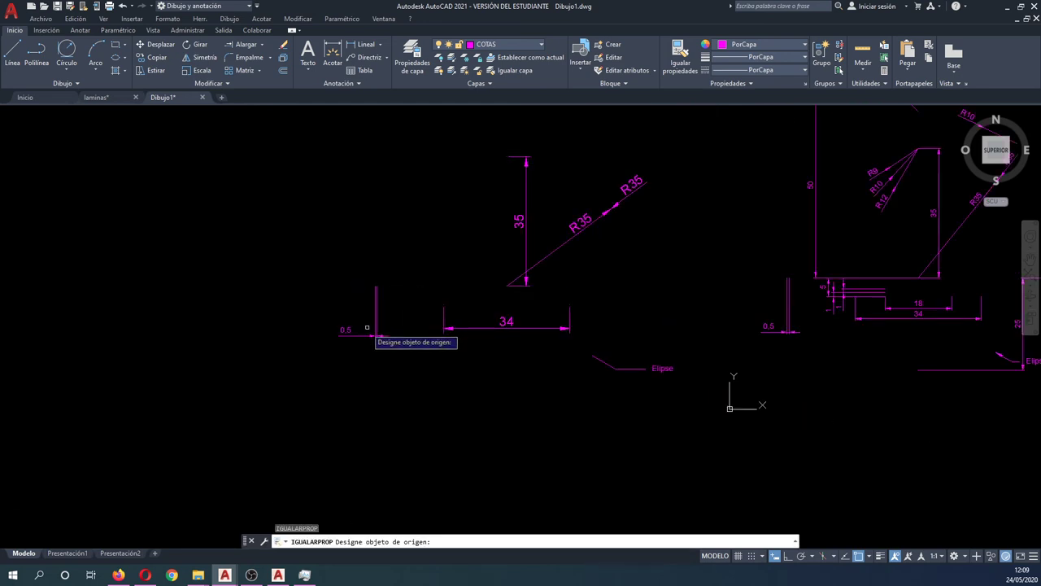
left_click(348, 327)
scroll(415, 334, "down", 2)
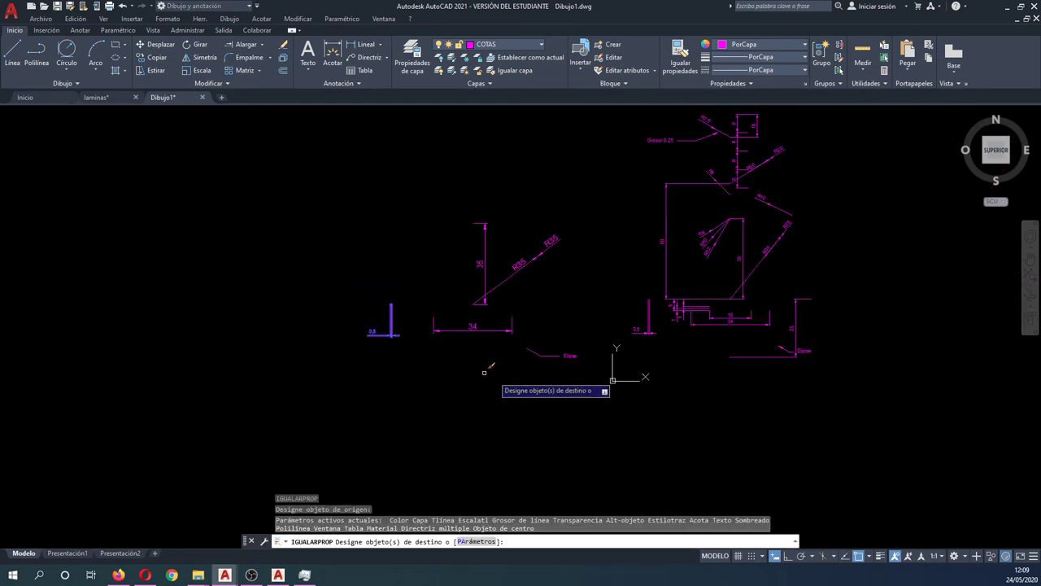
left_click(587, 405)
left_click(421, 198)
key("Escape")
scroll(484, 301, "up", 8)
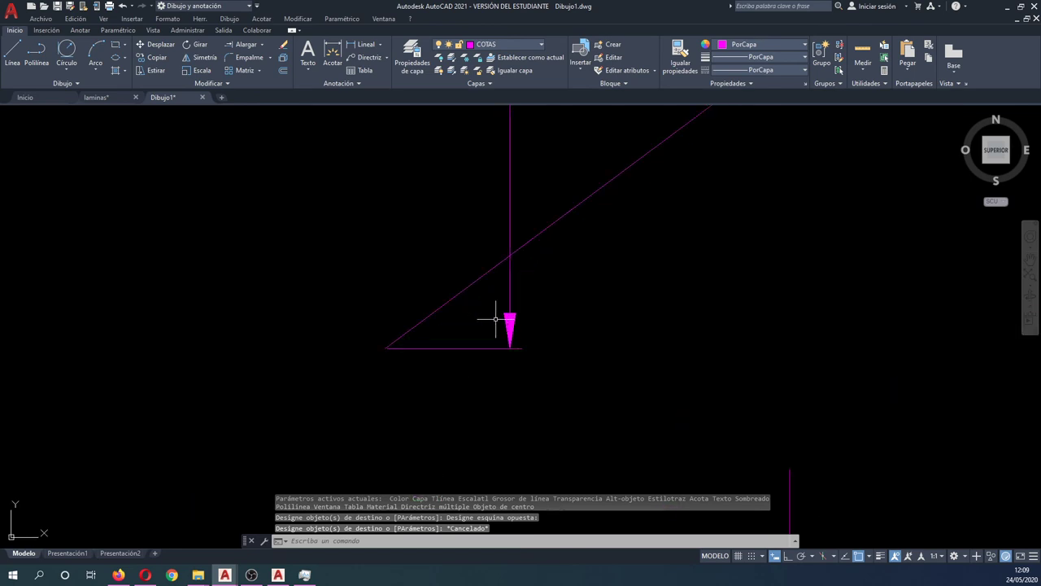
scroll(530, 325, "down", 5)
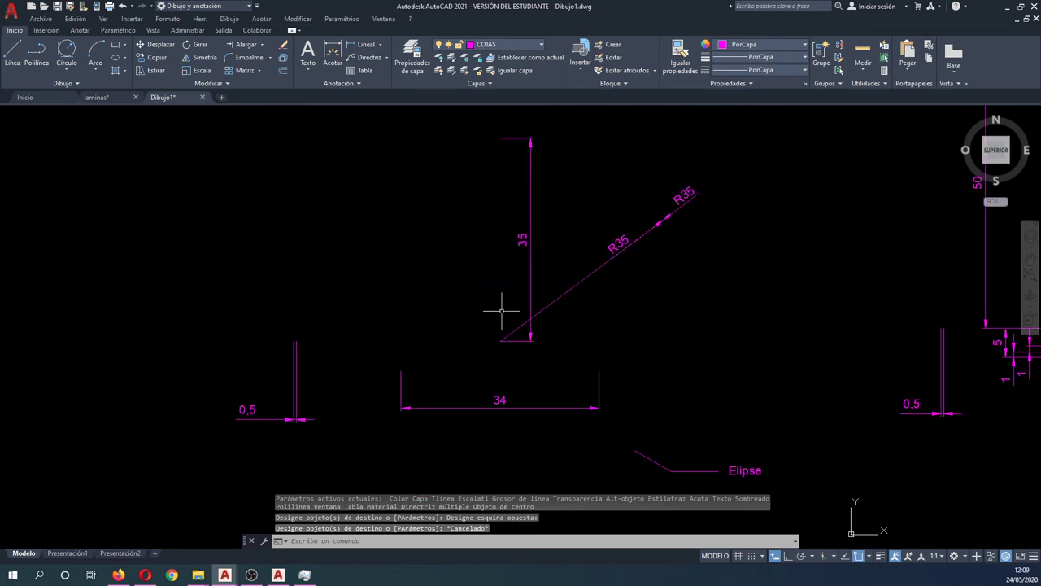
left_click(453, 71)
scroll(433, 336, "down", 5)
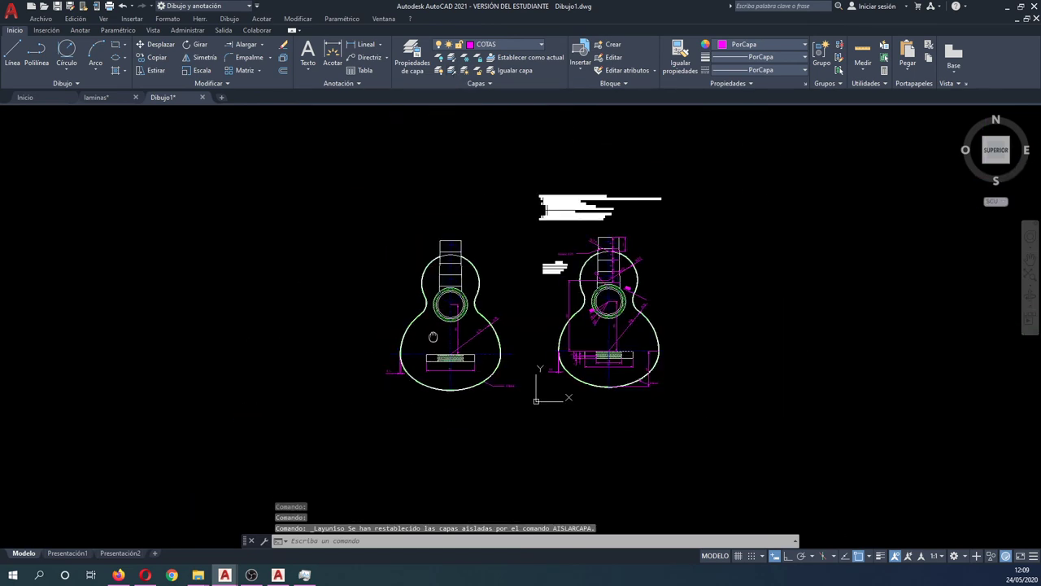
- Move the left guitar's 31 objects further left with DESPLAZA, away from the dimensioned guitar
middle_click_drag(432, 336, 404, 339)
type("d")
key("Return")
left_click(327, 226)
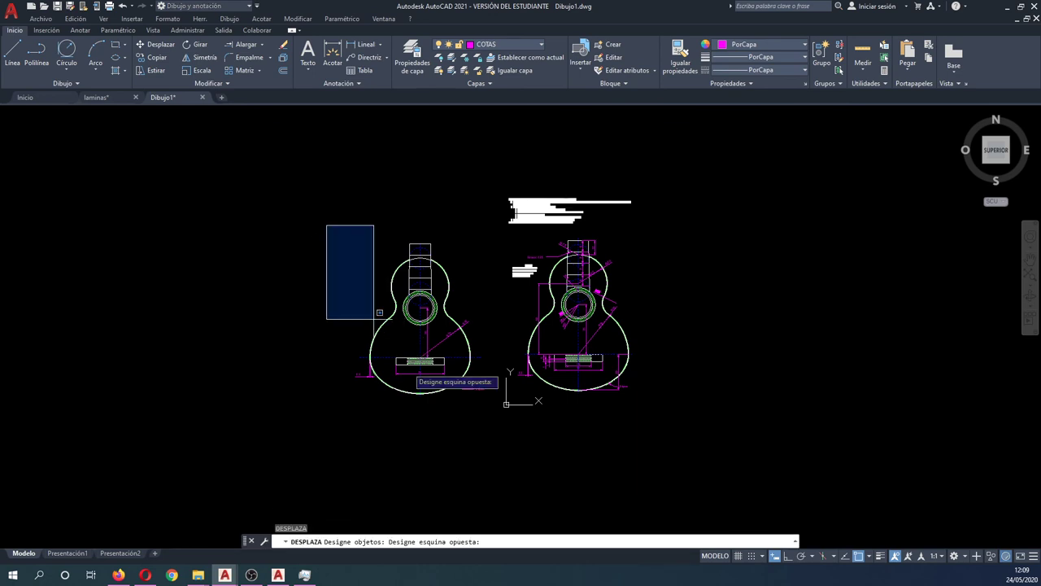
left_click(498, 443)
key("Return")
left_click(468, 446)
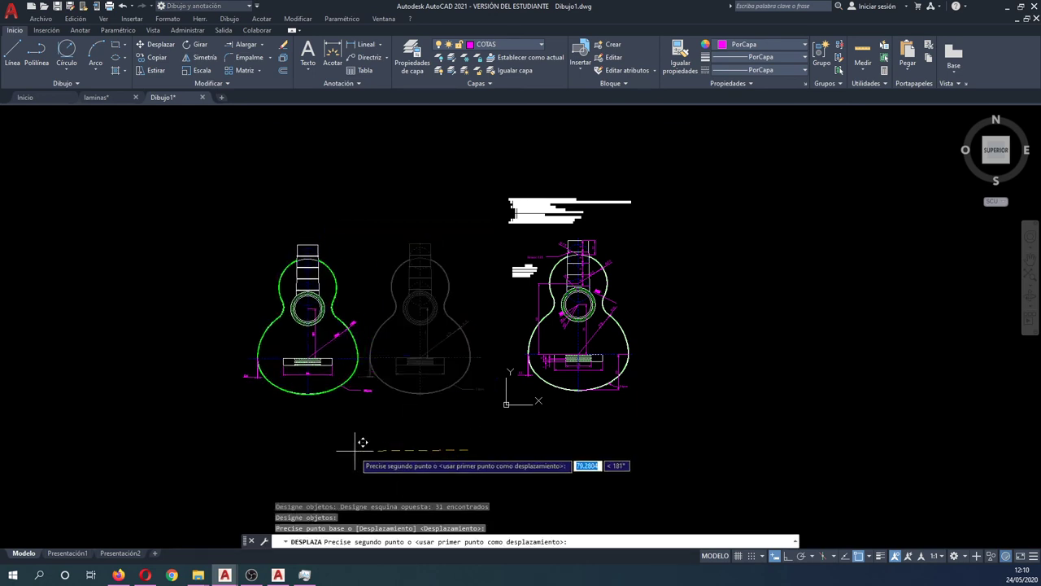
left_click(340, 447)
key("Escape")
key("Escape")
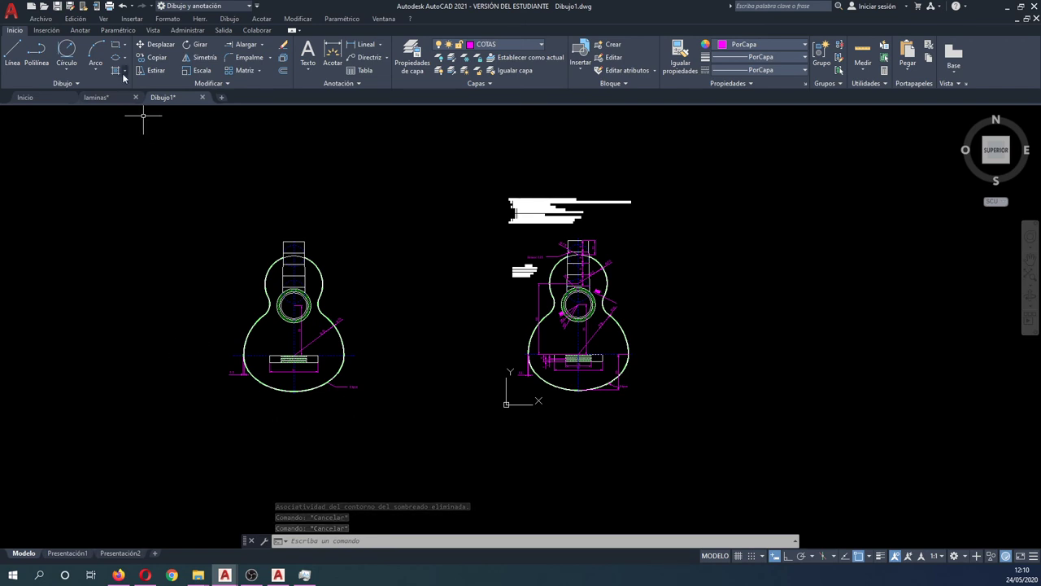
- Switch to the laminas drawing's model space and zoom in on its sheets
left_click(96, 98)
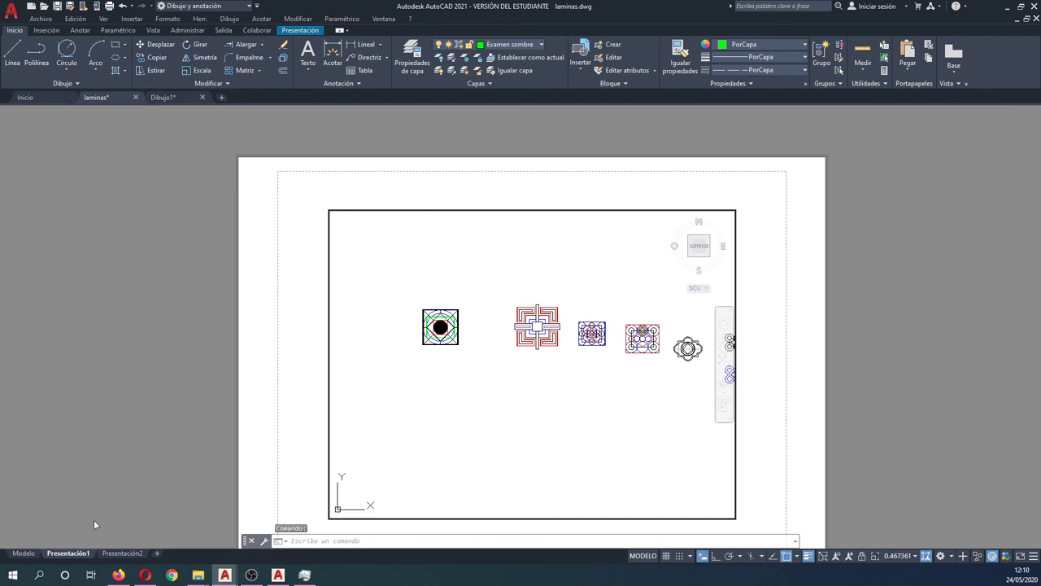
left_click(23, 553)
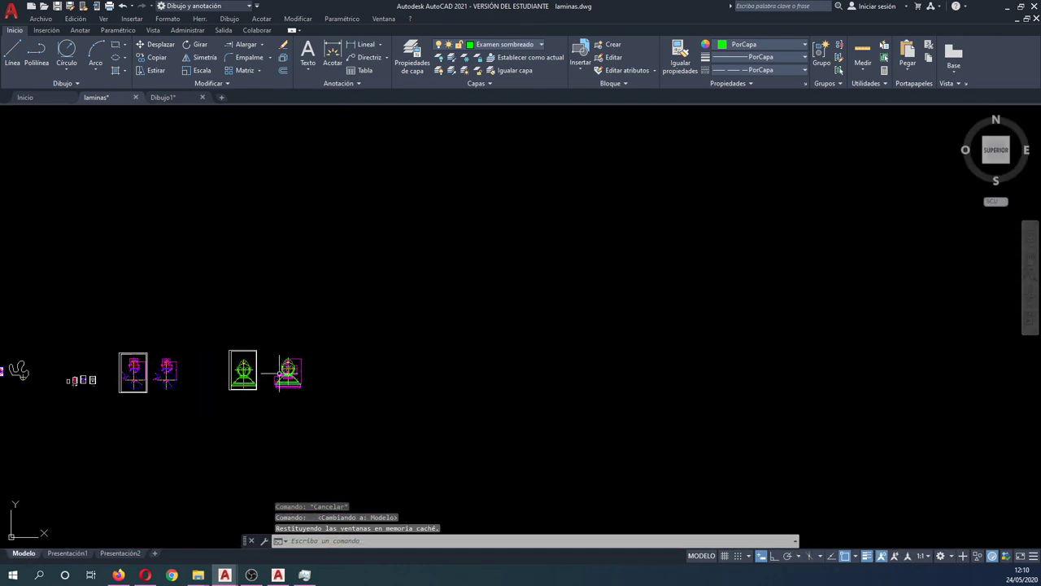
scroll(233, 372, "up", 1)
scroll(299, 375, "up", 3)
scroll(299, 375, "up", 2)
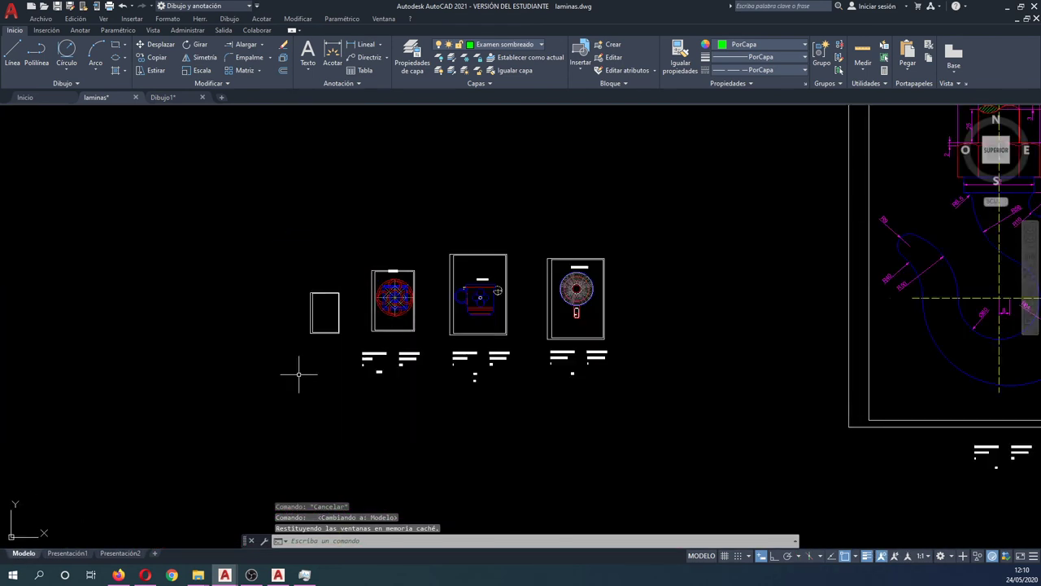
- Move the empty left frame together with the CENTIMETROS units notes and 1:2 label to a new spot
type("d")
key("Return")
scroll(330, 339, "up", 2)
left_click(362, 340)
left_click(267, 277)
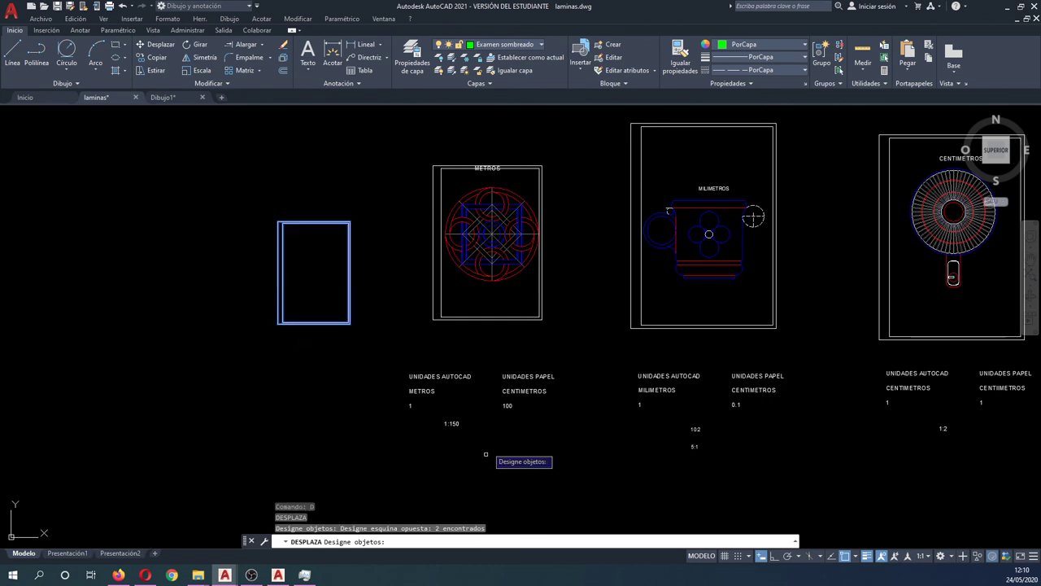
middle_click_drag(849, 419, 744, 421)
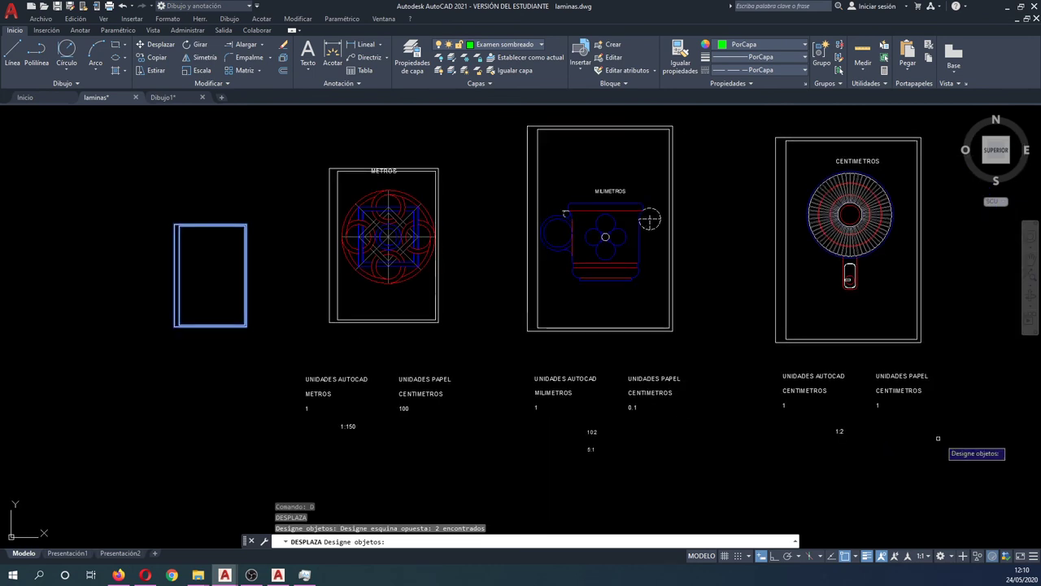
left_click(949, 464)
left_click(739, 350)
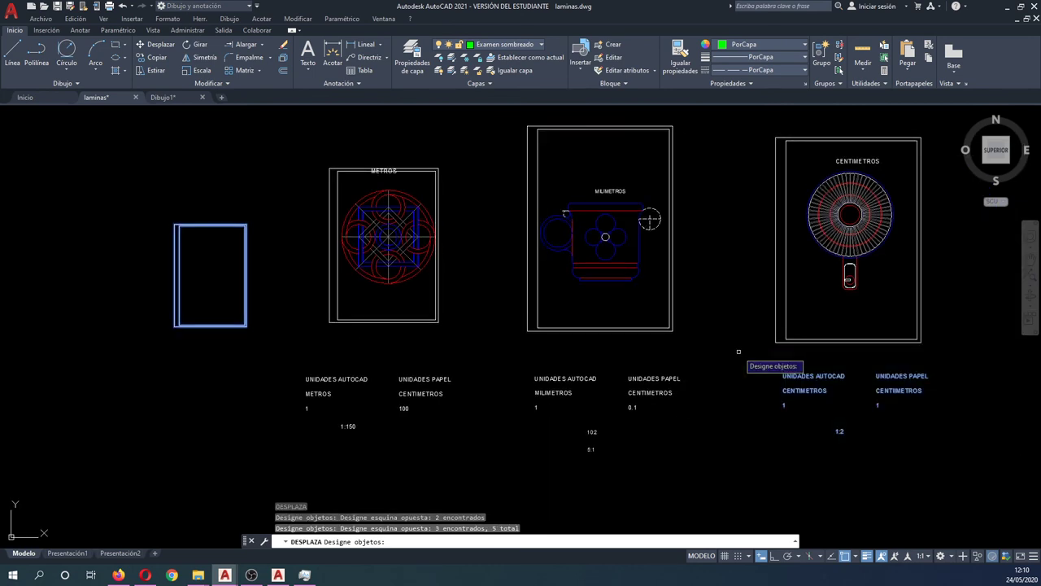
key("Return")
left_click(742, 357)
scroll(742, 357, "down", 2)
scroll(683, 270, "down", 3)
left_click(753, 237)
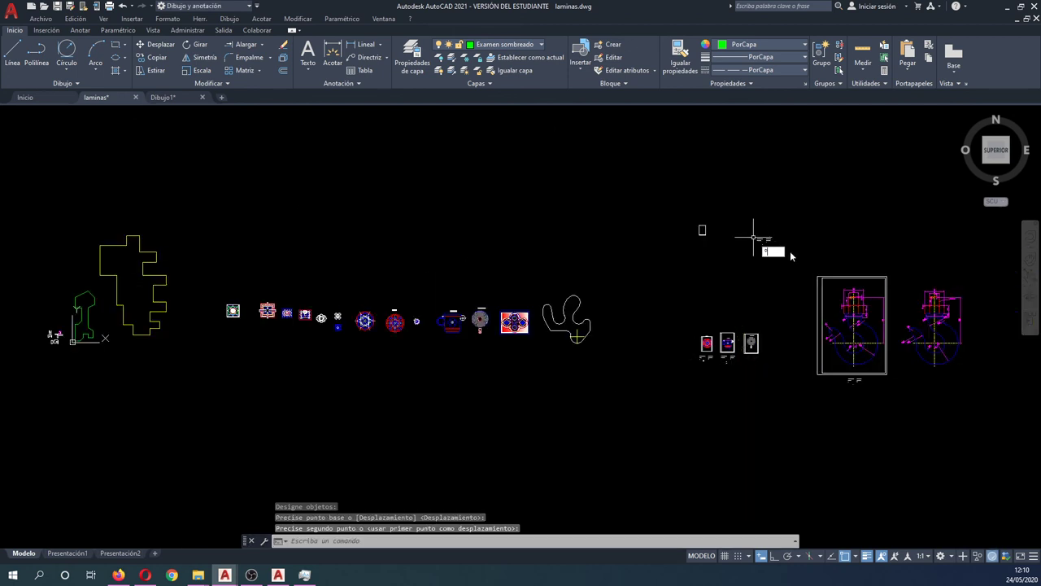
- Cut the frame and units notes, then paste them into the Dibujo1 drawing
left_click(790, 260)
left_click(677, 197)
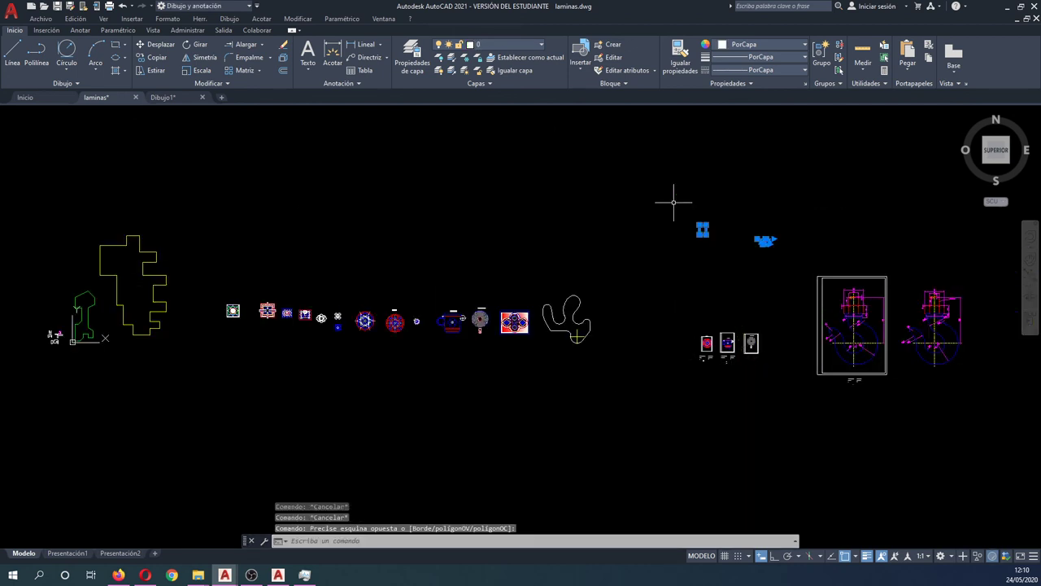
key("ctrl+x")
left_click(166, 96)
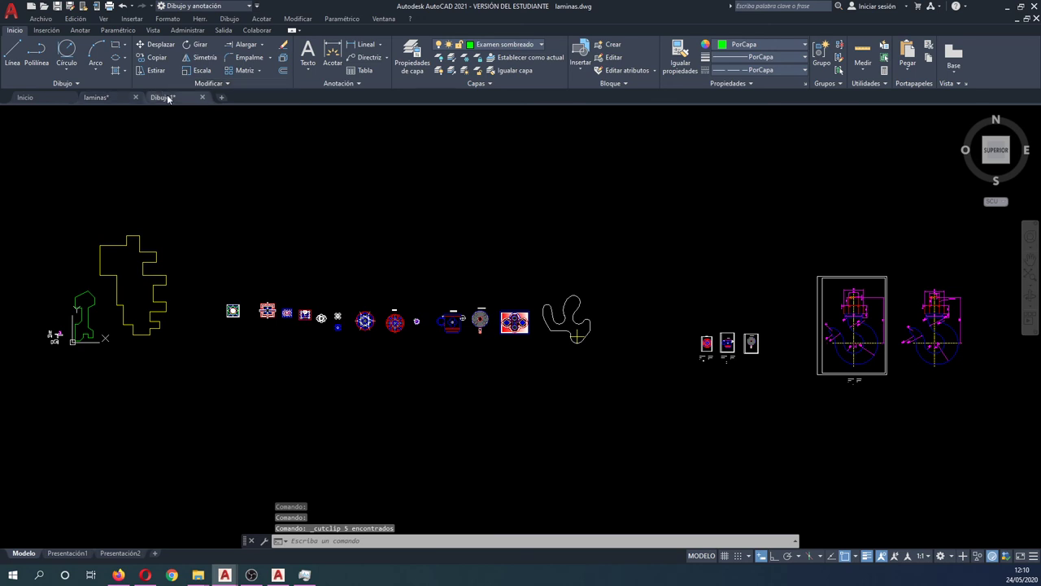
key("ctrl+v")
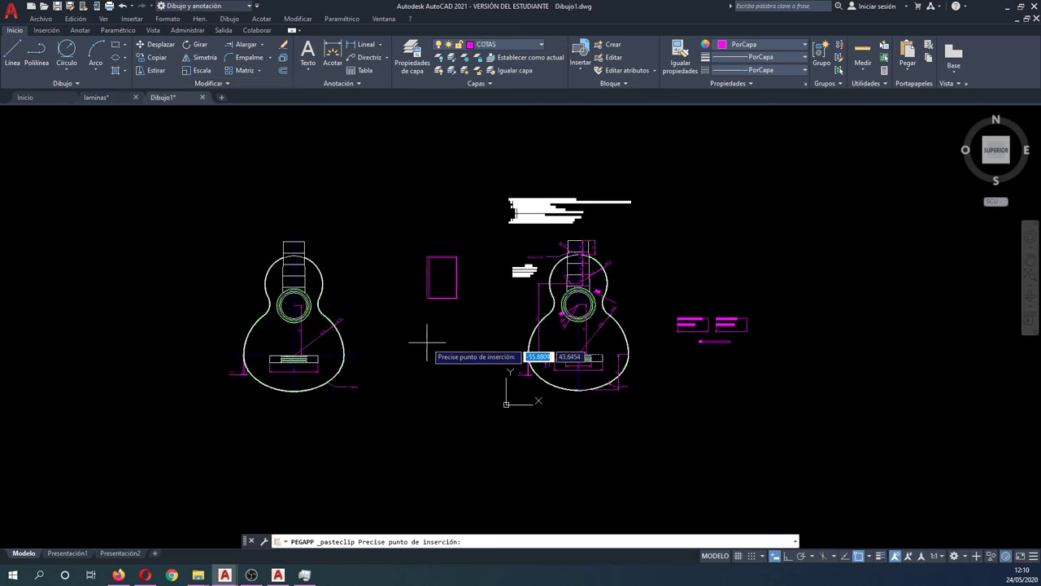
- Cancel the pending paste and make layer 0 the current layer
scroll(427, 344, "down", 3)
key("Escape")
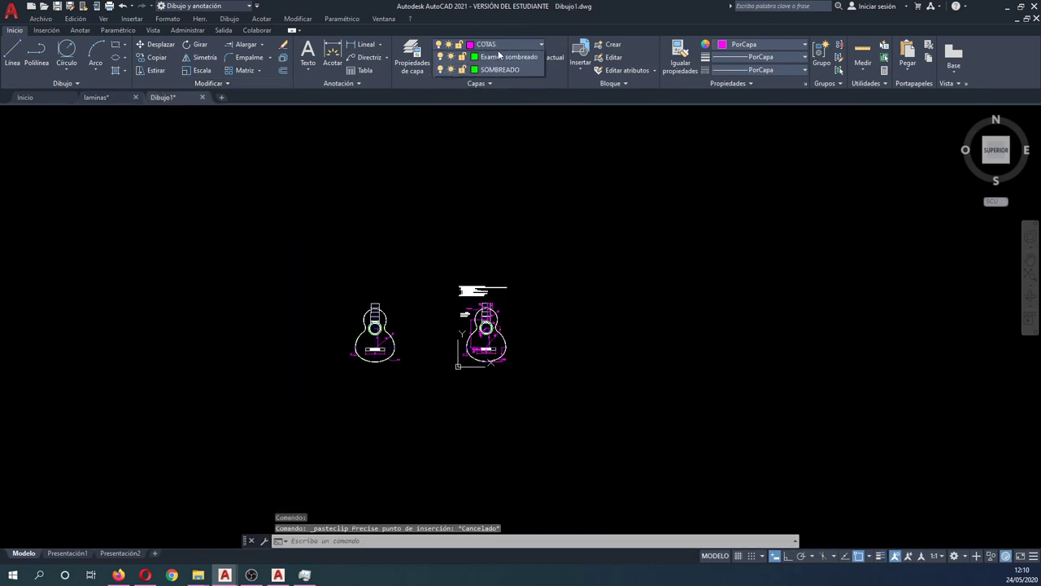
left_click(495, 44)
left_click(495, 55)
- Paste the title block again and move the rectangle beside the left guitar's body
key("ctrl+v")
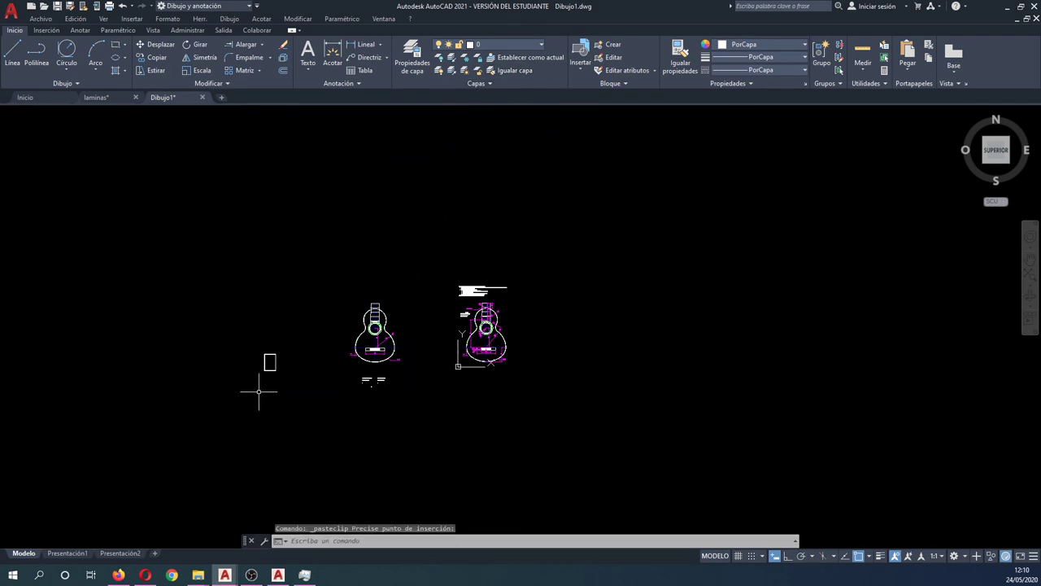
key("Return")
left_click(297, 398)
left_click(251, 347)
key("Return")
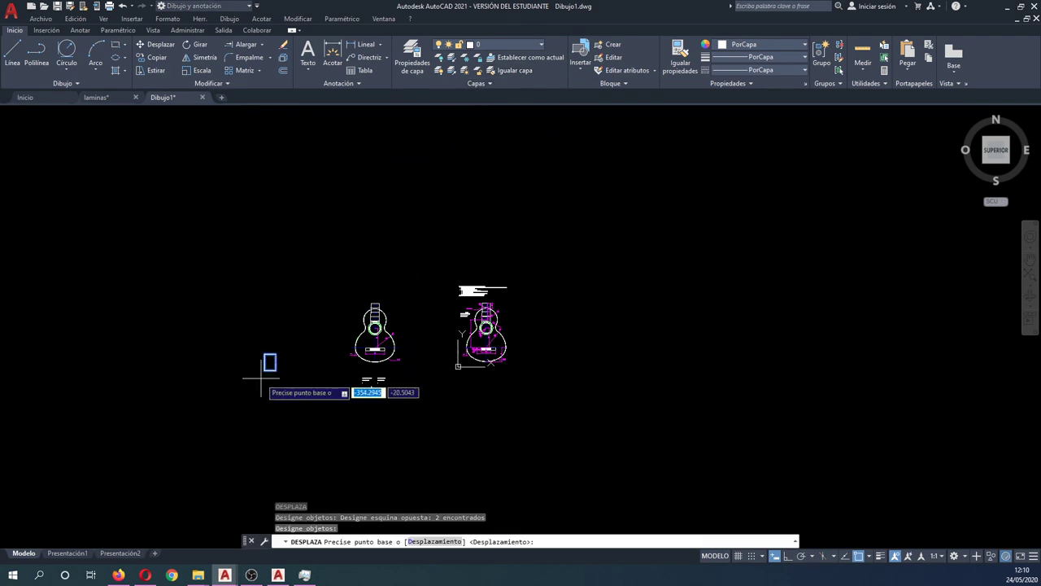
left_click(262, 378)
scroll(317, 355, "up", 7)
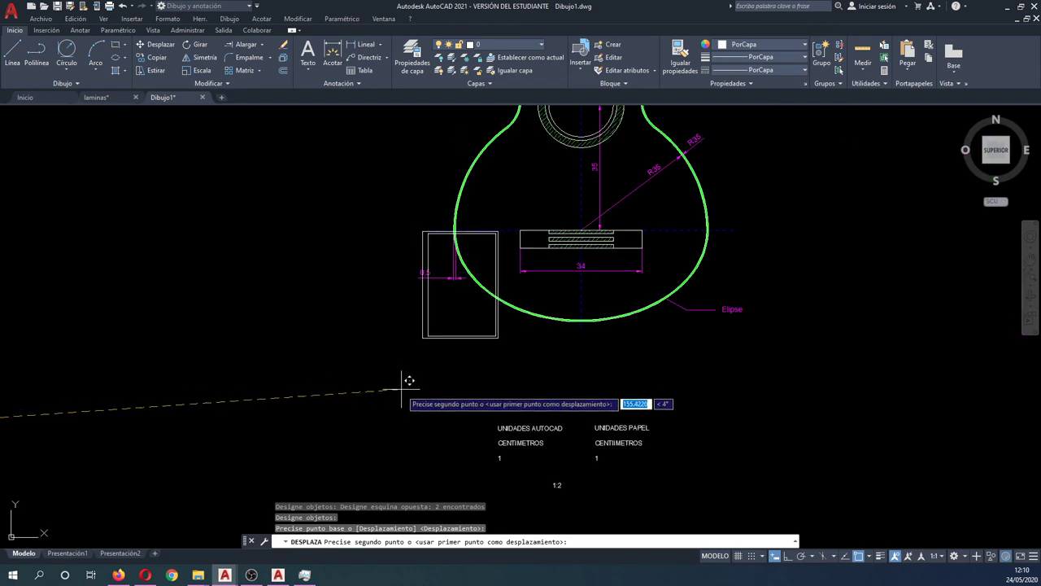
left_click(399, 401)
- Change the pasted scale label from 1:2 to 1:1
double_click(558, 485)
type("1")
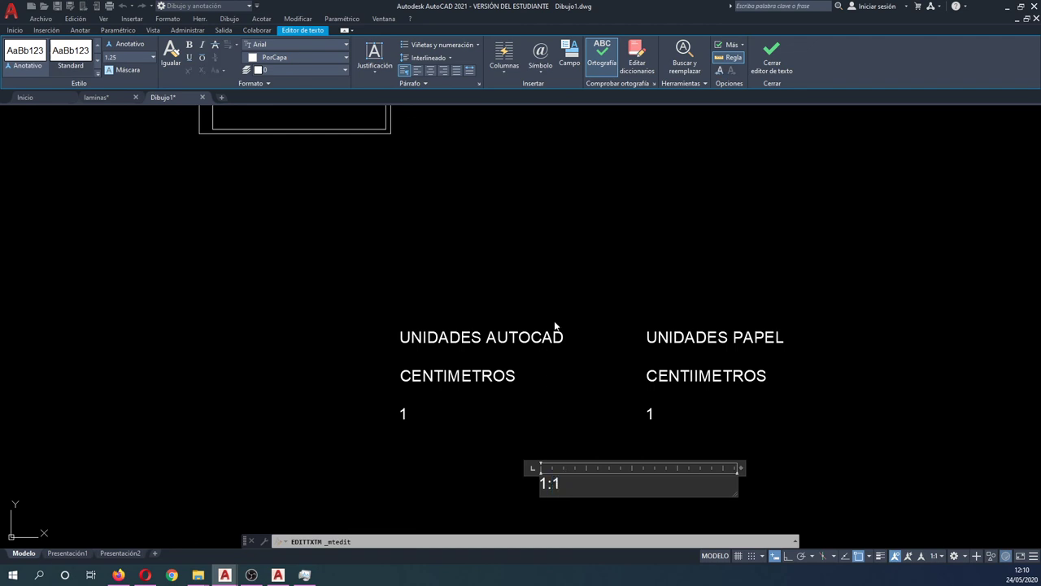
key("Escape")
key("Escape")
scroll(475, 417, "down", 2)
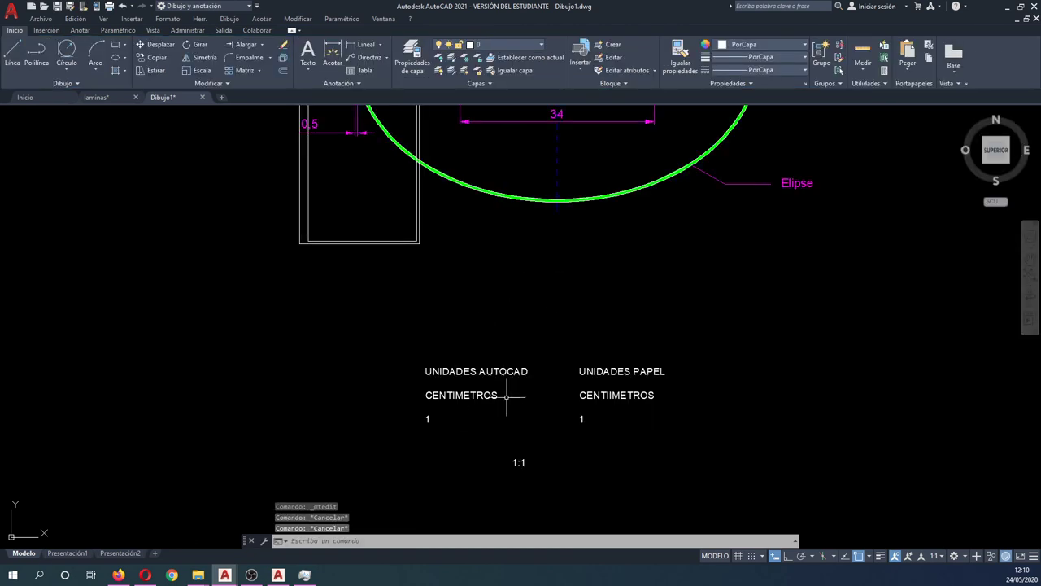
scroll(488, 386, "down", 5)
scroll(521, 370, "down", 3)
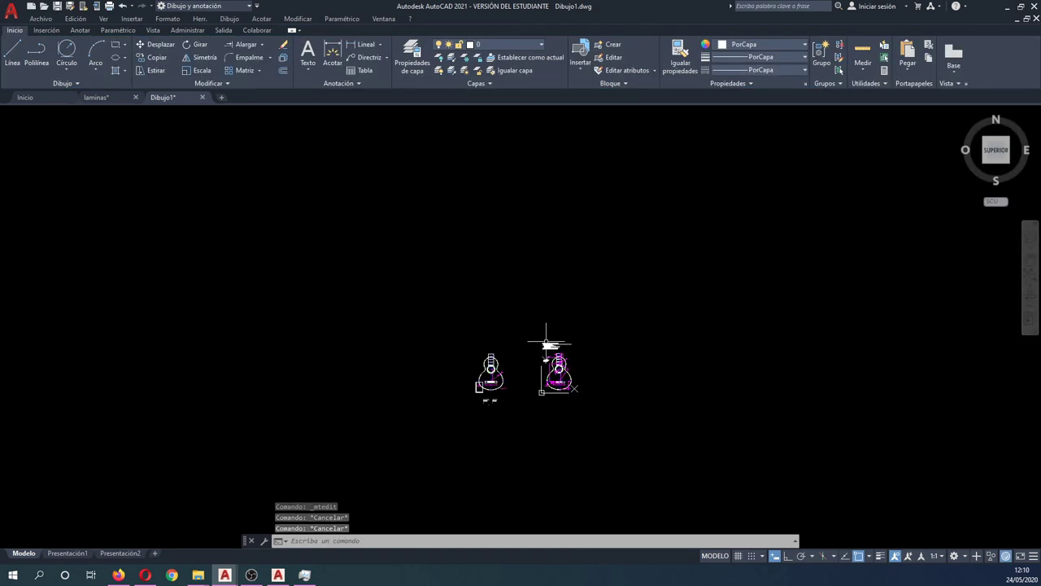
scroll(586, 342, "up", 6)
scroll(642, 310, "up", 2)
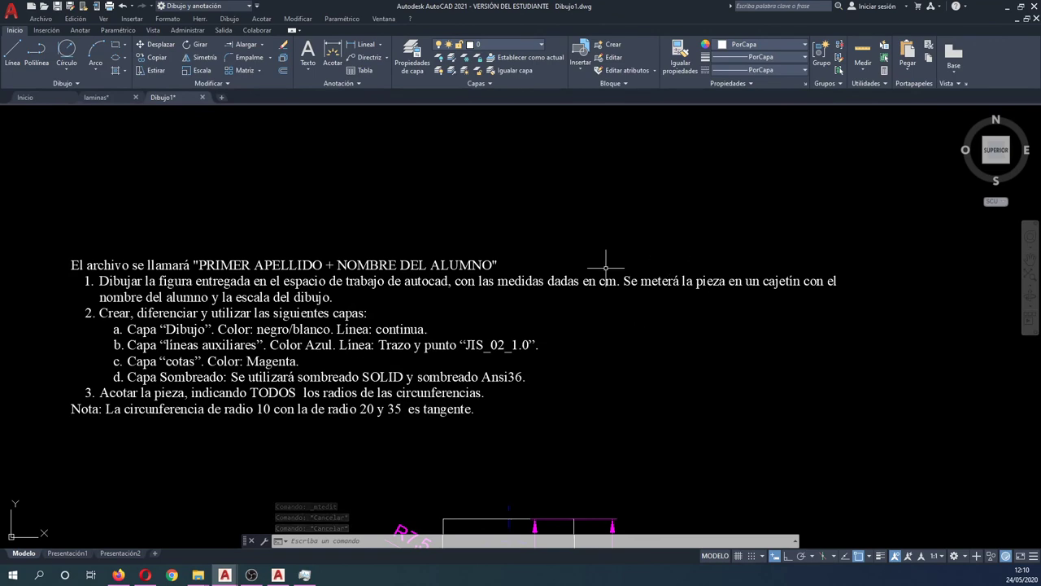
scroll(609, 261, "down", 4)
scroll(508, 394, "down", 3)
scroll(508, 395, "up", 5)
scroll(485, 370, "up", 4)
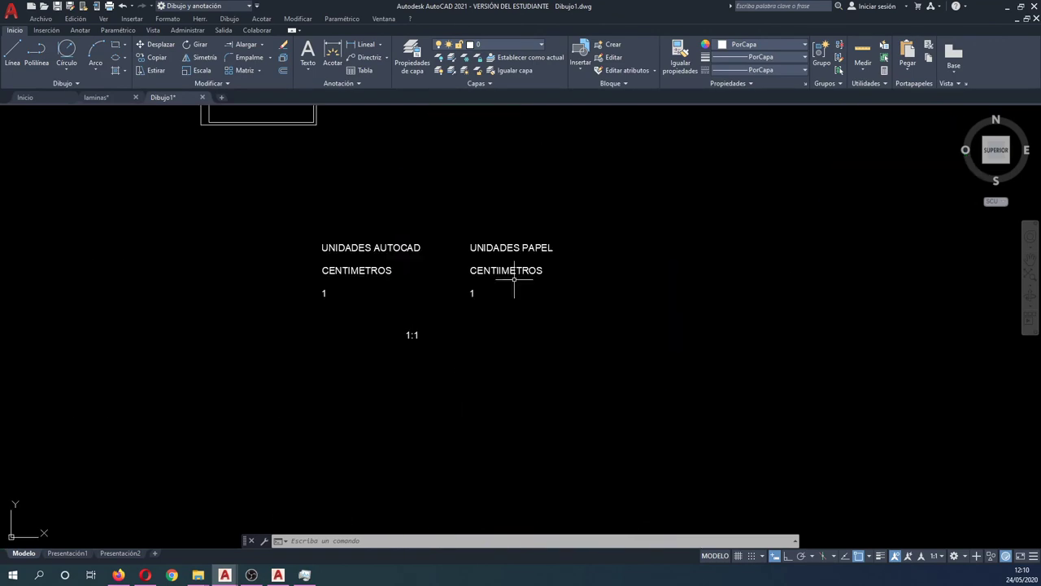
middle_click_drag(509, 272, 518, 361)
scroll(513, 388, "down", 2)
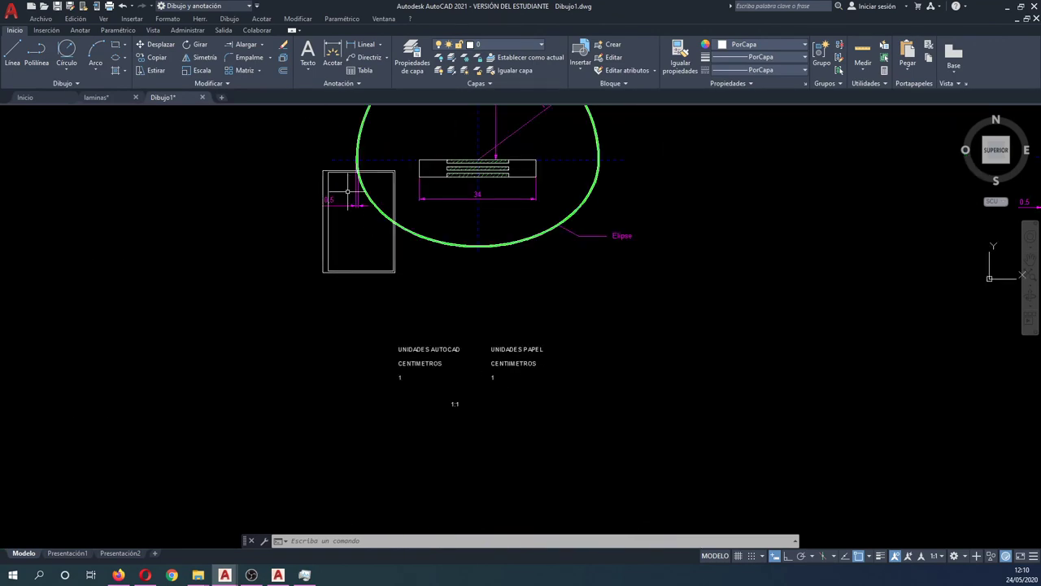
- Check the rectangle's 29.7 height with a linear dimension, then cancel it
left_click(333, 55)
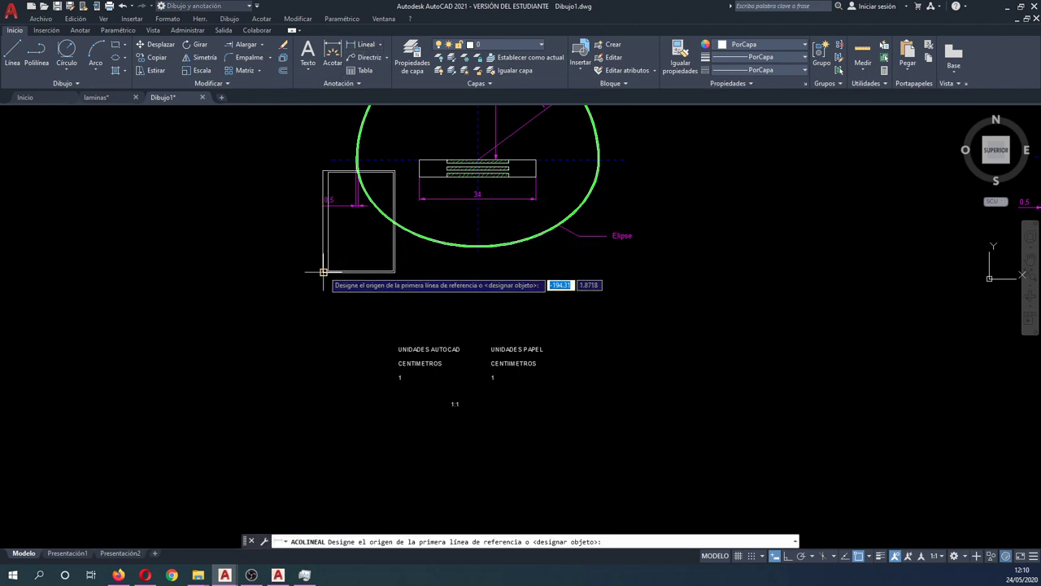
left_click(323, 271)
left_click(327, 172)
scroll(273, 228, "up", 2)
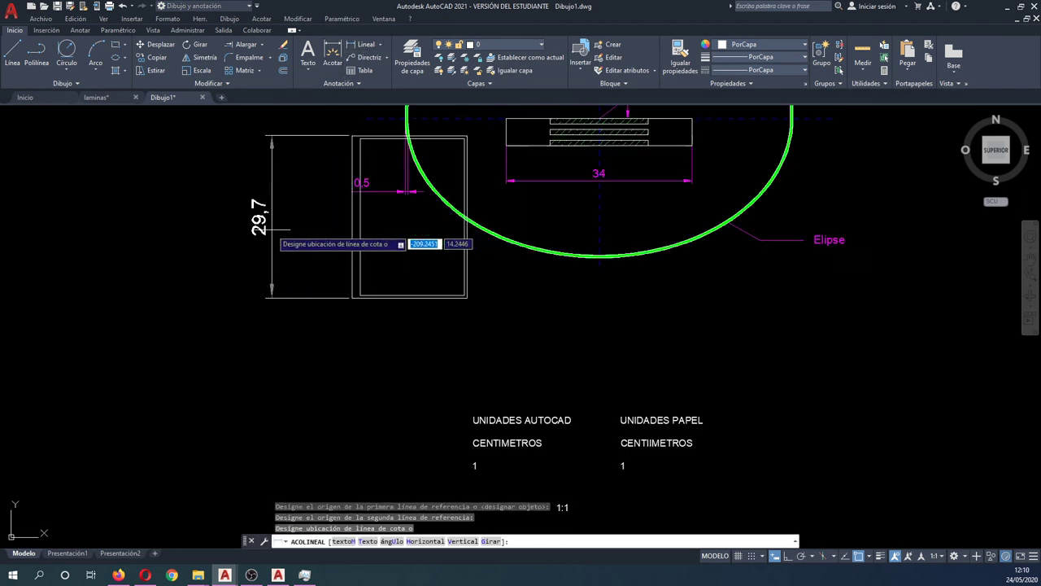
scroll(273, 228, "up", 2)
key("Escape")
scroll(274, 244, "down", 2)
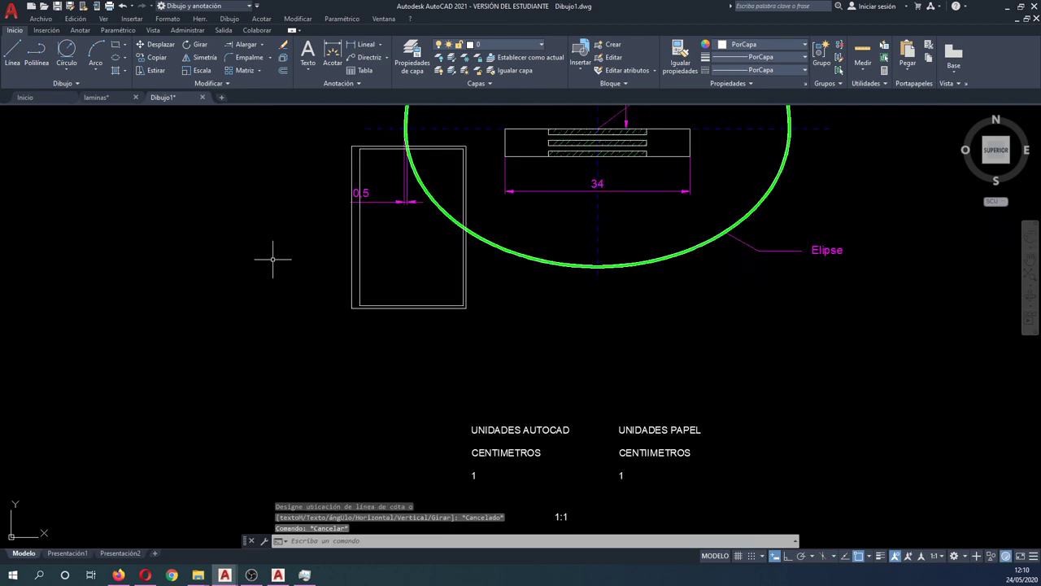
scroll(274, 256, "down", 2)
scroll(285, 269, "up", 1)
- Scale both title block rectangles by a factor of 5 from their bottom-left corner
key("Return")
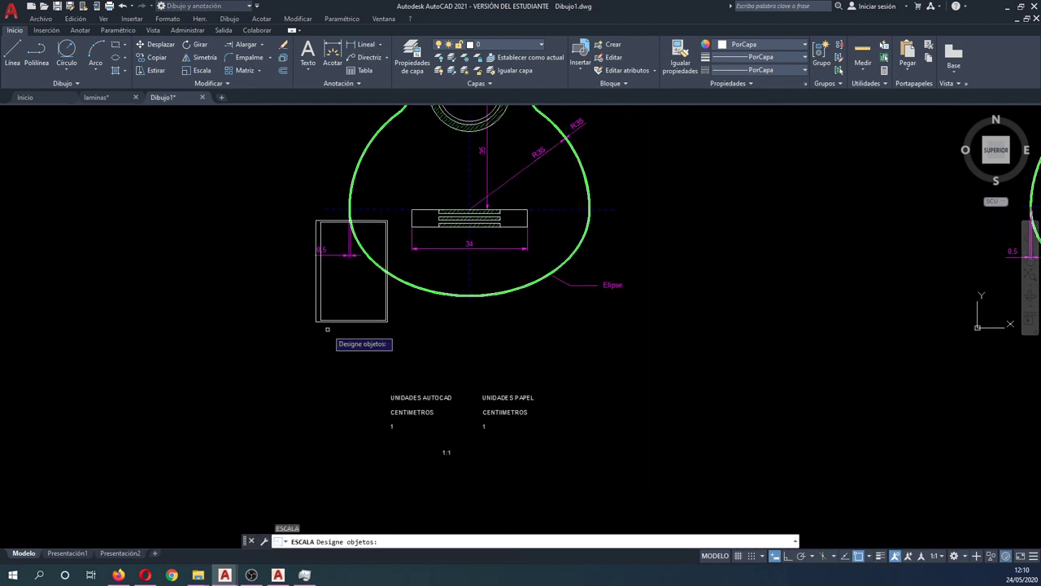
left_click(386, 220)
left_click(319, 322)
key("Return")
left_click(315, 321)
type("5")
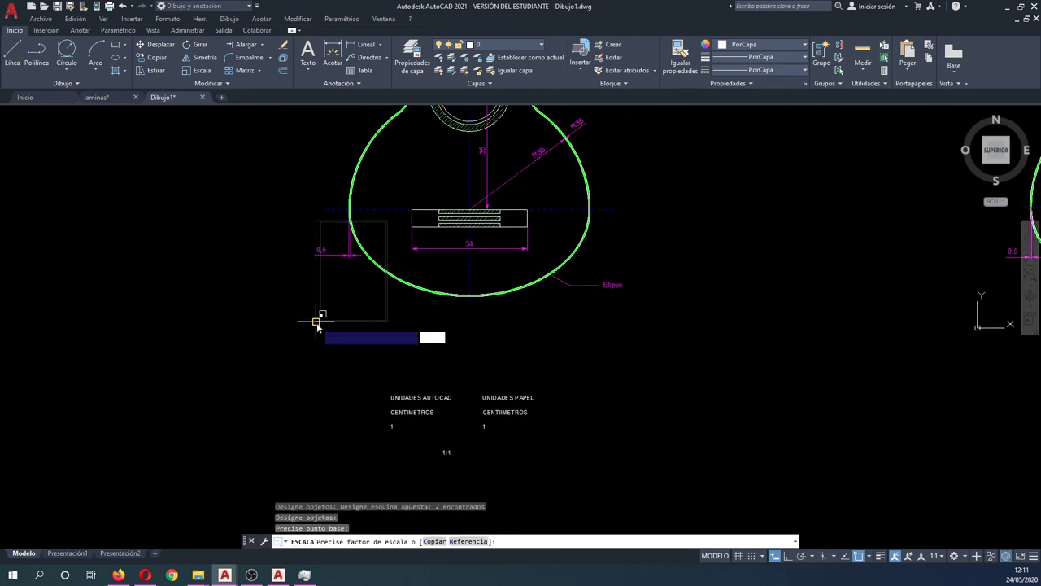
key("Return")
- Move the enlarged rectangles so the frame encloses the left guitar
scroll(317, 325, "down", 2)
type("d")
key("Return")
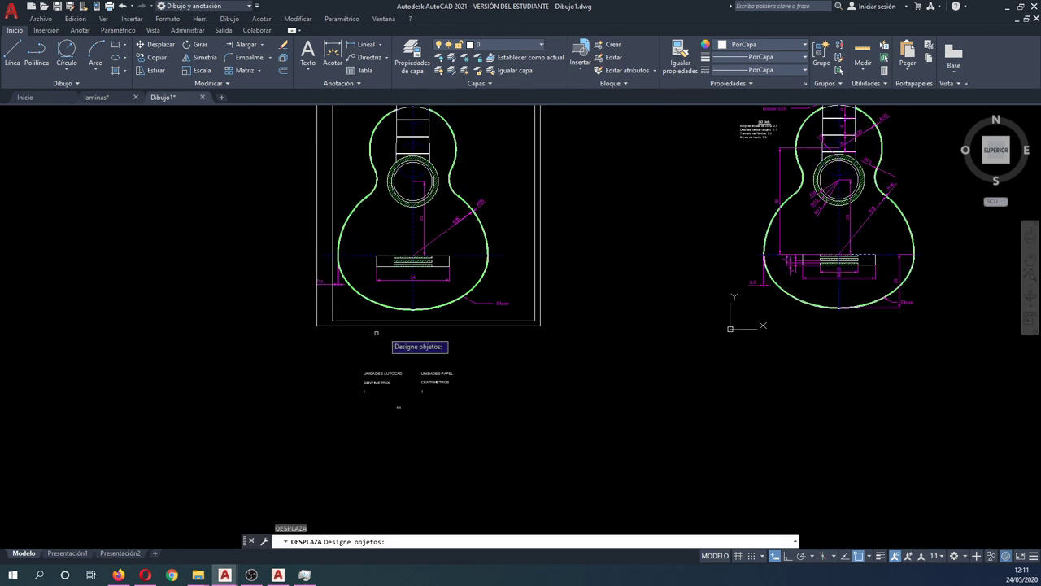
left_click(541, 350)
left_click(531, 322)
key("Return")
left_click(609, 265)
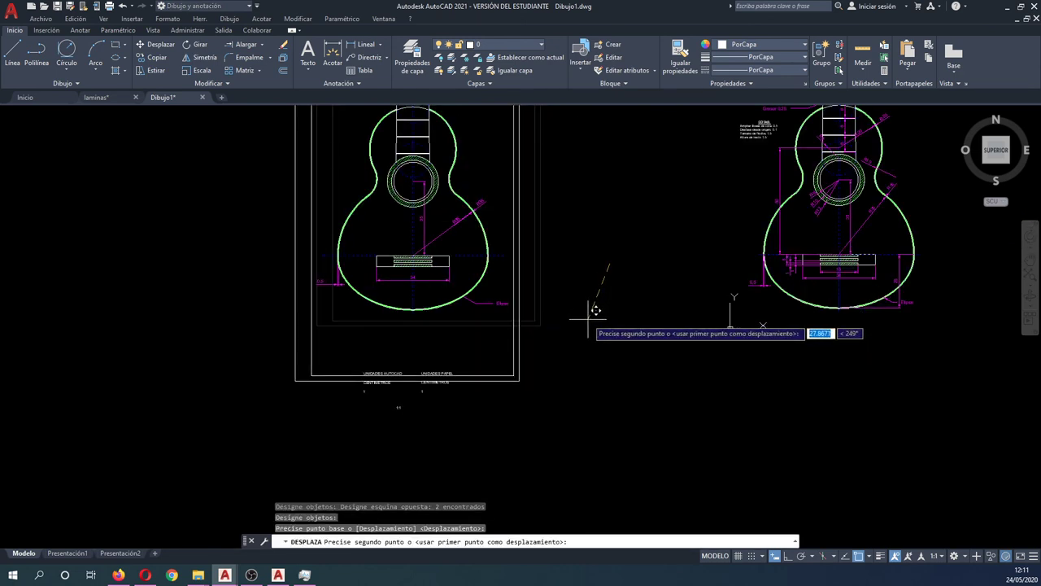
left_click(596, 310)
scroll(590, 350, "down", 2)
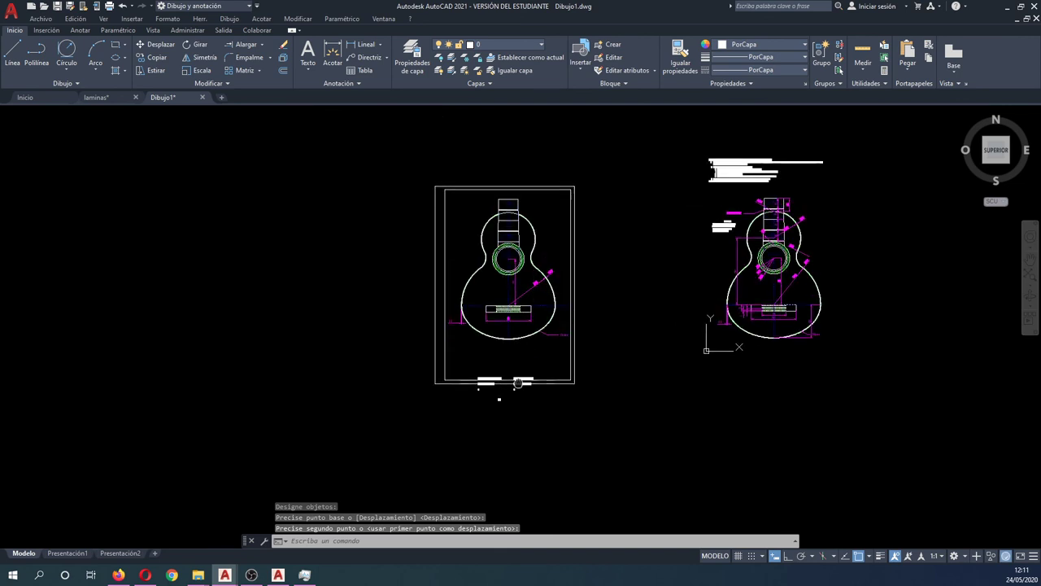
scroll(521, 398, "up", 6)
- Move the three units notes down to sit just below the frame
type("d")
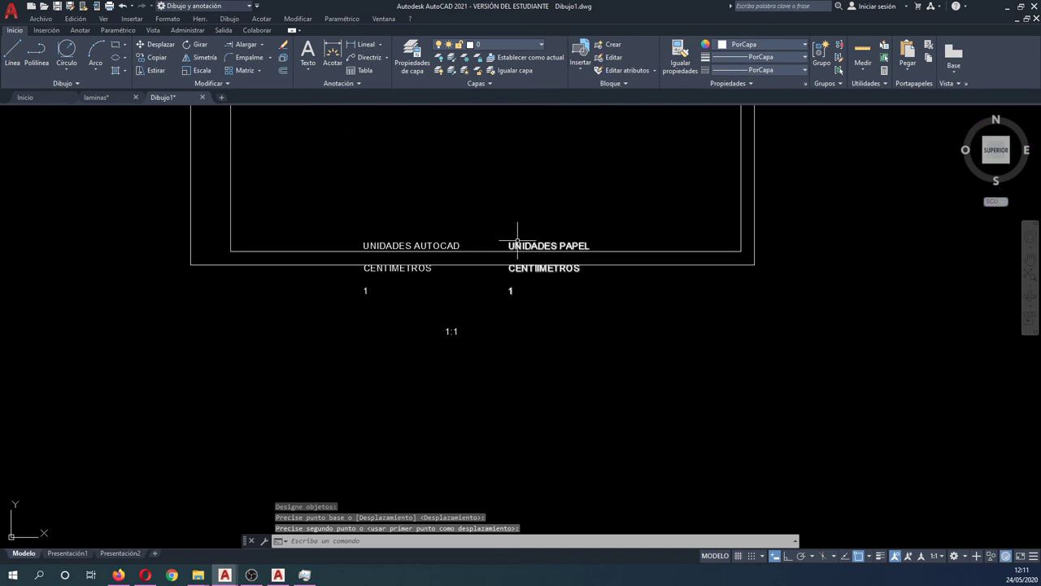
key("Return")
left_click(319, 219)
left_click(630, 404)
key("Return")
left_click(631, 331)
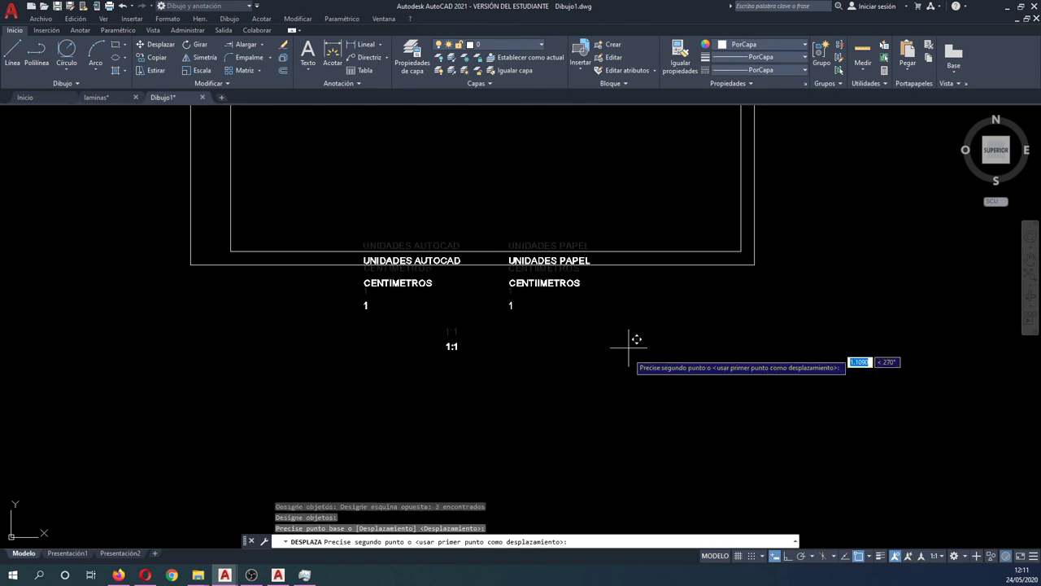
left_click(634, 365)
scroll(541, 321, "up", 4)
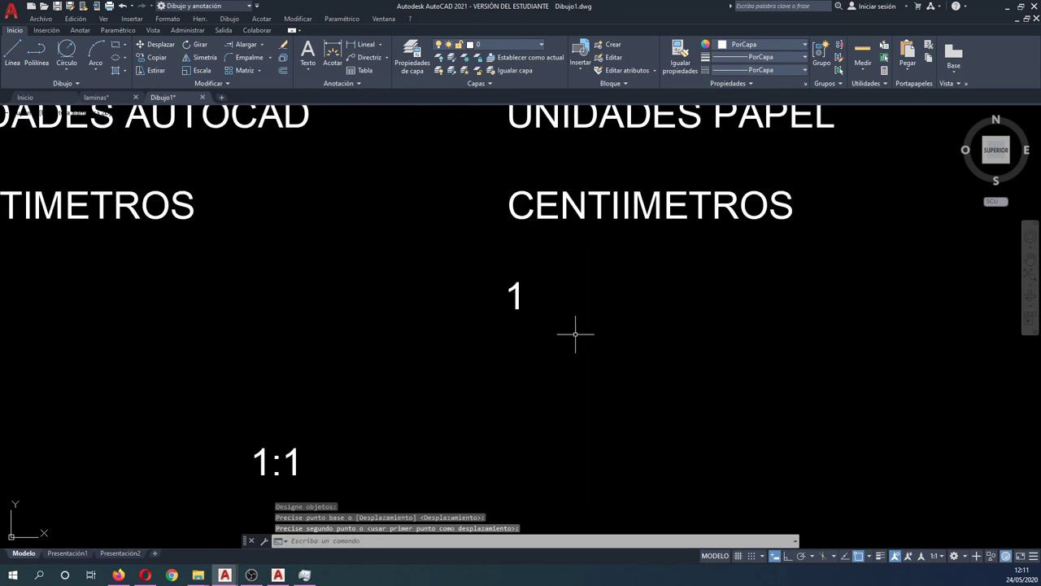
left_click(516, 325)
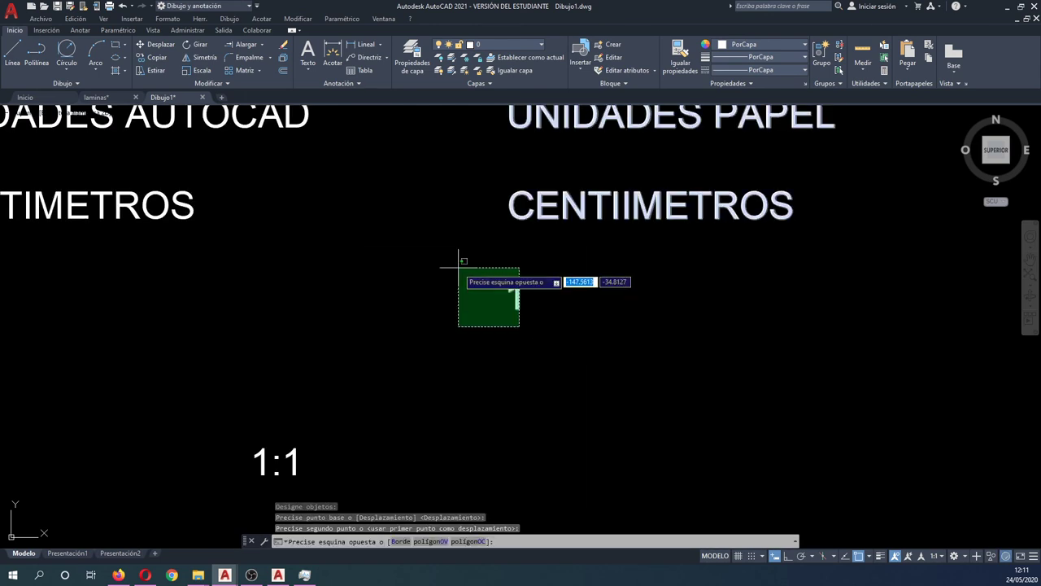
key("Escape")
scroll(480, 277, "down", 2)
- Change the scale label from 1:1 to 1:5
double_click(363, 392)
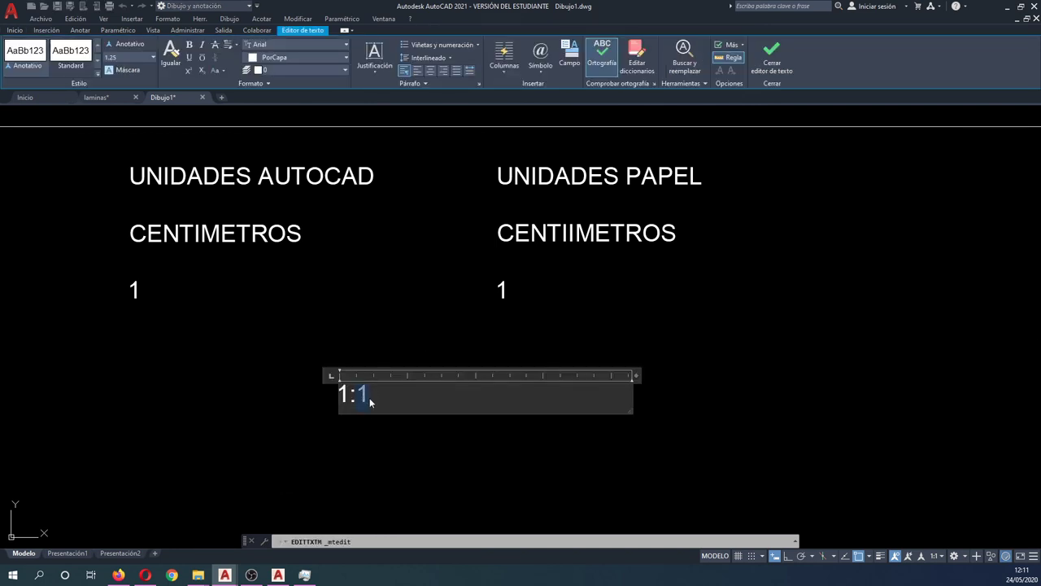
type("5")
key("Escape")
key("Escape")
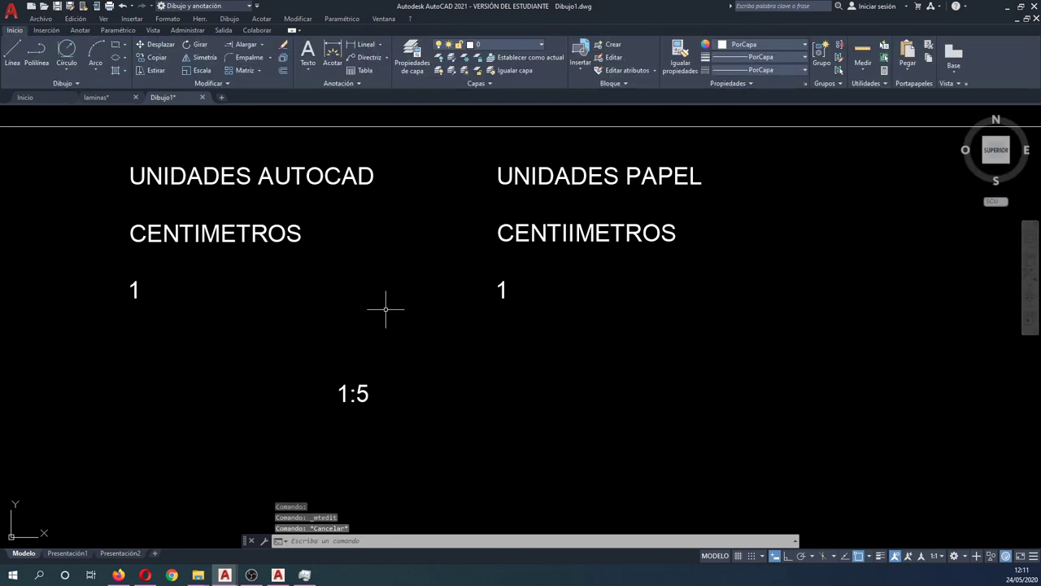
scroll(431, 356, "down", 1)
scroll(434, 341, "down", 2)
scroll(440, 297, "down", 1)
scroll(439, 297, "down", 1)
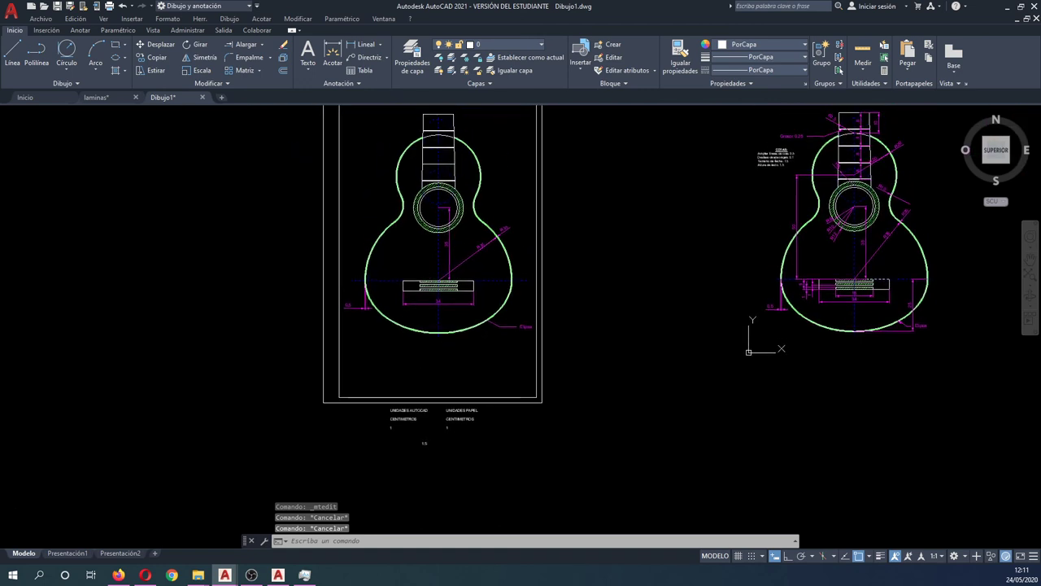
scroll(442, 379, "down", 1)
middle_click_drag(442, 376, 479, 372)
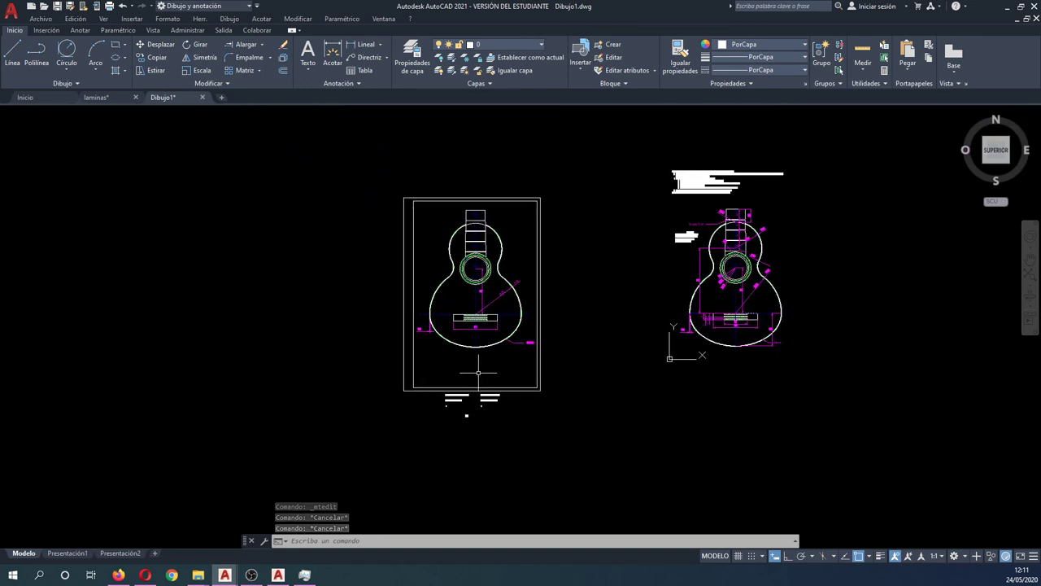